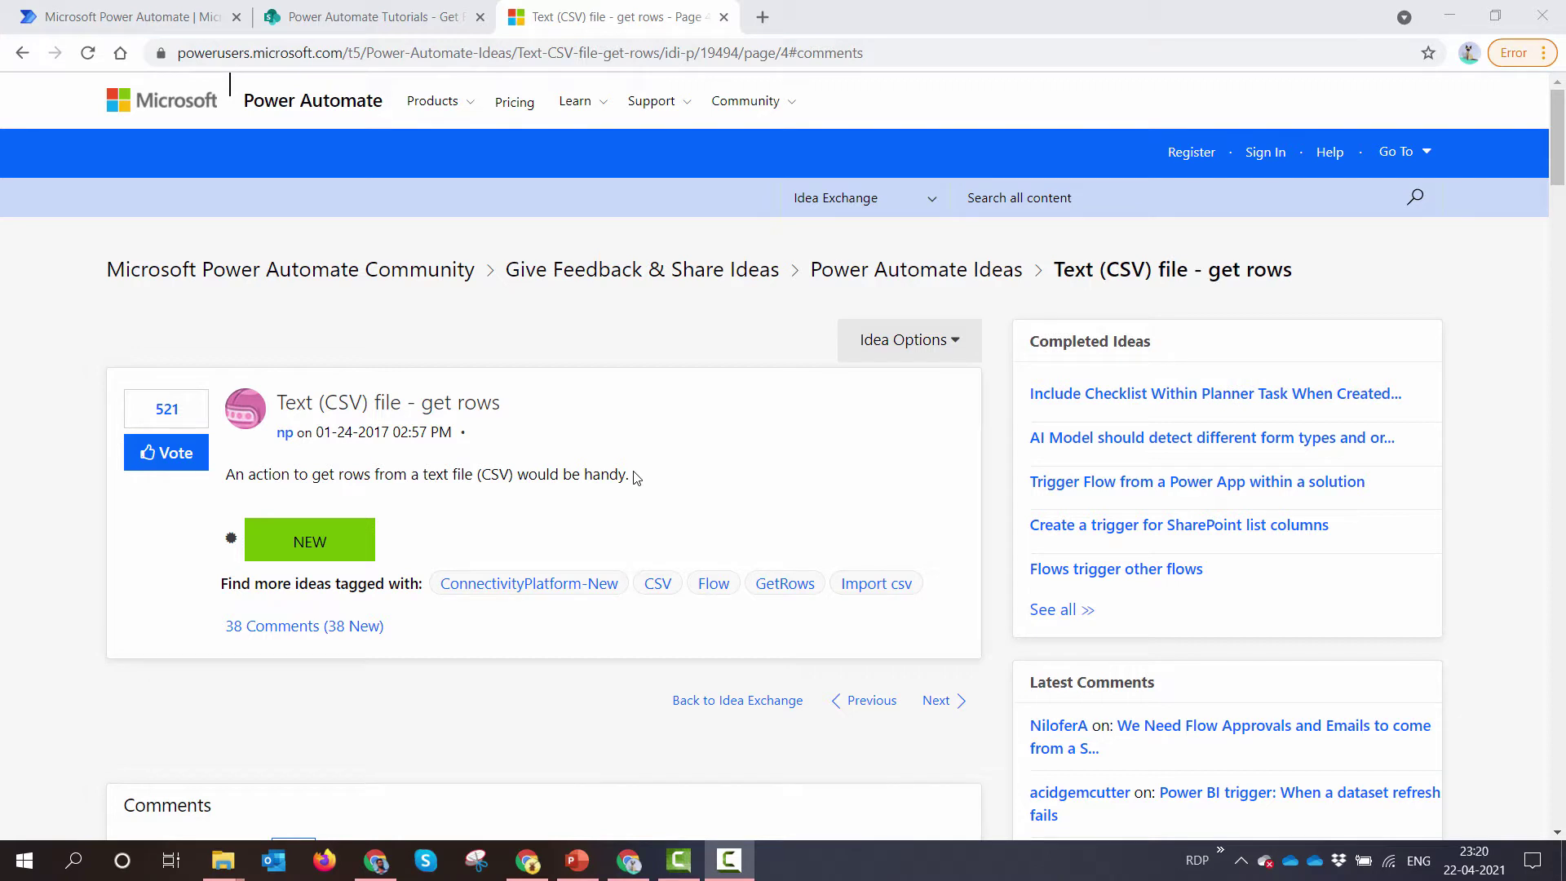
Open Exam Grades.csv from the Sample Files folder in Excel to review the grades, then close it.
click(322, 25)
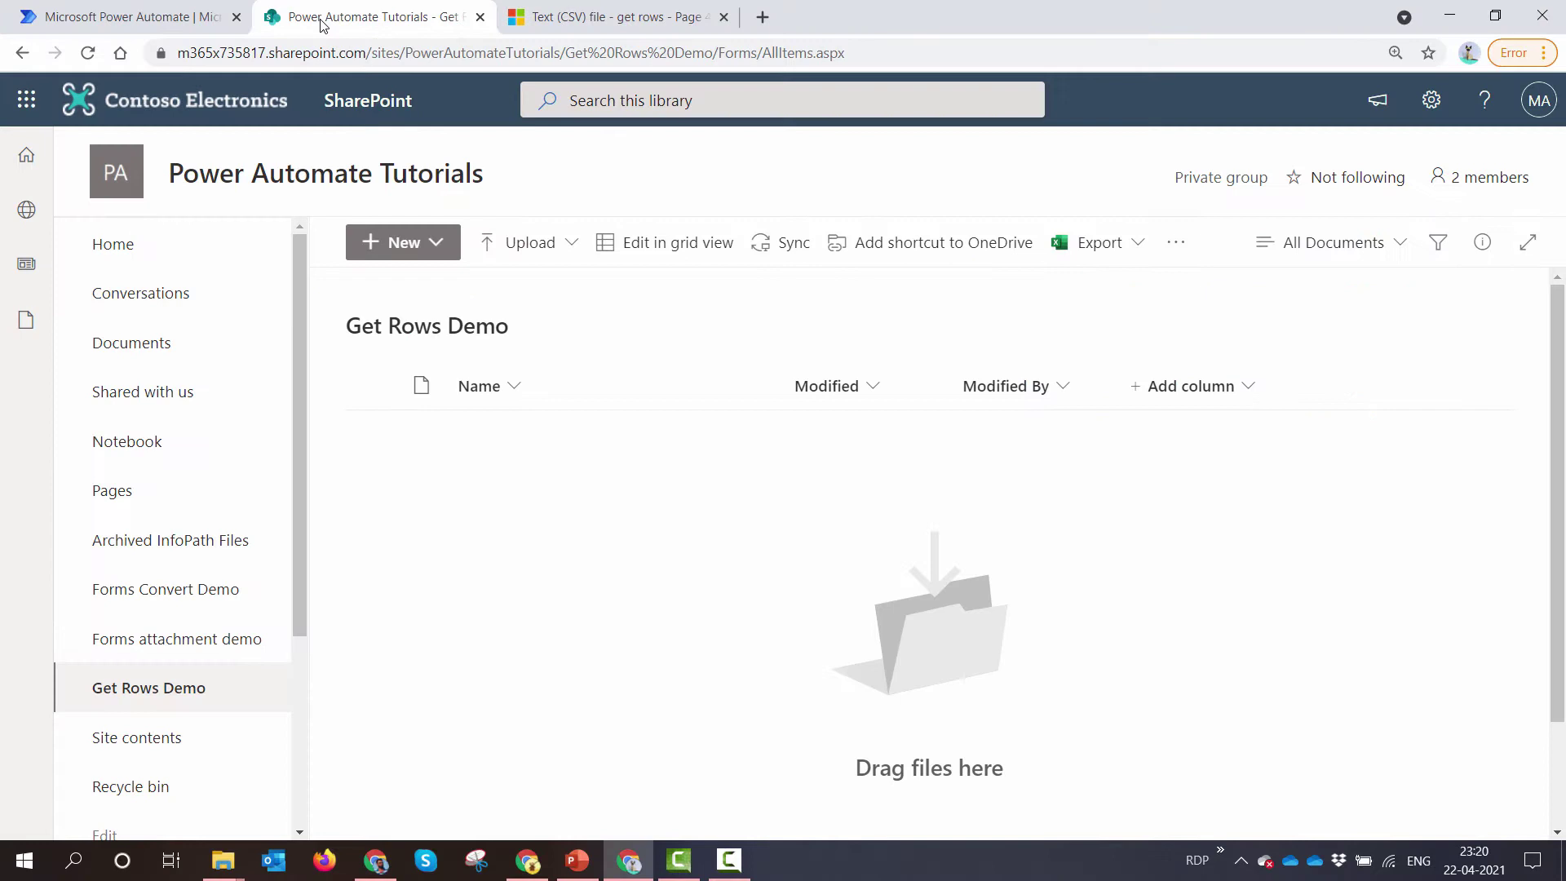
key(alt+Tab)
click(357, 145)
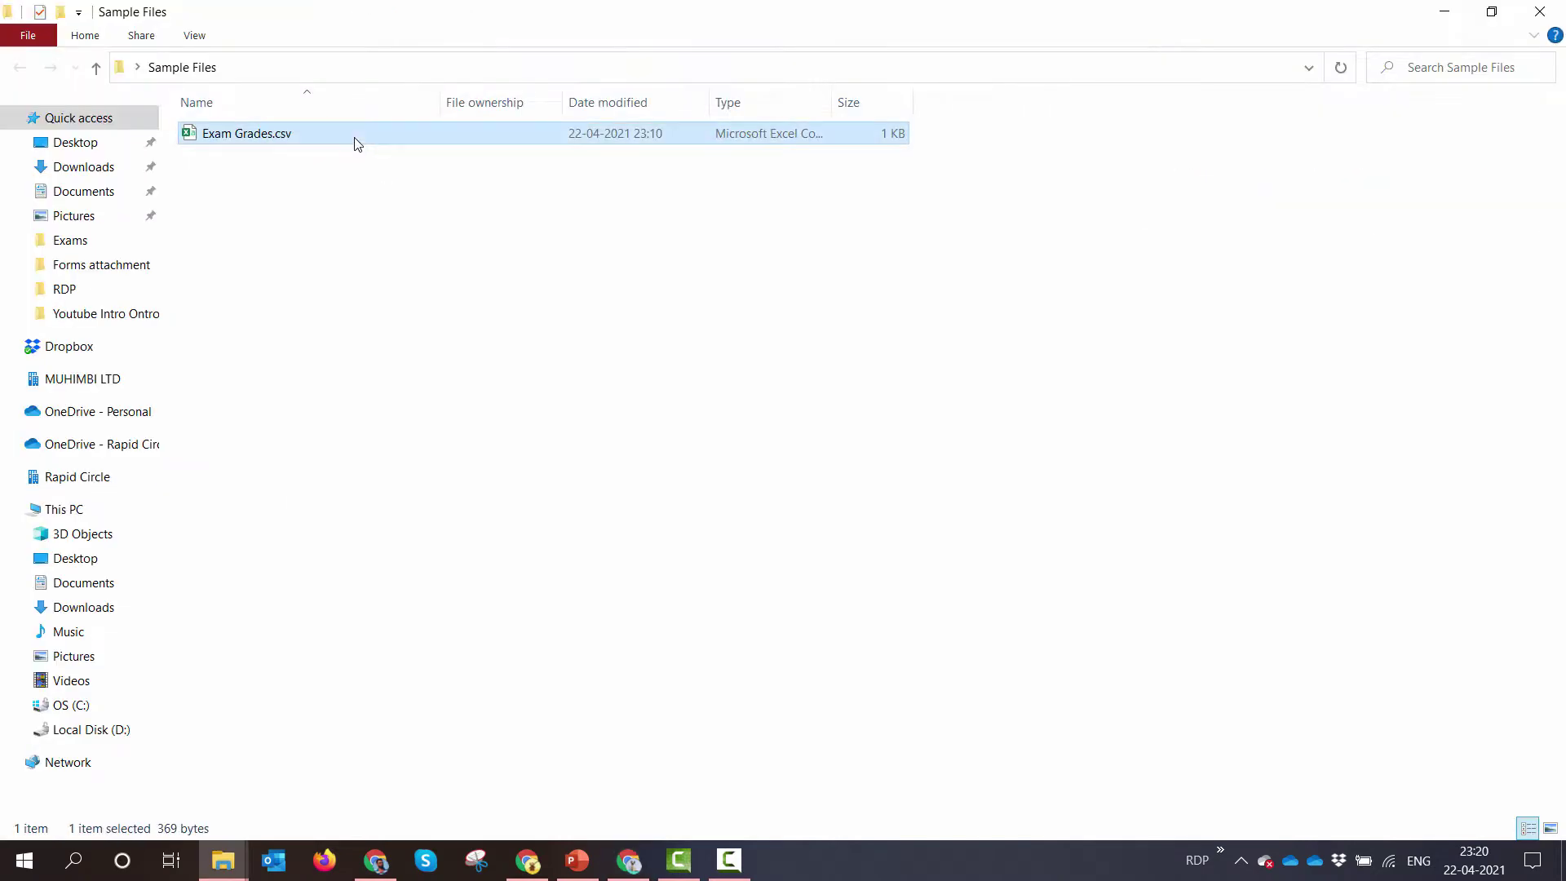
double_click(356, 140)
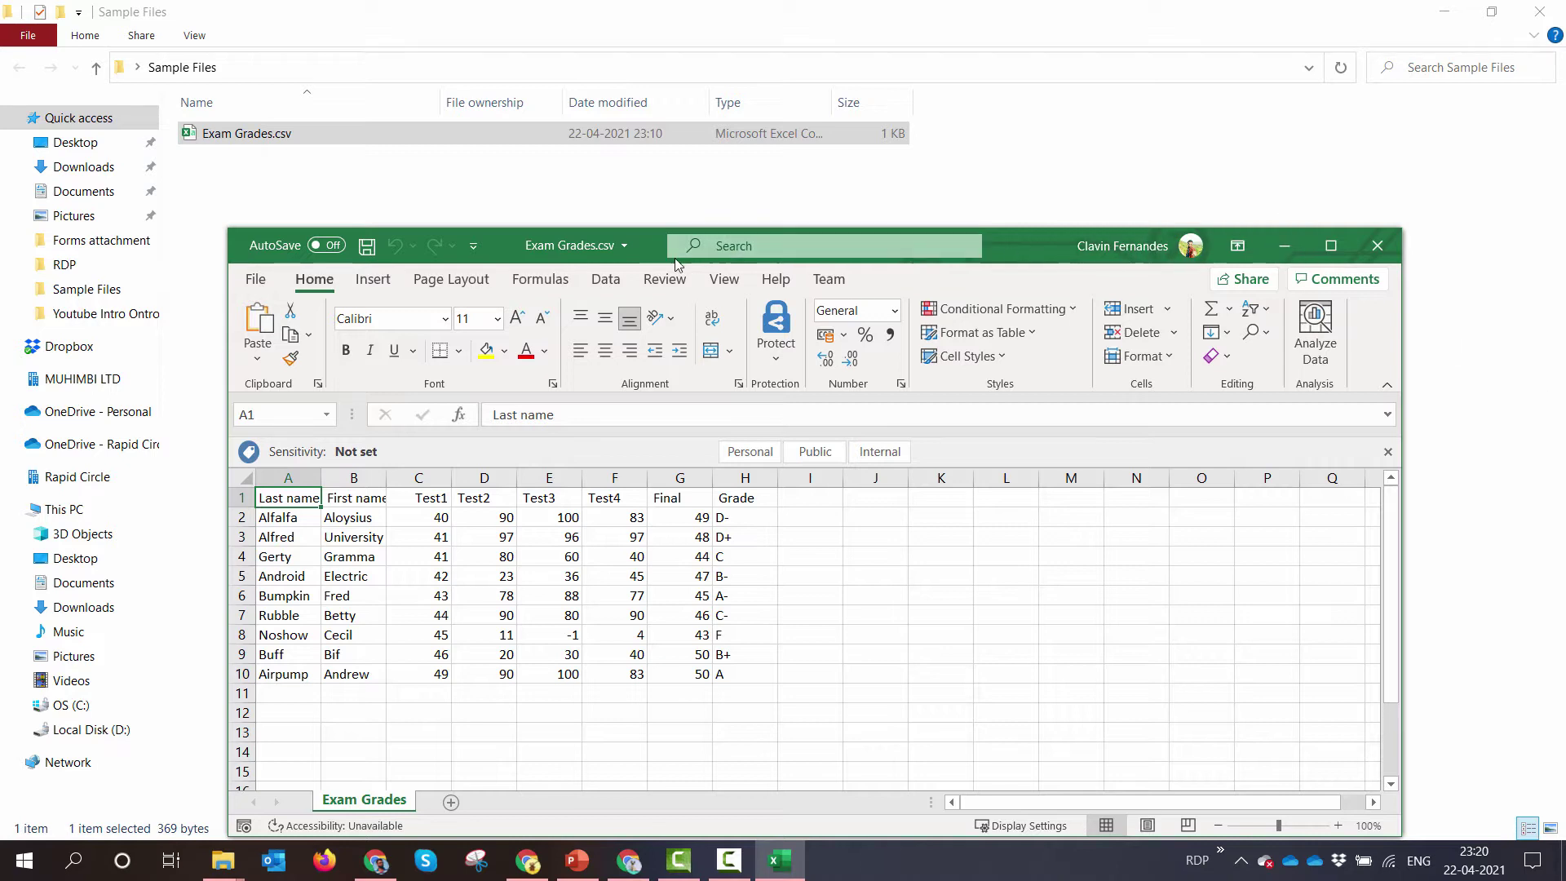
key(alt+Tab)
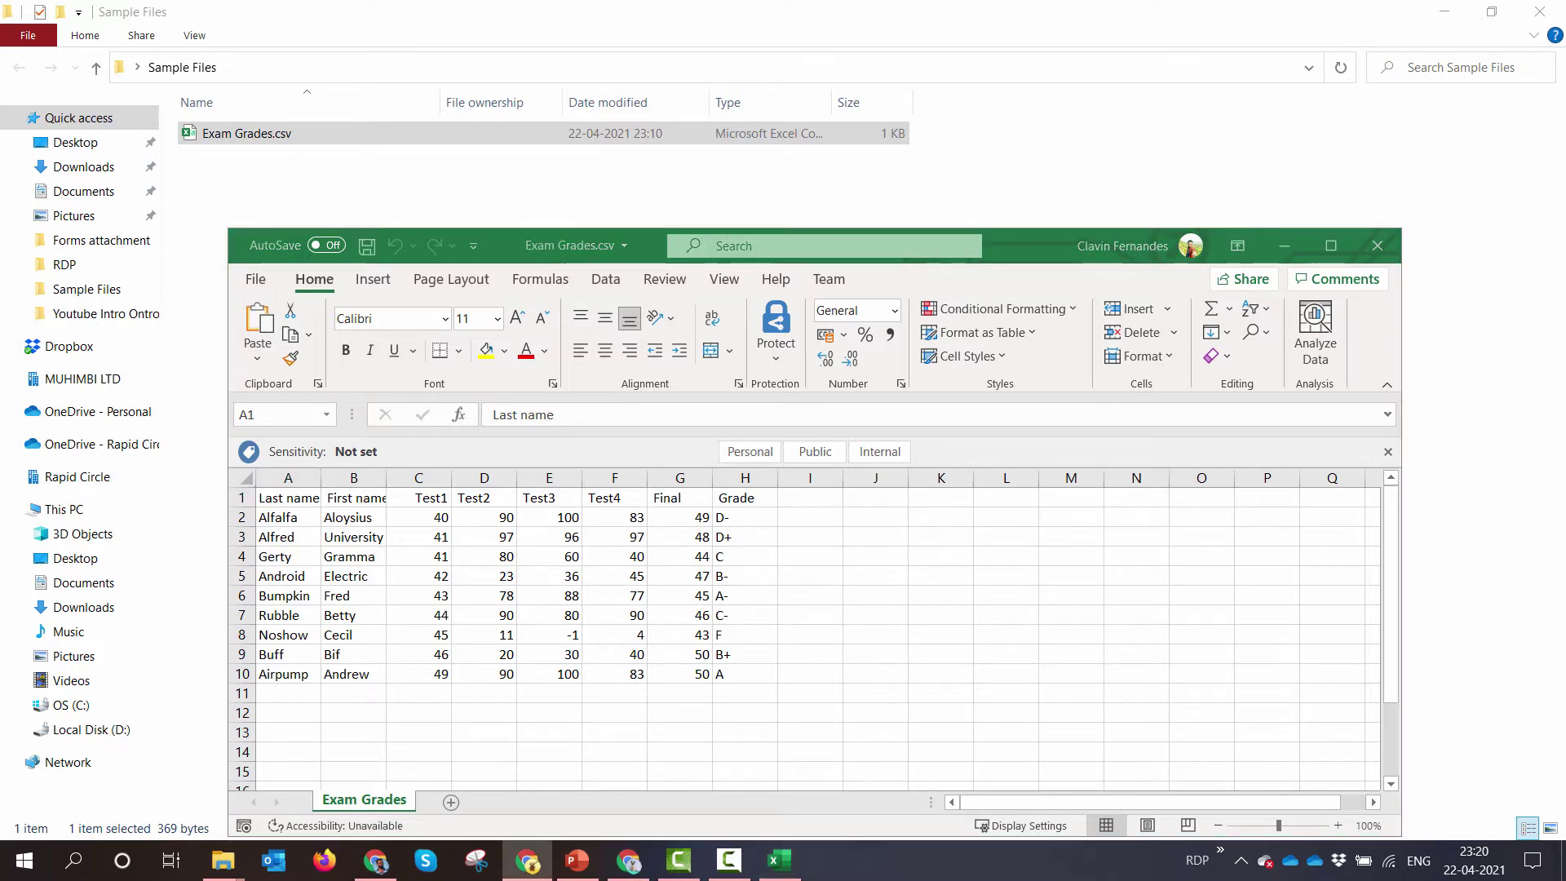
key(alt+Tab)
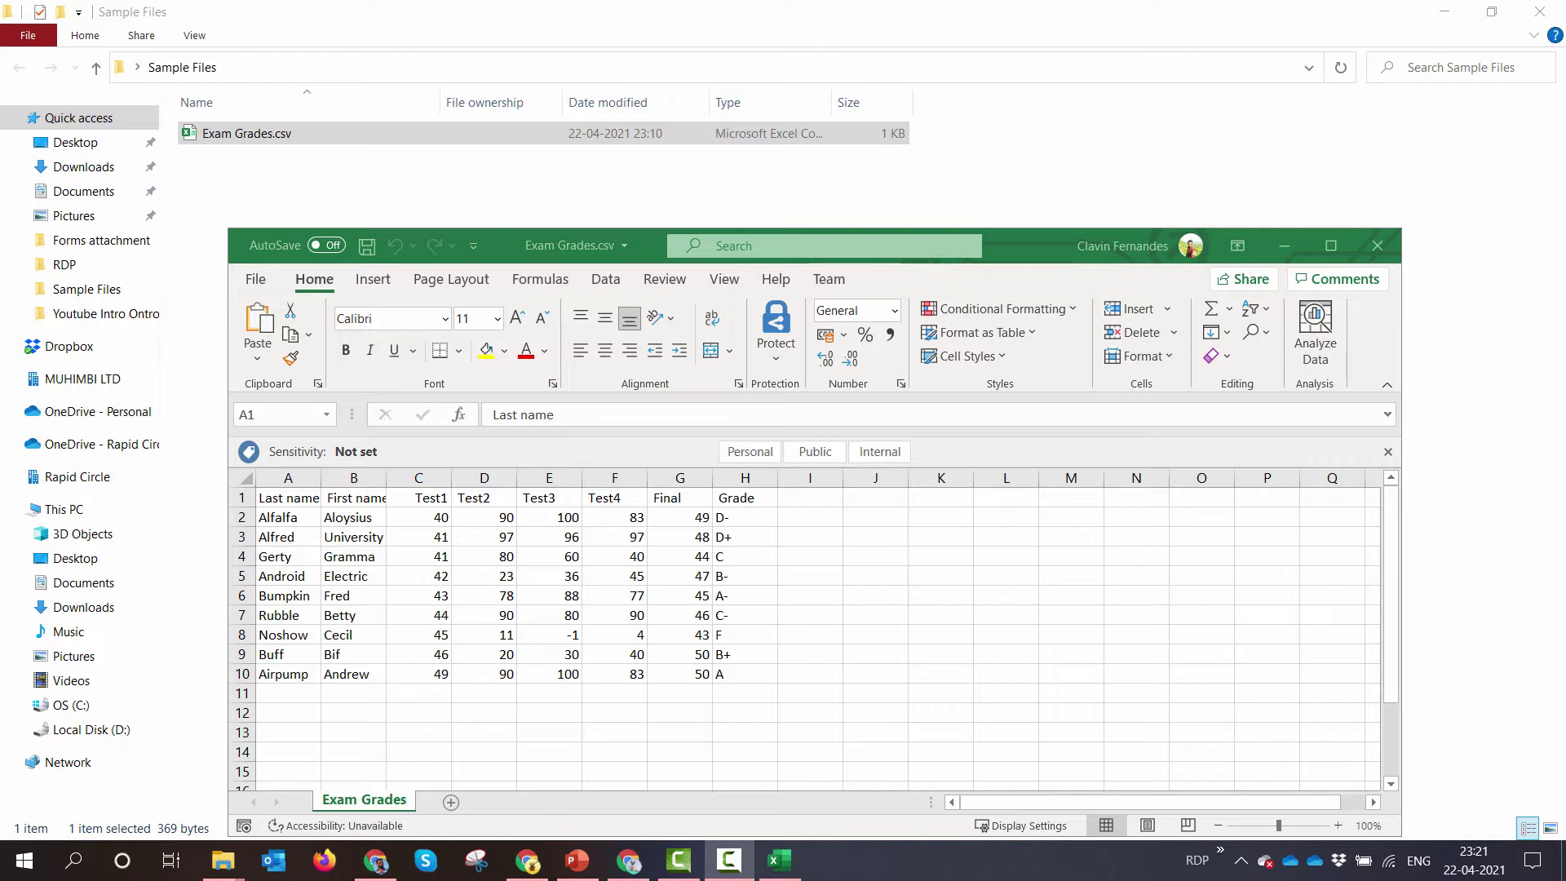
click(1377, 246)
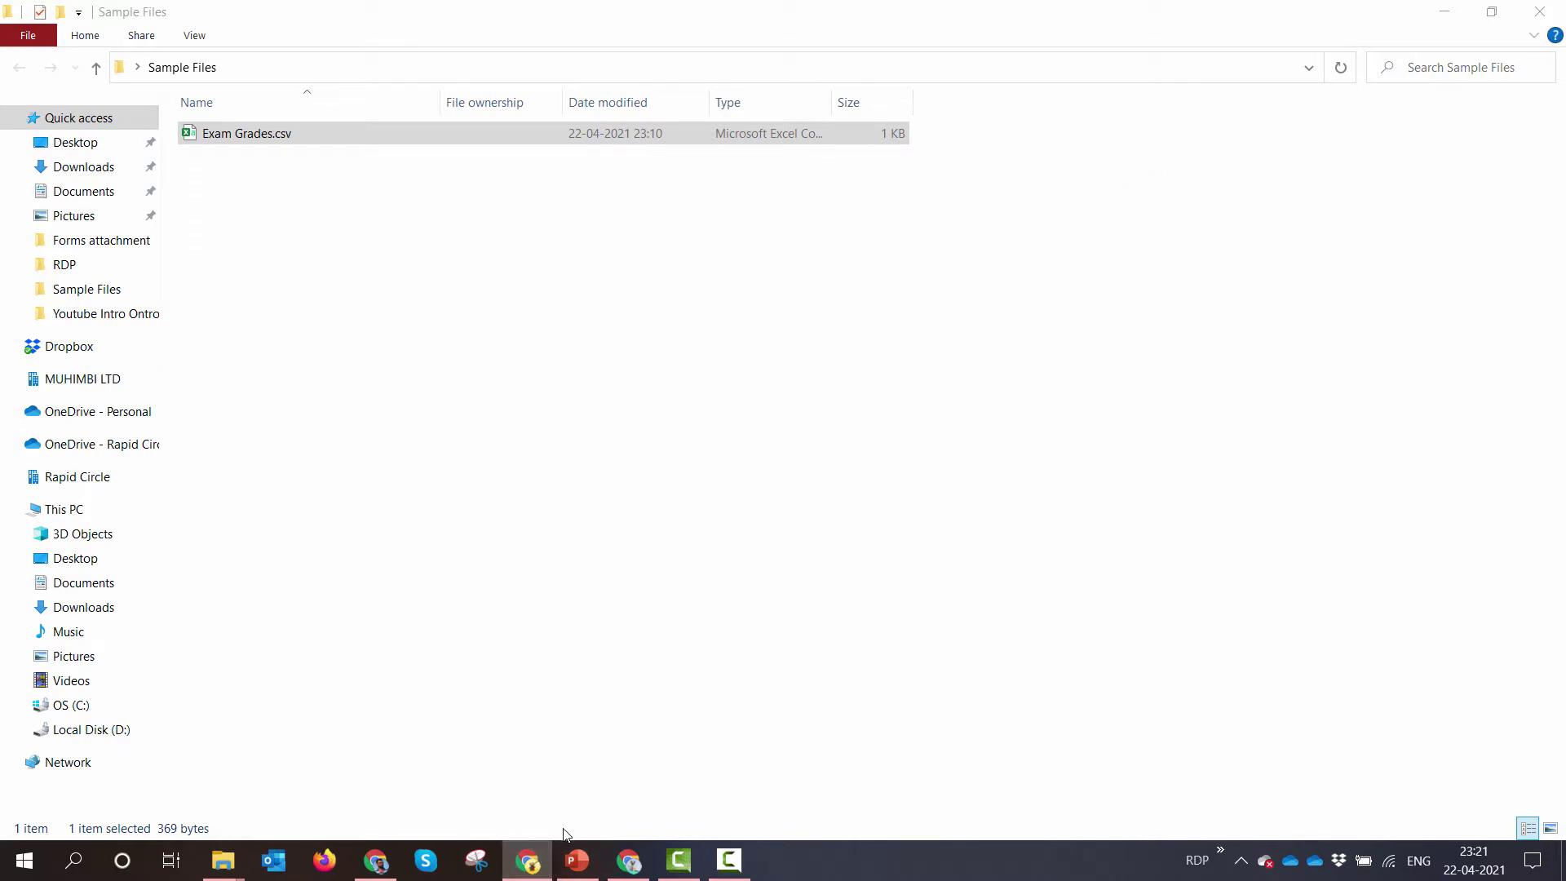
Upload Exam Grades.csv to the Get Rows Demo SharePoint library, then go to Power Automate.
click(643, 865)
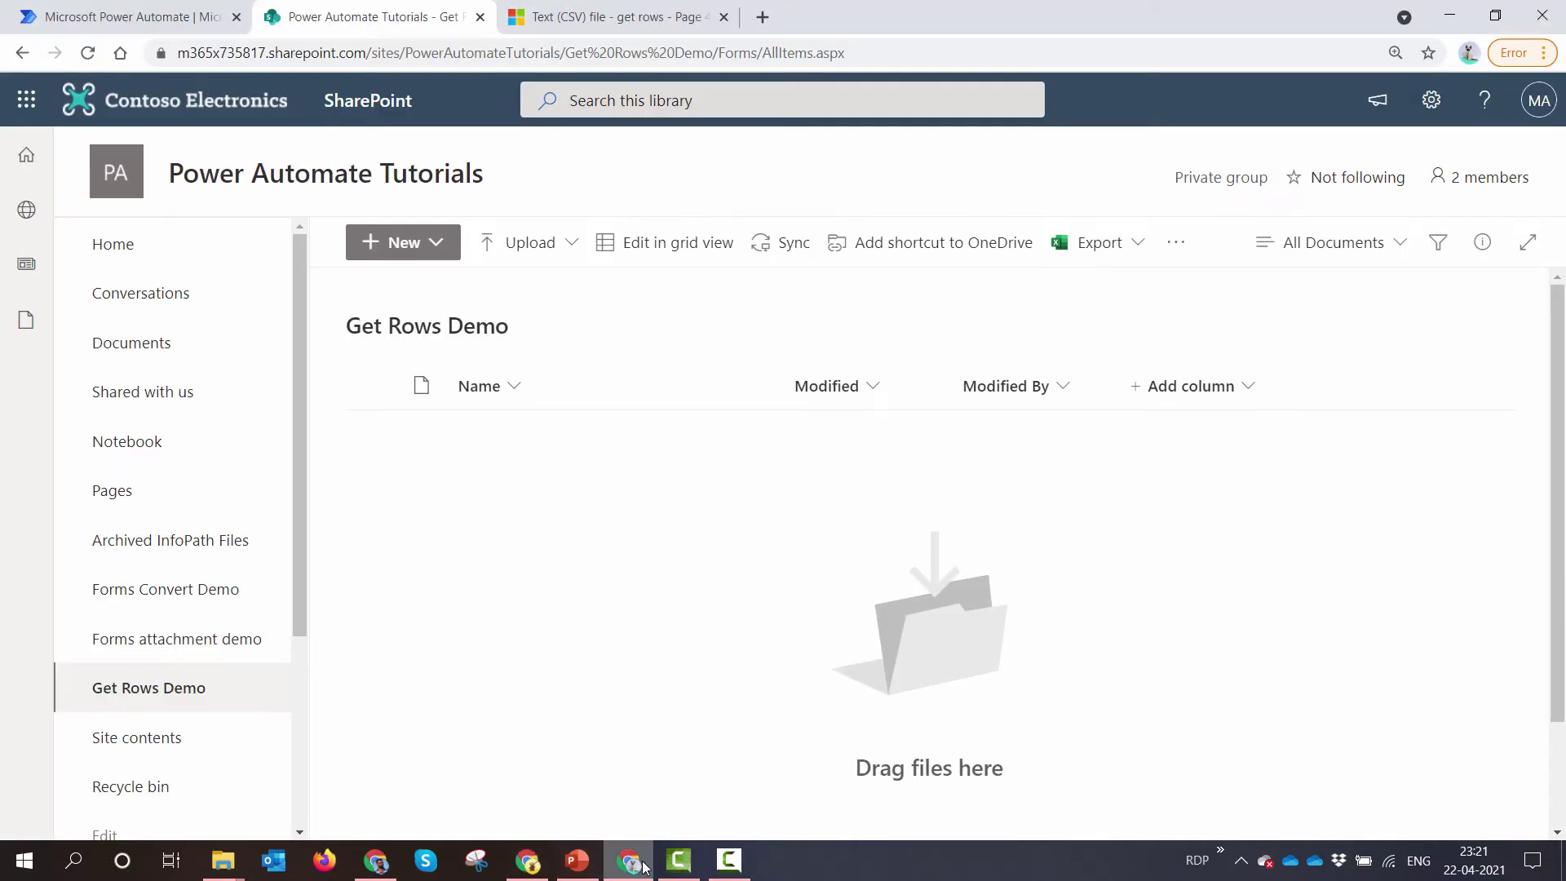
click(527, 244)
click(529, 286)
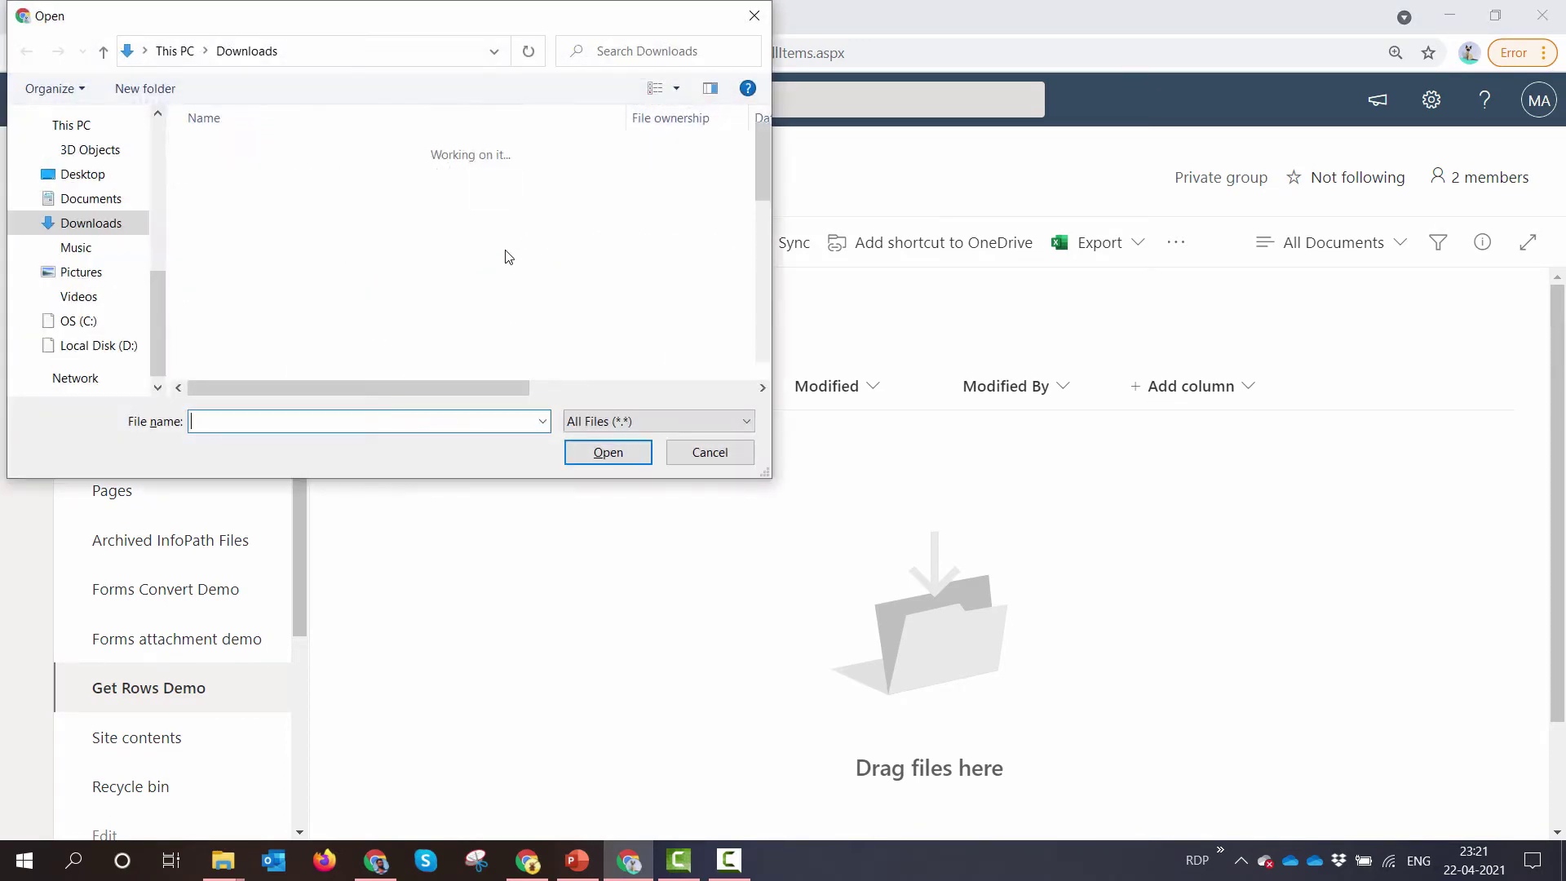
click(301, 161)
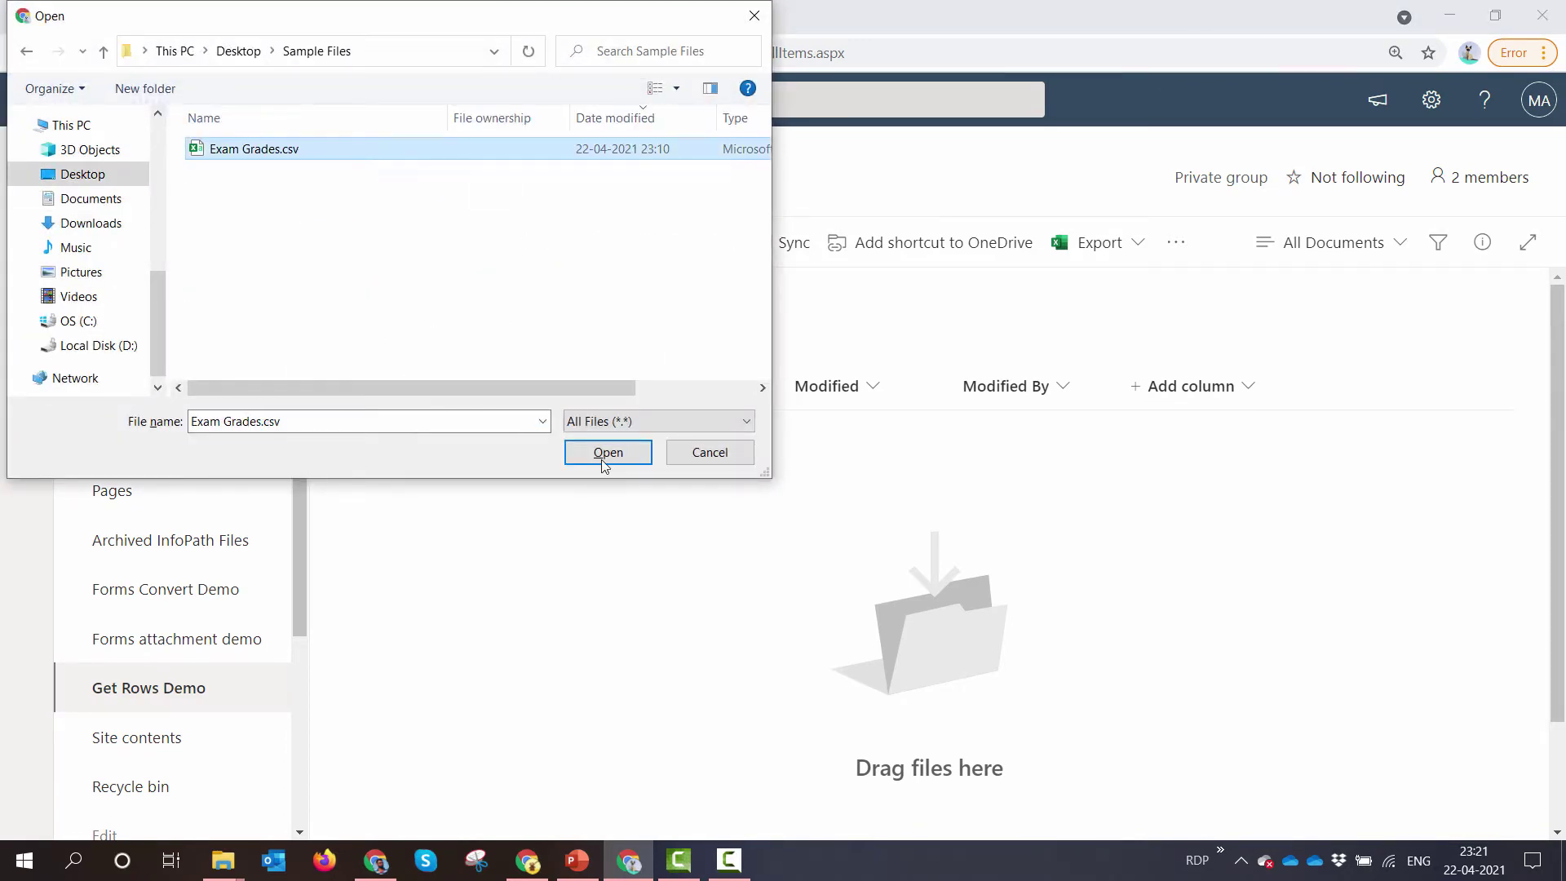
click(608, 454)
click(159, 30)
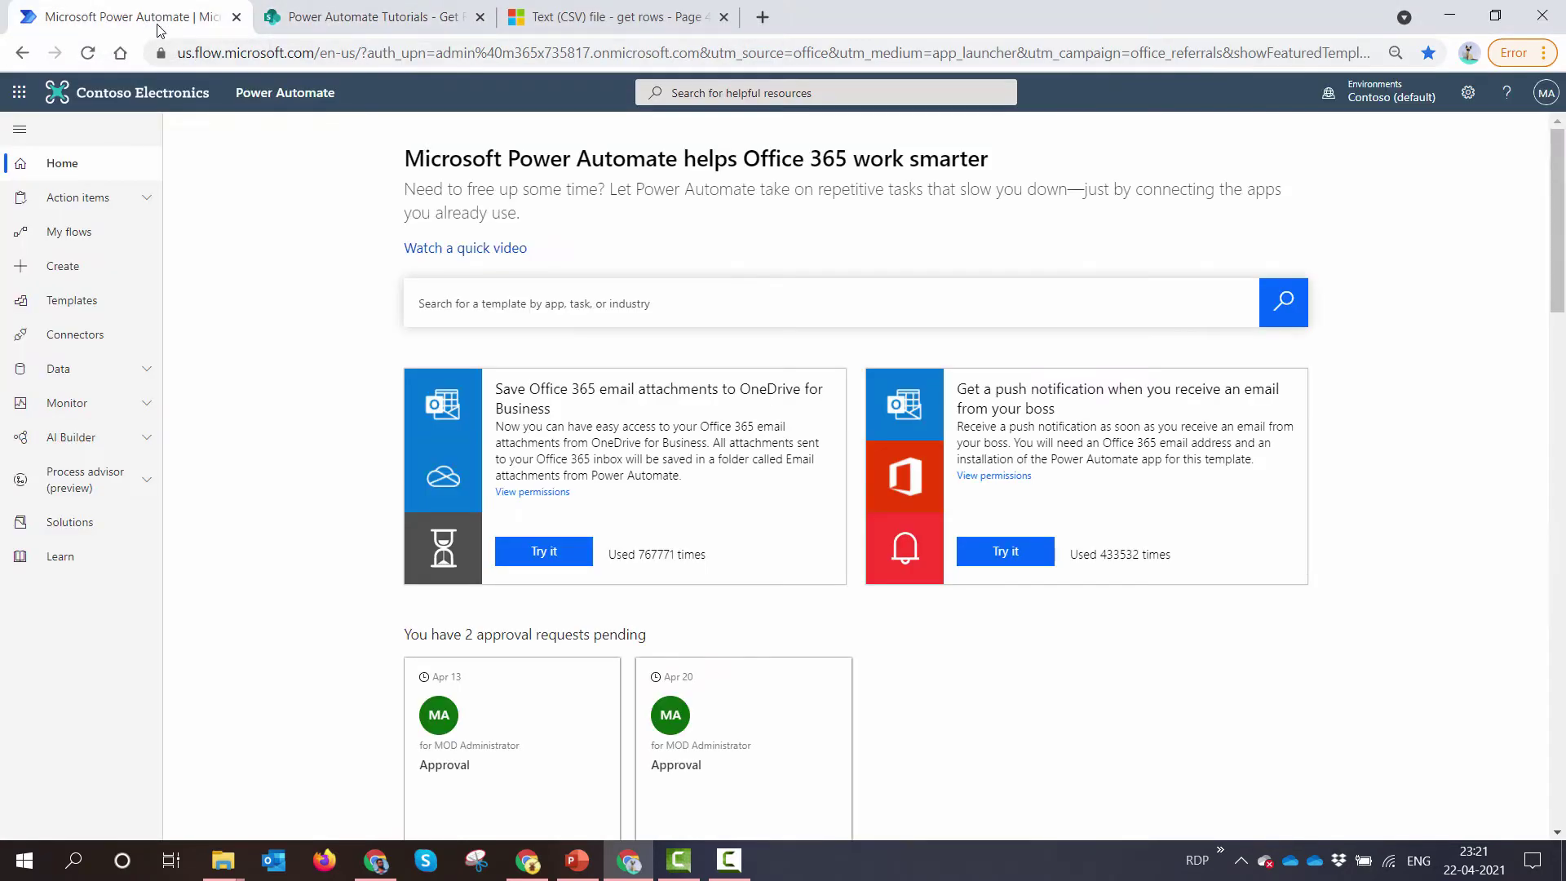
Create an instant cloud flow that starts with the 'Manually trigger a flow' trigger.
click(65, 266)
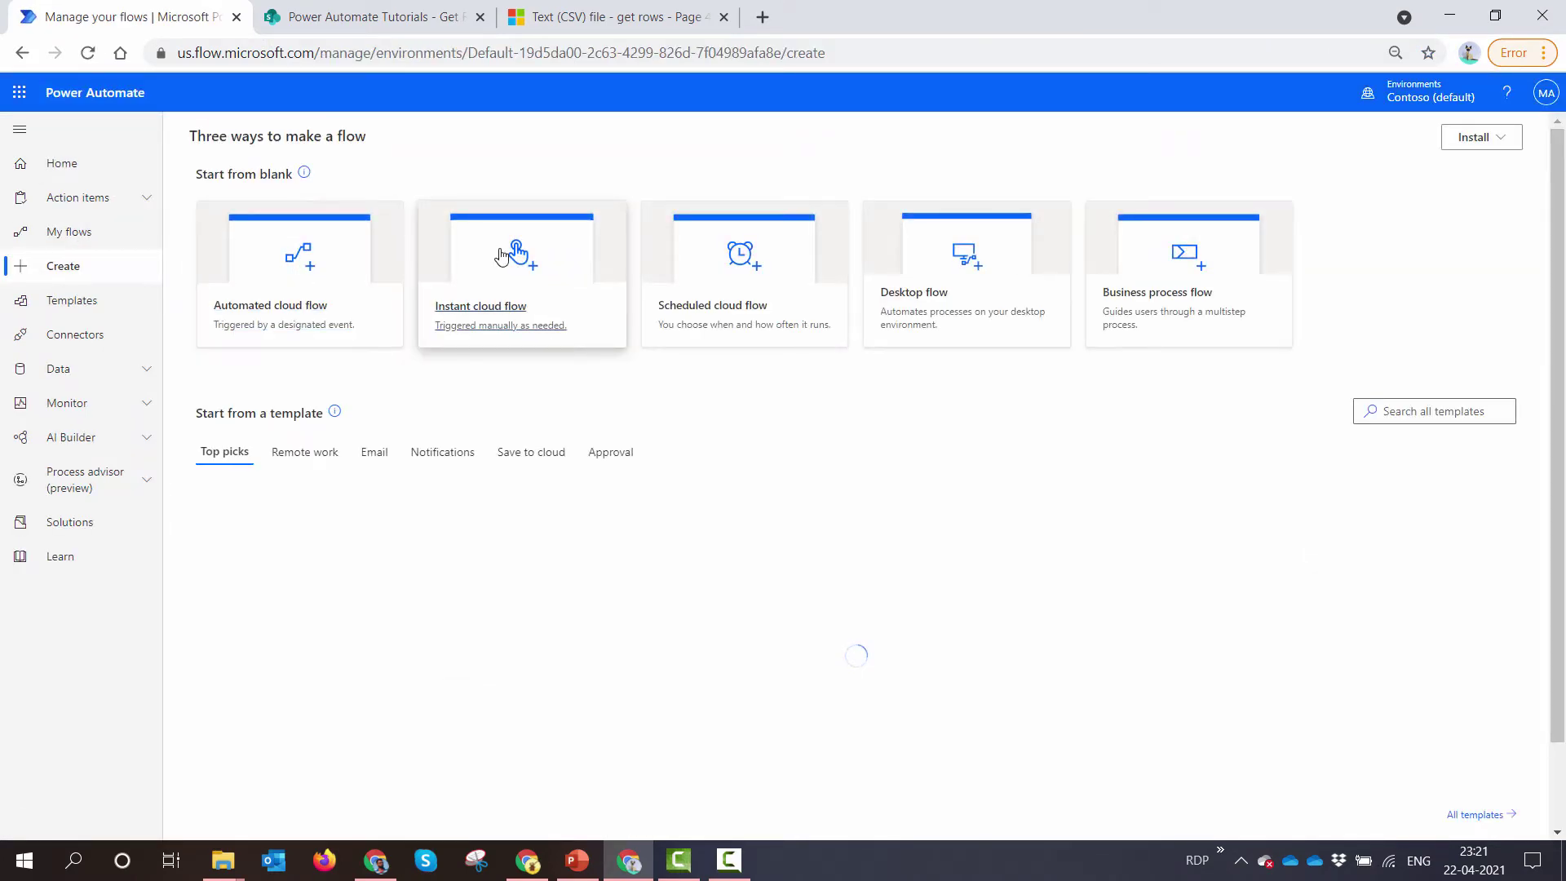
click(493, 298)
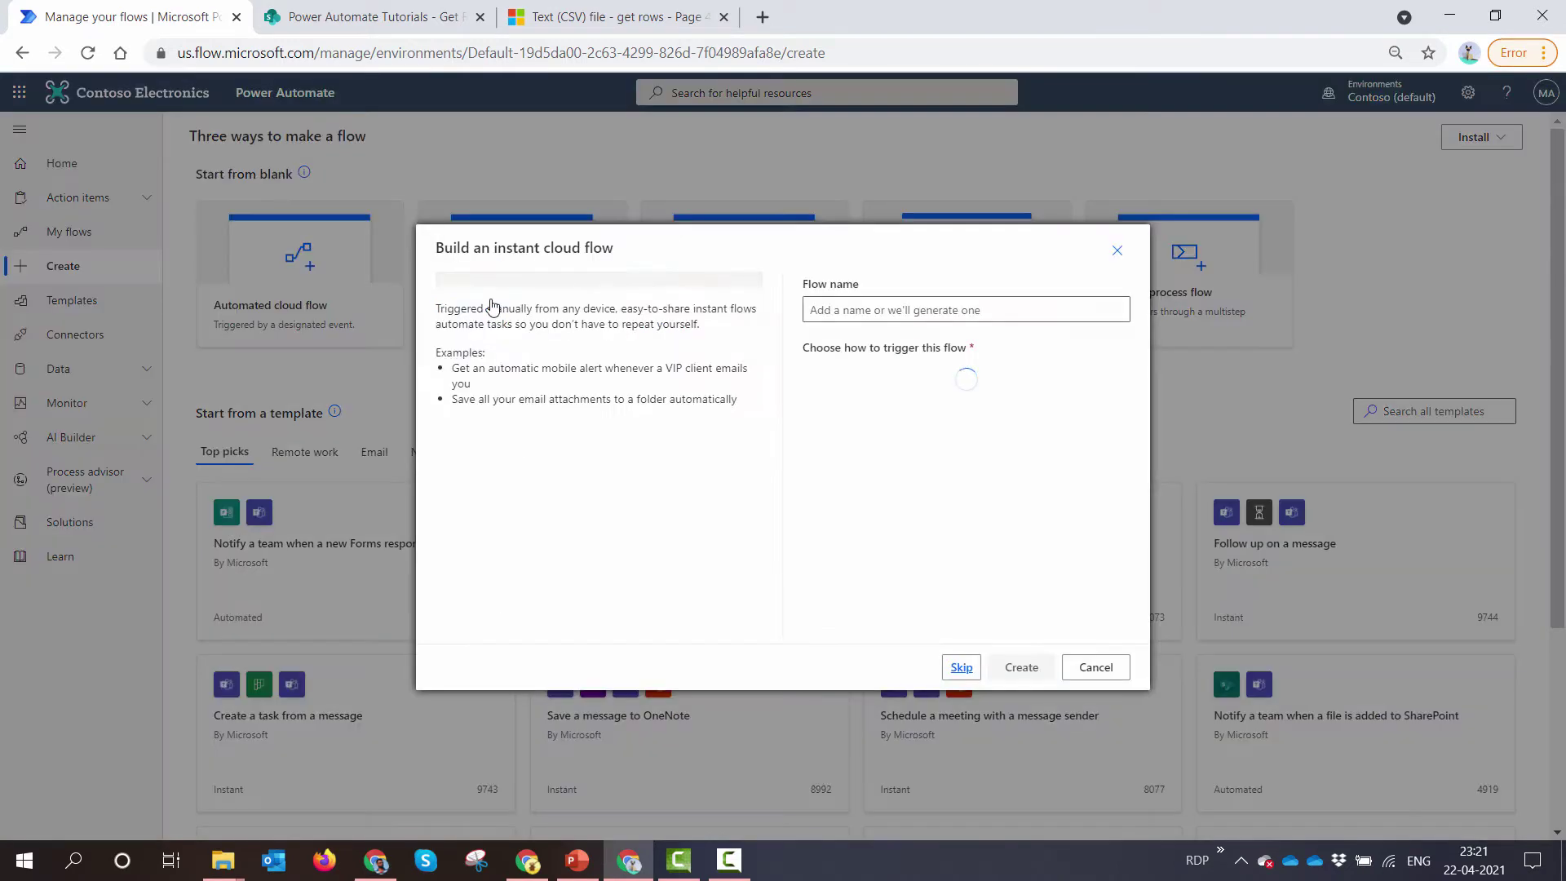
click(962, 398)
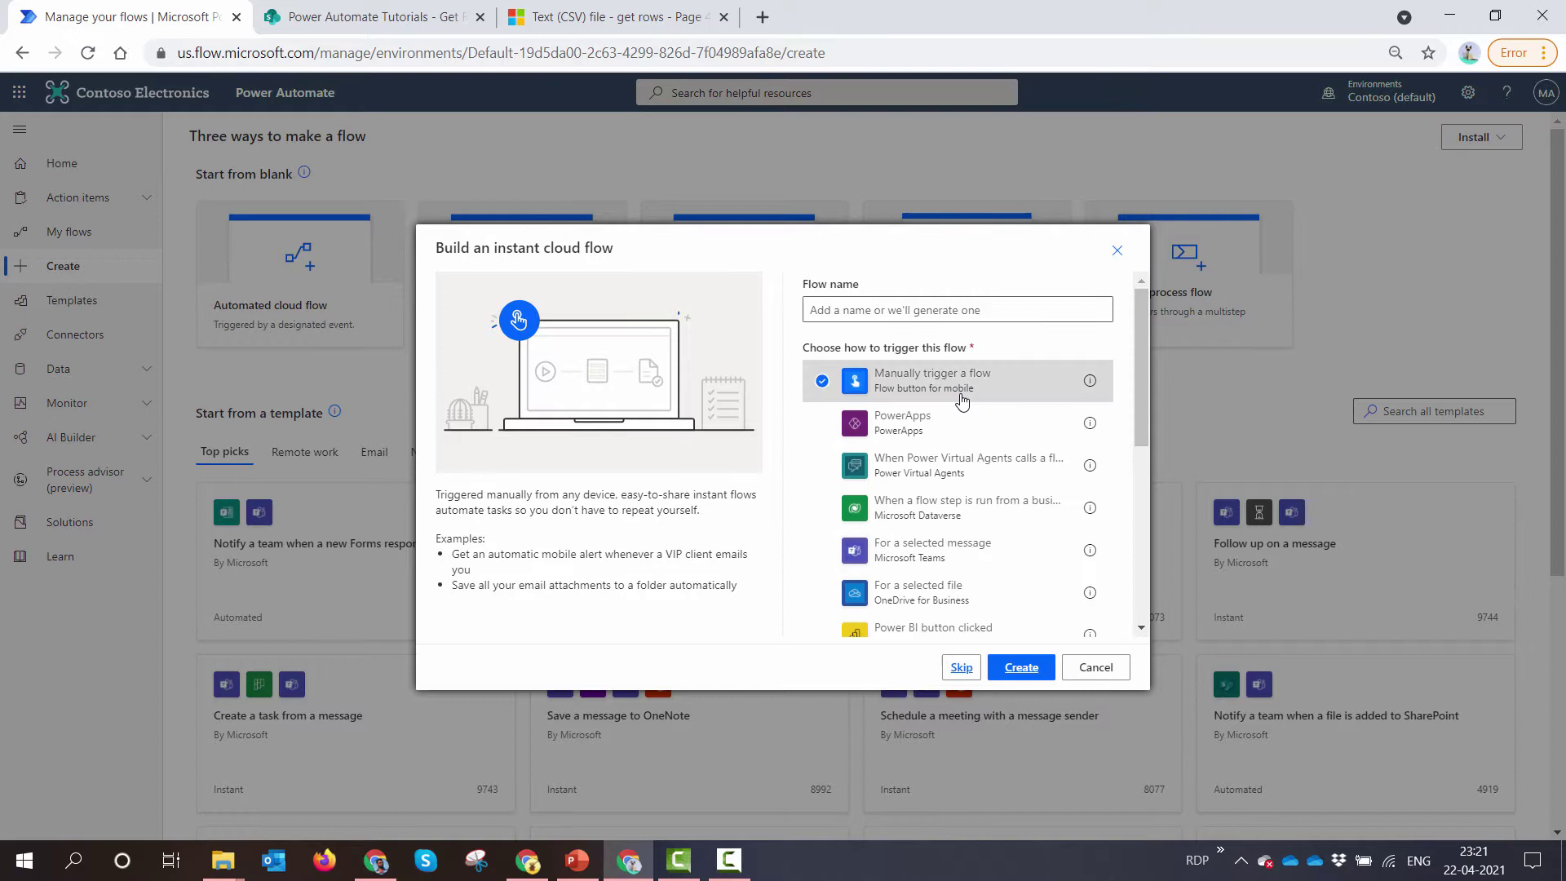
click(1019, 665)
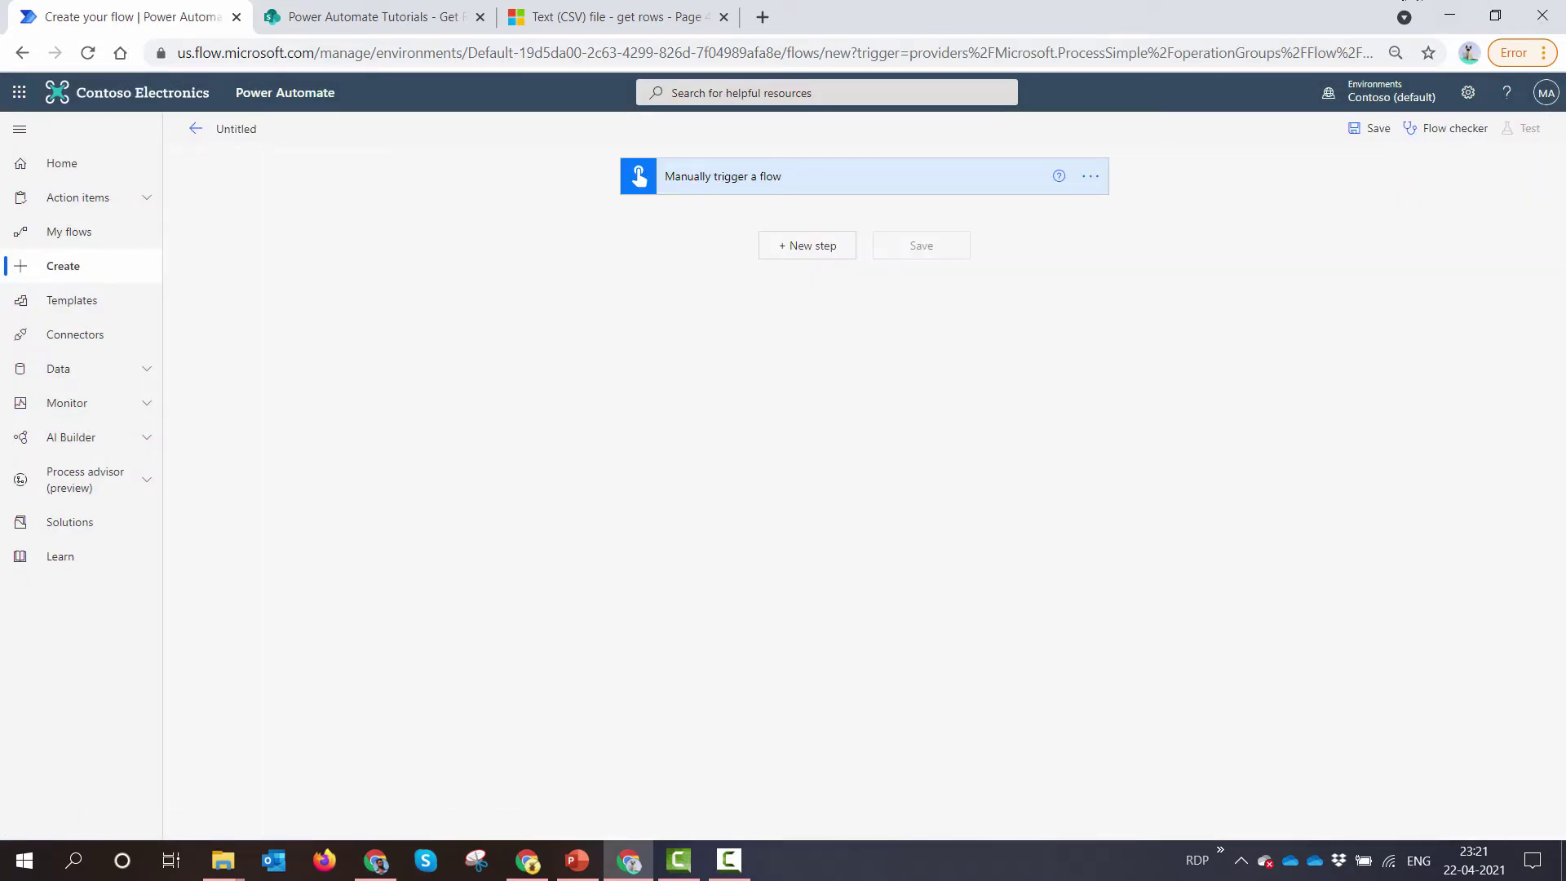
Add the SharePoint 'Get file content using path' action after the trigger.
key(alt+Tab)
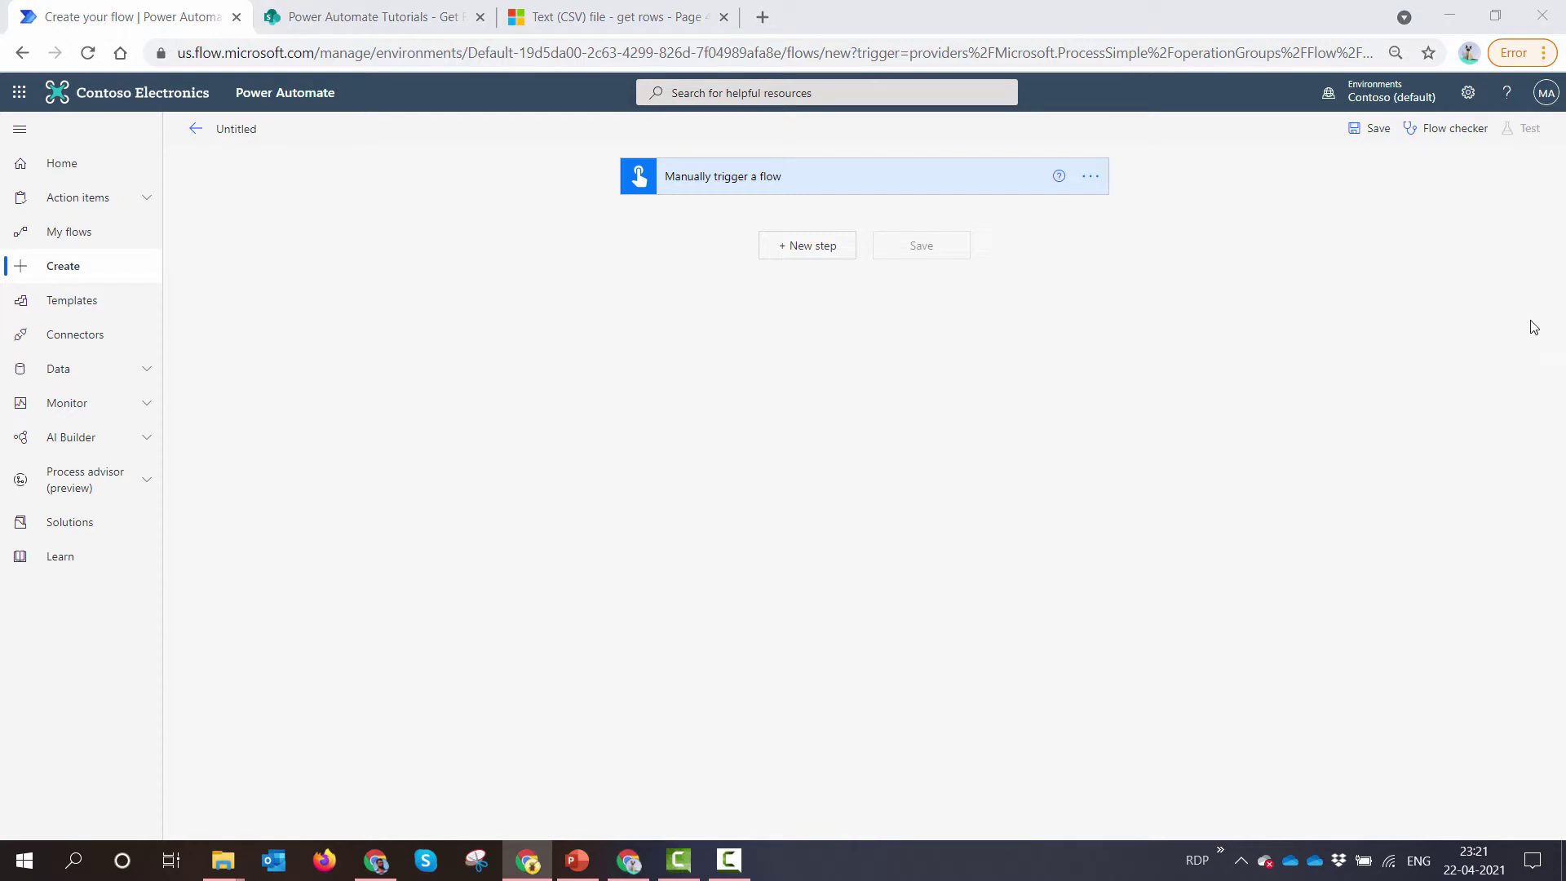
click(829, 266)
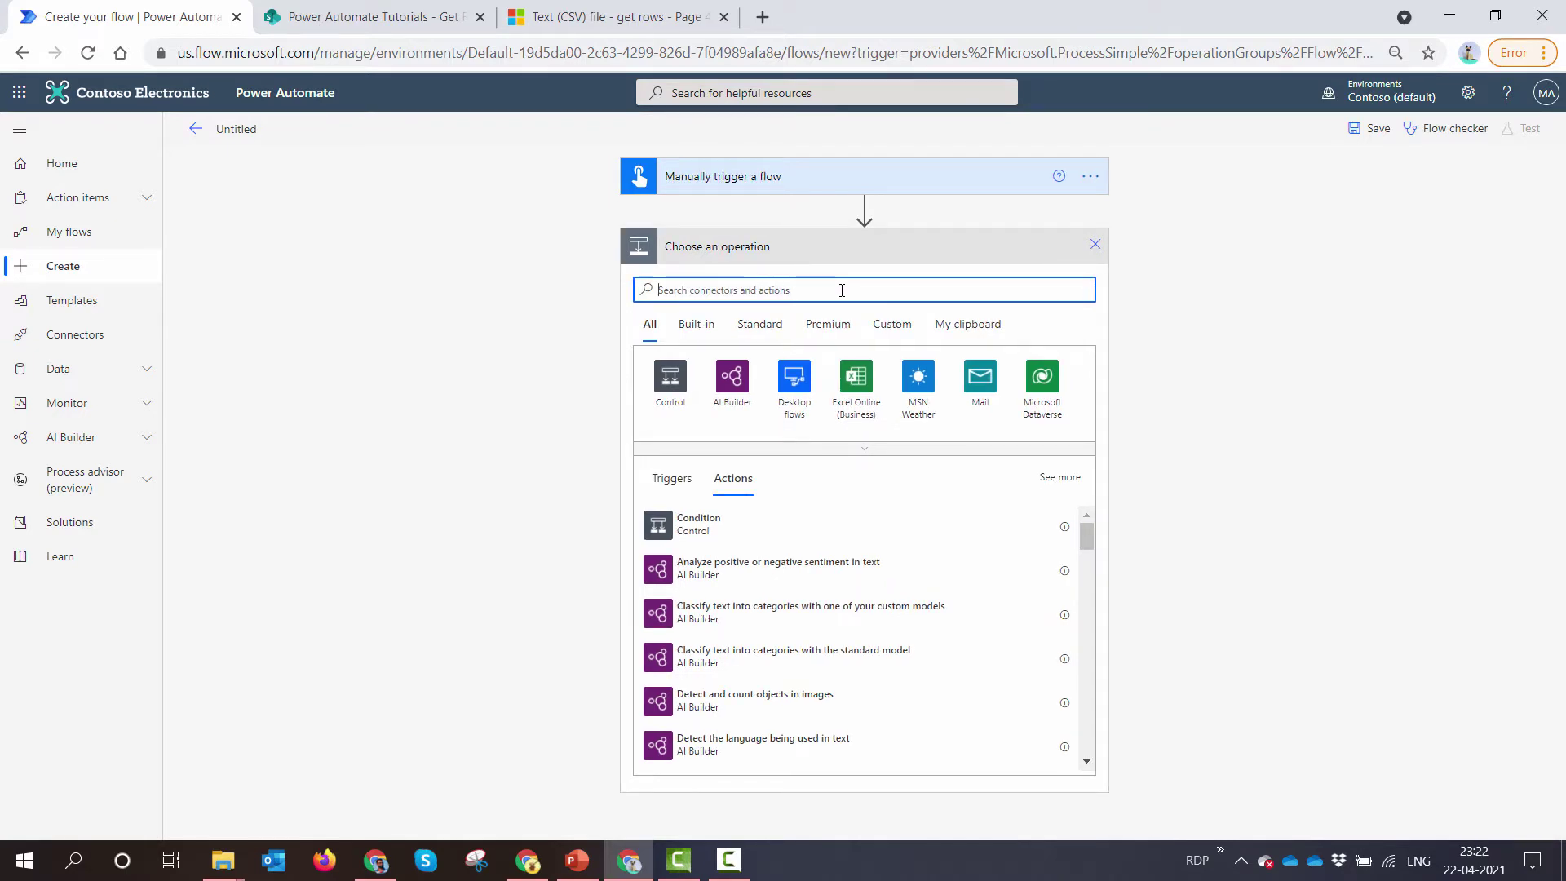
text(SharePoint)
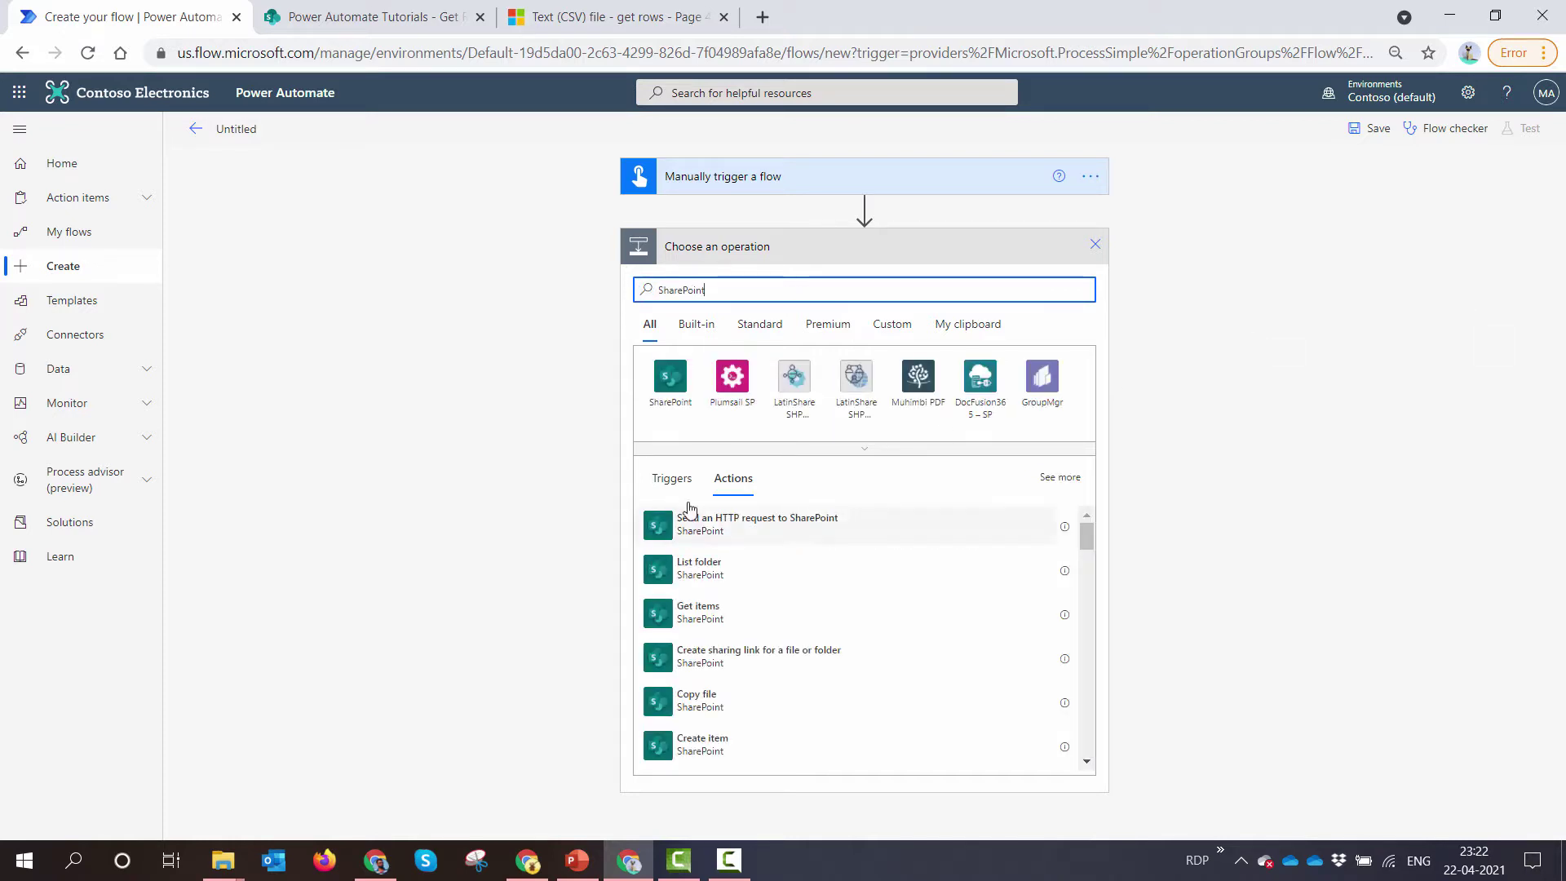
click(666, 398)
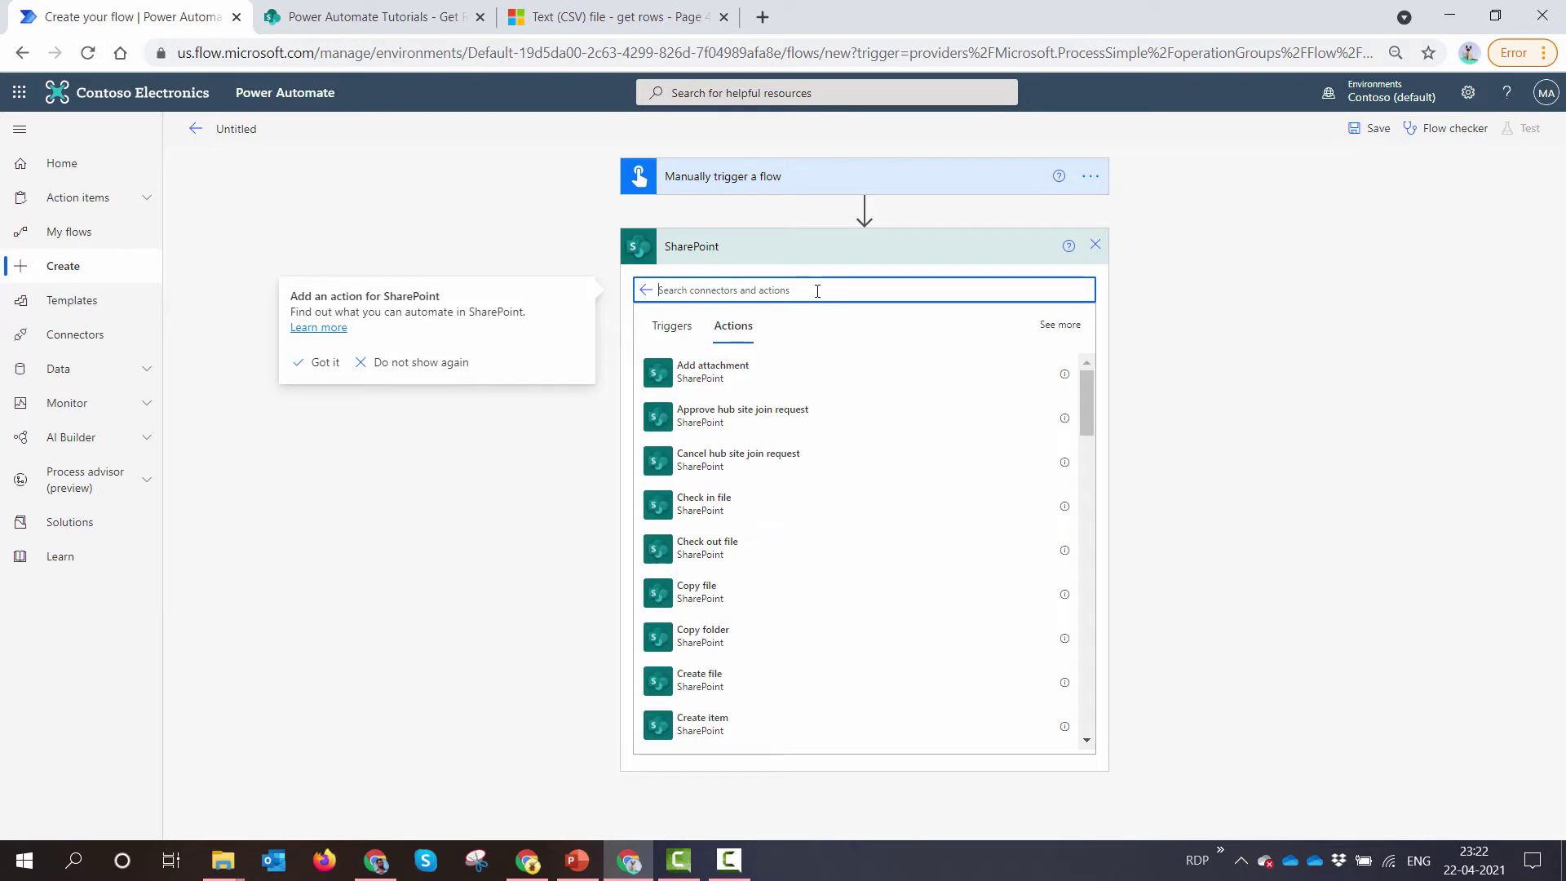
text(Get F)
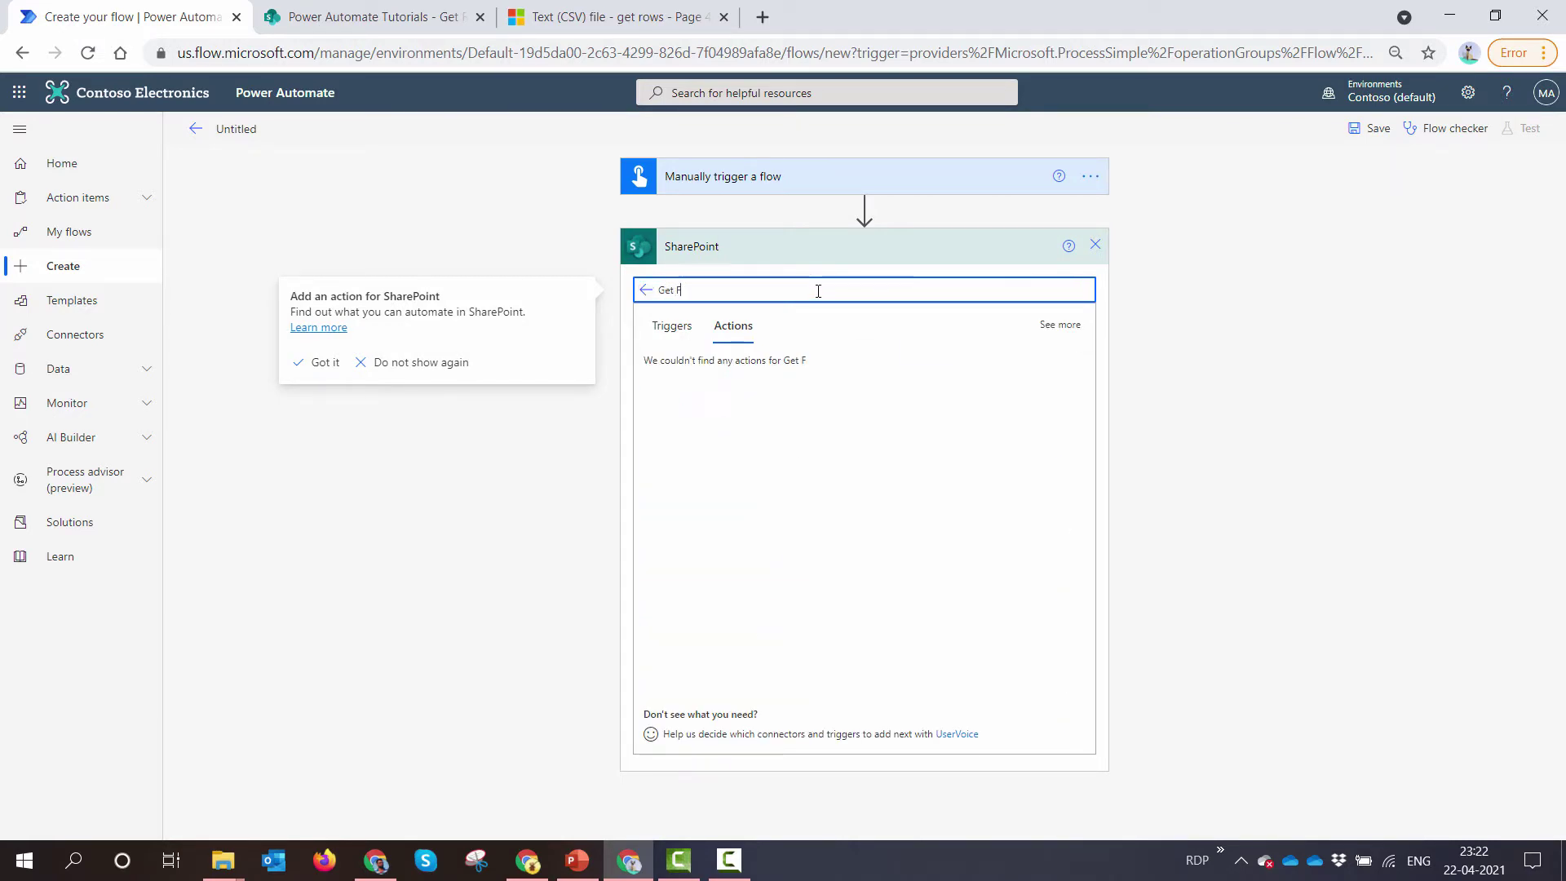
text(ile Con)
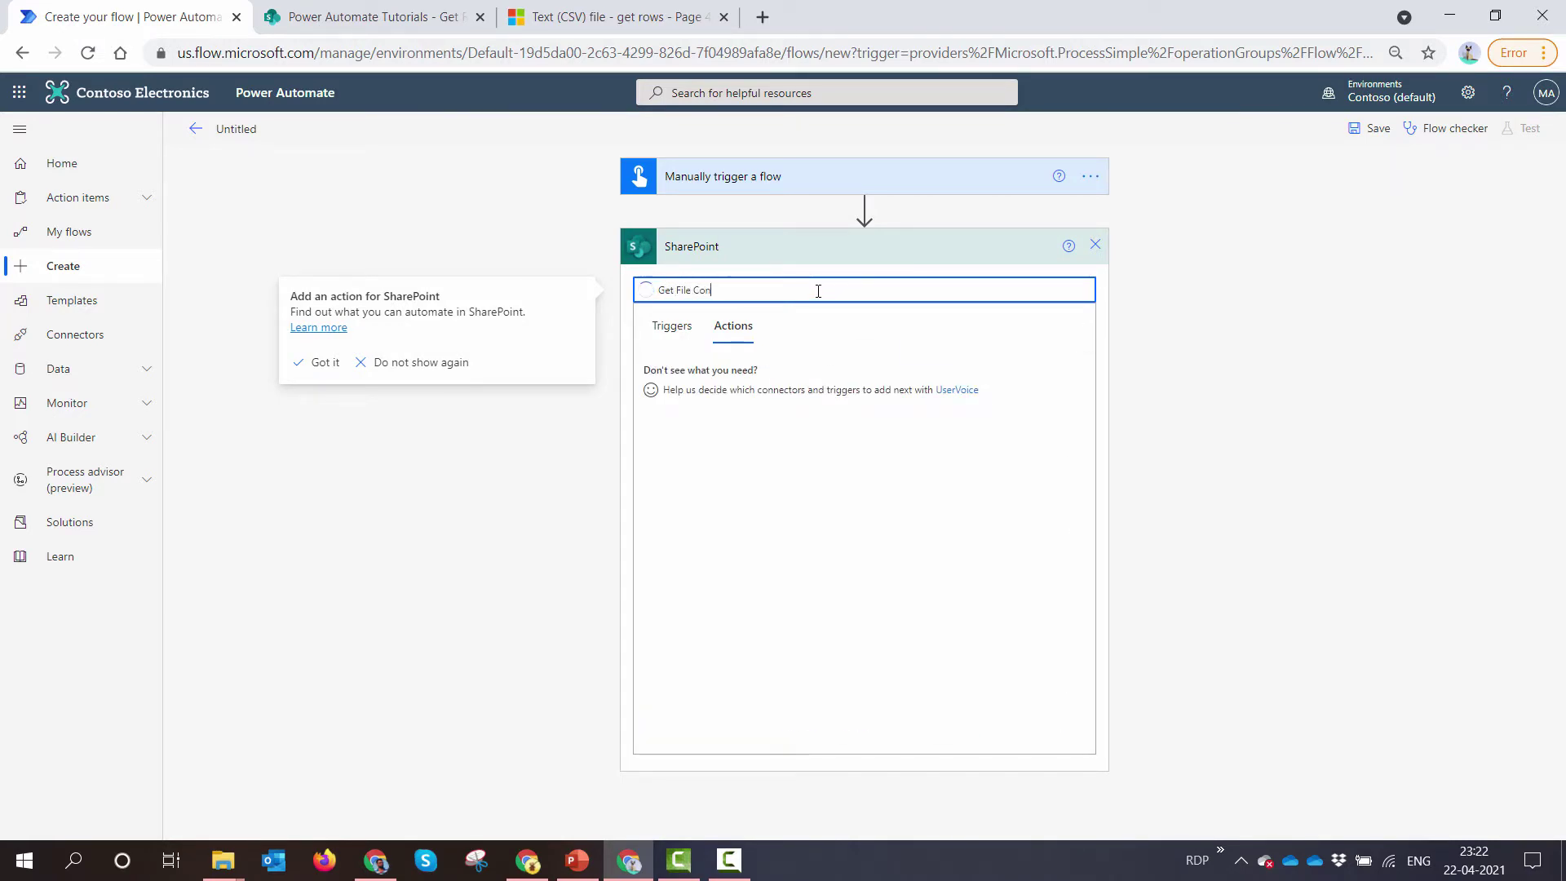
text(tent)
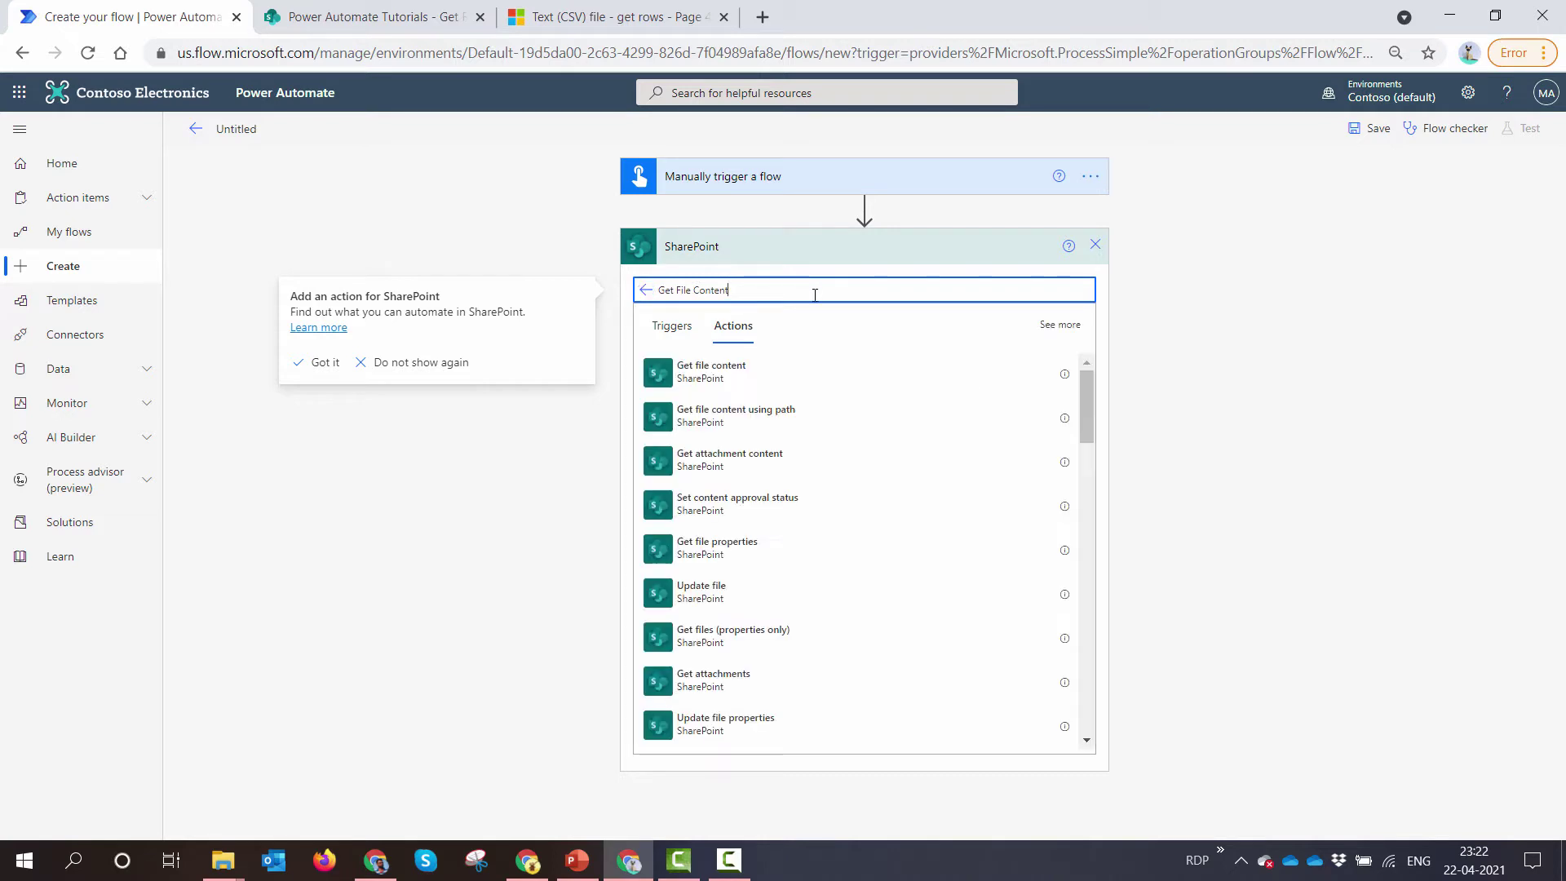
click(786, 430)
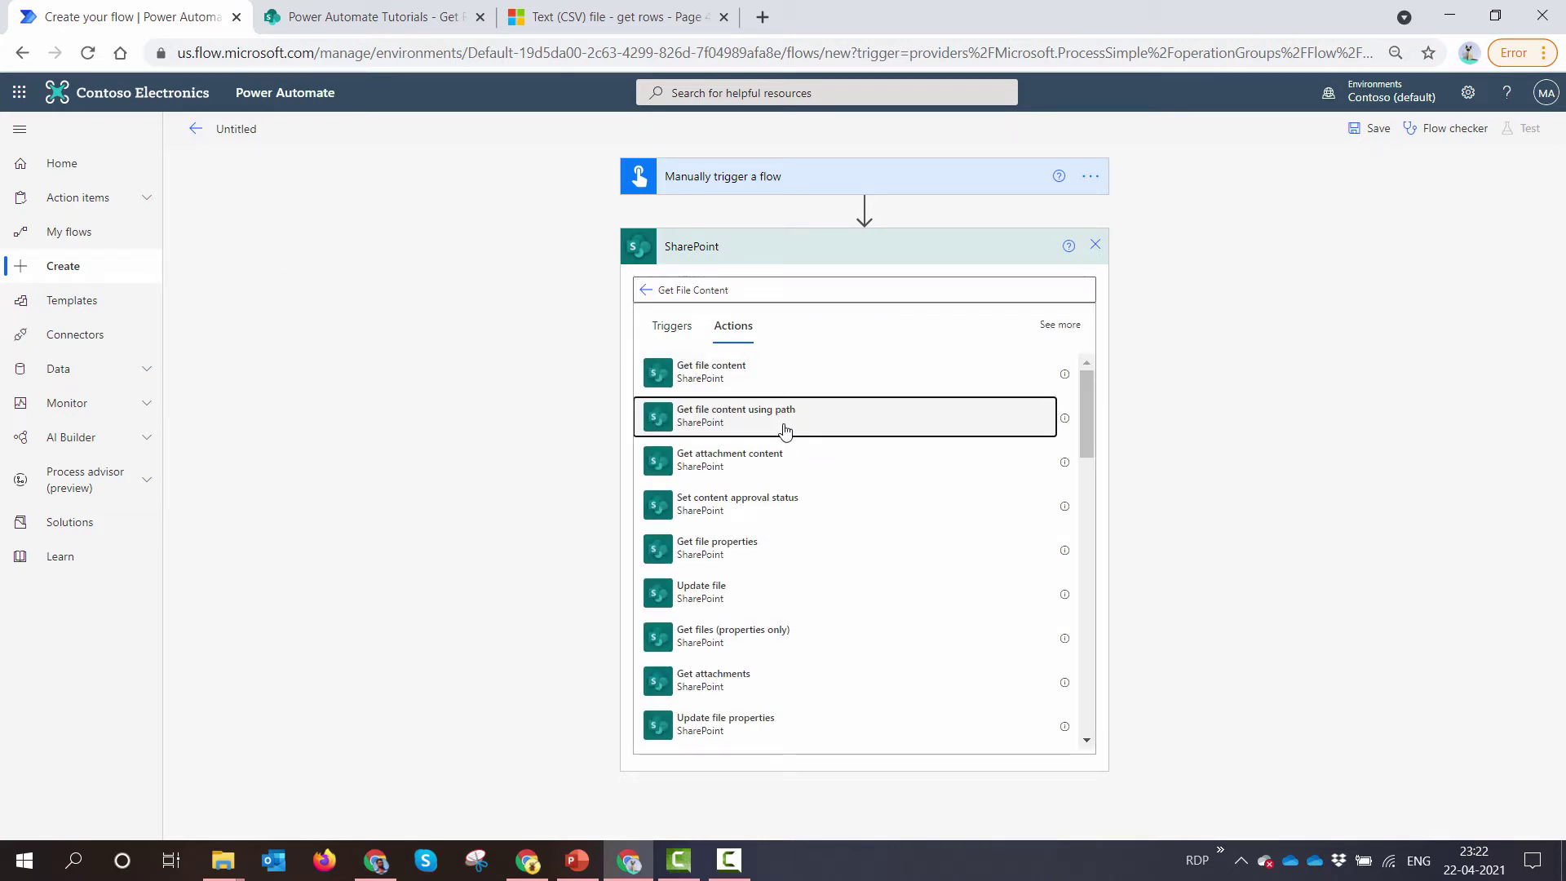
Set its site to Power Automate Tutorials and file path to /Get Rows Demo/Exam Grades.csv.
click(931, 290)
text(Power)
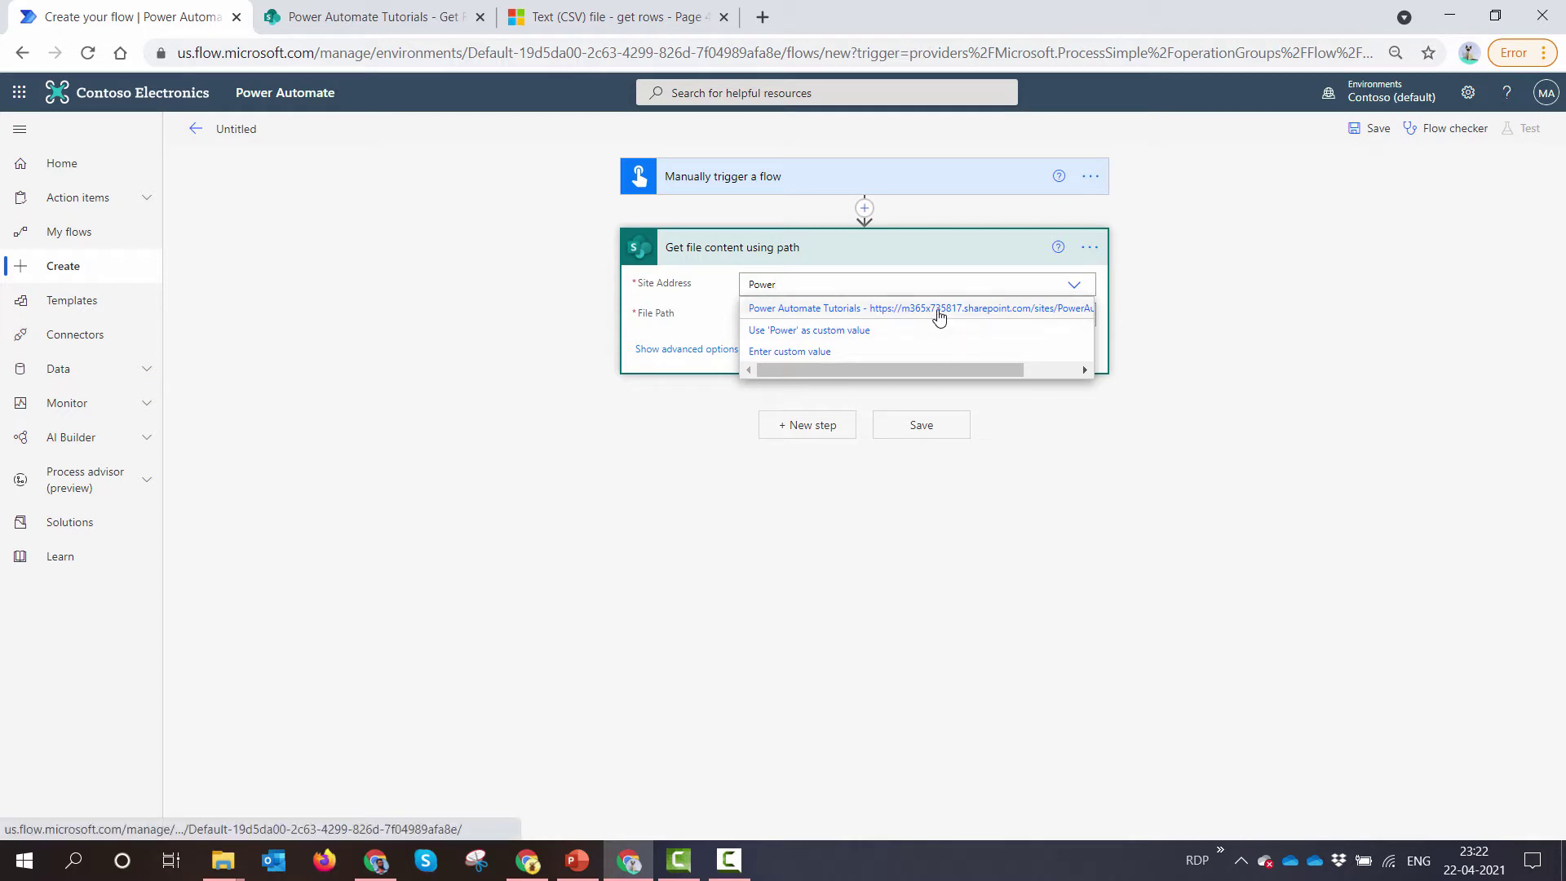
click(936, 311)
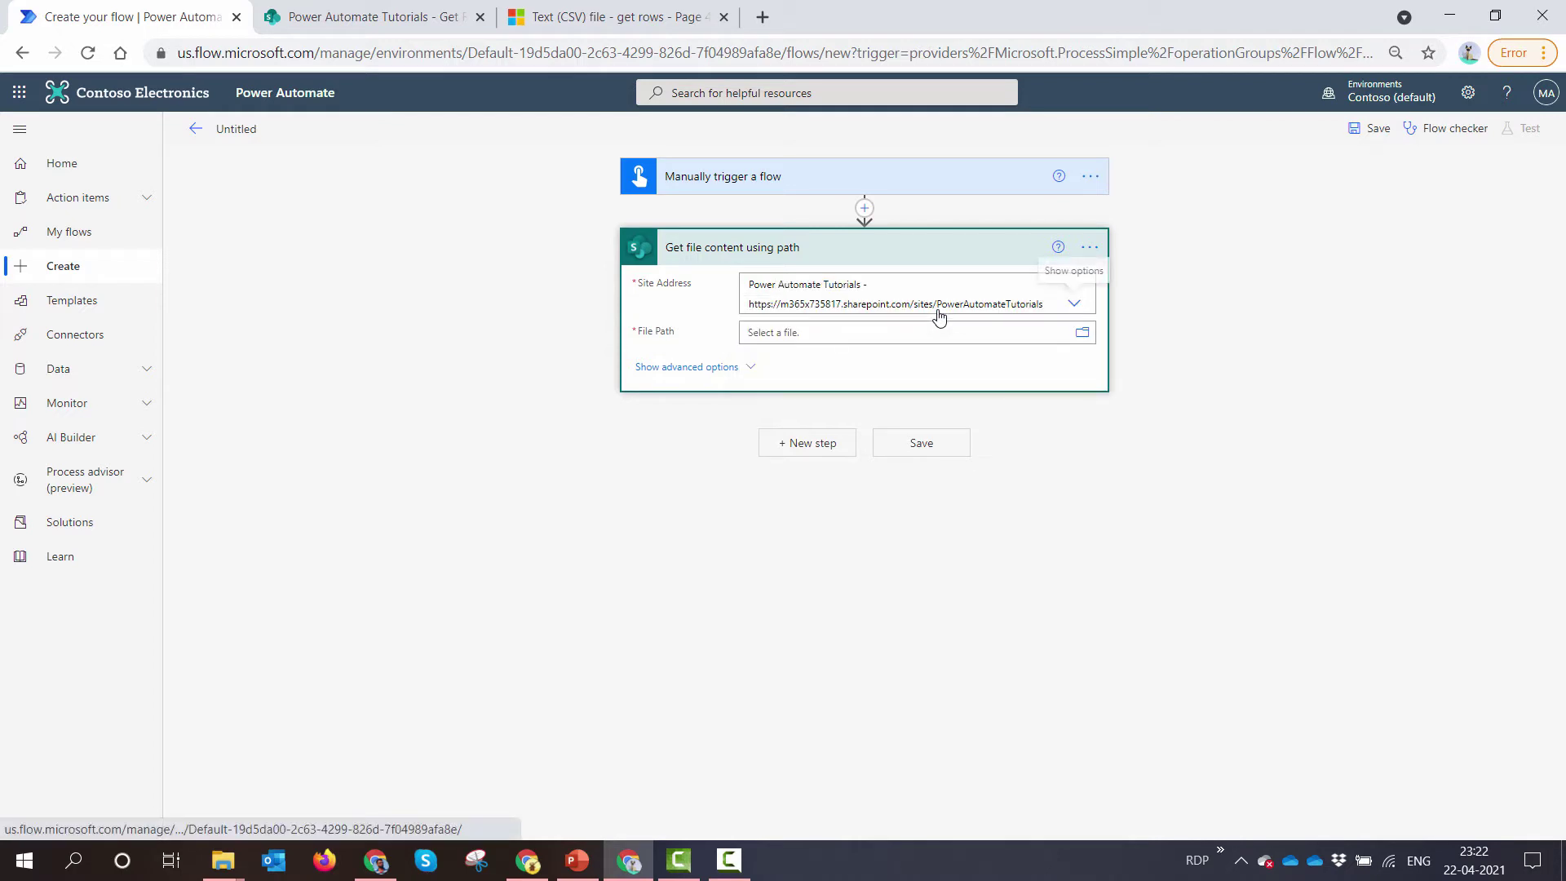
click(1083, 335)
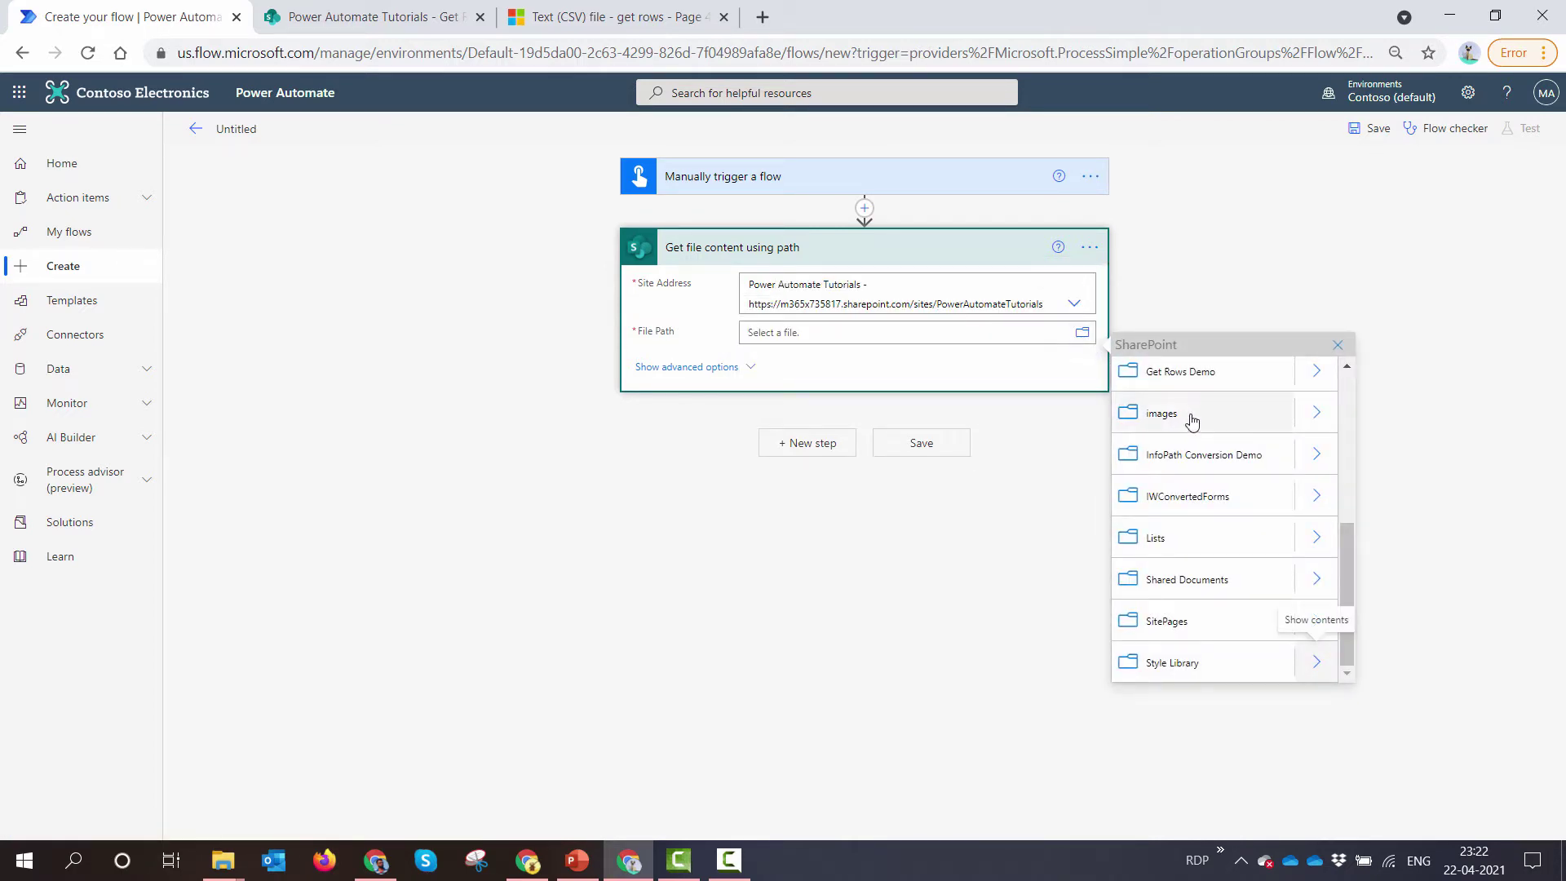
click(417, 18)
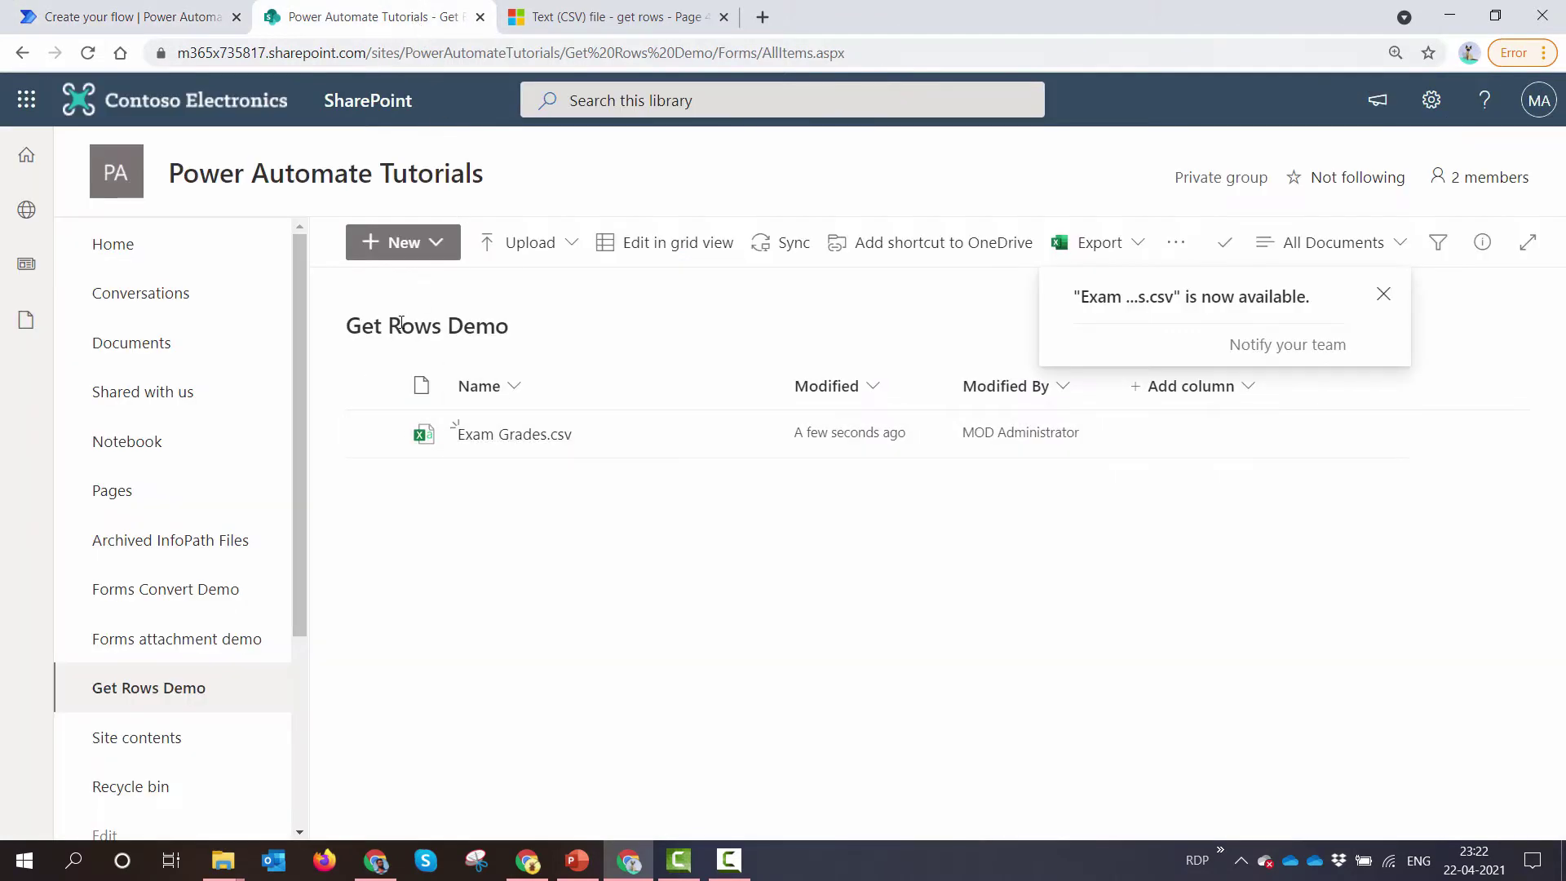
click(167, 22)
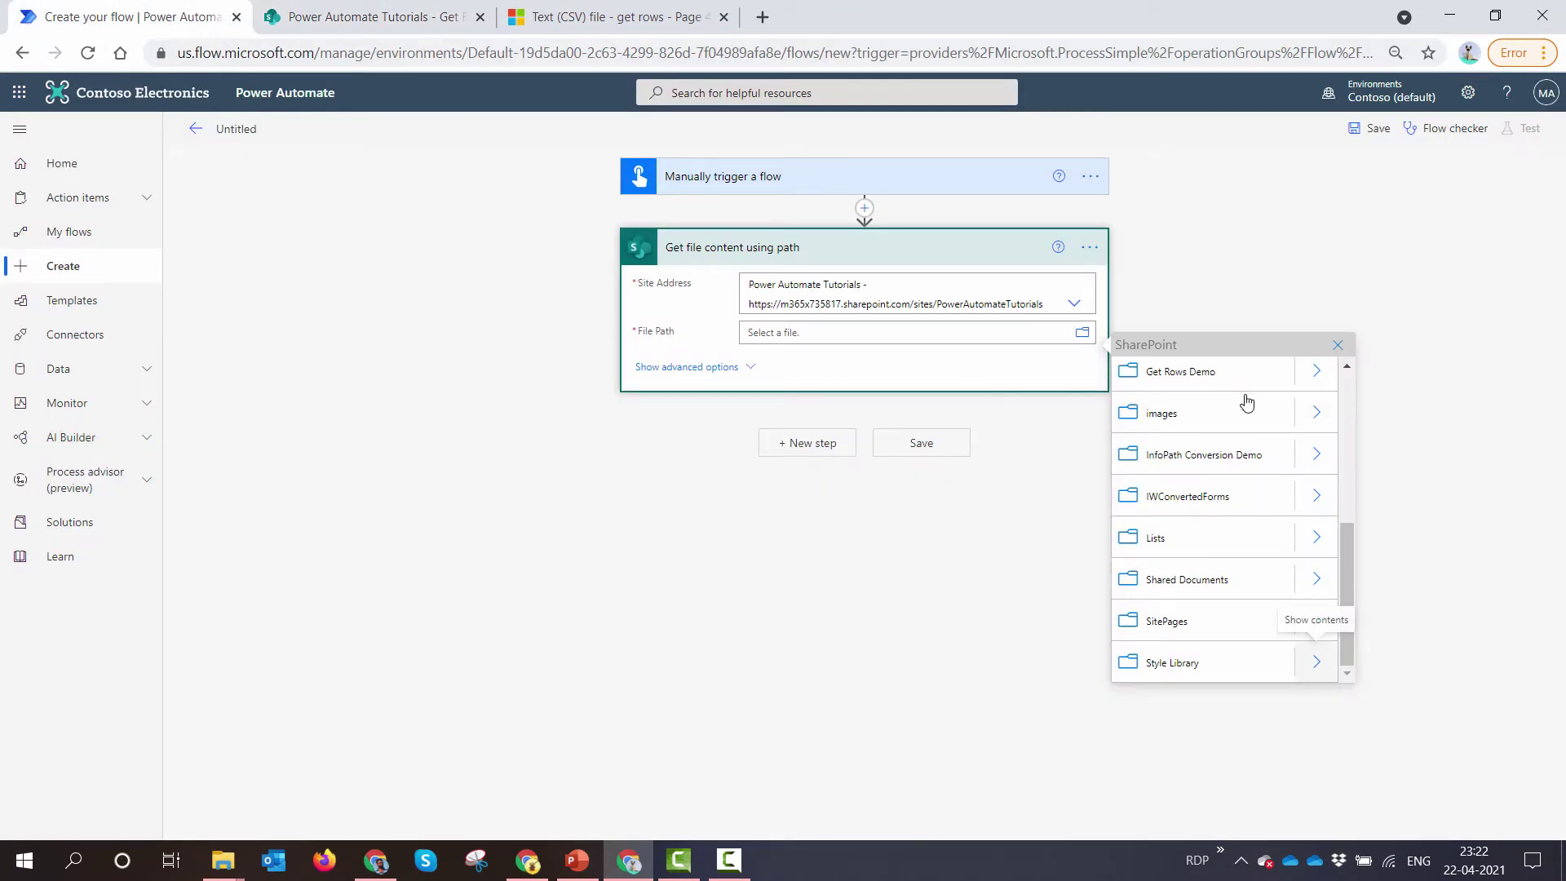
click(1312, 381)
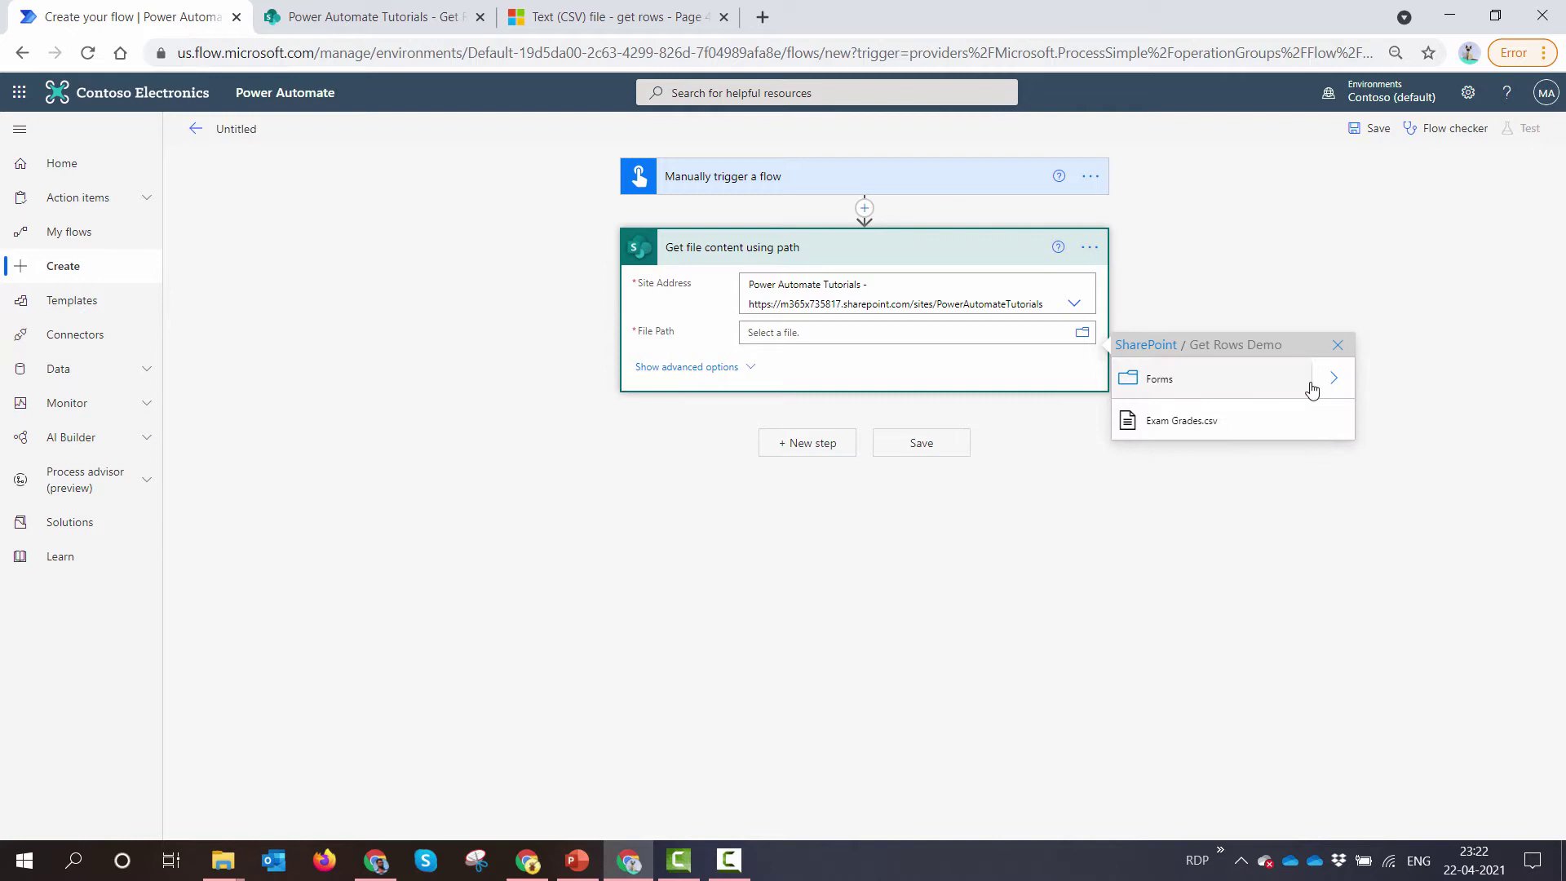
click(1262, 424)
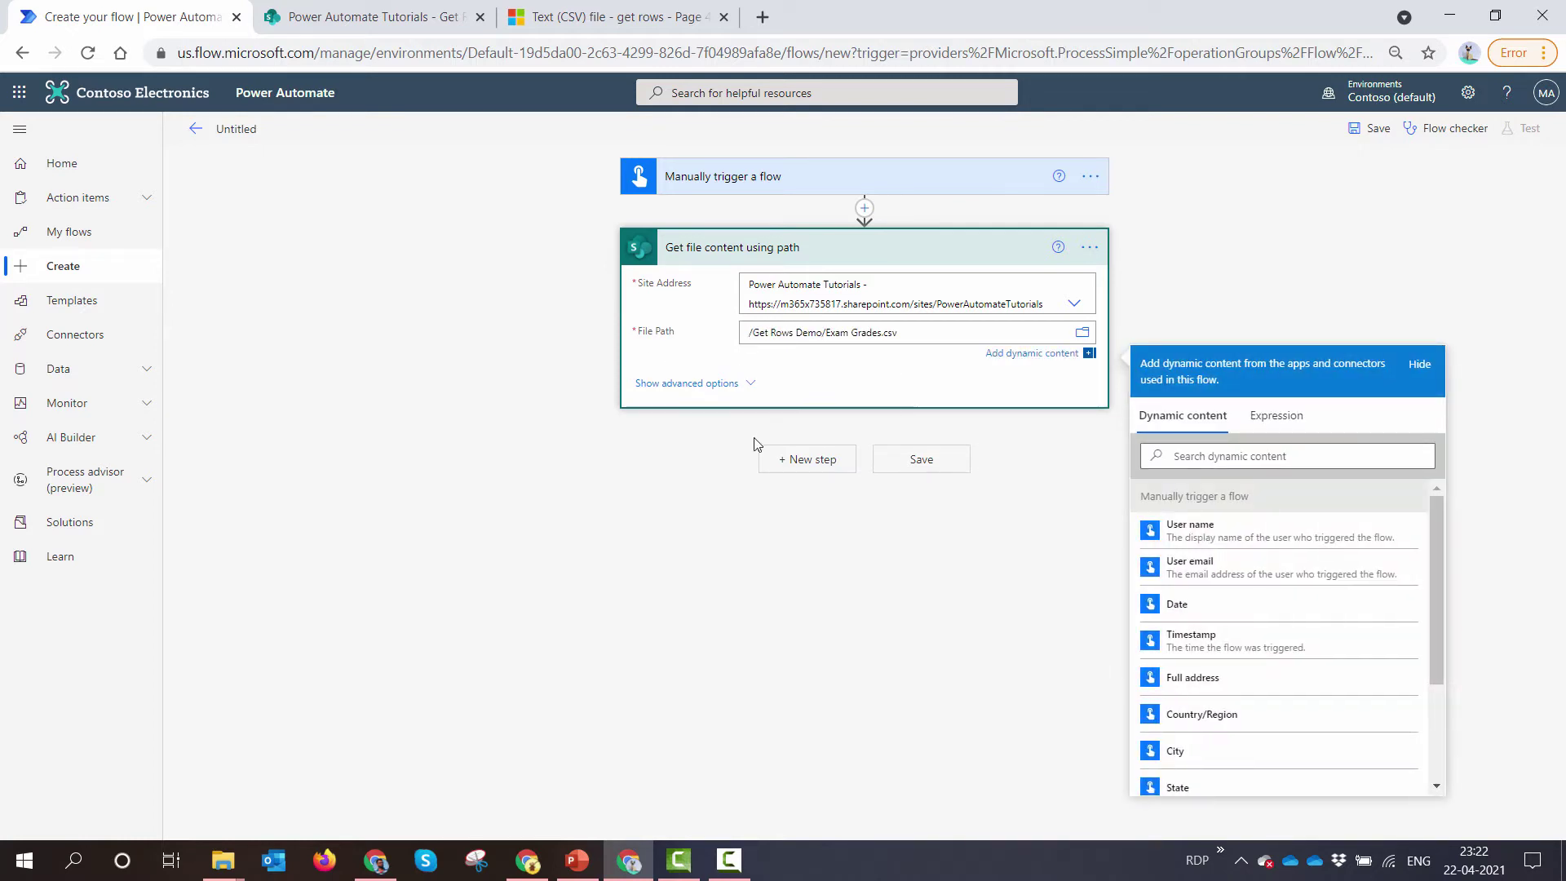
click(788, 460)
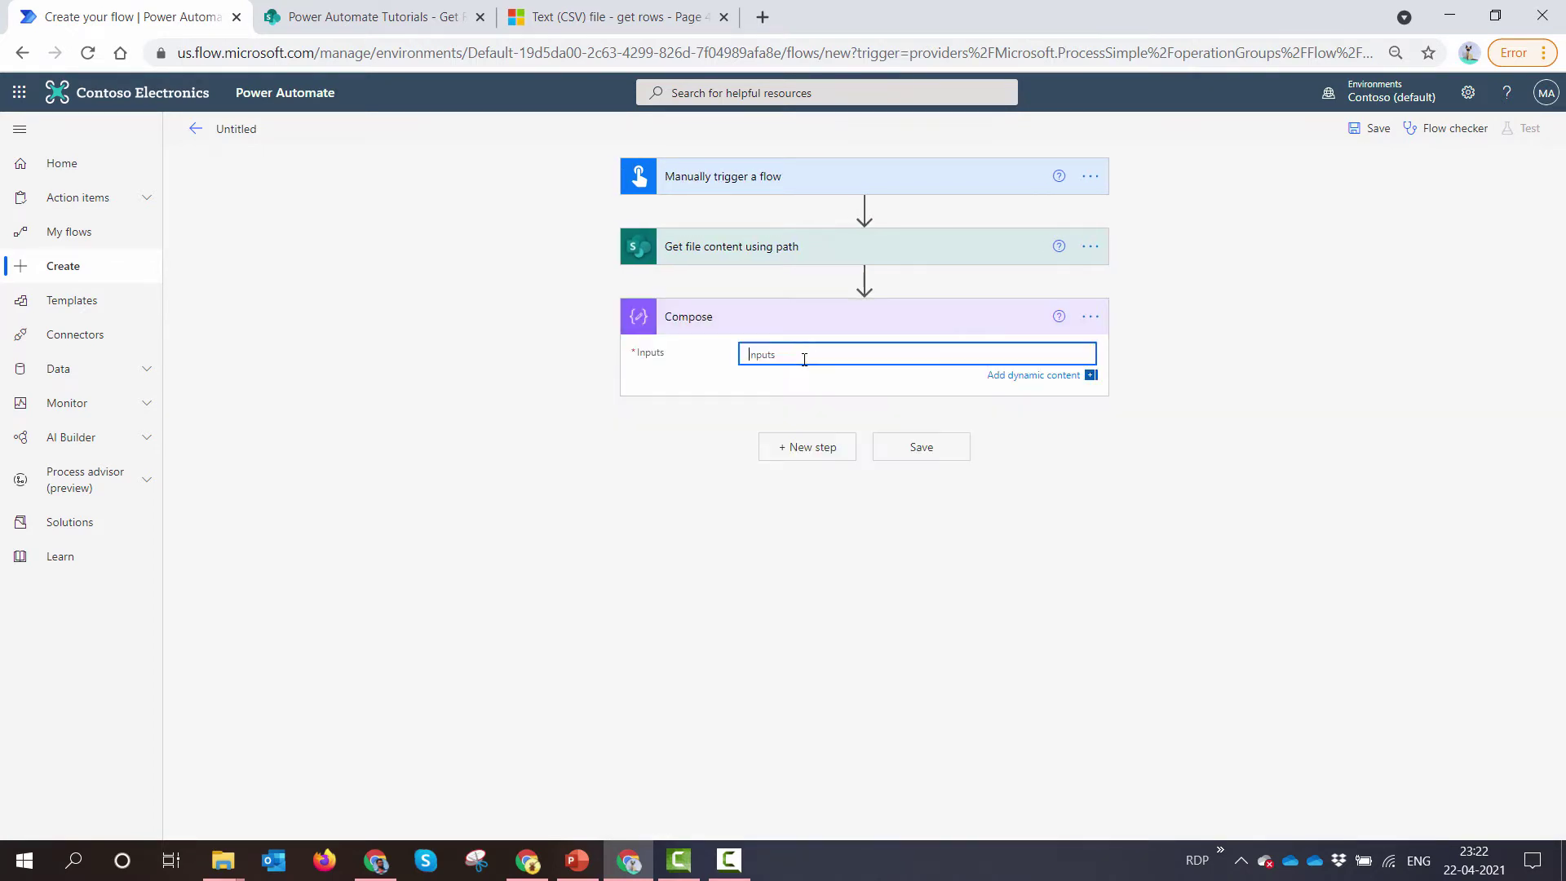
Feed File Content into a Compose step, rename the flow 'Excel Grades' and save it.
click(800, 354)
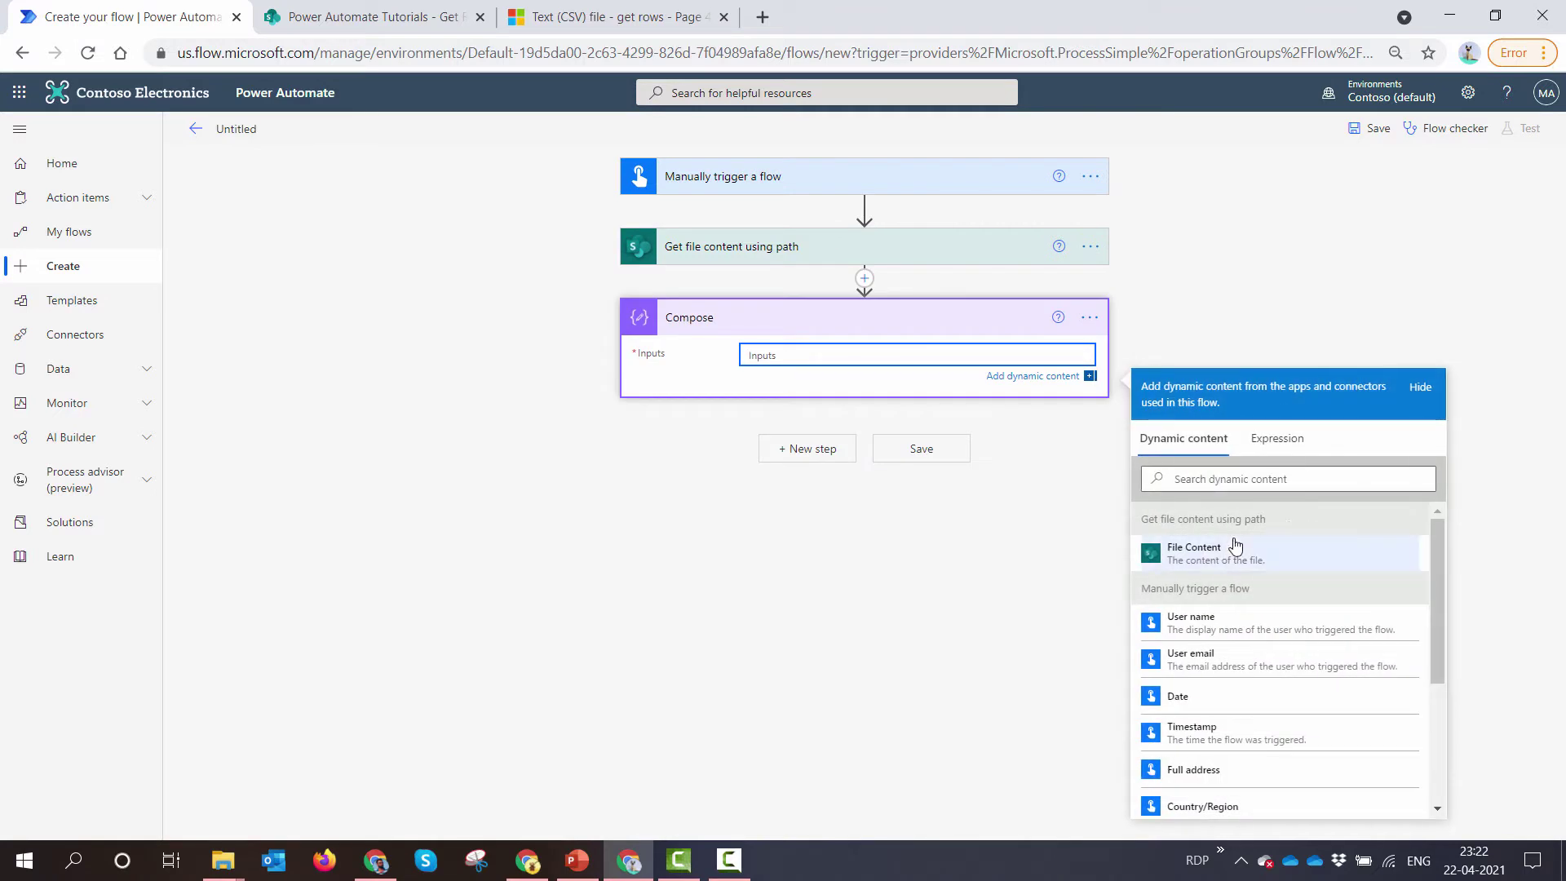
click(1137, 551)
click(233, 128)
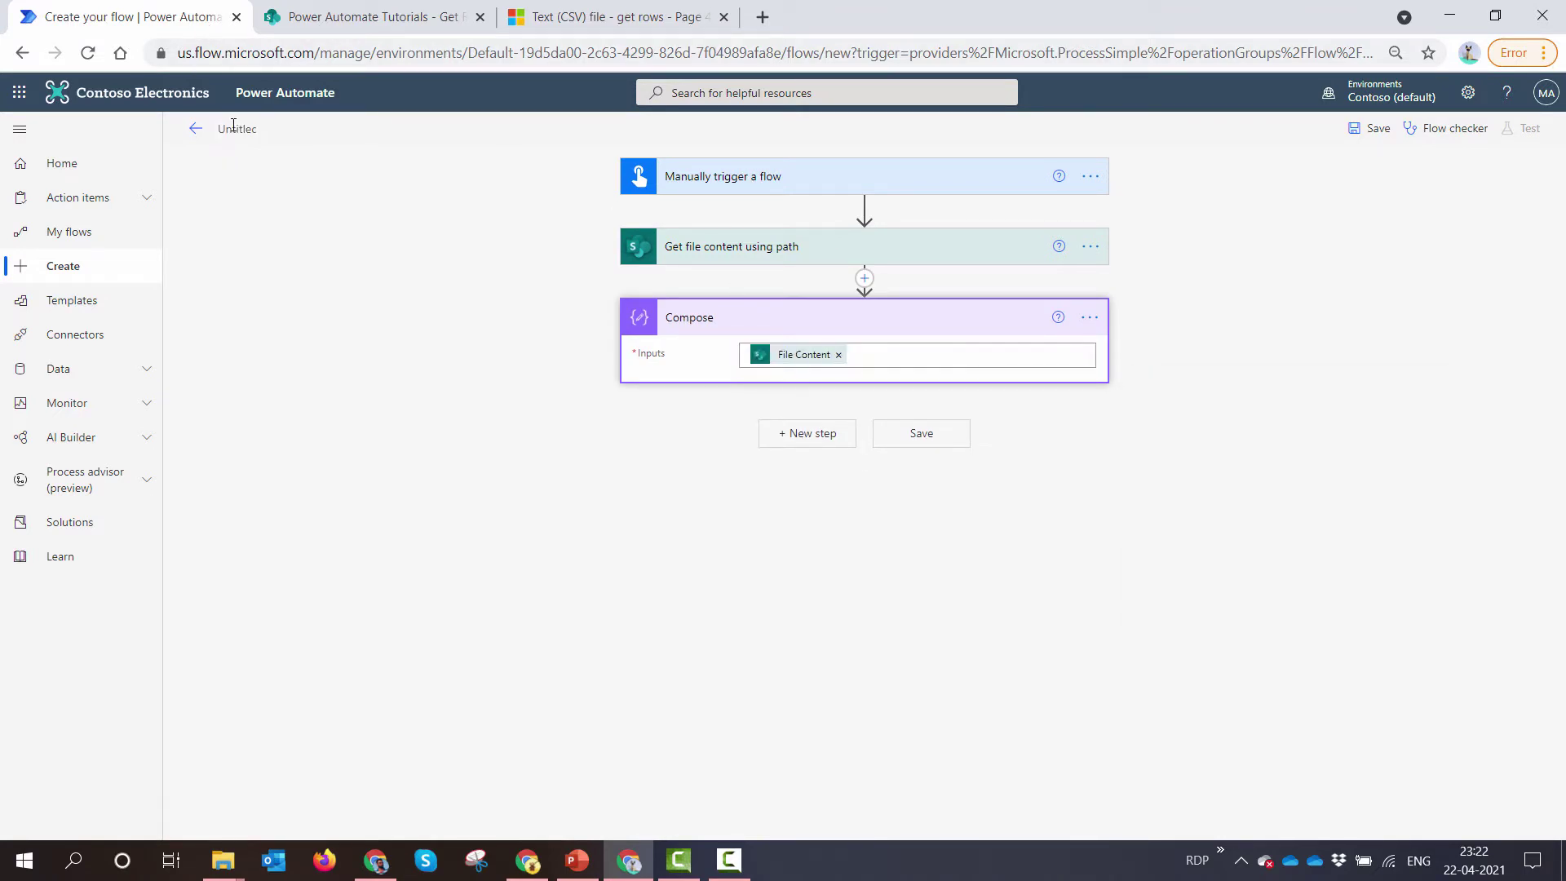
key(ctrl+a)
text(Excel Grades)
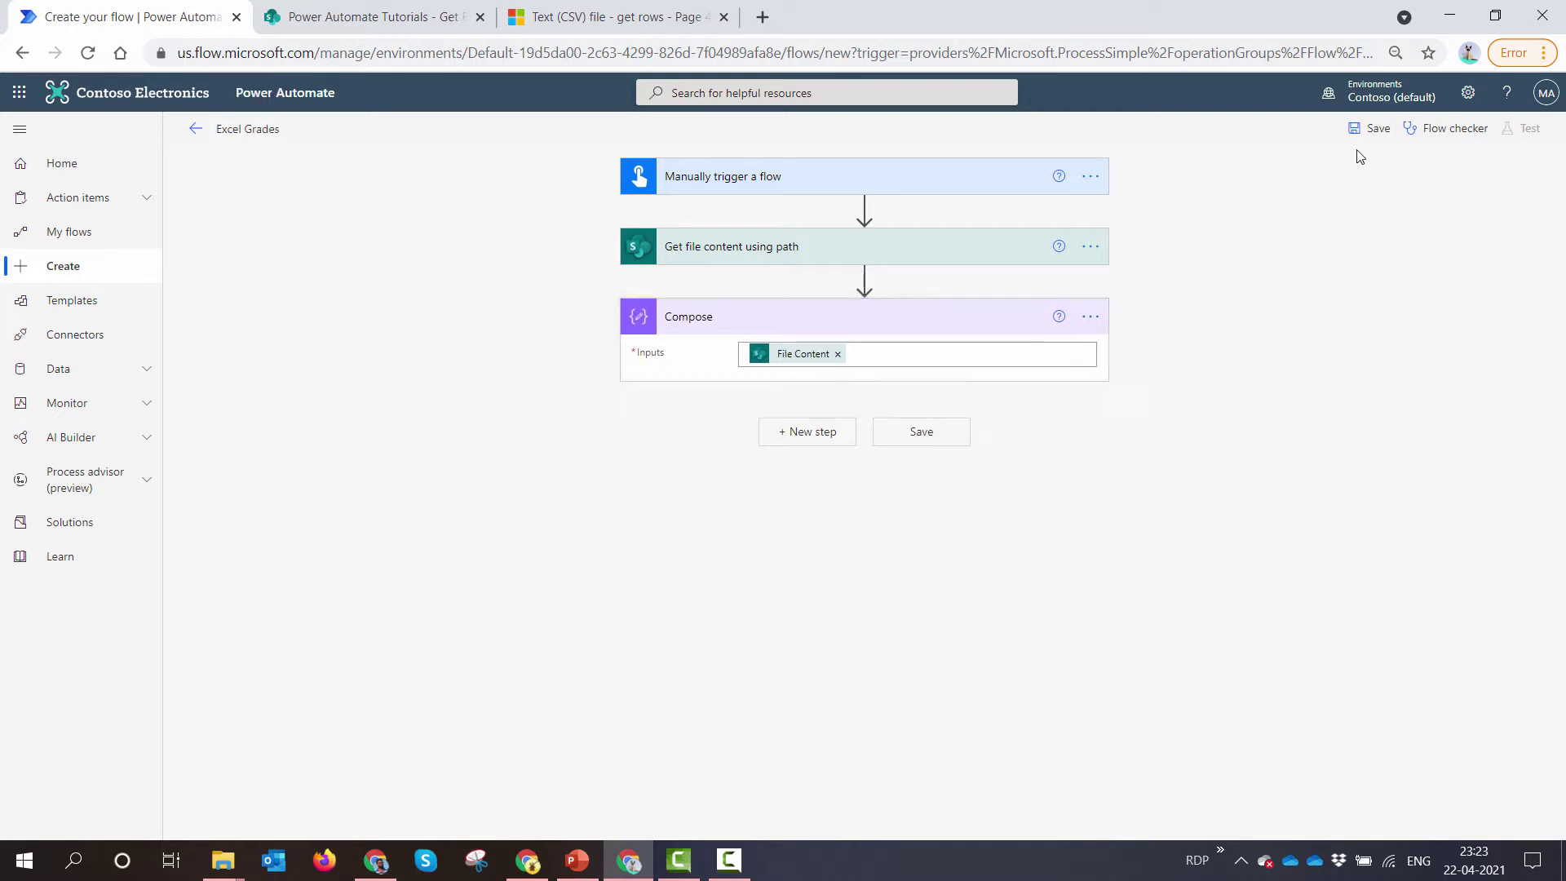
click(1369, 137)
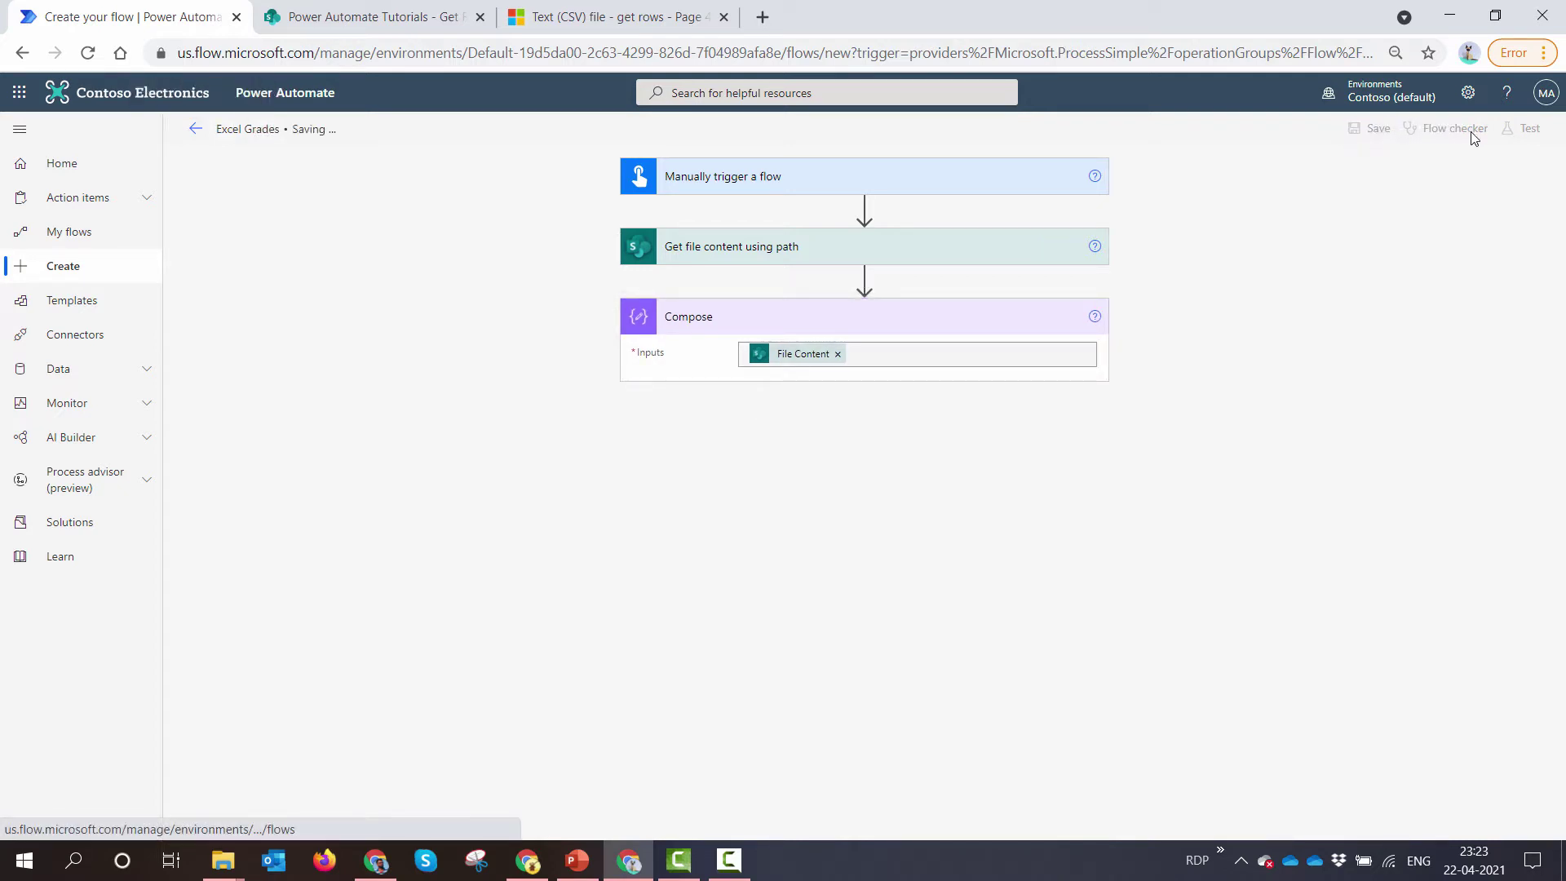
Run a manual test of the Excel Grades flow.
click(1505, 139)
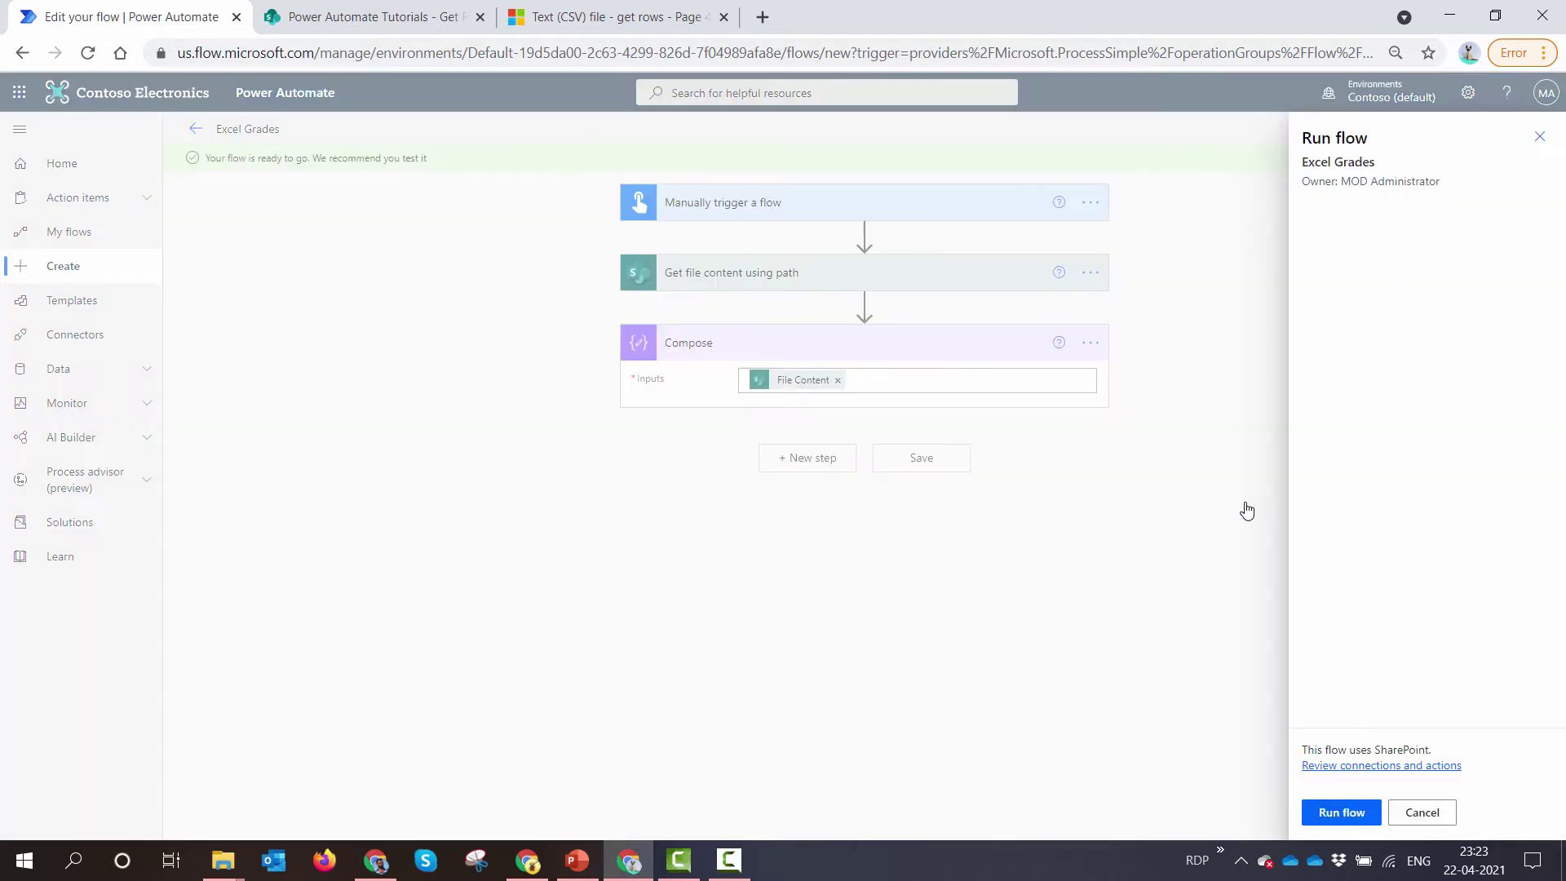
click(1342, 814)
click(1337, 814)
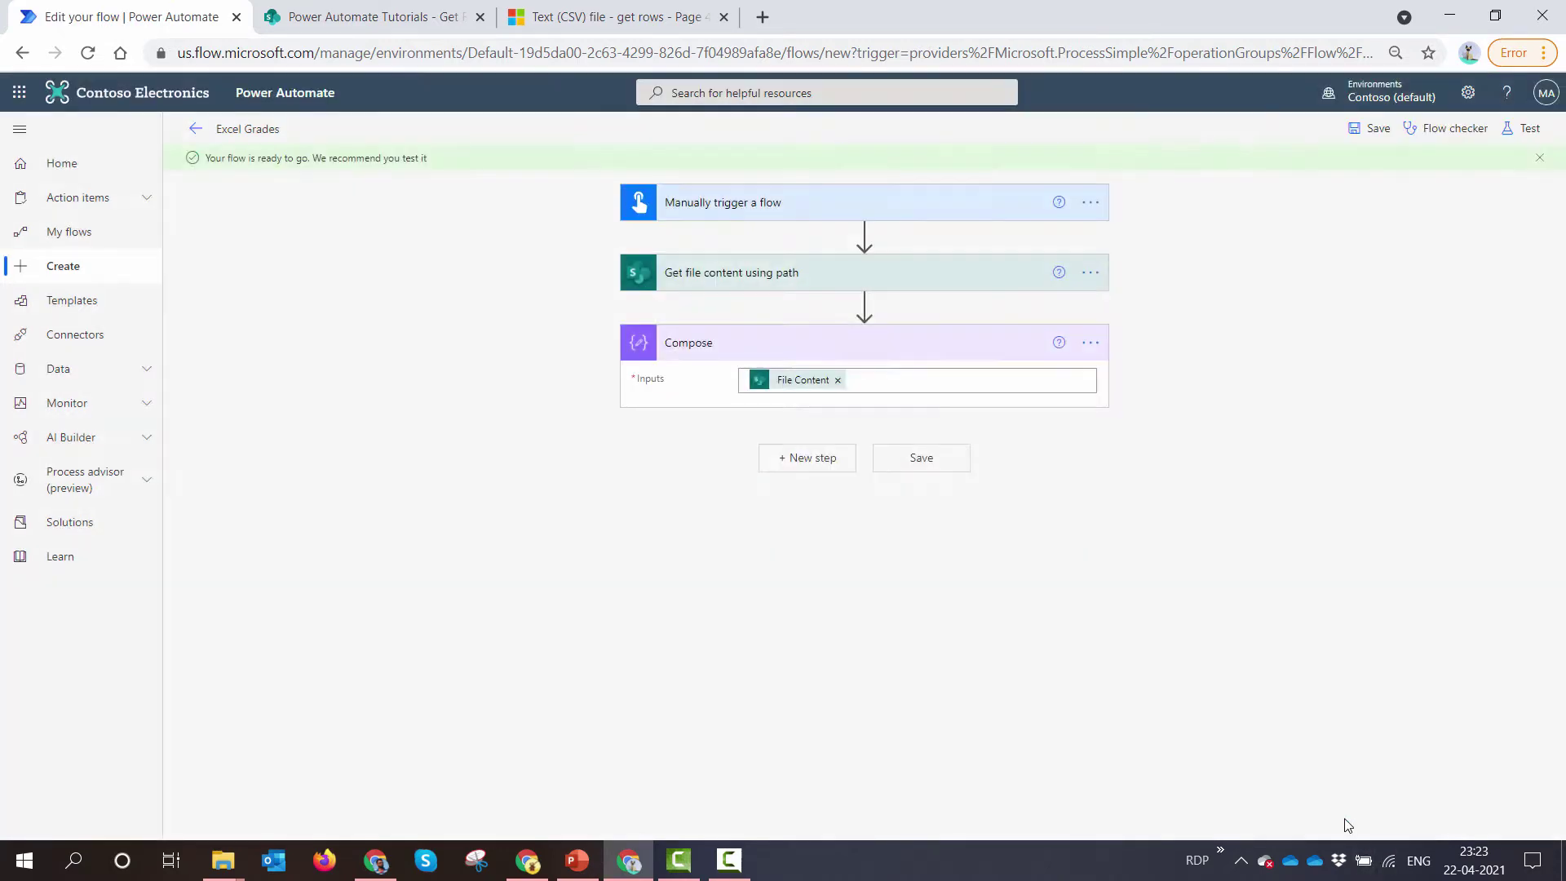
Inspect the Compose output's octet-stream $content in the run details.
click(1017, 369)
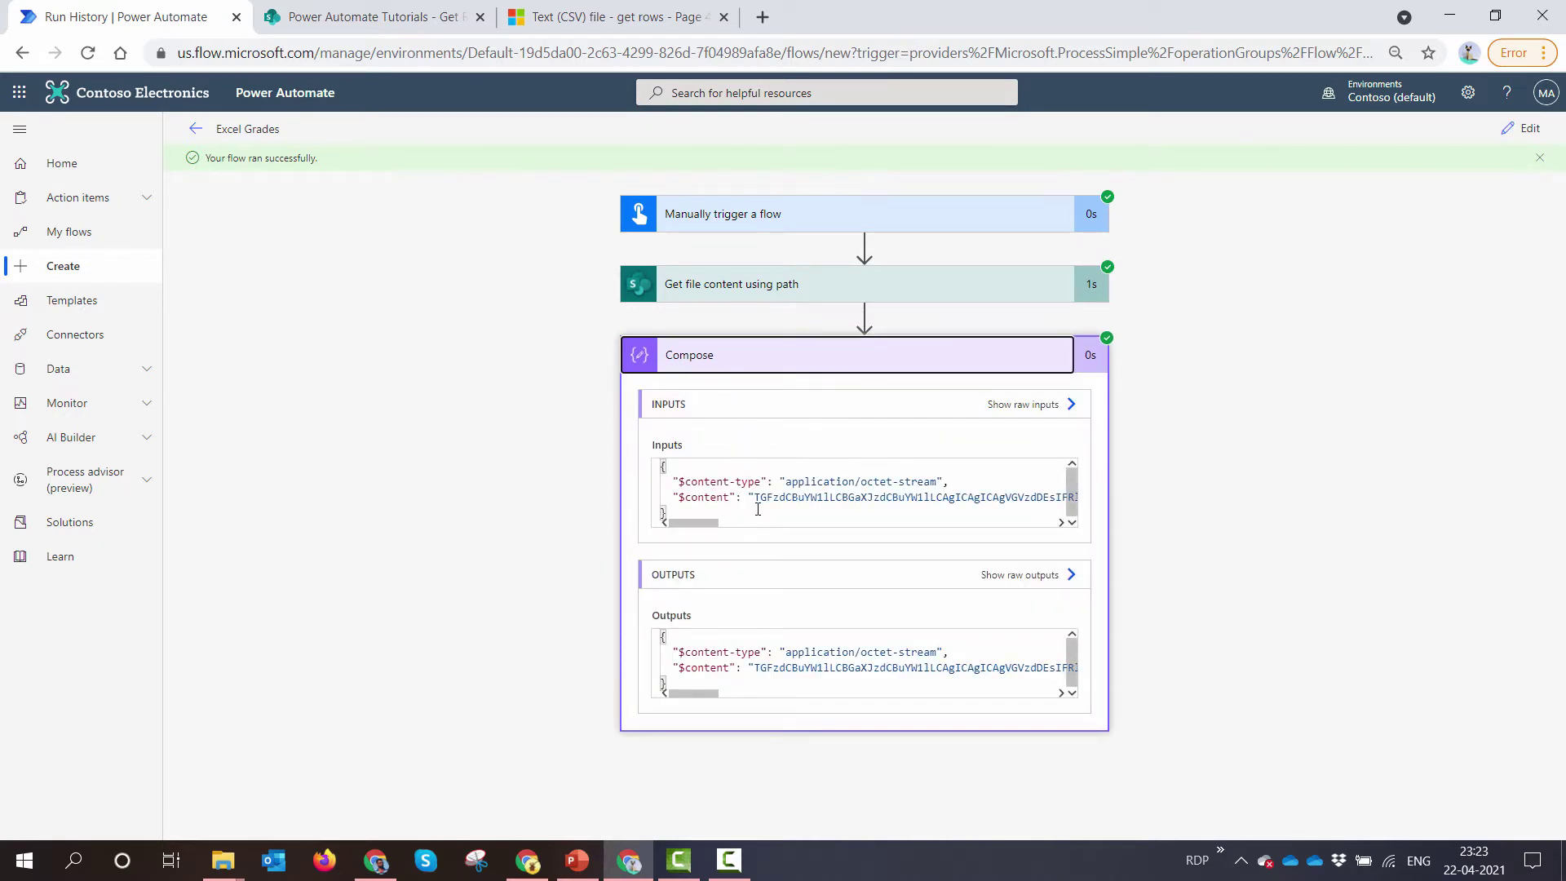
click(729, 501)
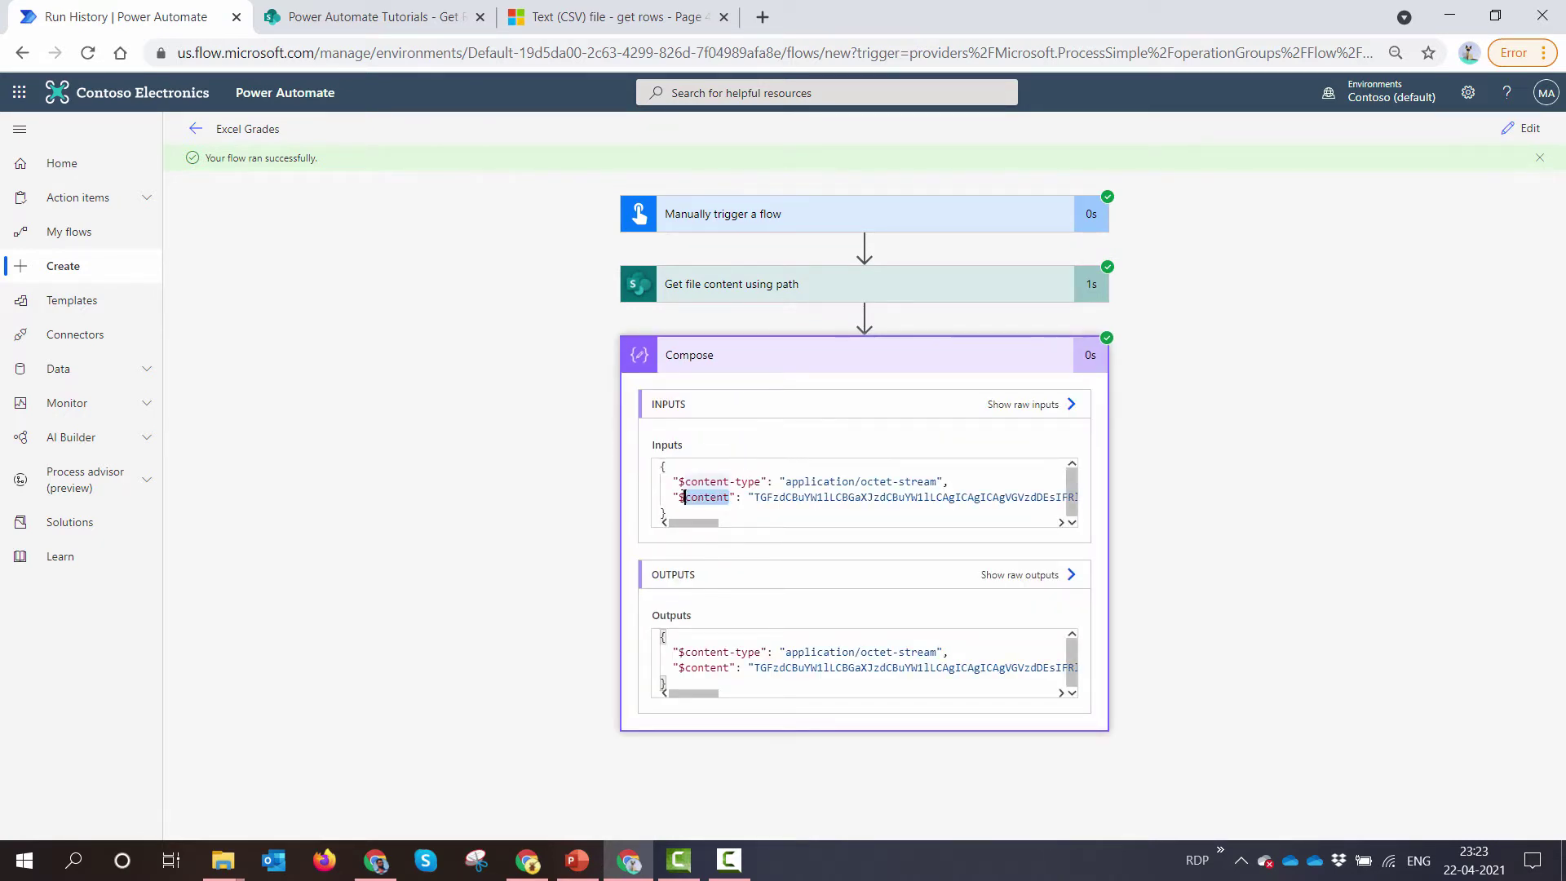
key(ctrl+a)
right_click(685, 506)
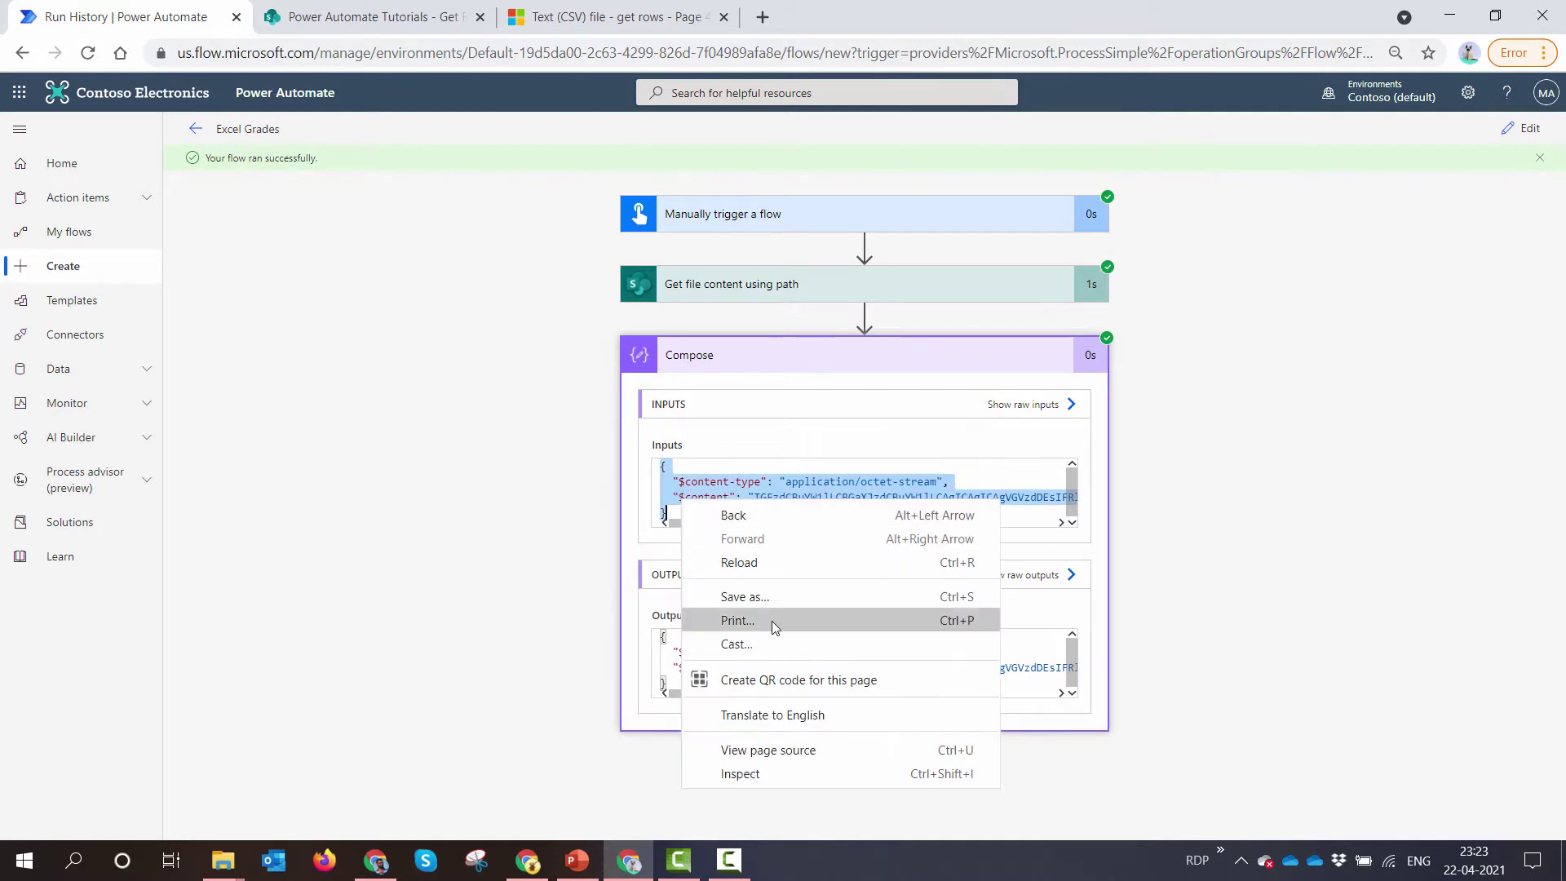
key(Escape)
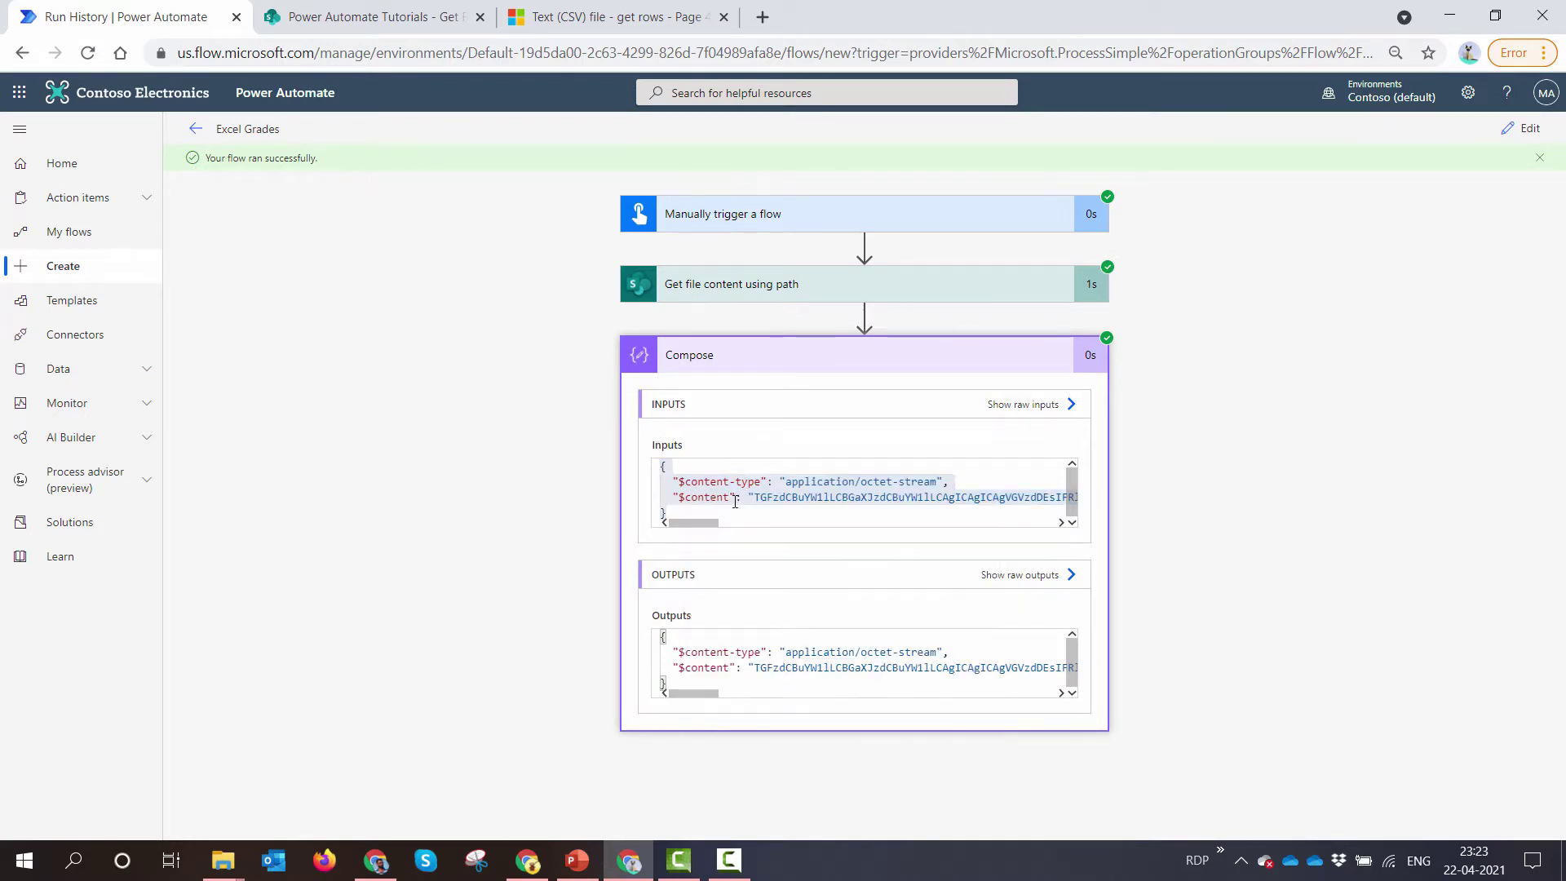
drag(734, 500, 681, 497)
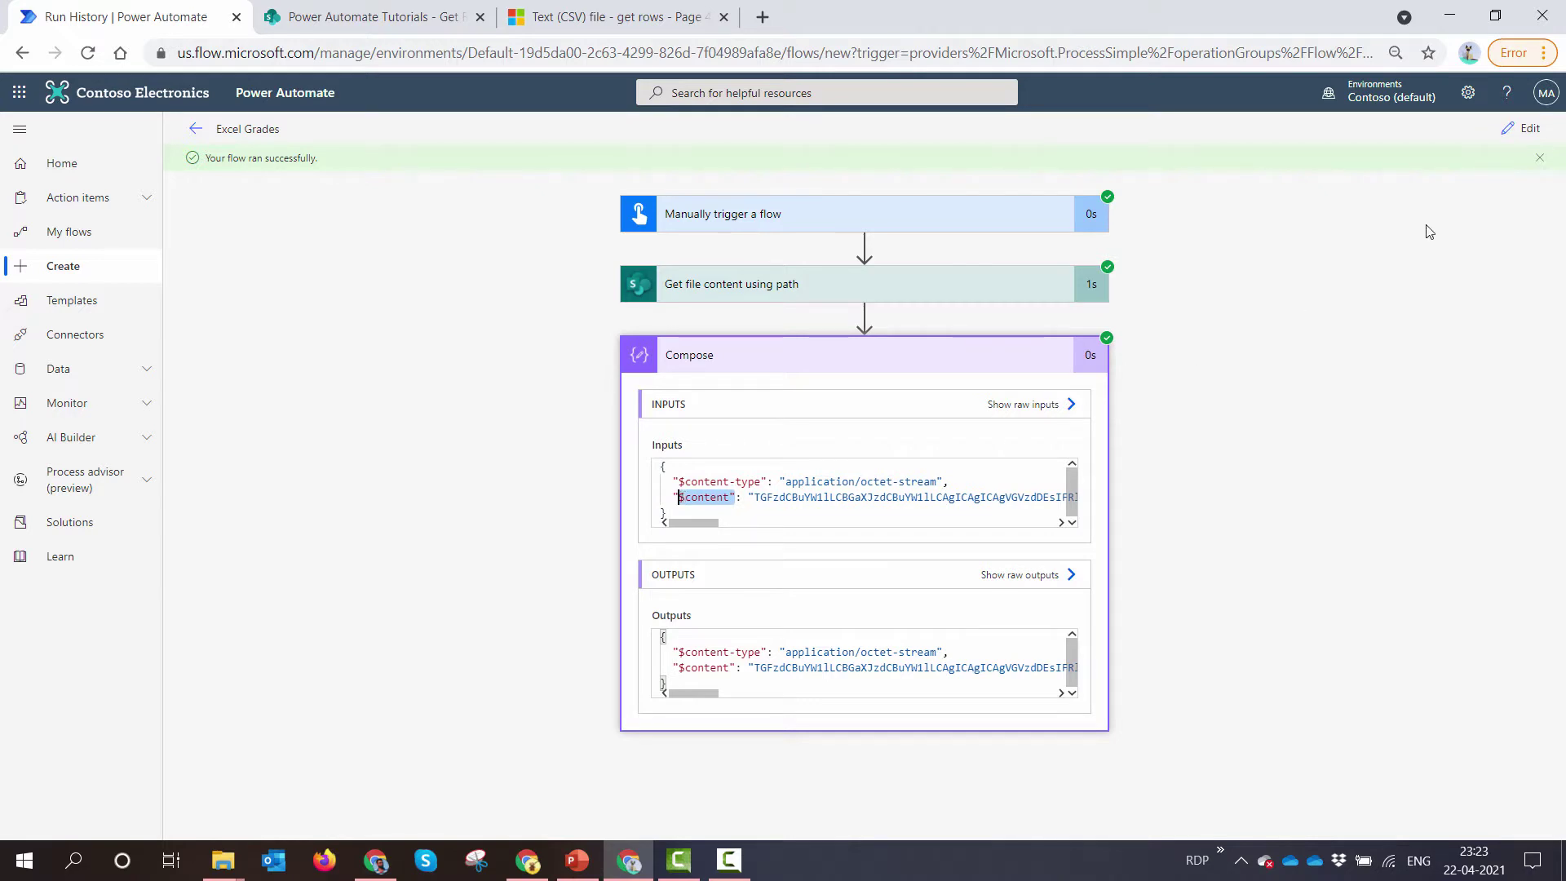
click(1519, 128)
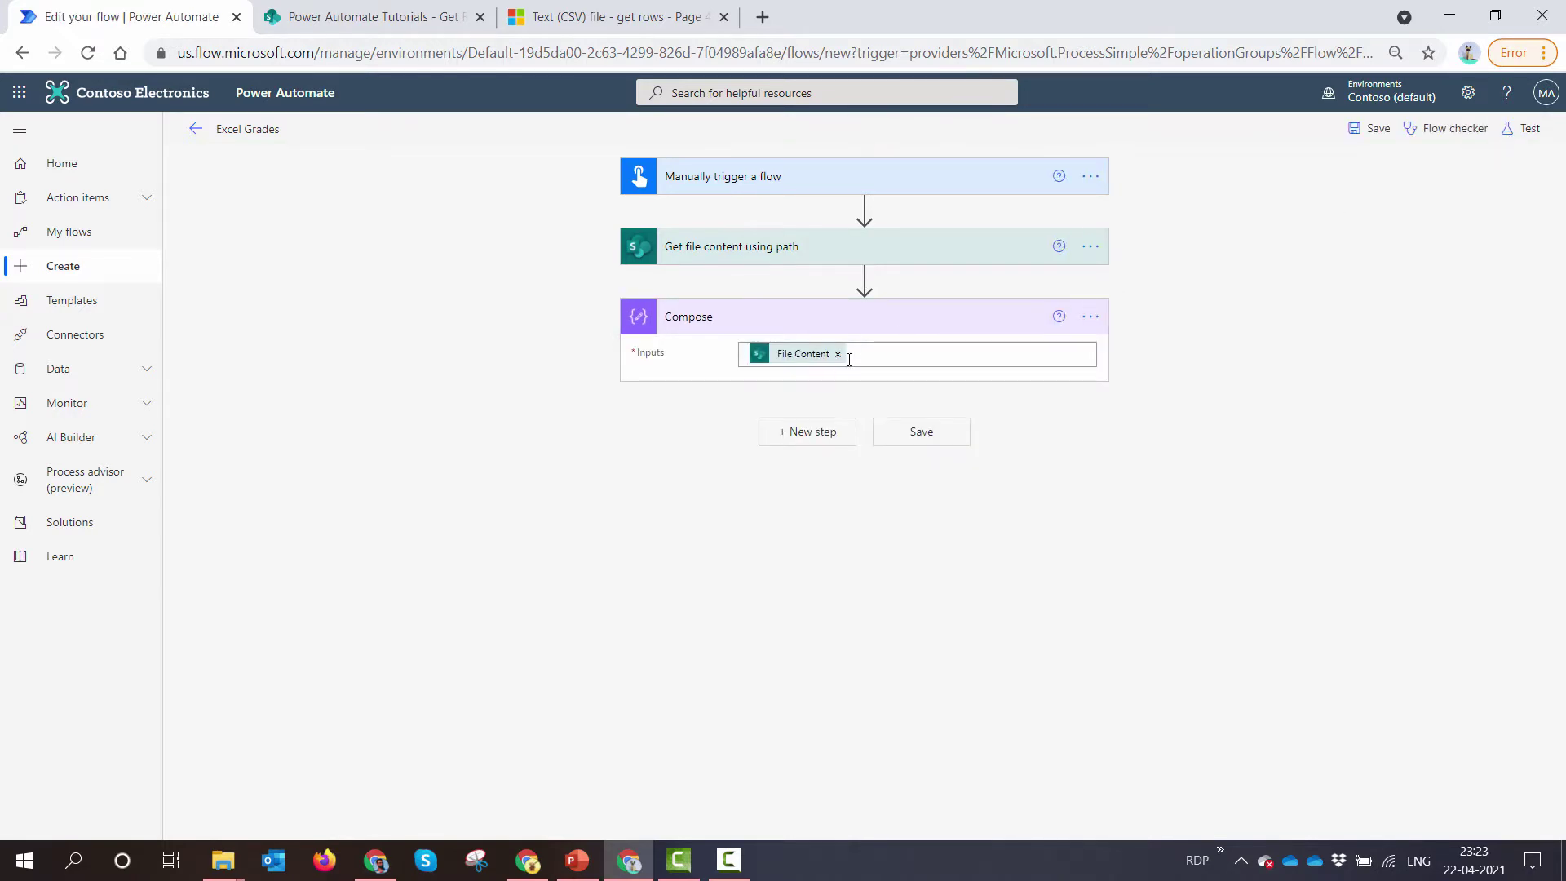
Replace the Compose input with base64ToString(outputs(...)?['body']['$content']) to decode the file.
click(837, 353)
click(1278, 437)
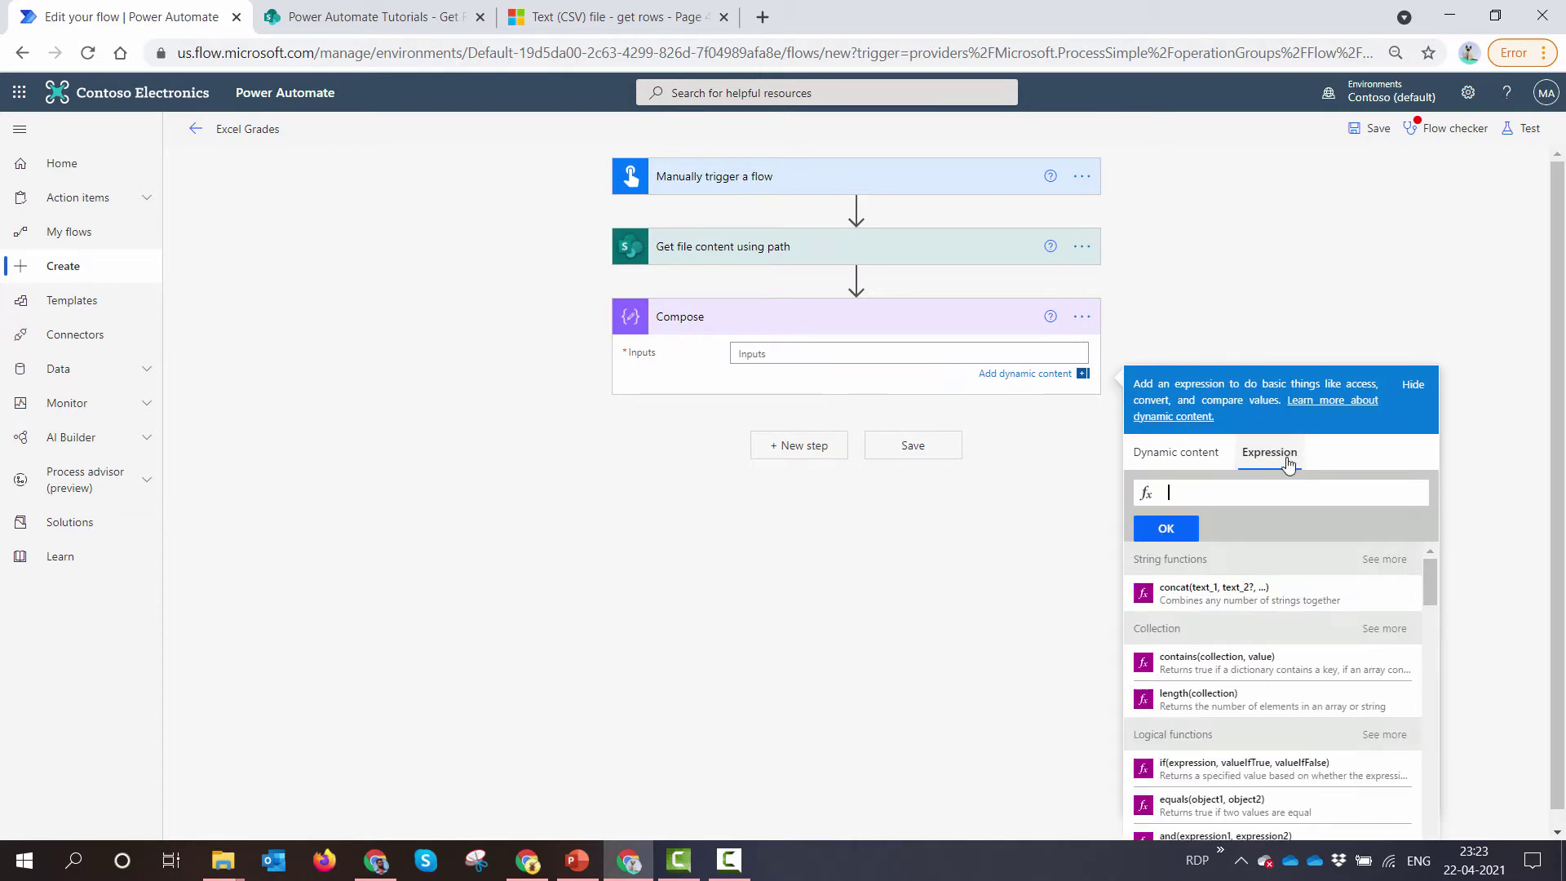
text(base)
key(Down)
key(Down)
key(Return)
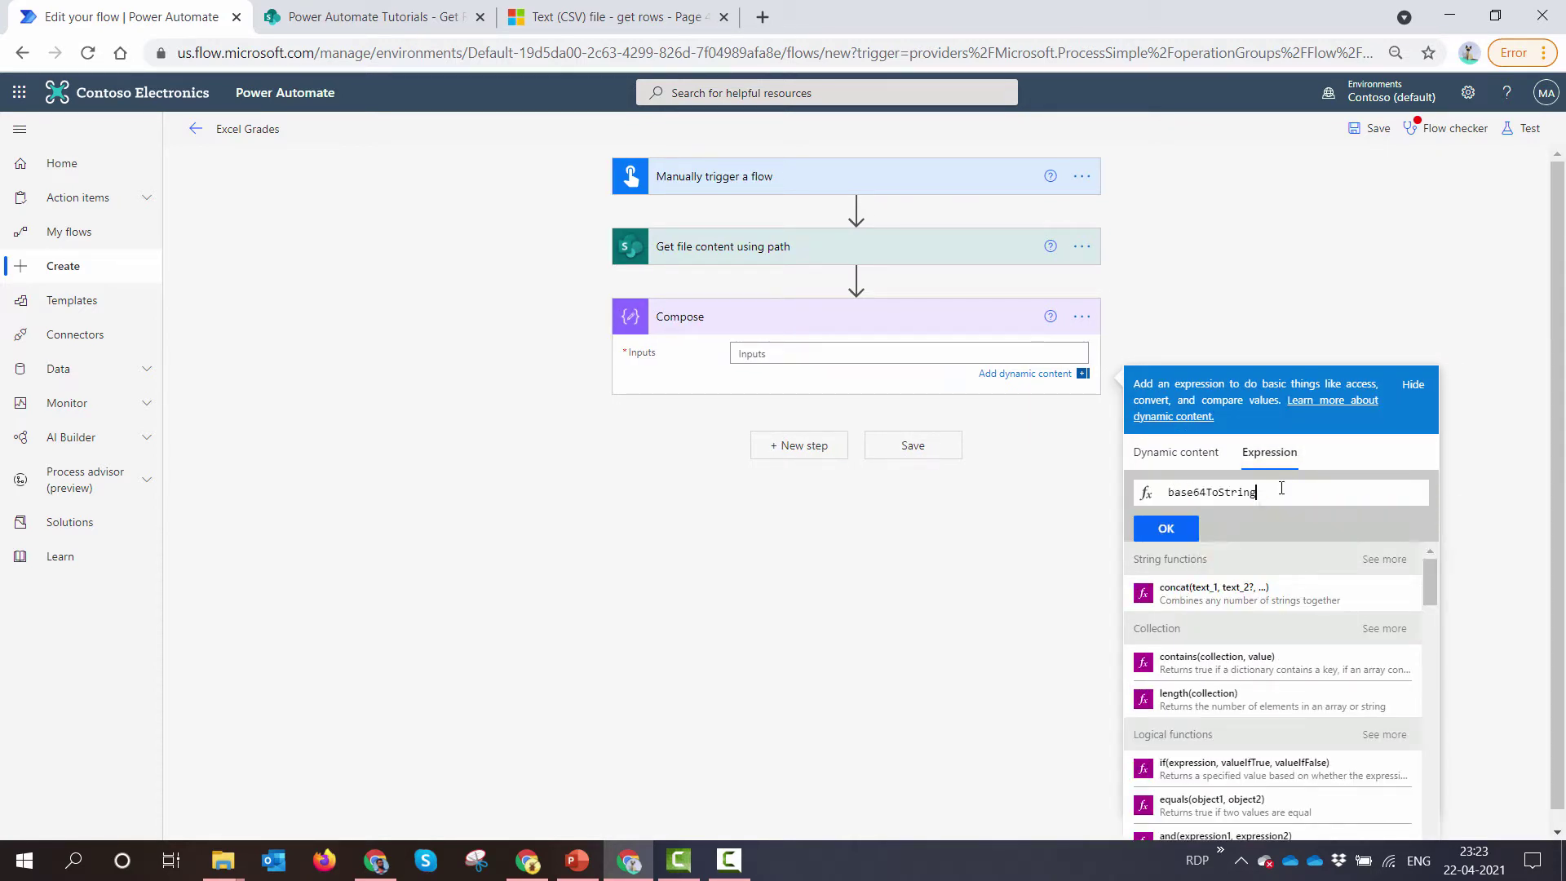
text(()
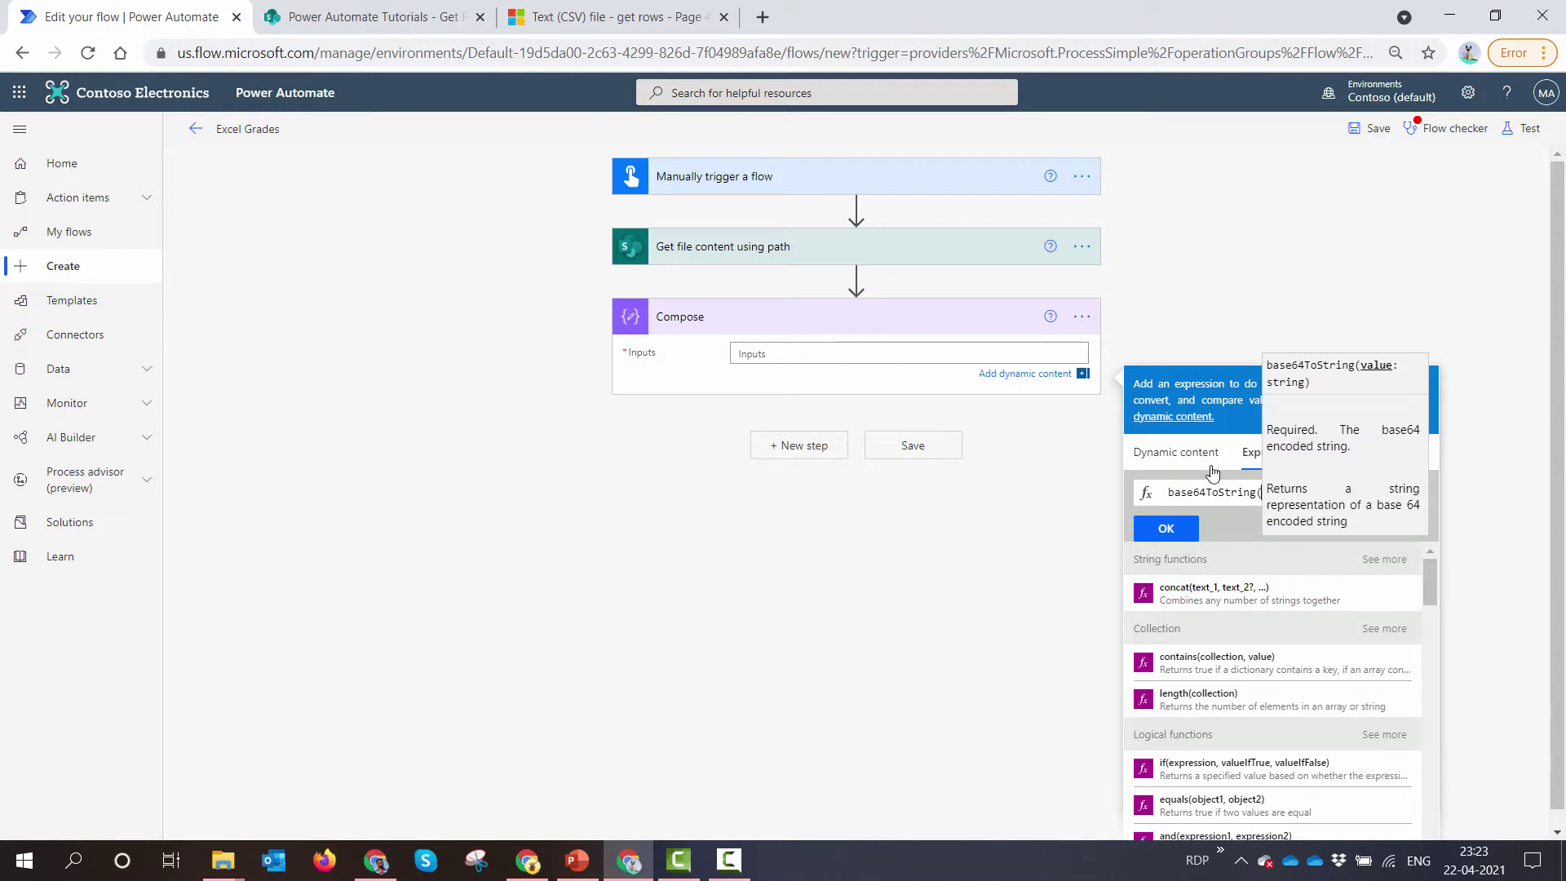
click(1175, 452)
click(1397, 587)
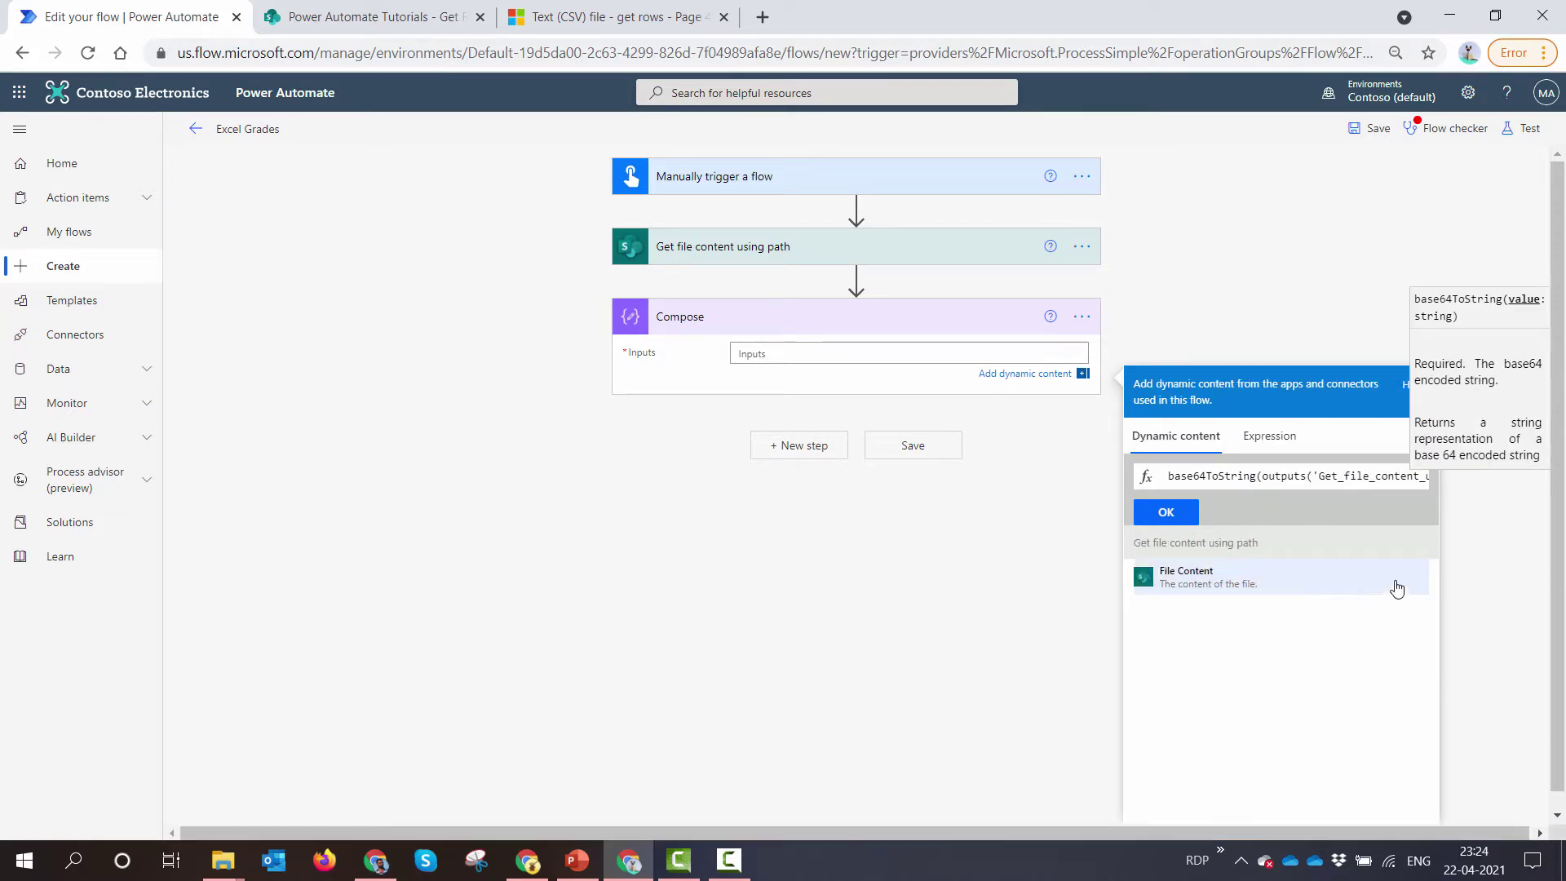
click(1391, 475)
key(Right)
key(Right)
key(Right)
key(Right)
key(Right)
key(Right)
key(Right)
key(Right)
key(Right)
key(Right)
key(Right)
key(Right)
key(Right)
key(Right)
key(Right)
key(Right)
key(Right)
key(Right)
key(Right)
key(Right)
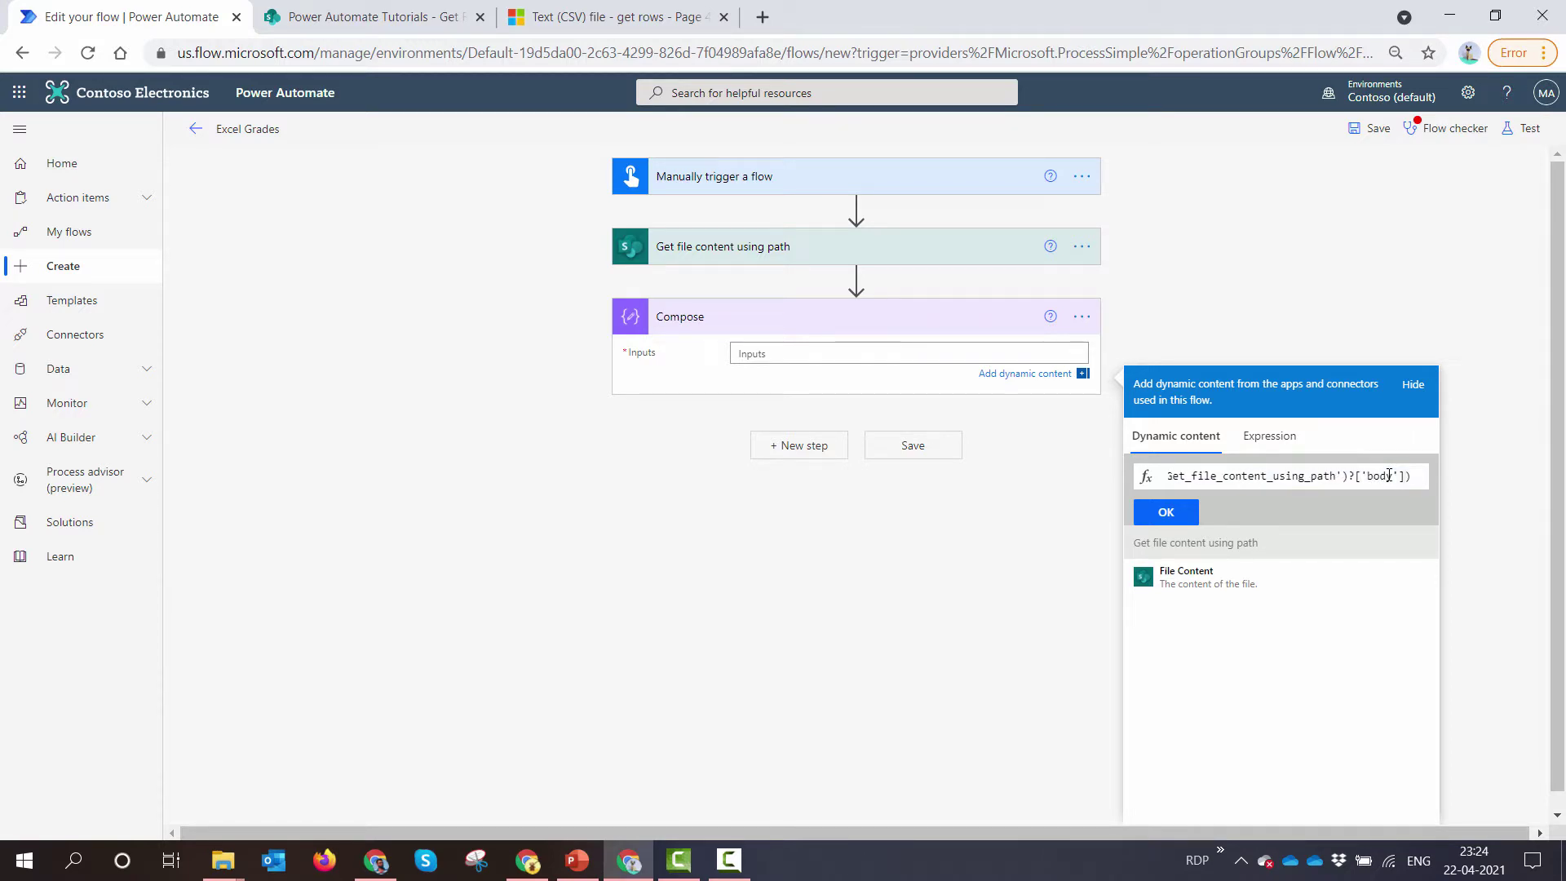
text(['body']['$content')
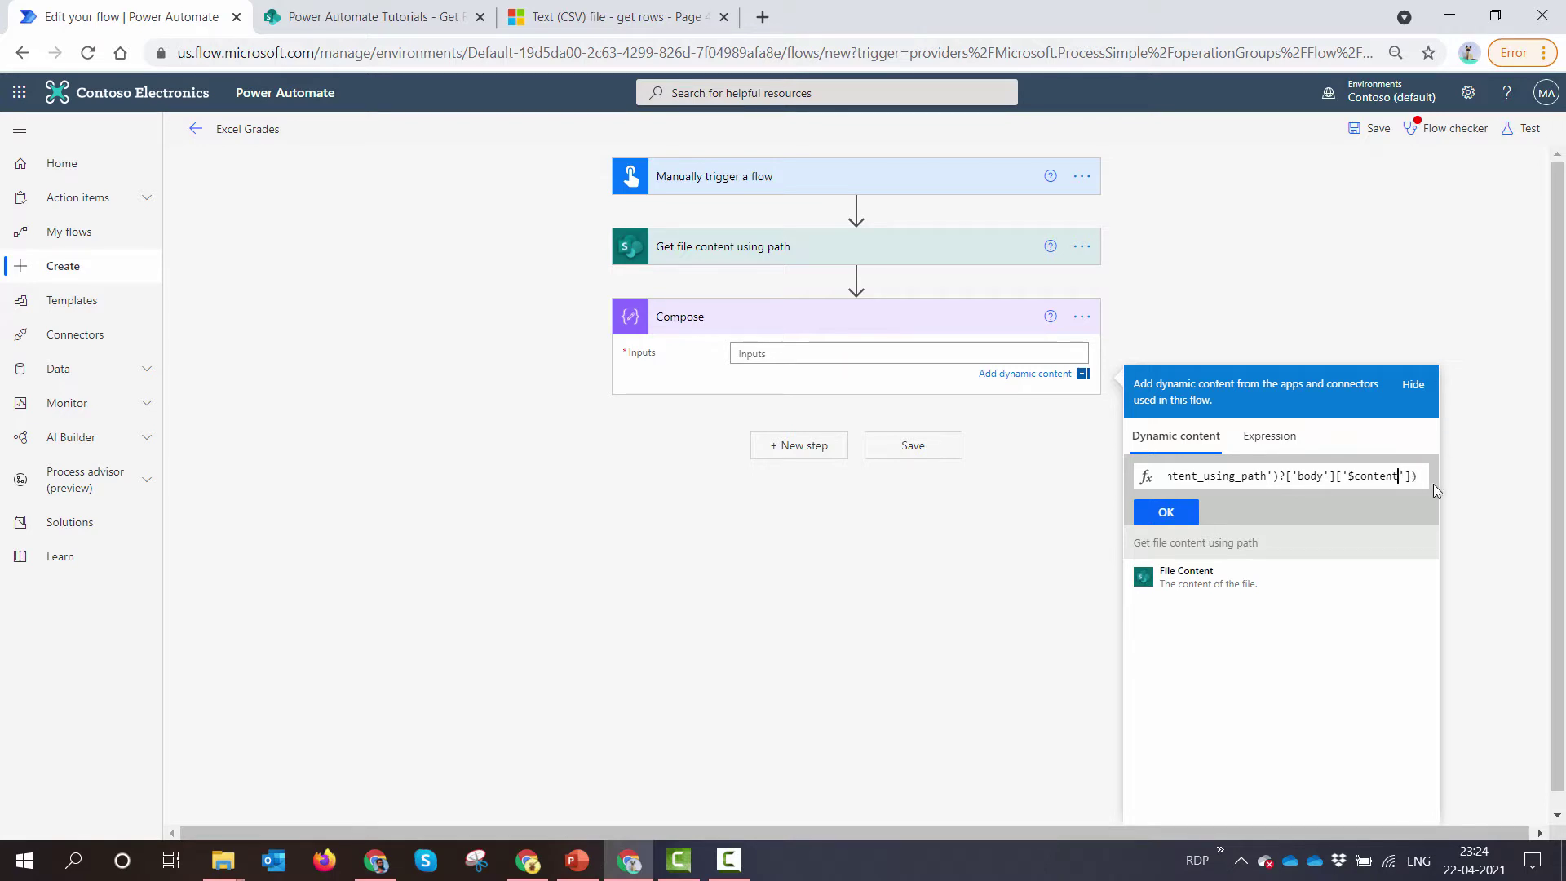
click(1189, 513)
Test the flow again and review the Compose output showing decoded CSV rows to the last student.
click(1524, 129)
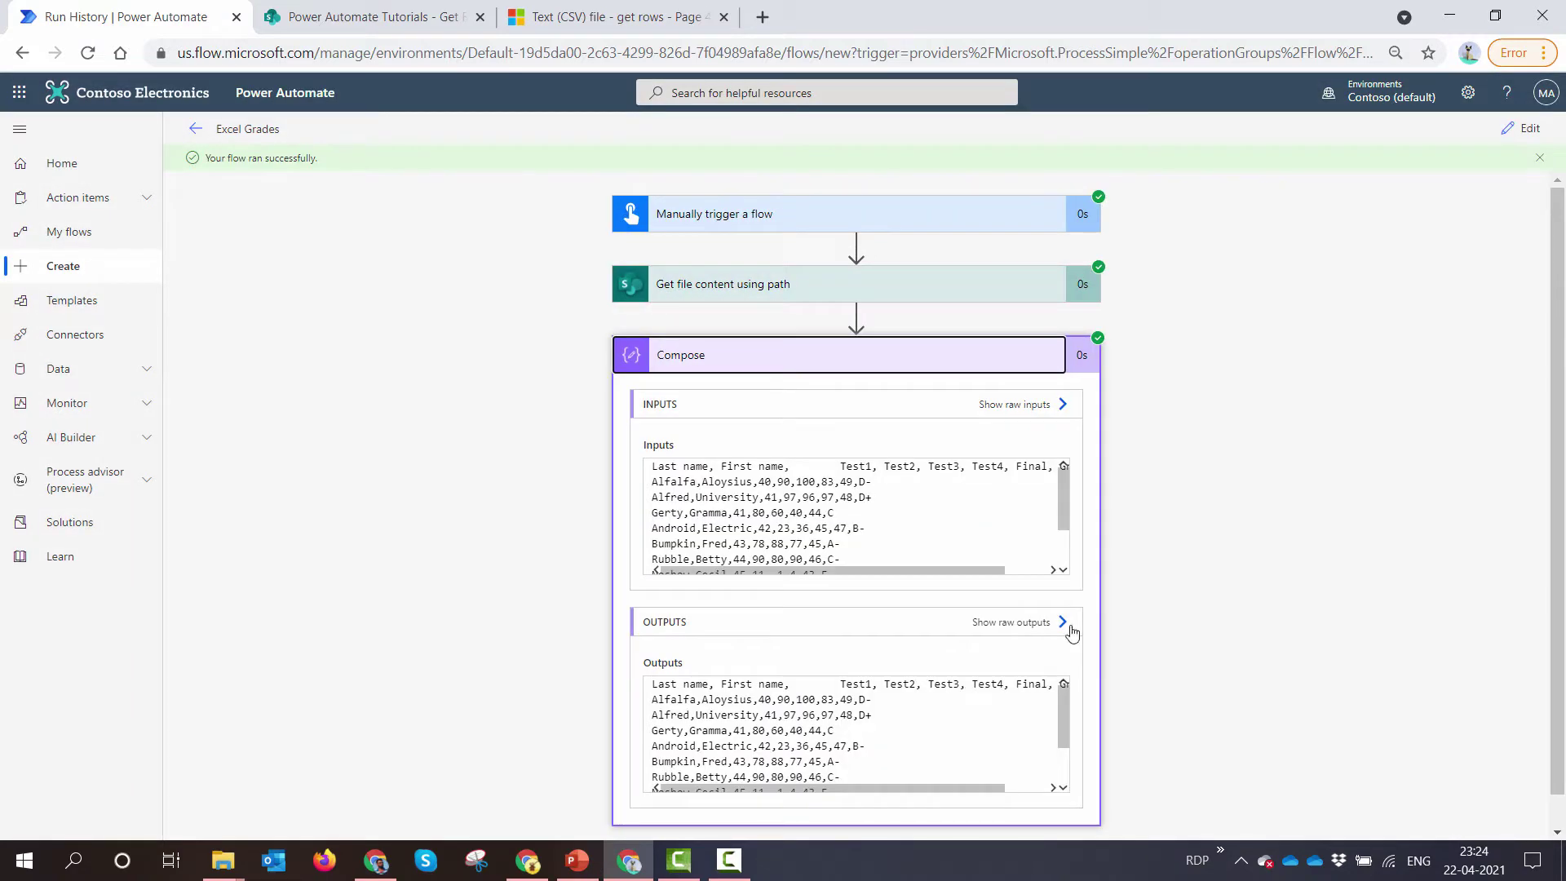
mouse_move(984, 575)
mouse_down()
mouse_move(1007, 575)
mouse_move(984, 575)
mouse_up()
scroll(891, 515, down, 3)
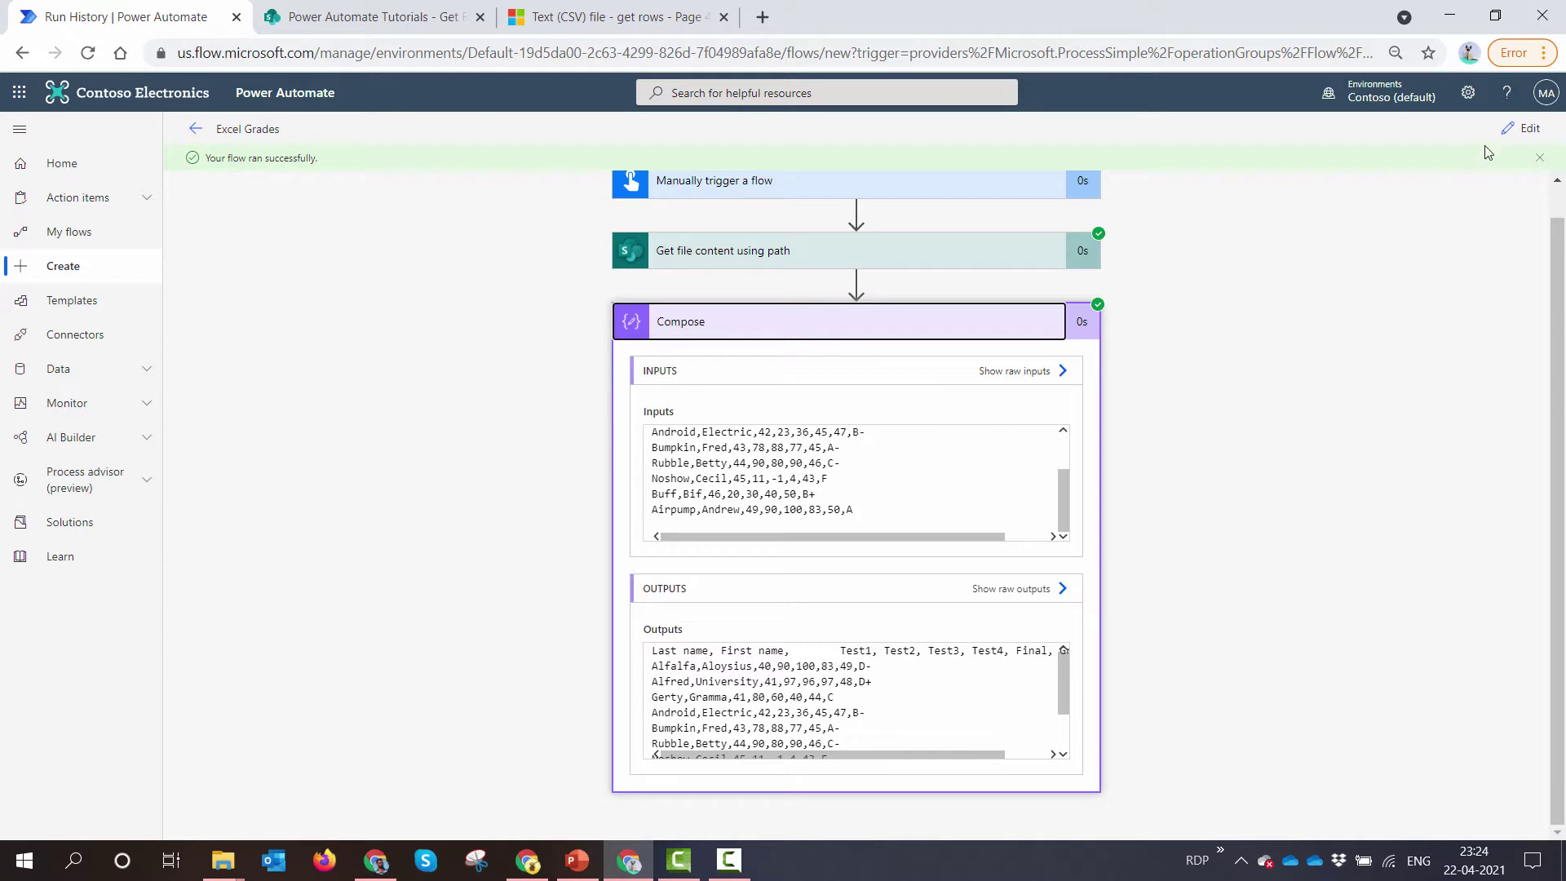
Try an Excel Online (Business) 'Get Row' action after Compose, then discard it.
click(1519, 130)
click(809, 442)
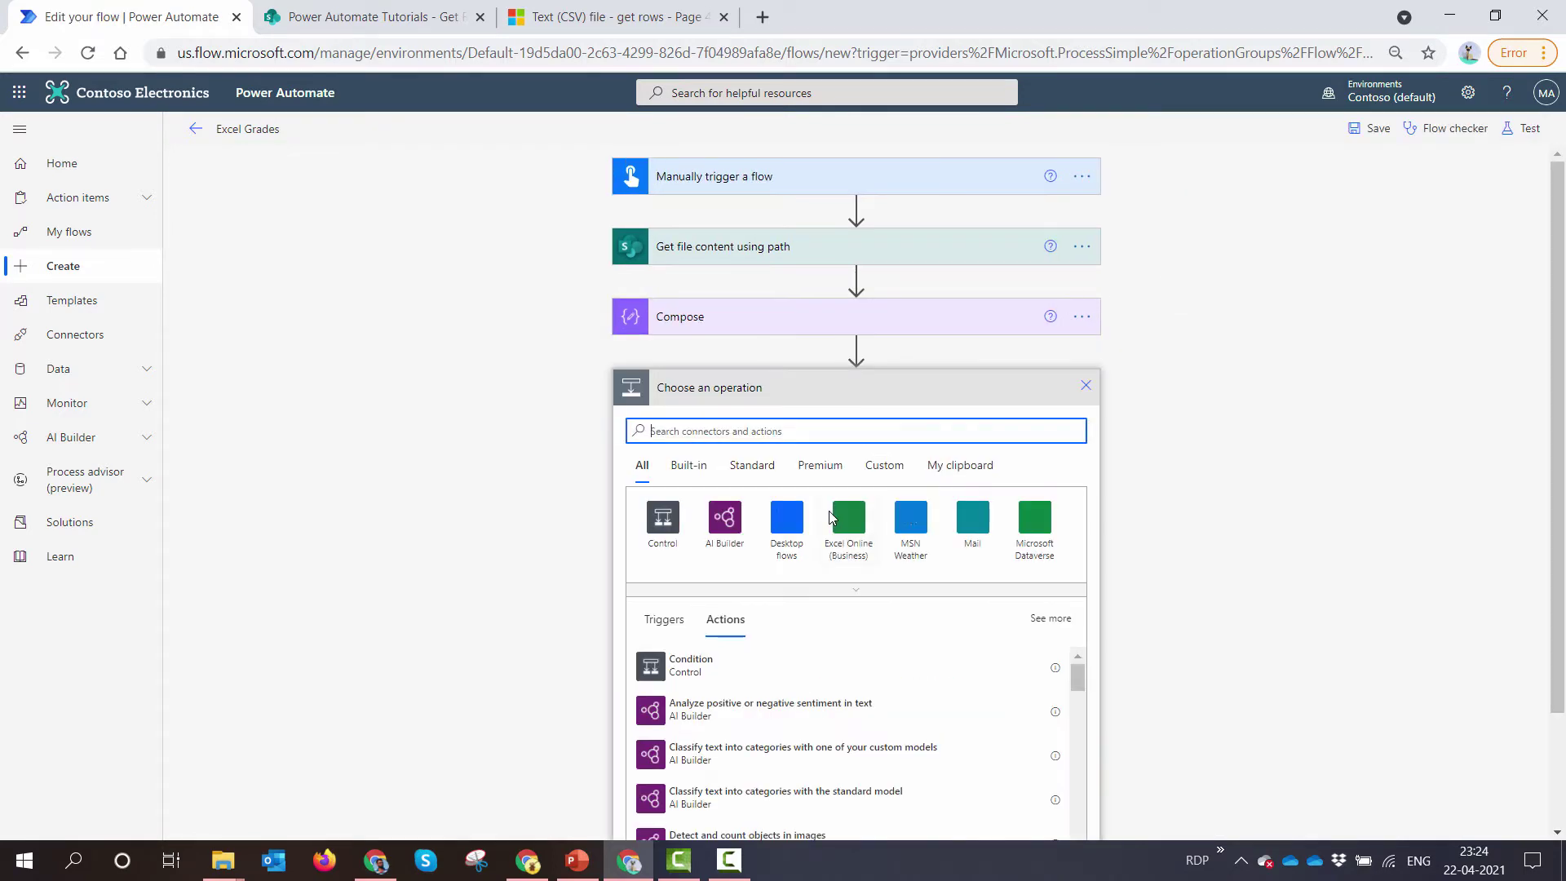
click(867, 527)
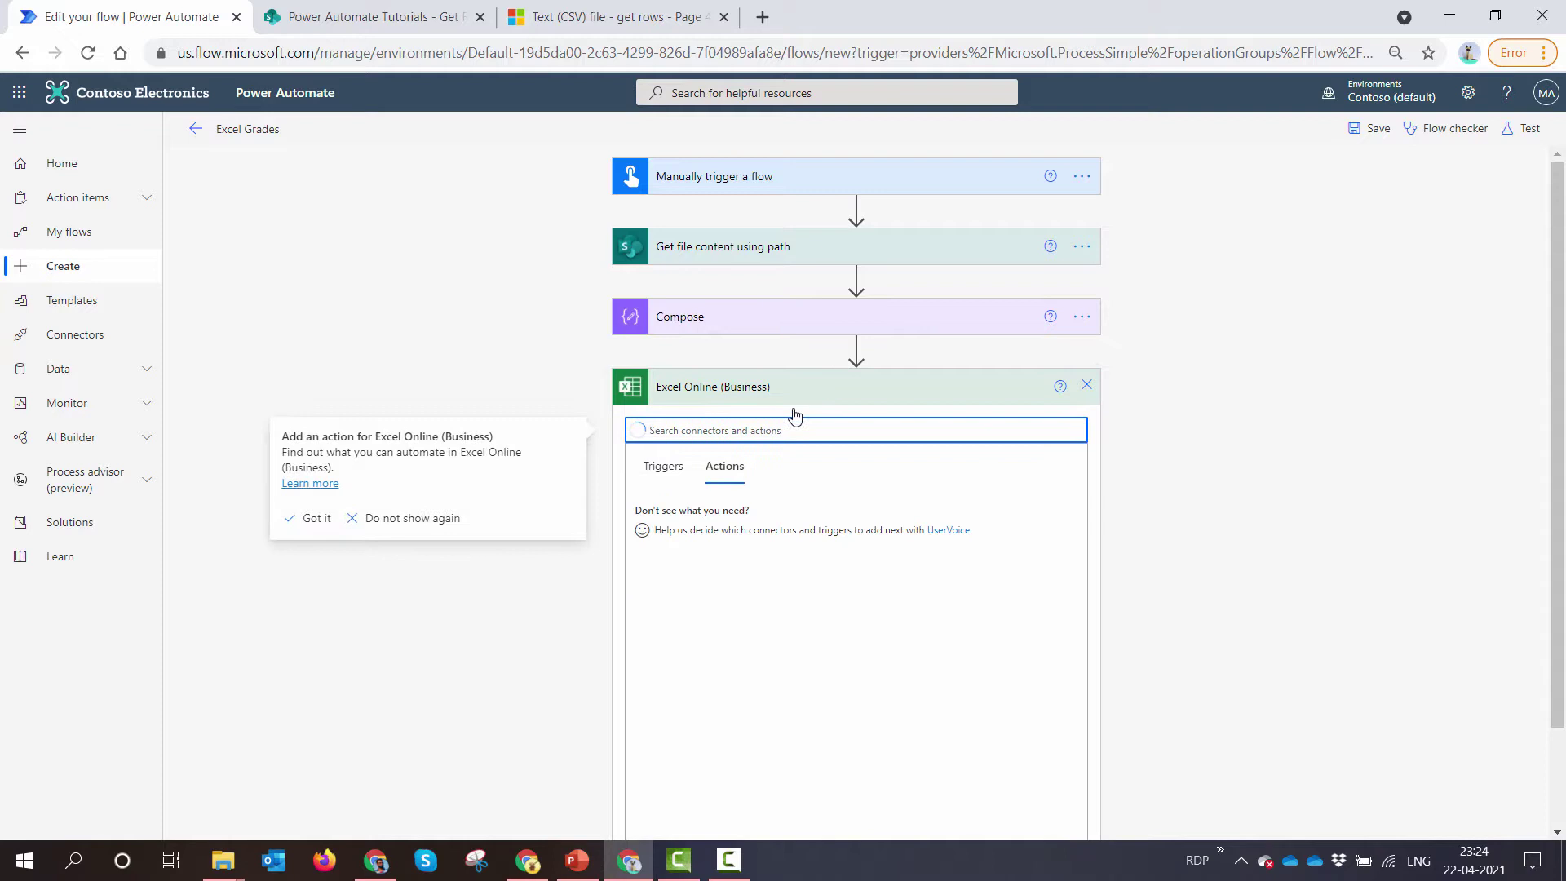
text(Get Row)
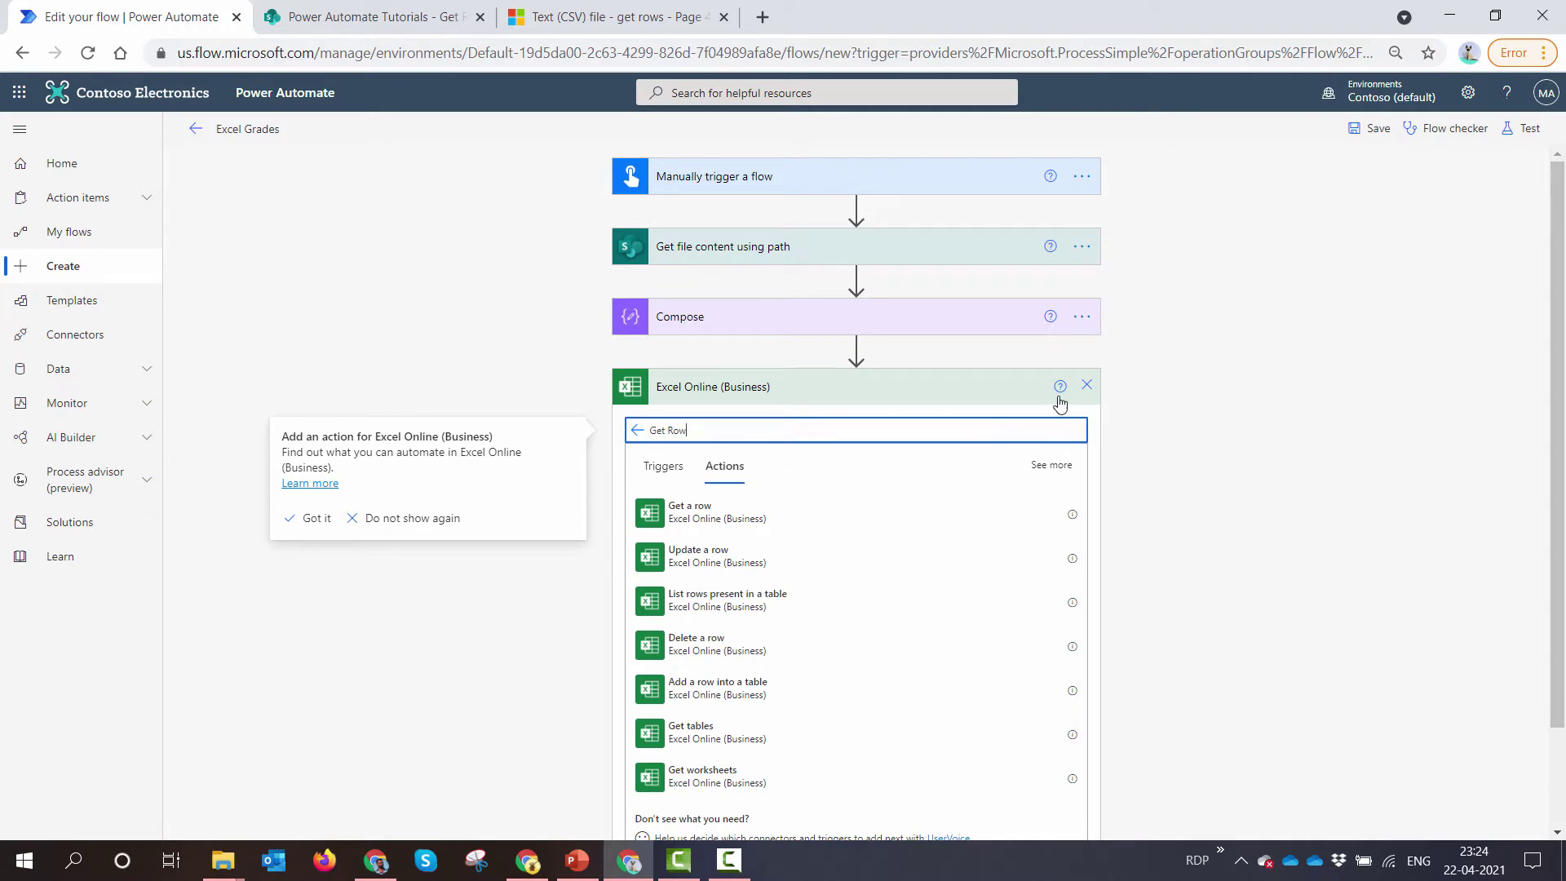
scroll(1004, 555, down, 1)
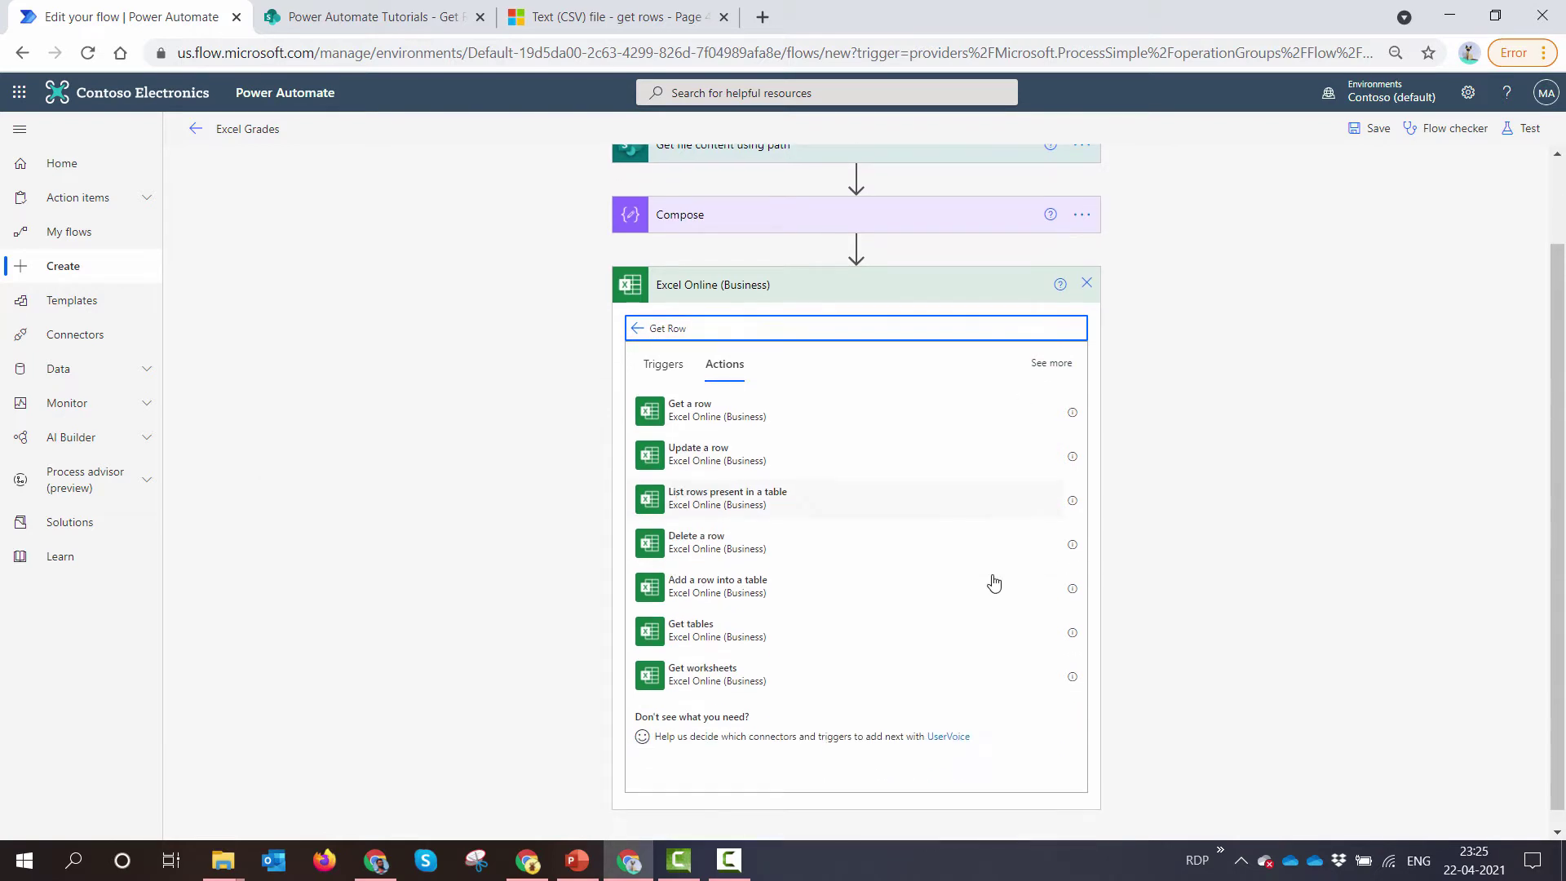
click(1086, 283)
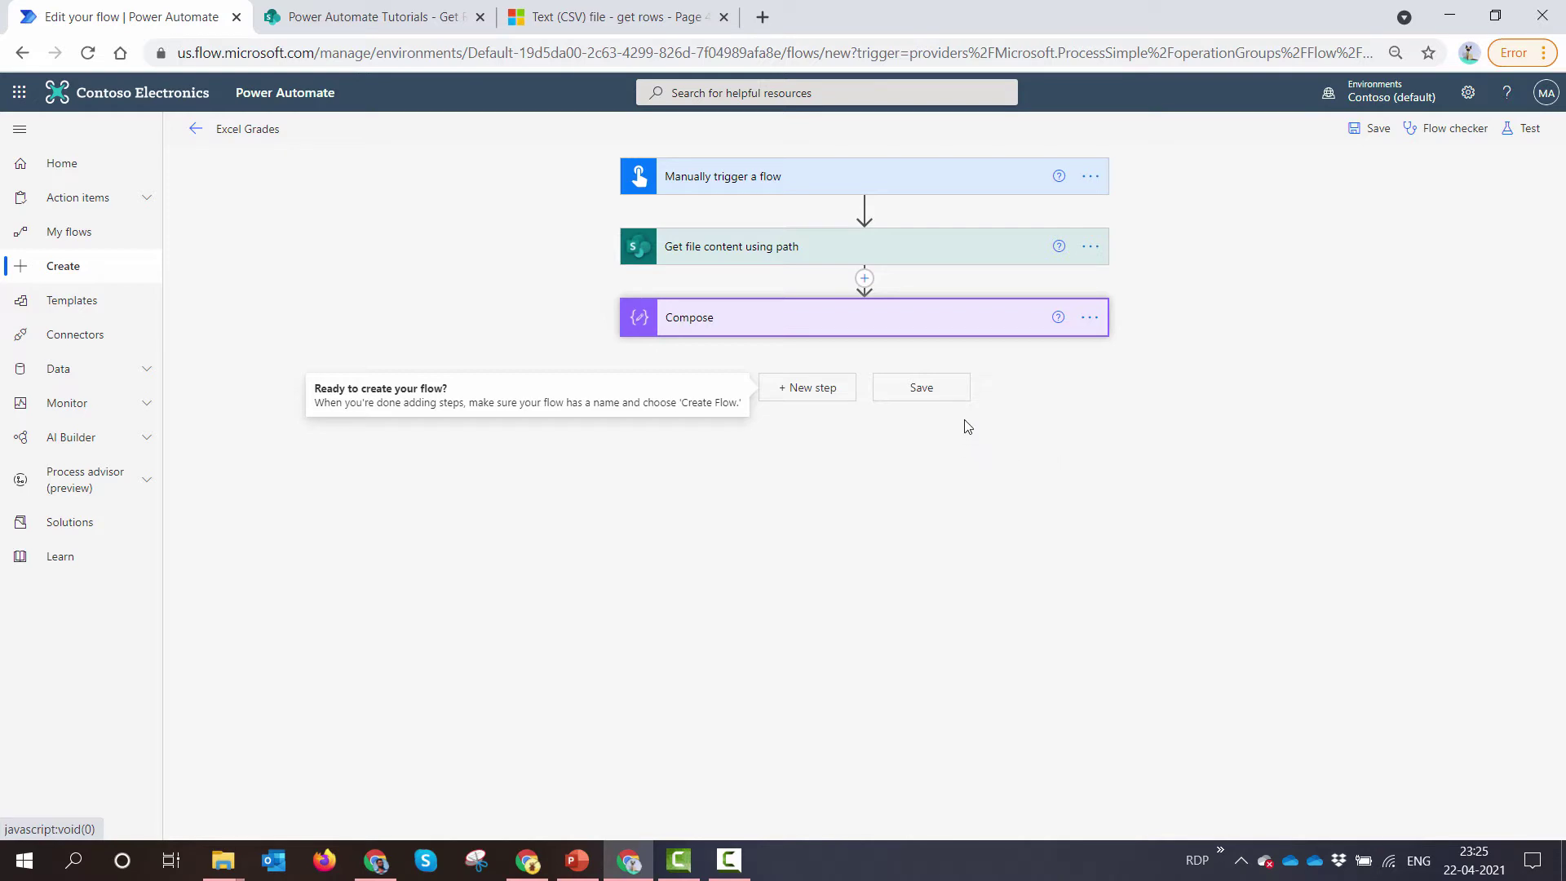
click(706, 487)
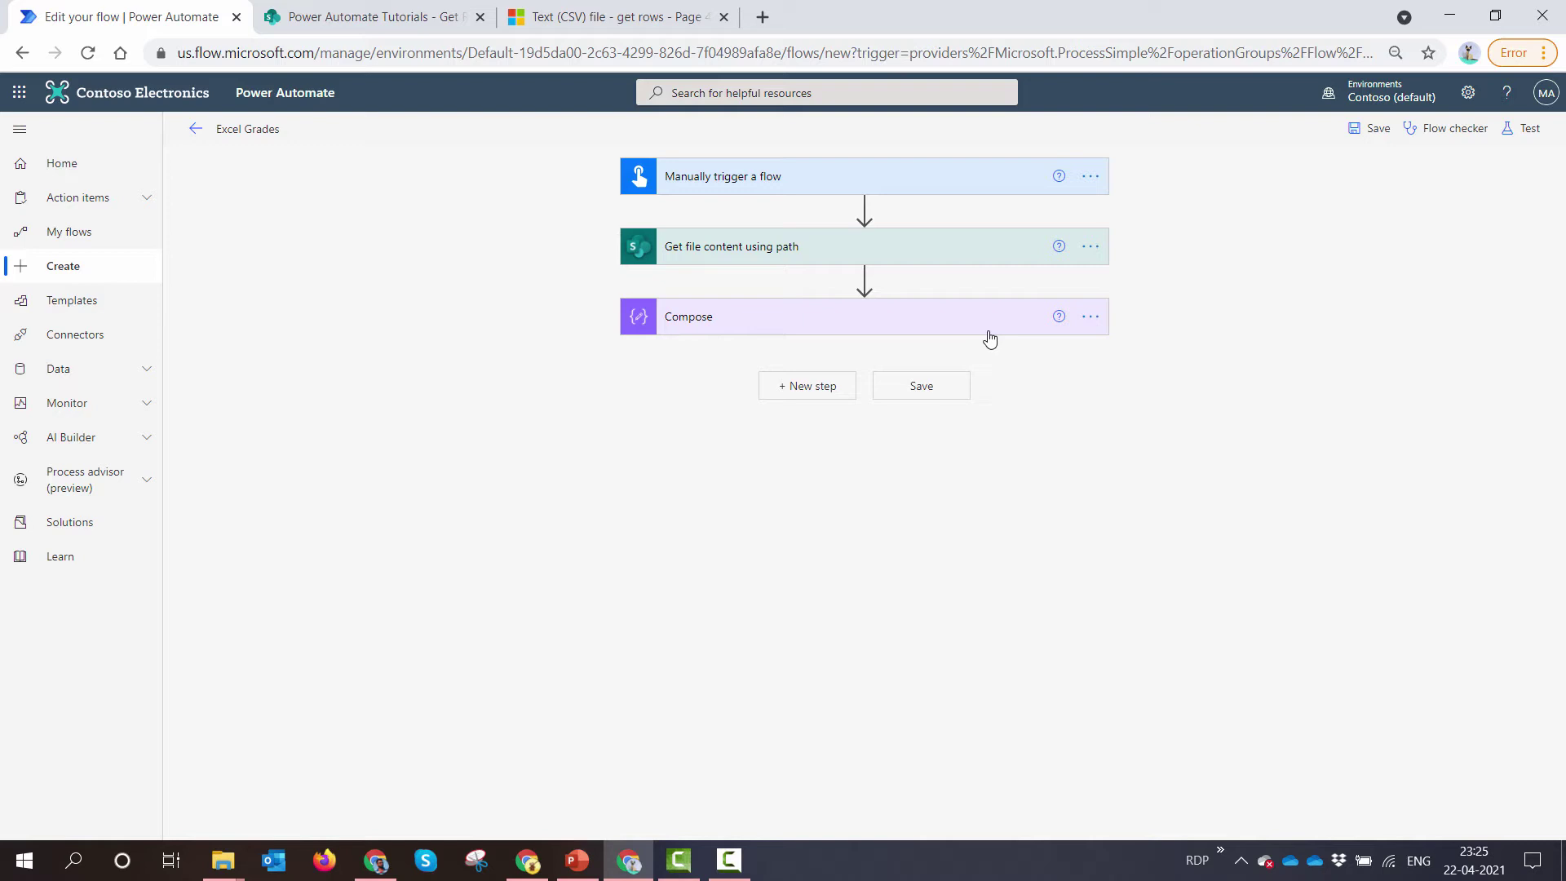
Add an Excel Online (Business) step searching 'Run' for Run script, then go to the SharePoint library.
click(801, 390)
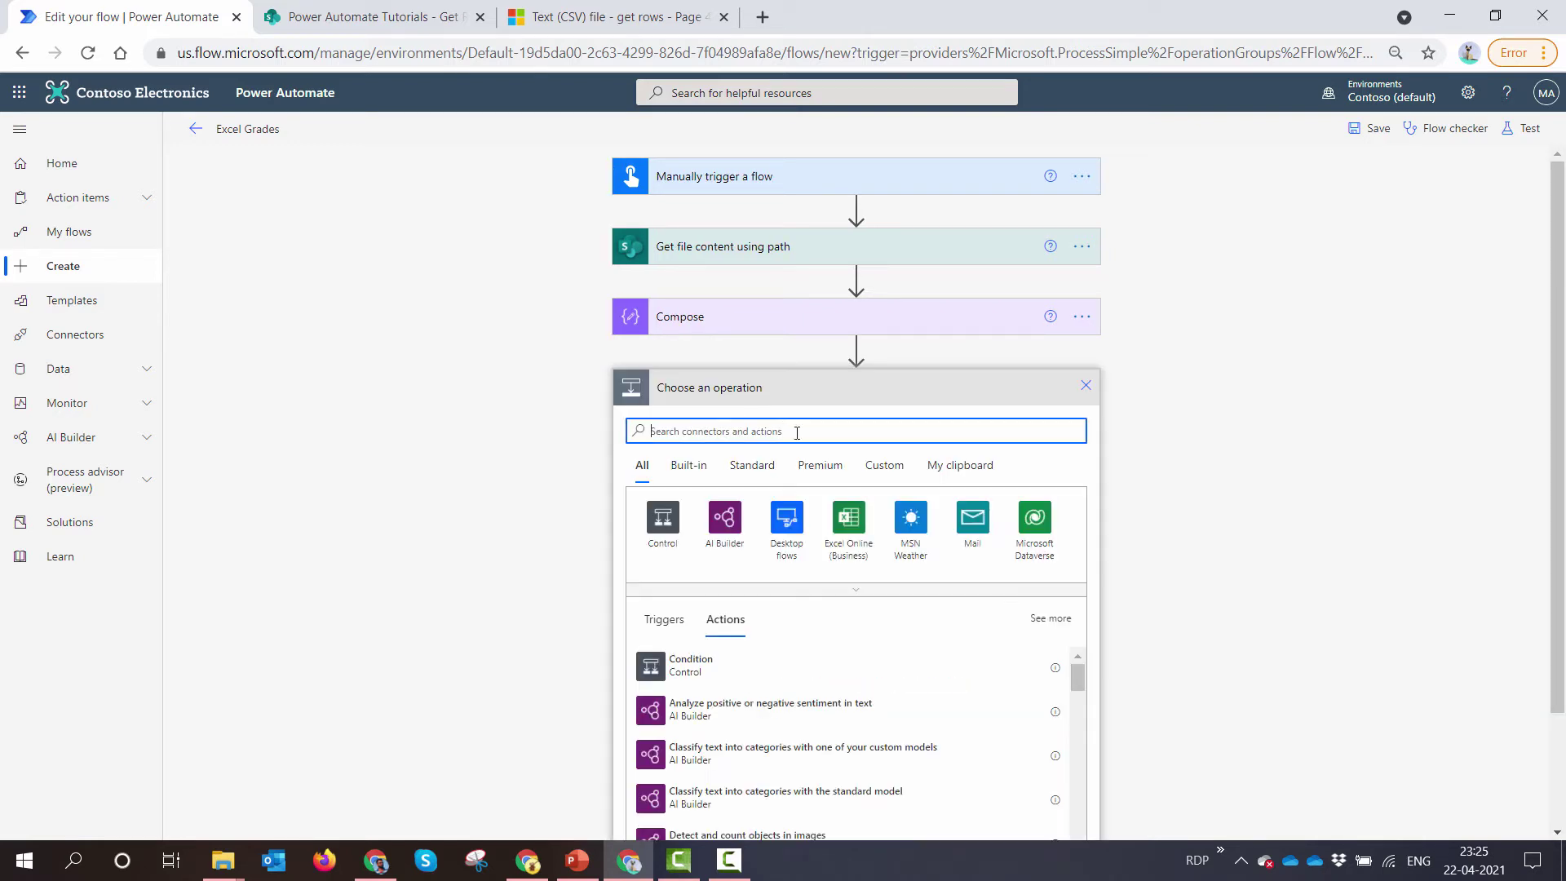
click(849, 518)
text(Rum)
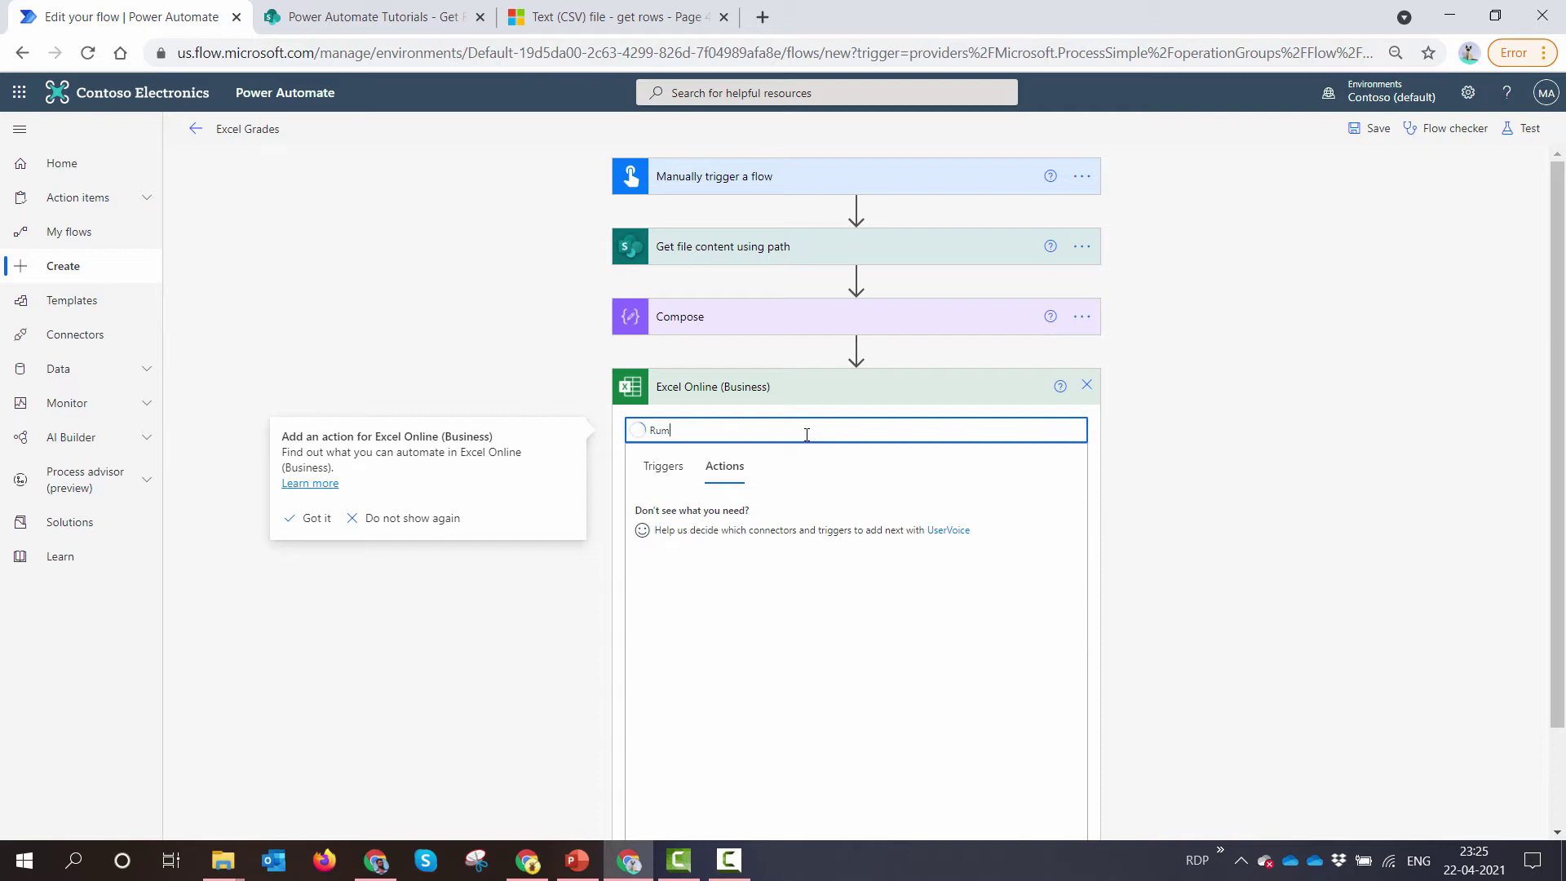
key(BackSpace)
text(n)
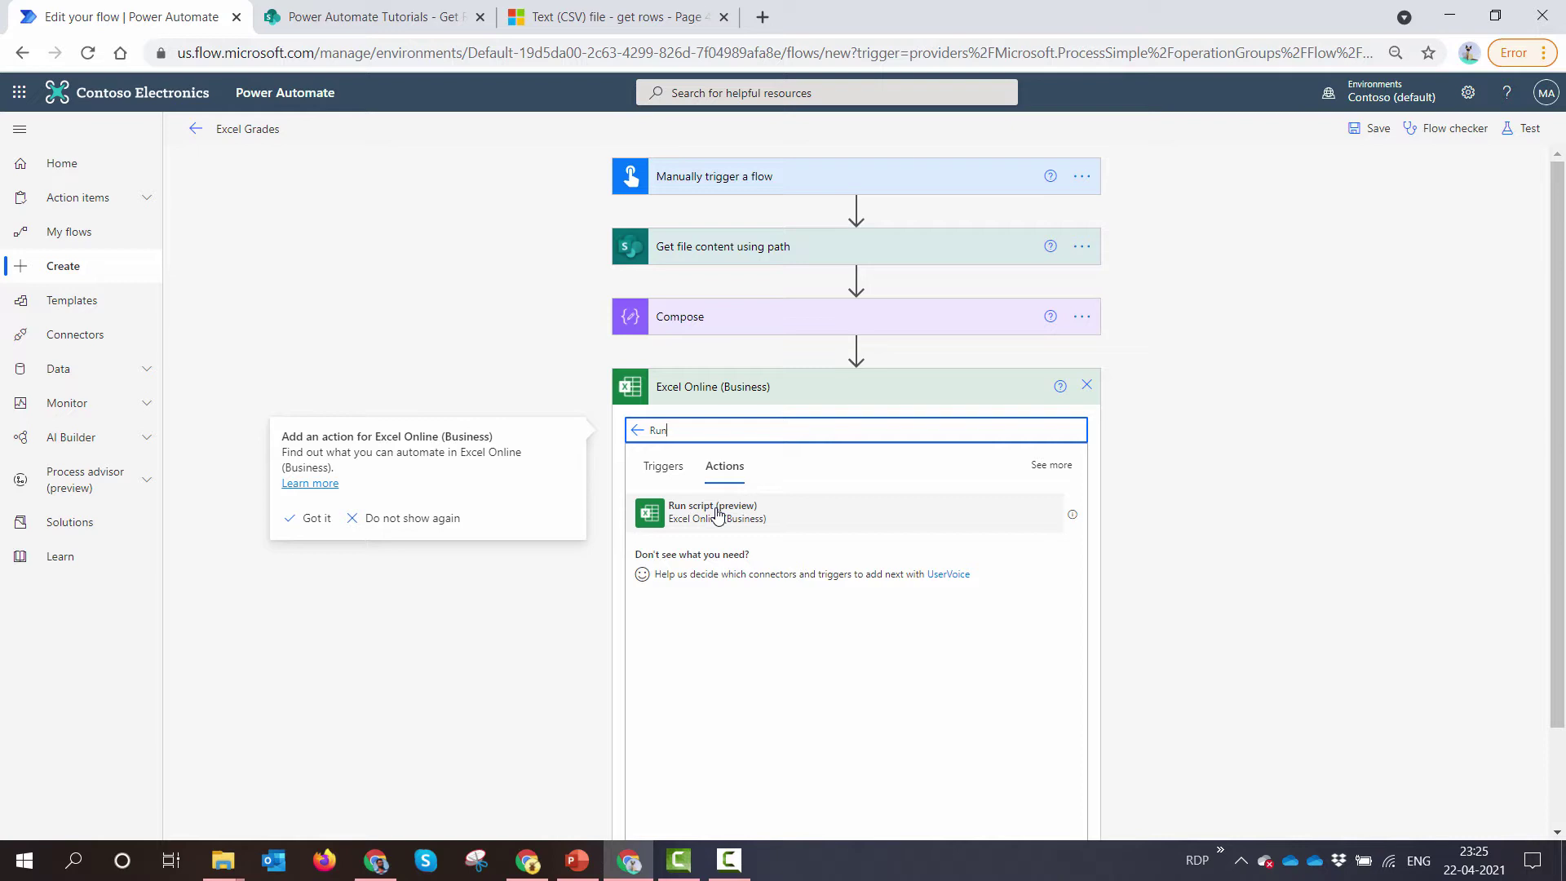
click(373, 17)
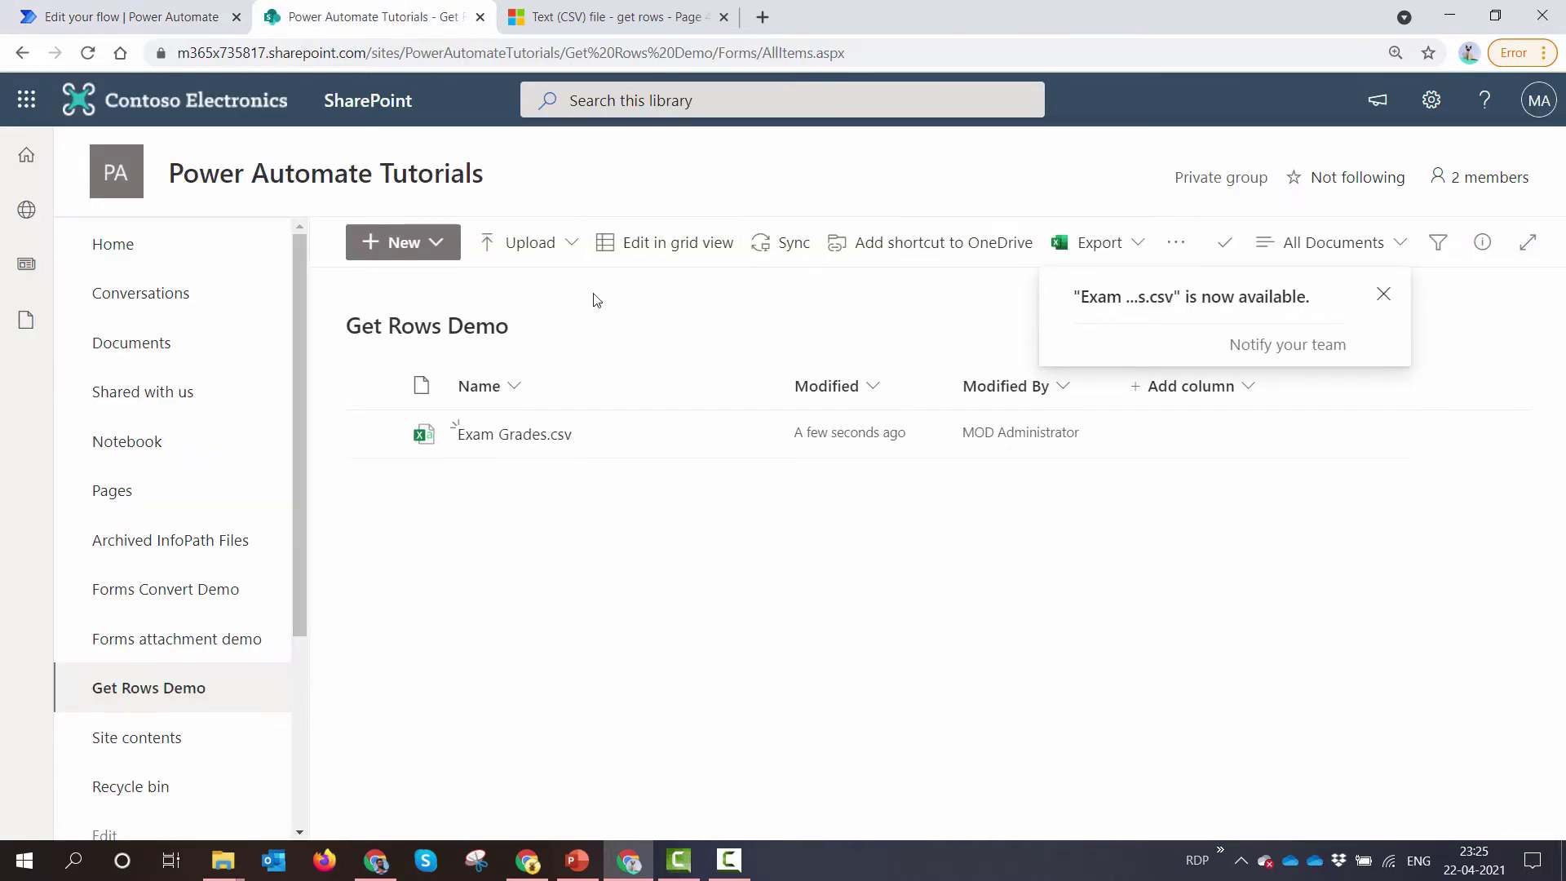
Create a blank Excel workbook, Book.xlsx, from the Get Rows Demo library's New menu.
click(445, 249)
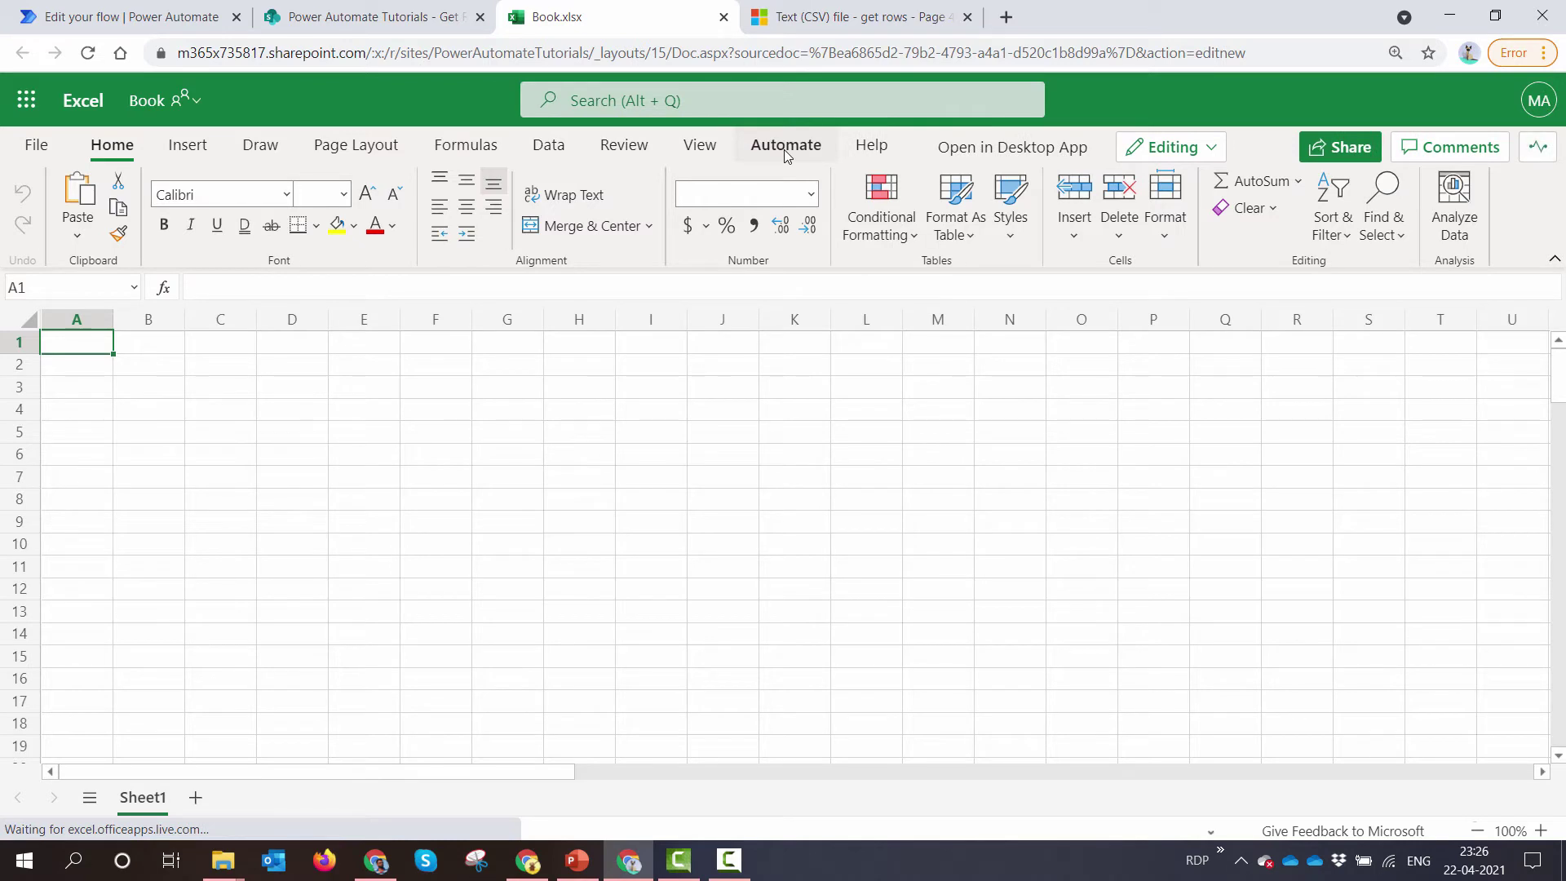
From Excel Online's Automate tab, list all saved Office Scripts in the Code Editor.
click(785, 150)
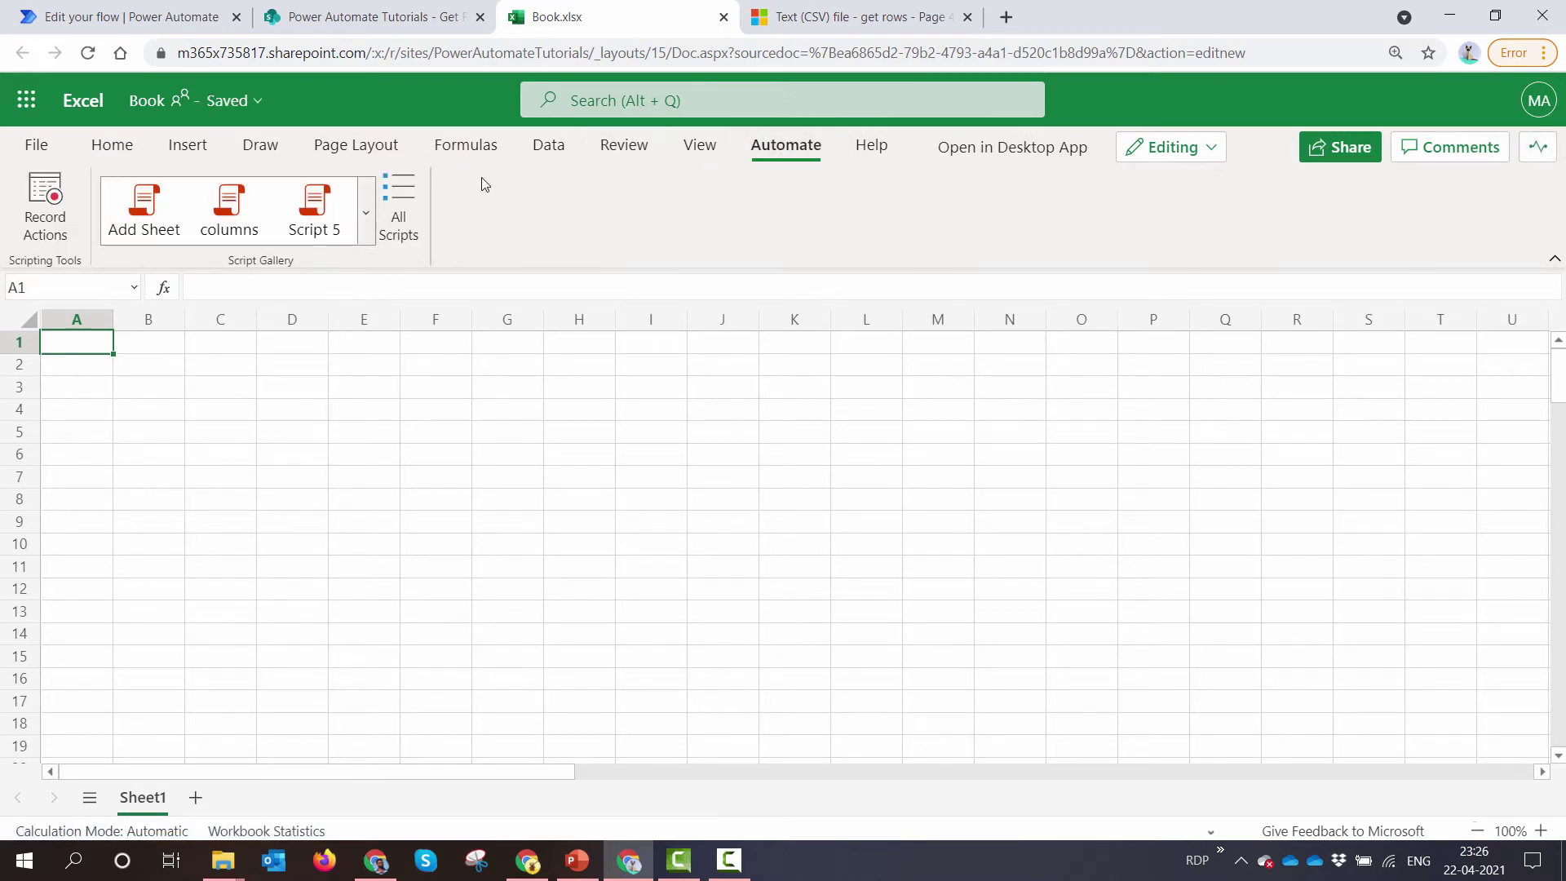
click(404, 228)
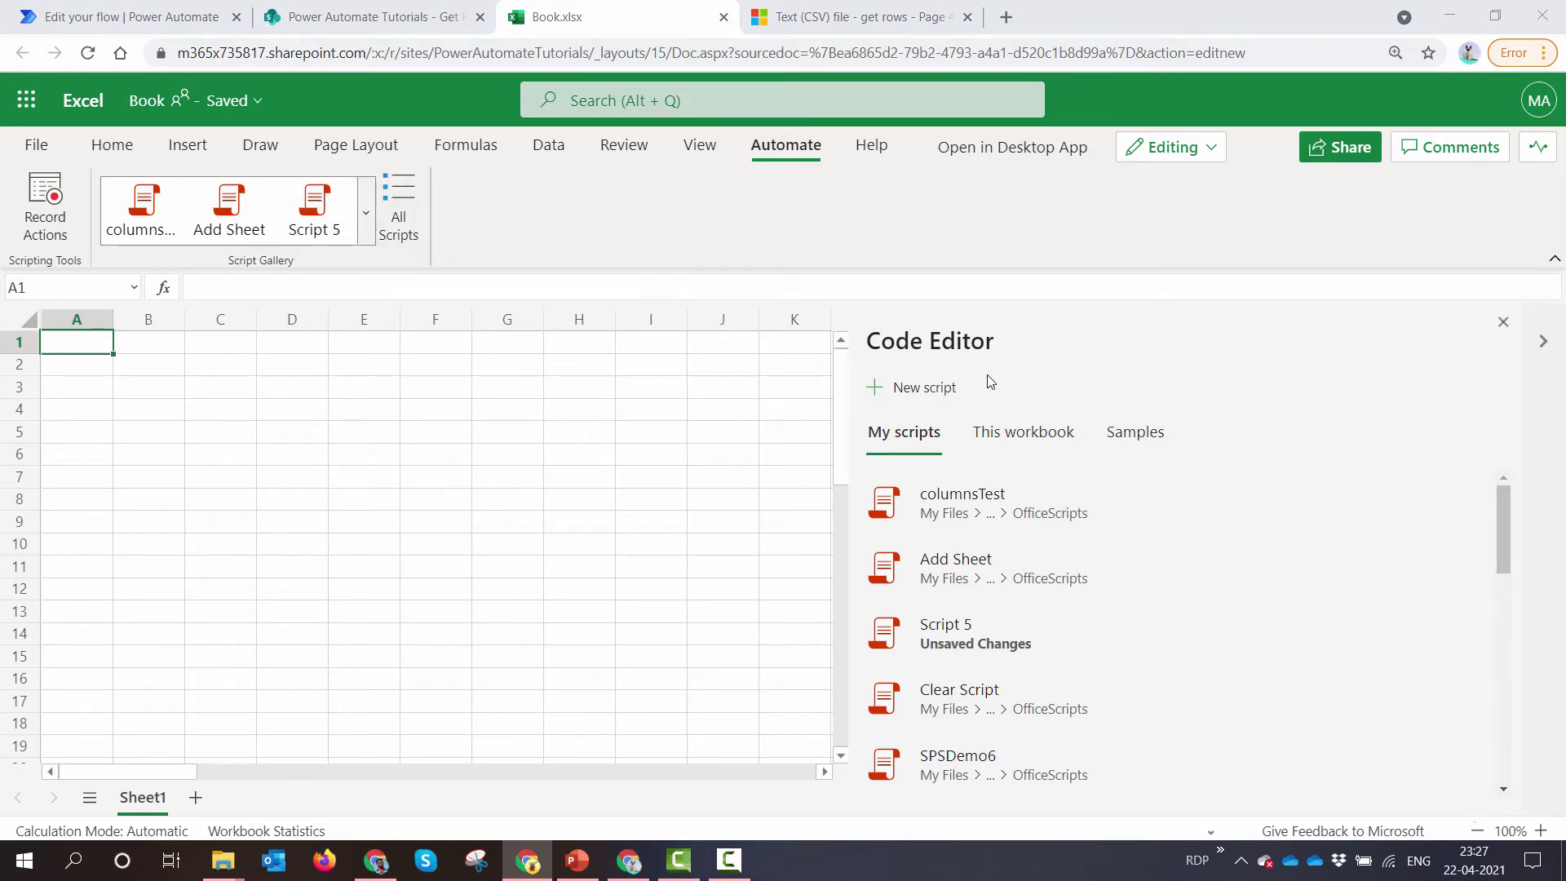
Create a new script and replace its template code with the pasted CSV-to-JSON parsing code.
click(946, 395)
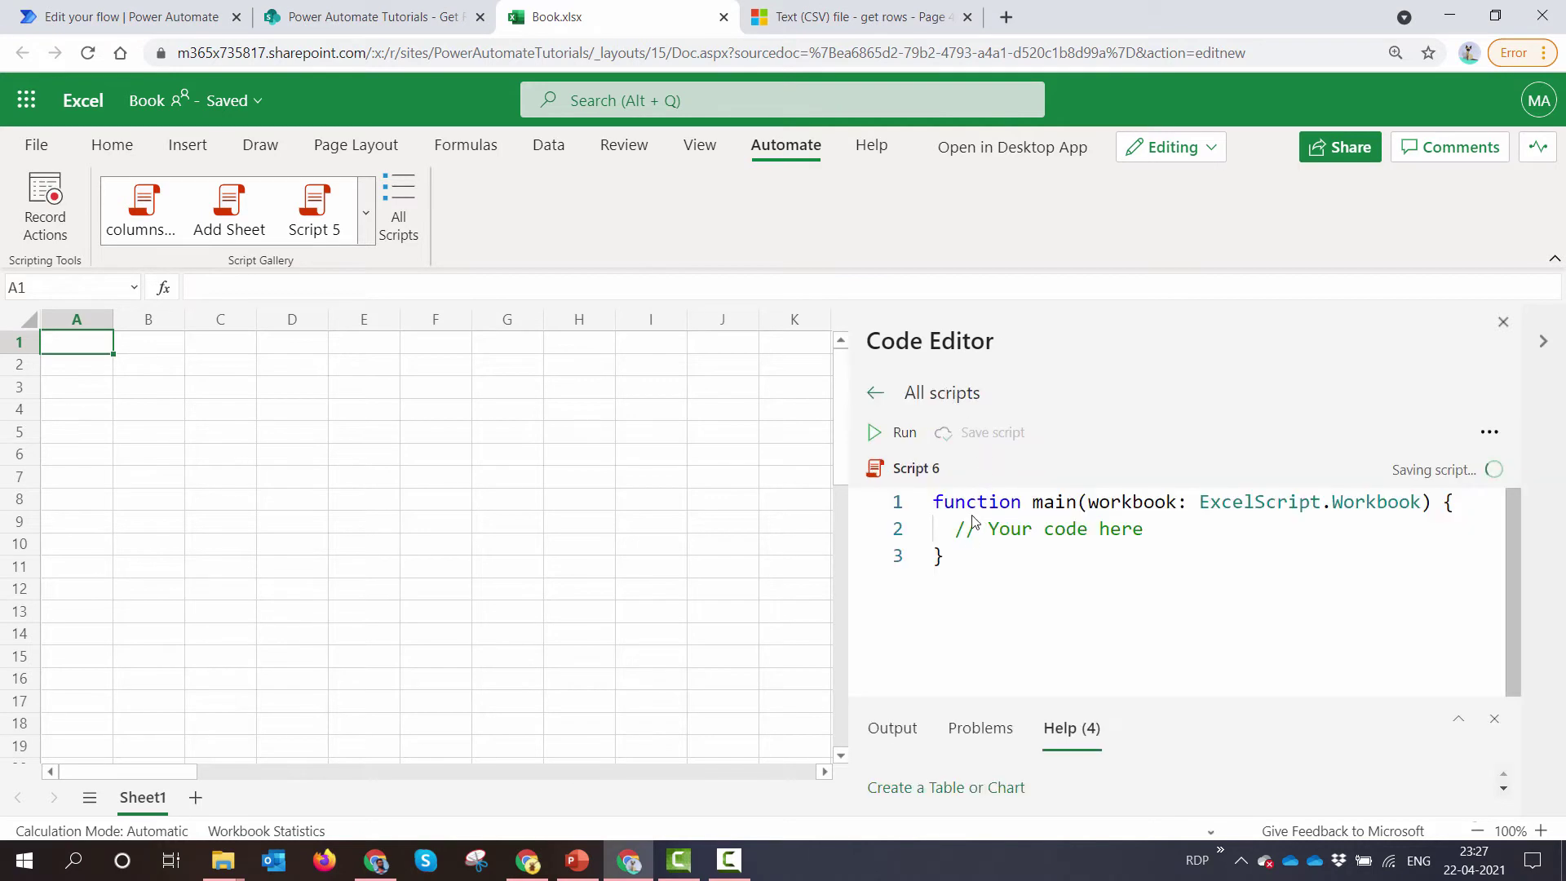
drag(950, 556, 934, 506)
key(ctrl+v)
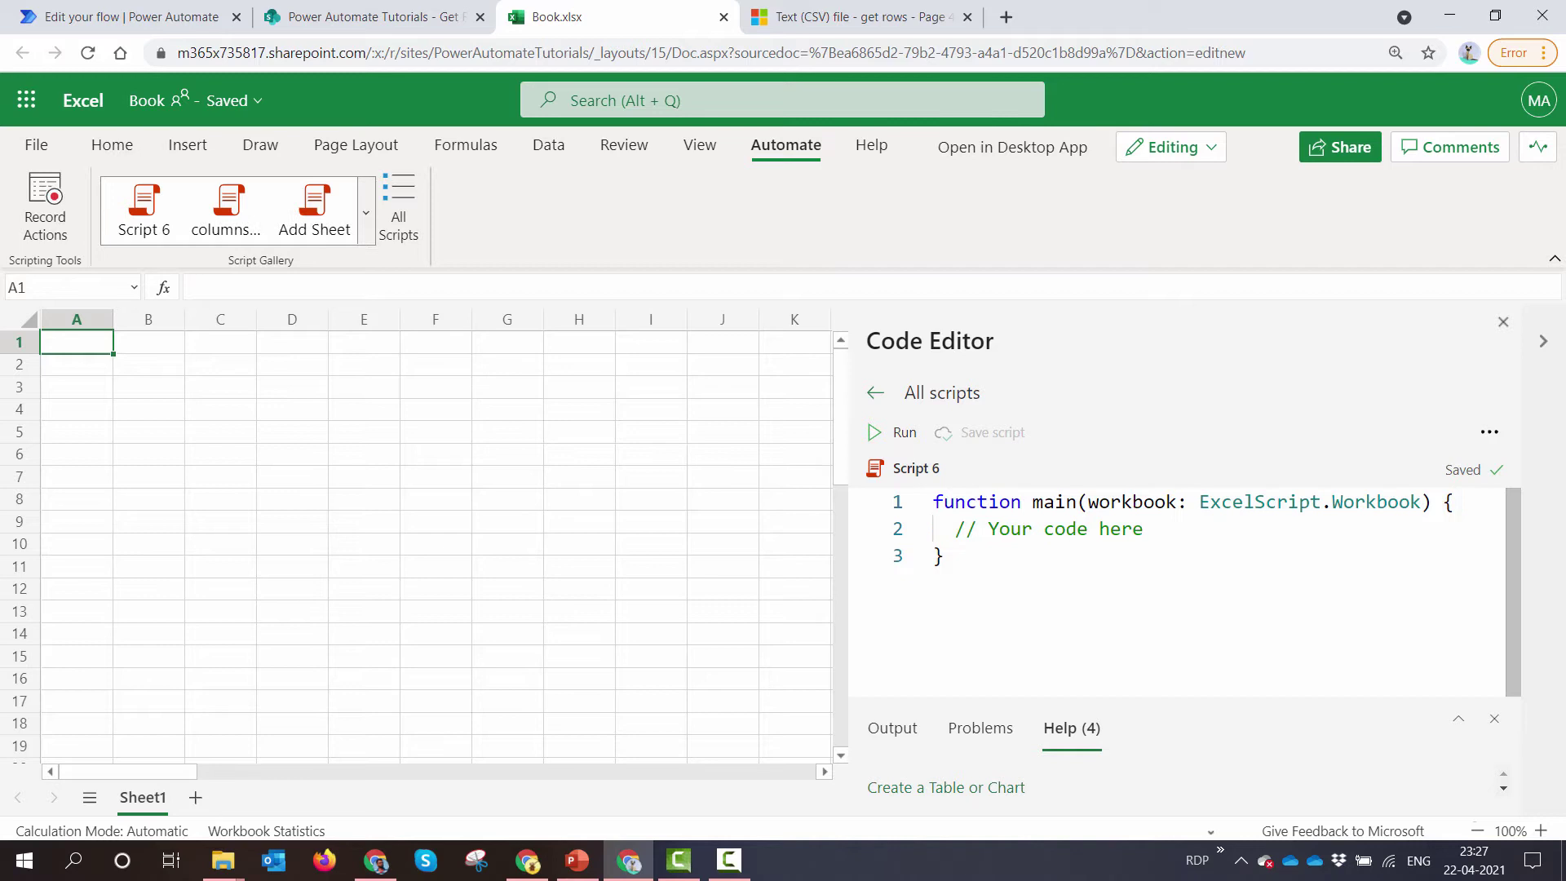
key(ctrl+a)
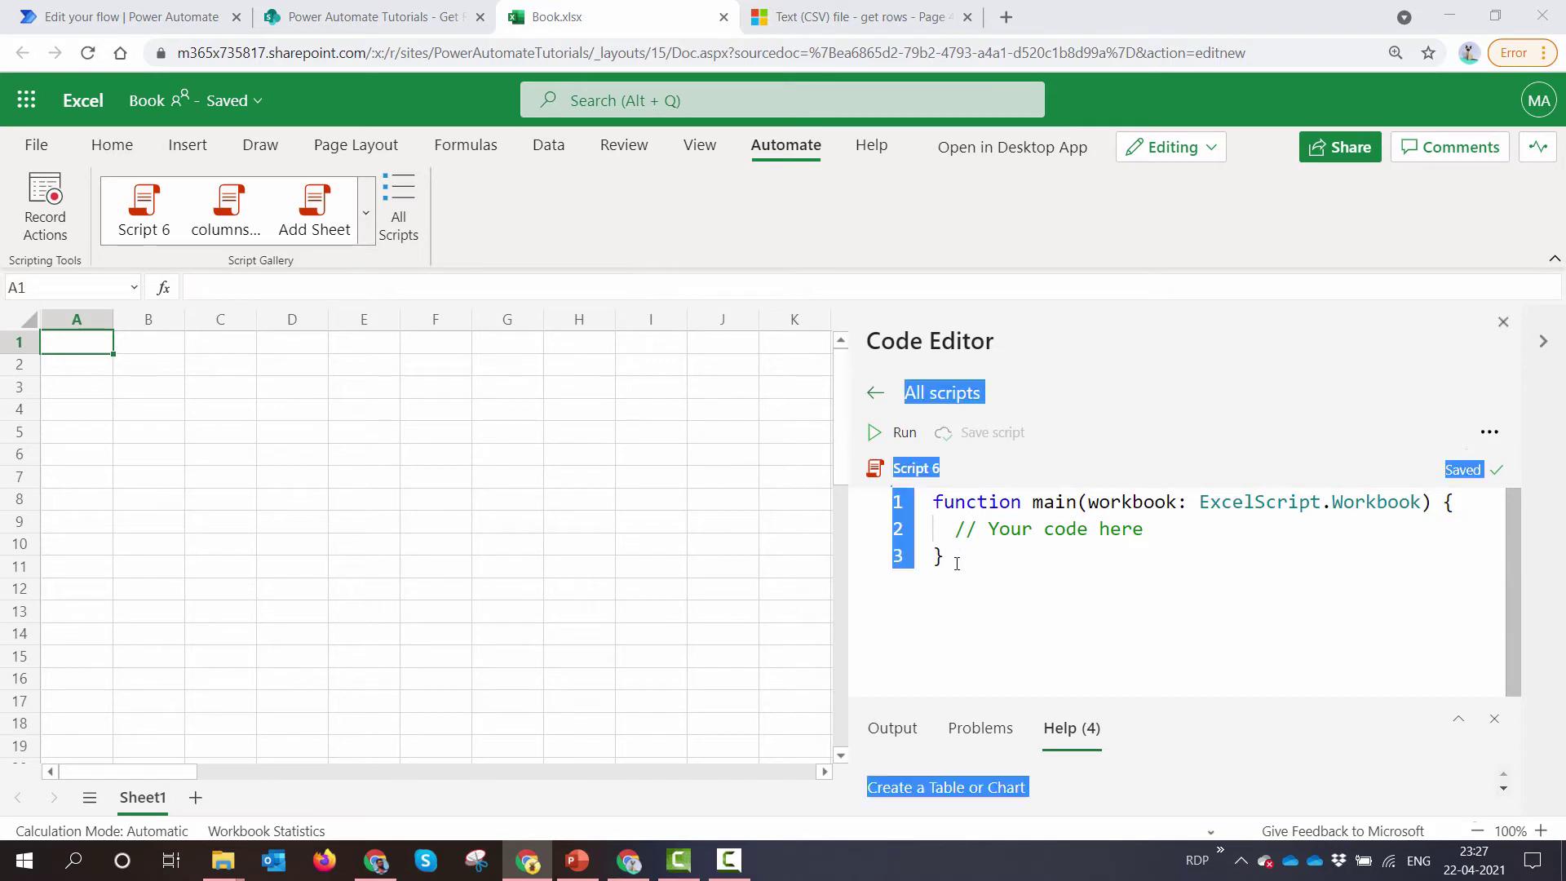
drag(945, 556, 934, 505)
key(ctrl+v)
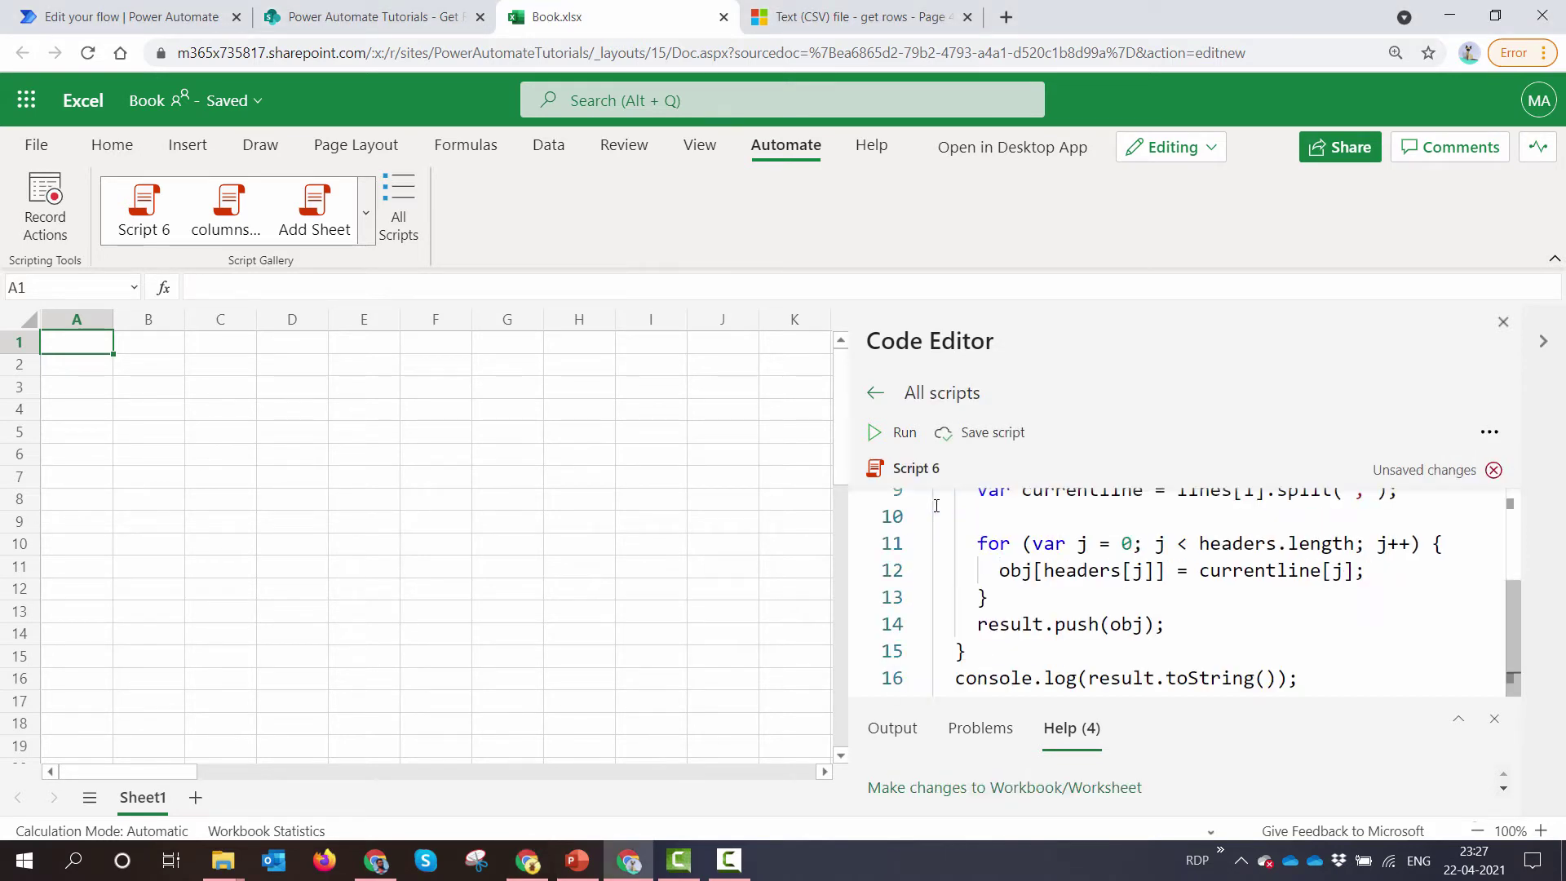
Review the code's csvData input parameter and the line returning the JSON result.
drag(1505, 614, 1501, 504)
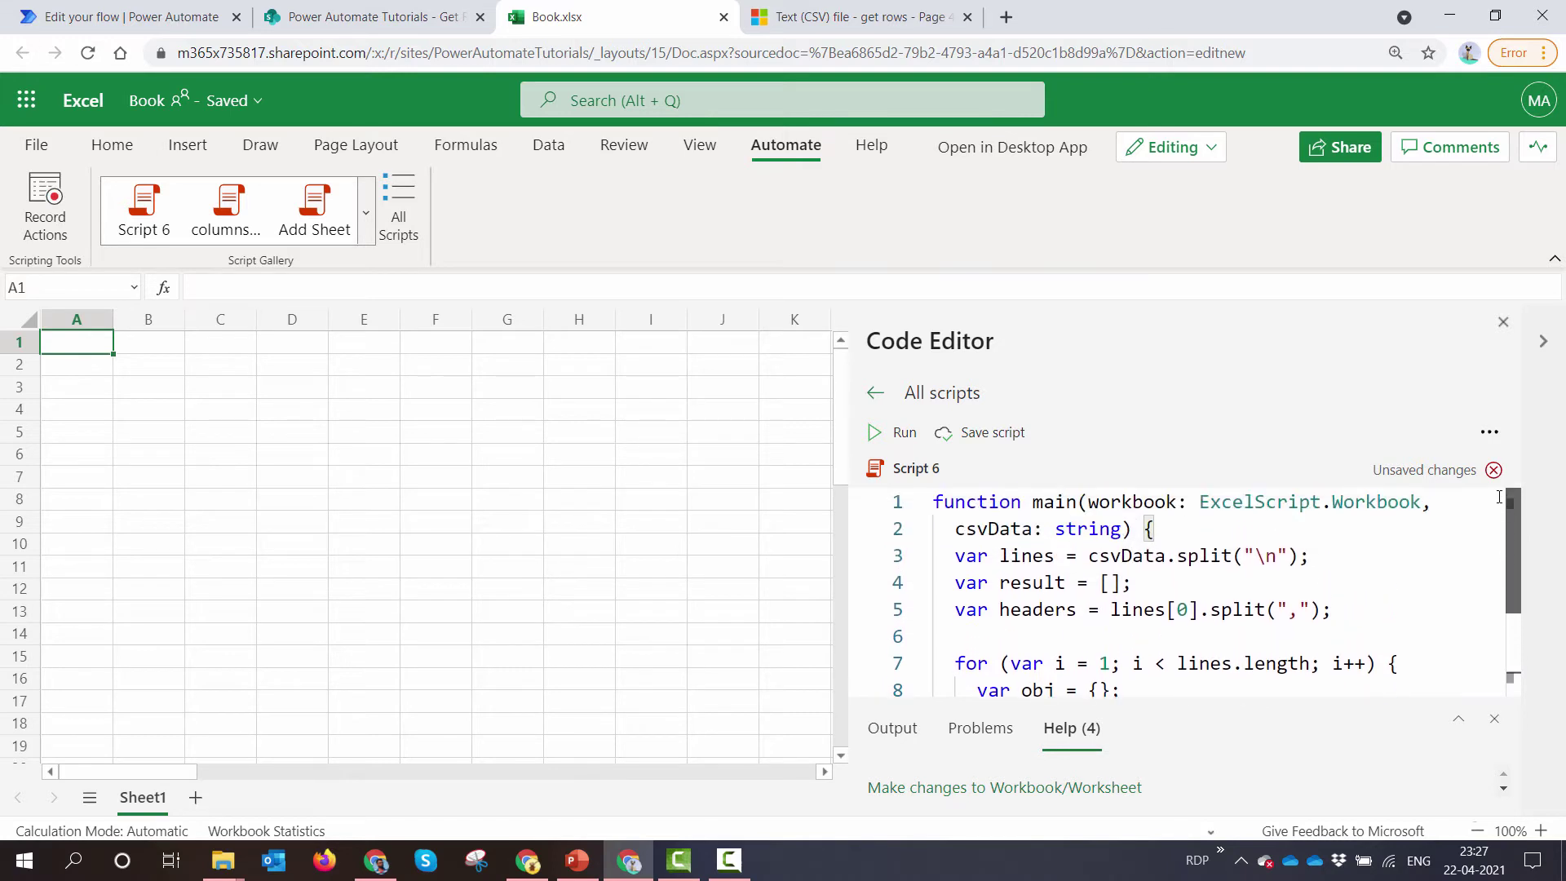
double_click(1011, 528)
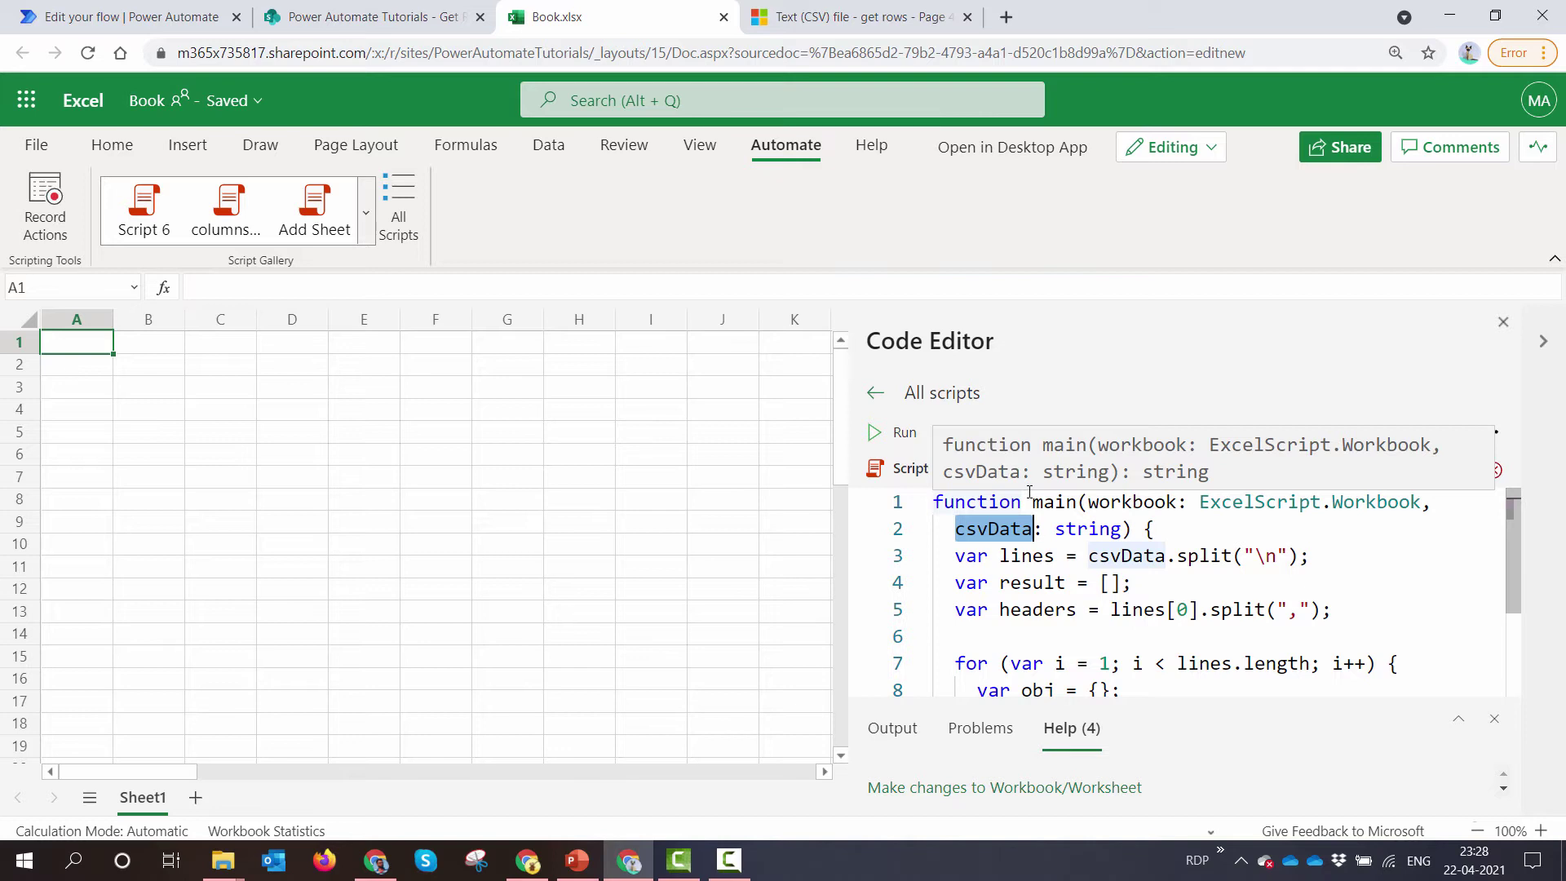
scroll(1105, 598, down, 4)
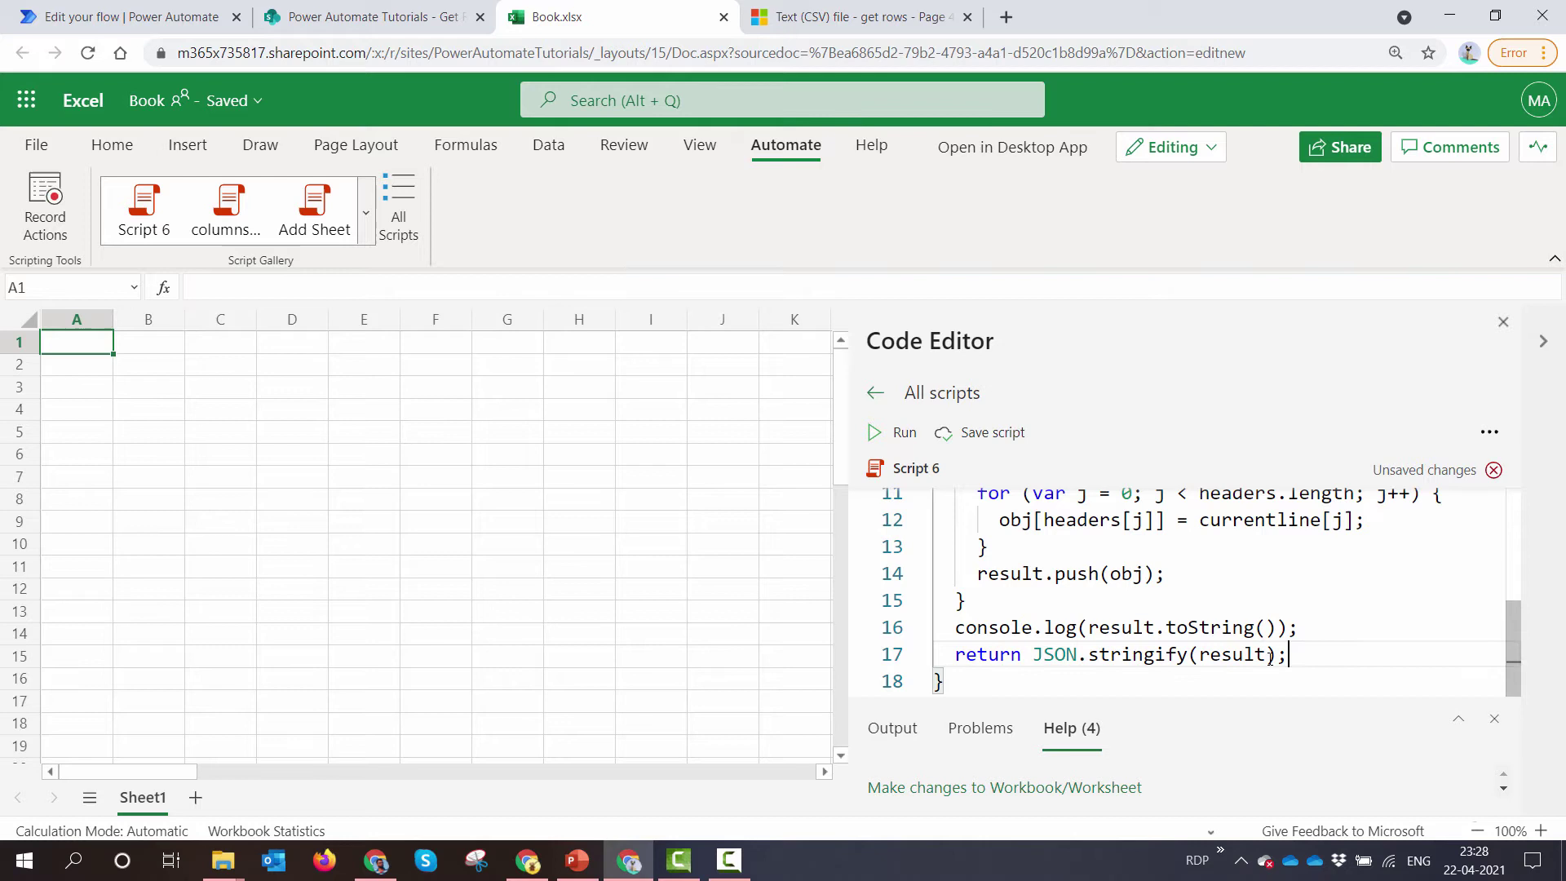
drag(1293, 663, 953, 661)
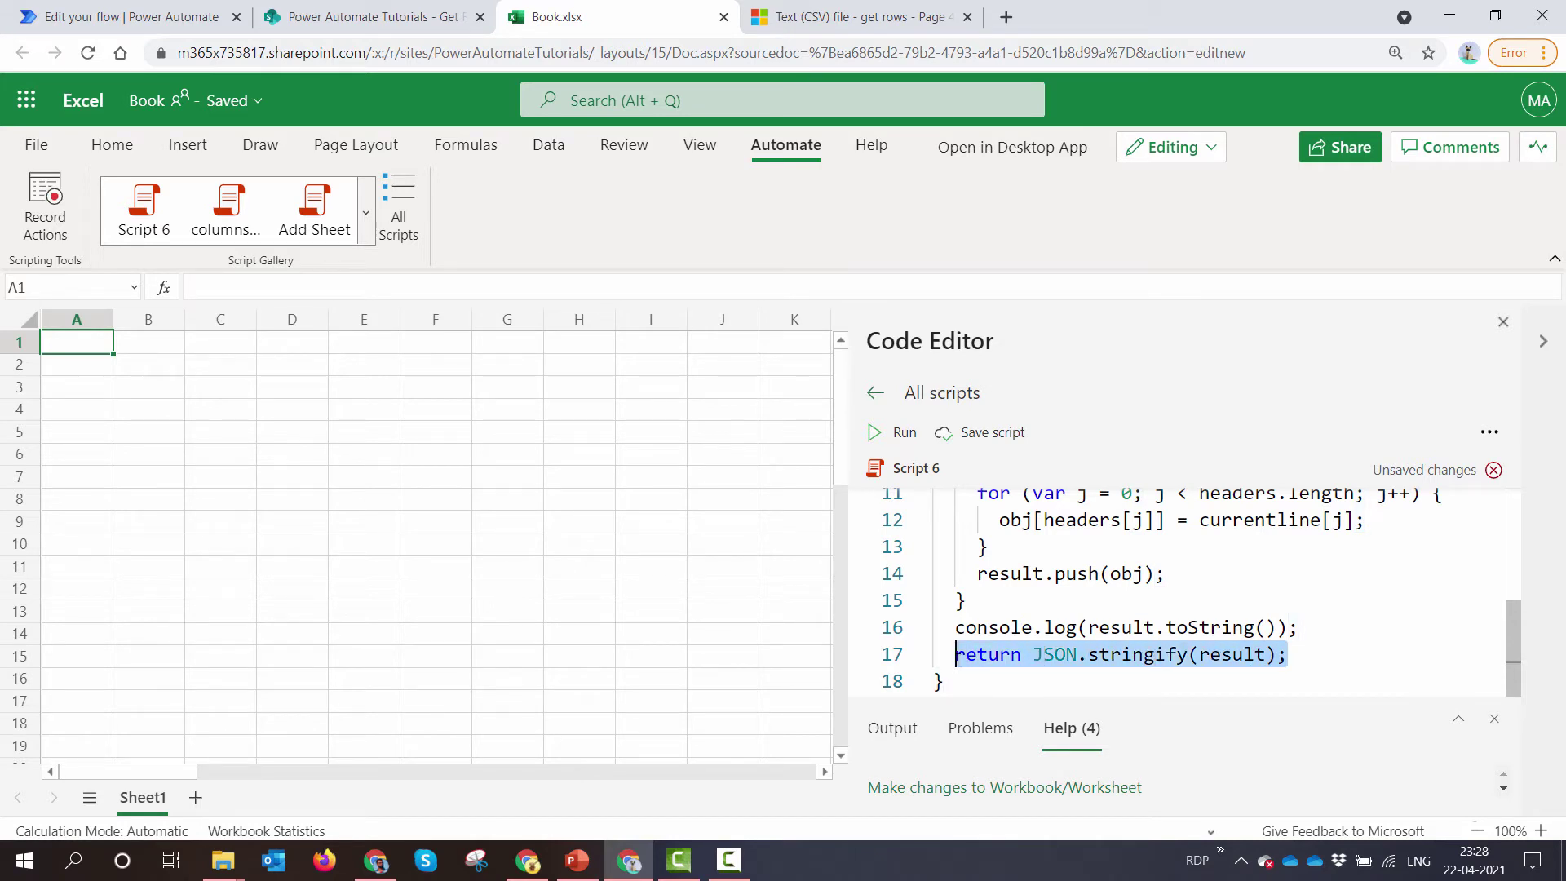
Rename the script from Script 6 to csvtoJSON and save it.
click(985, 481)
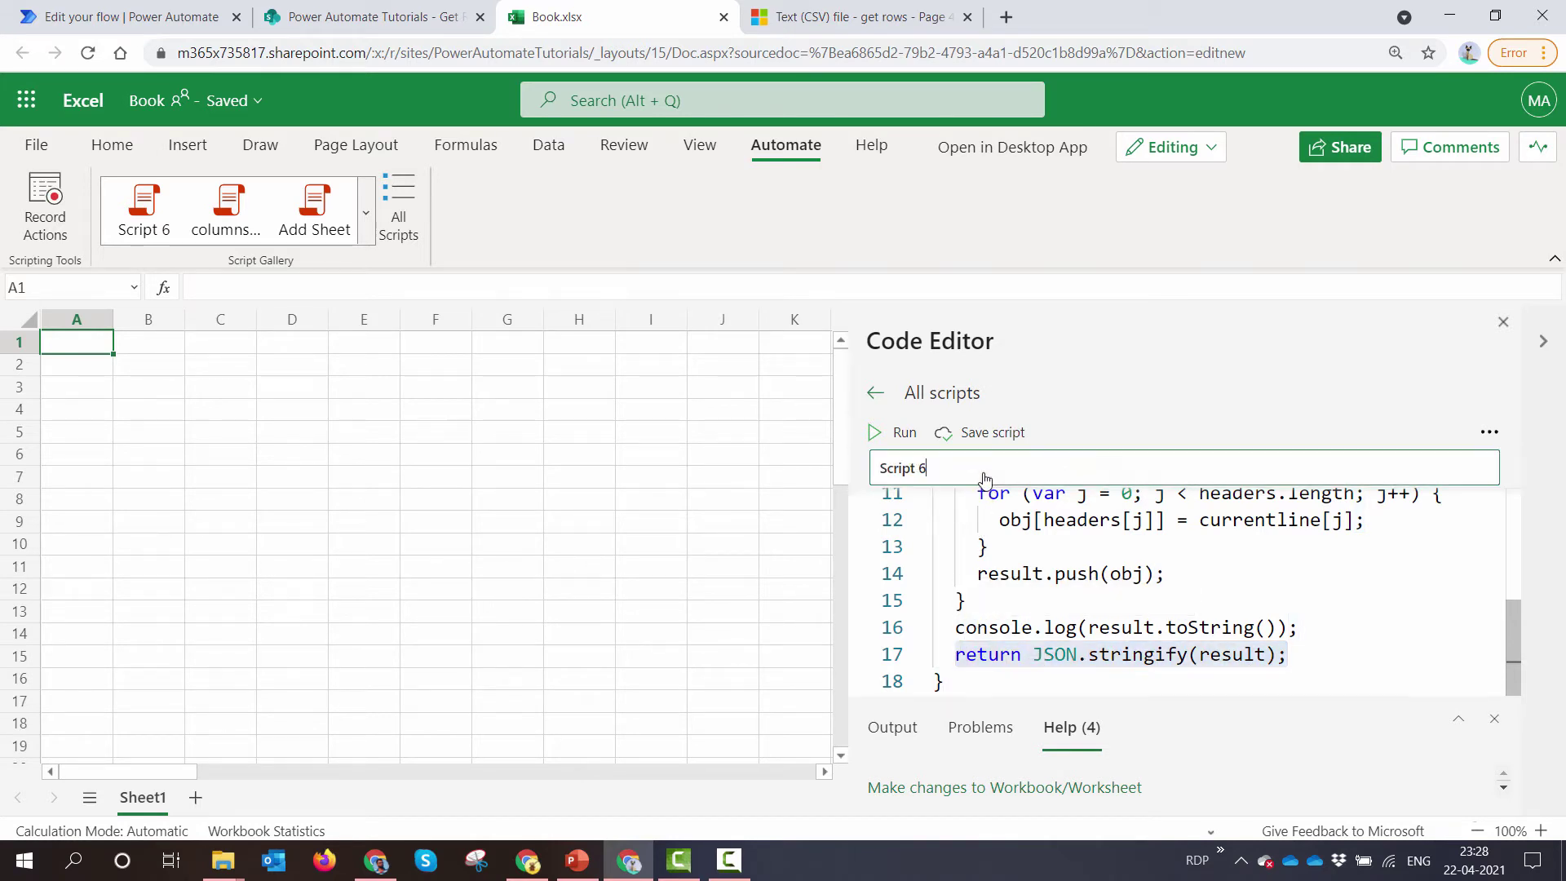
key(BackSpace)
key(BackSpace)
key(BackSpace)
key(BackSpace)
key(BackSpace)
key(BackSpace)
key(BackSpace)
key(BackSpace)
text(csvtoJSON)
click(976, 444)
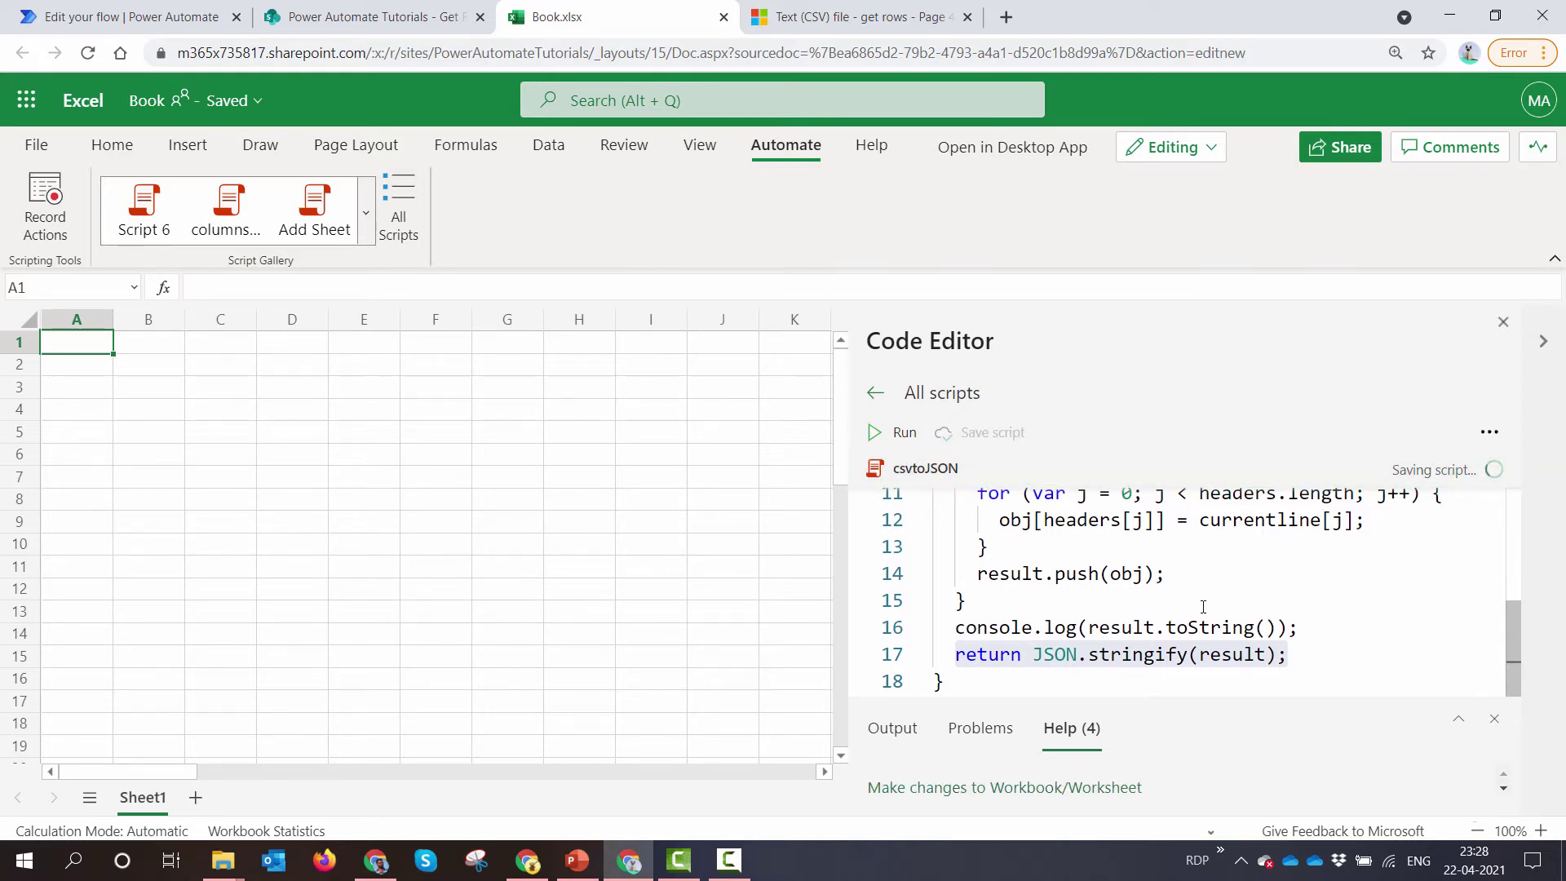
Add an Excel Online Run script action on the Power Automate Tutorials site's Get Rows Demo library.
click(110, 25)
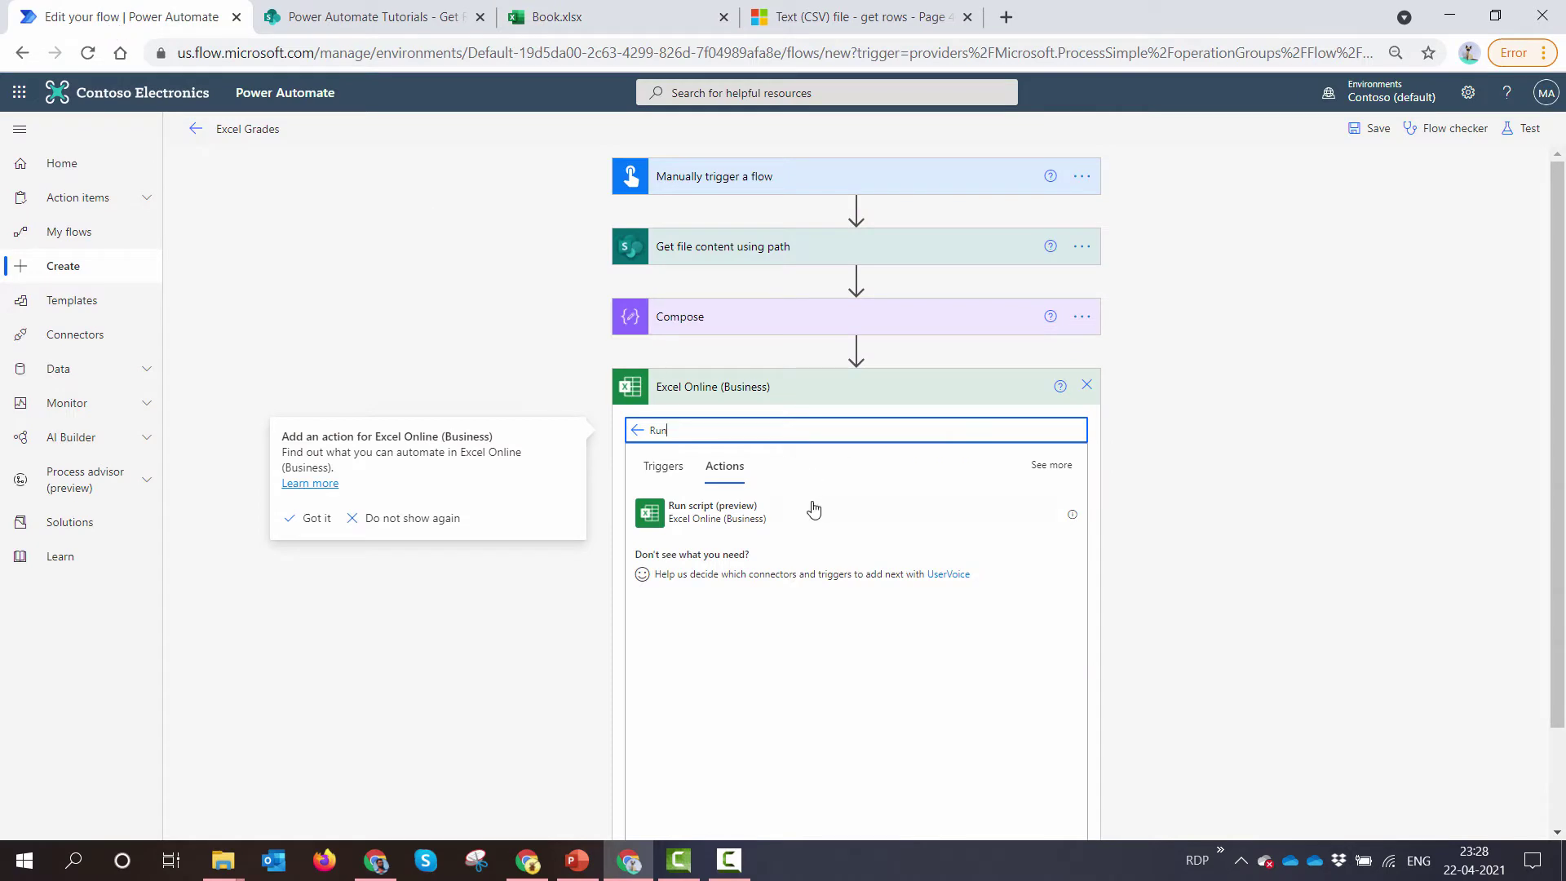
click(783, 520)
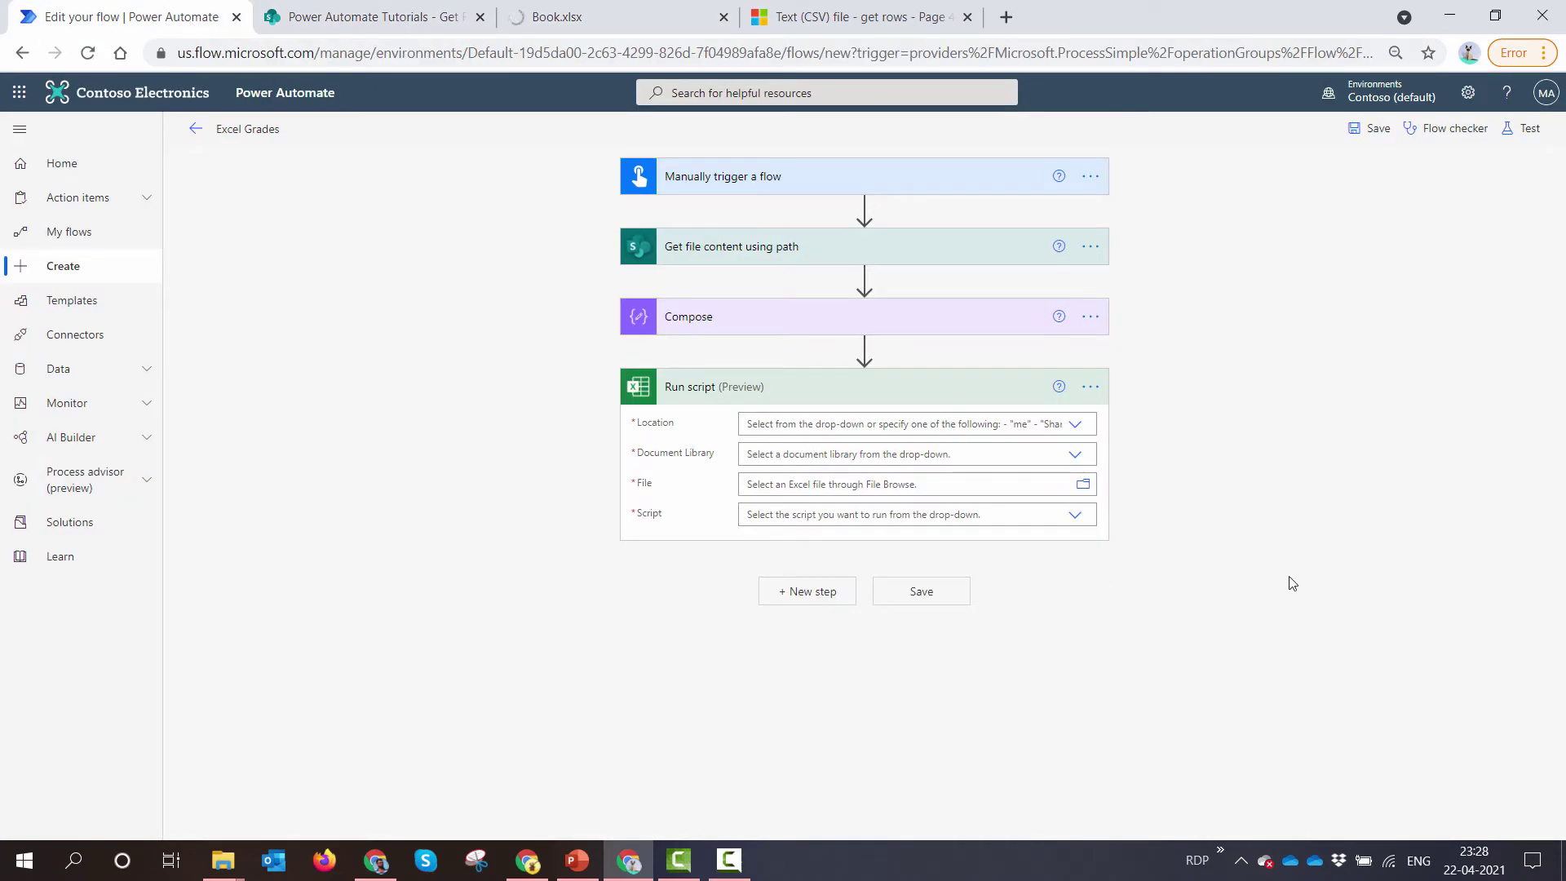
click(1022, 425)
text(P)
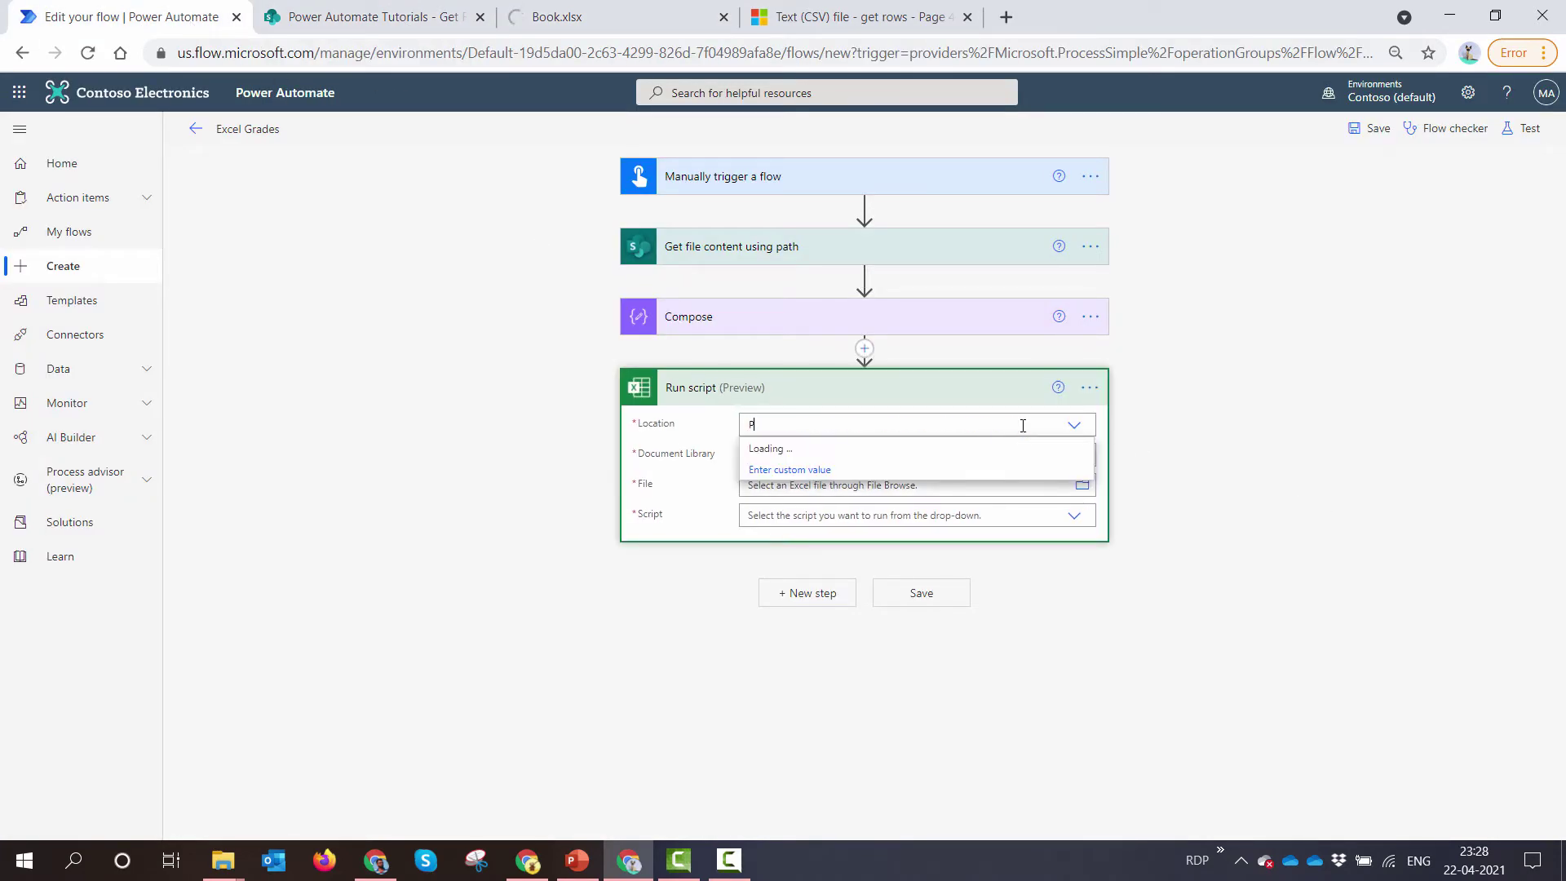
text(ower)
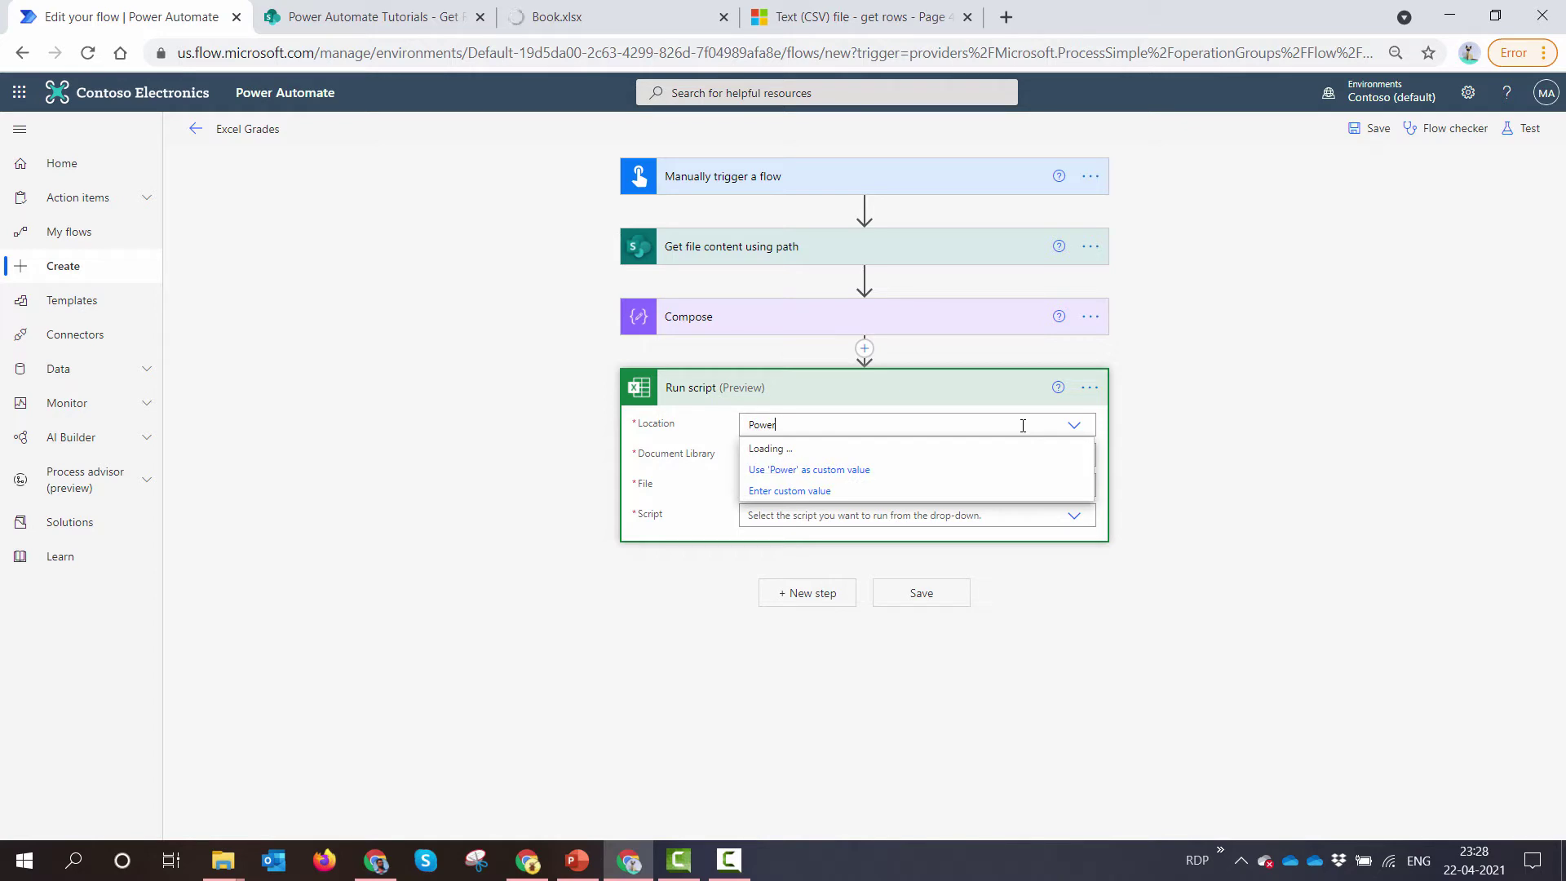
text( Automate)
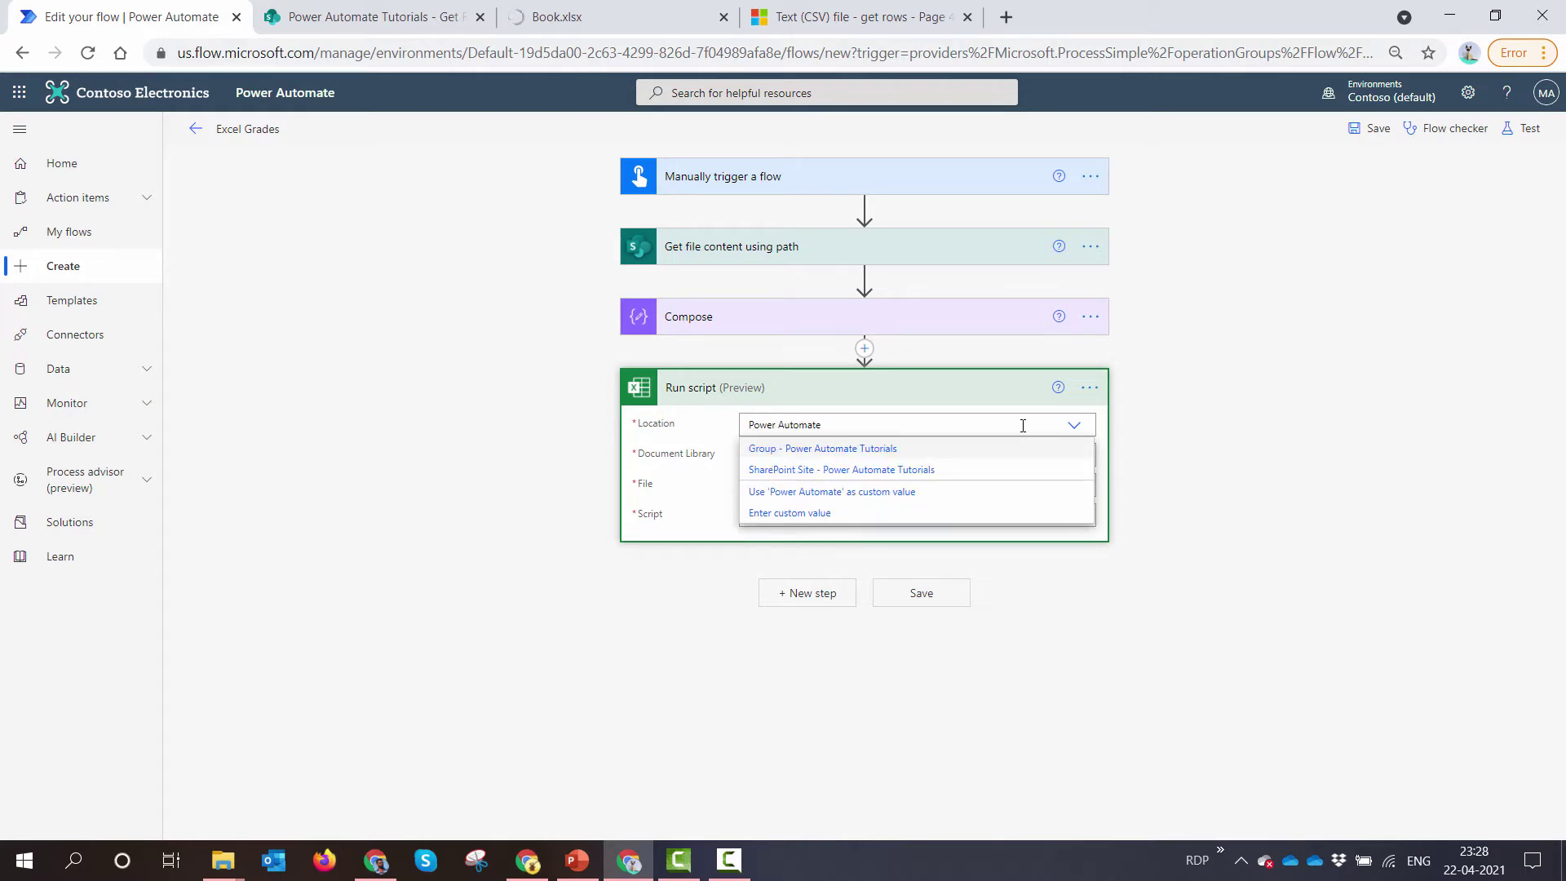
click(944, 471)
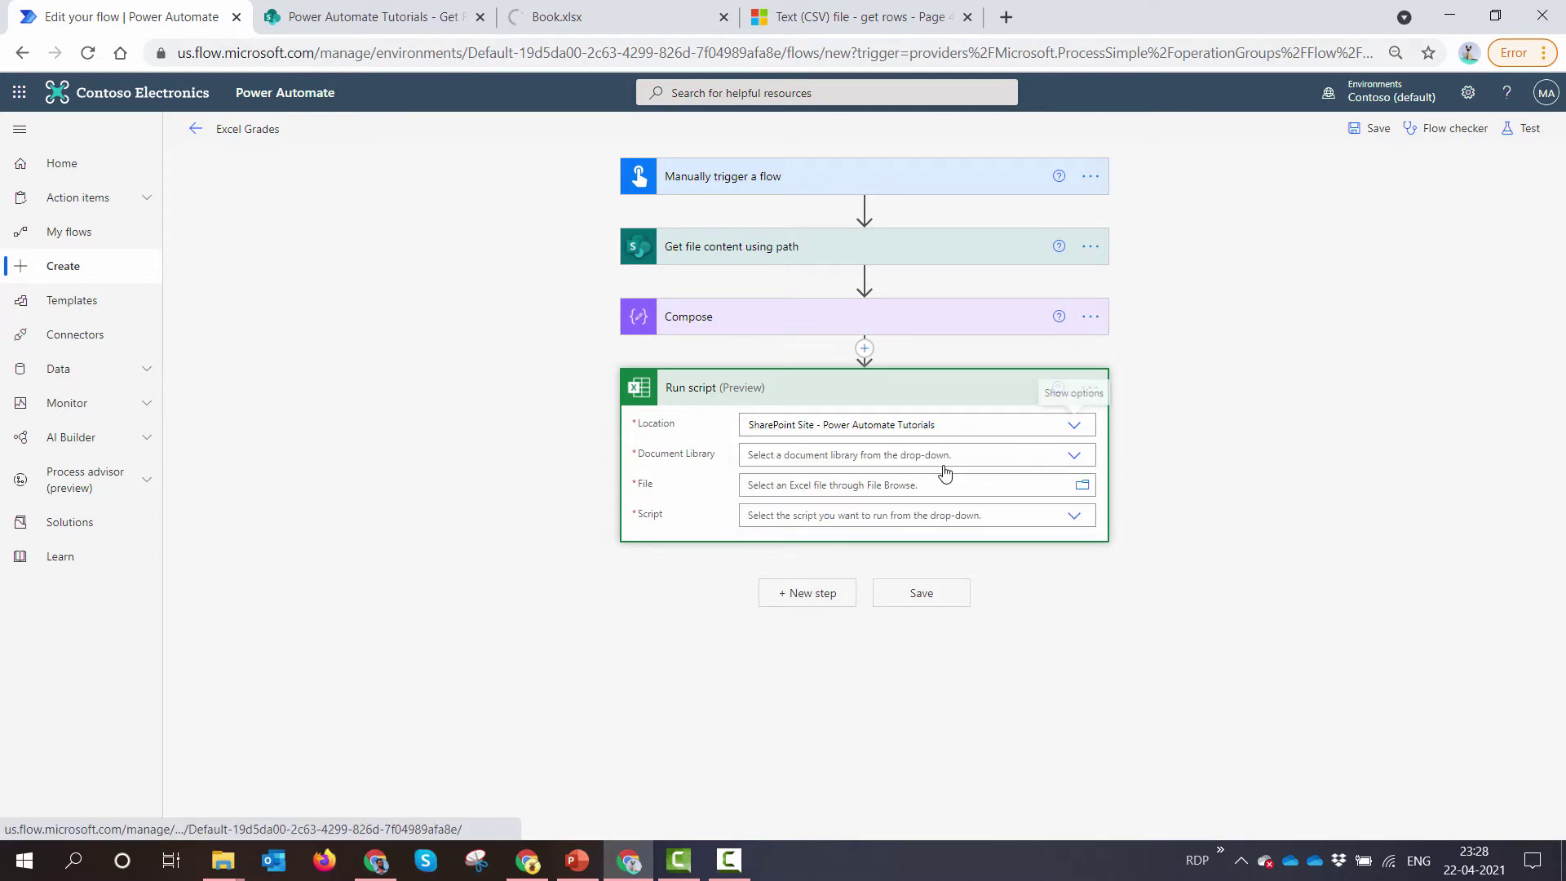
click(1050, 454)
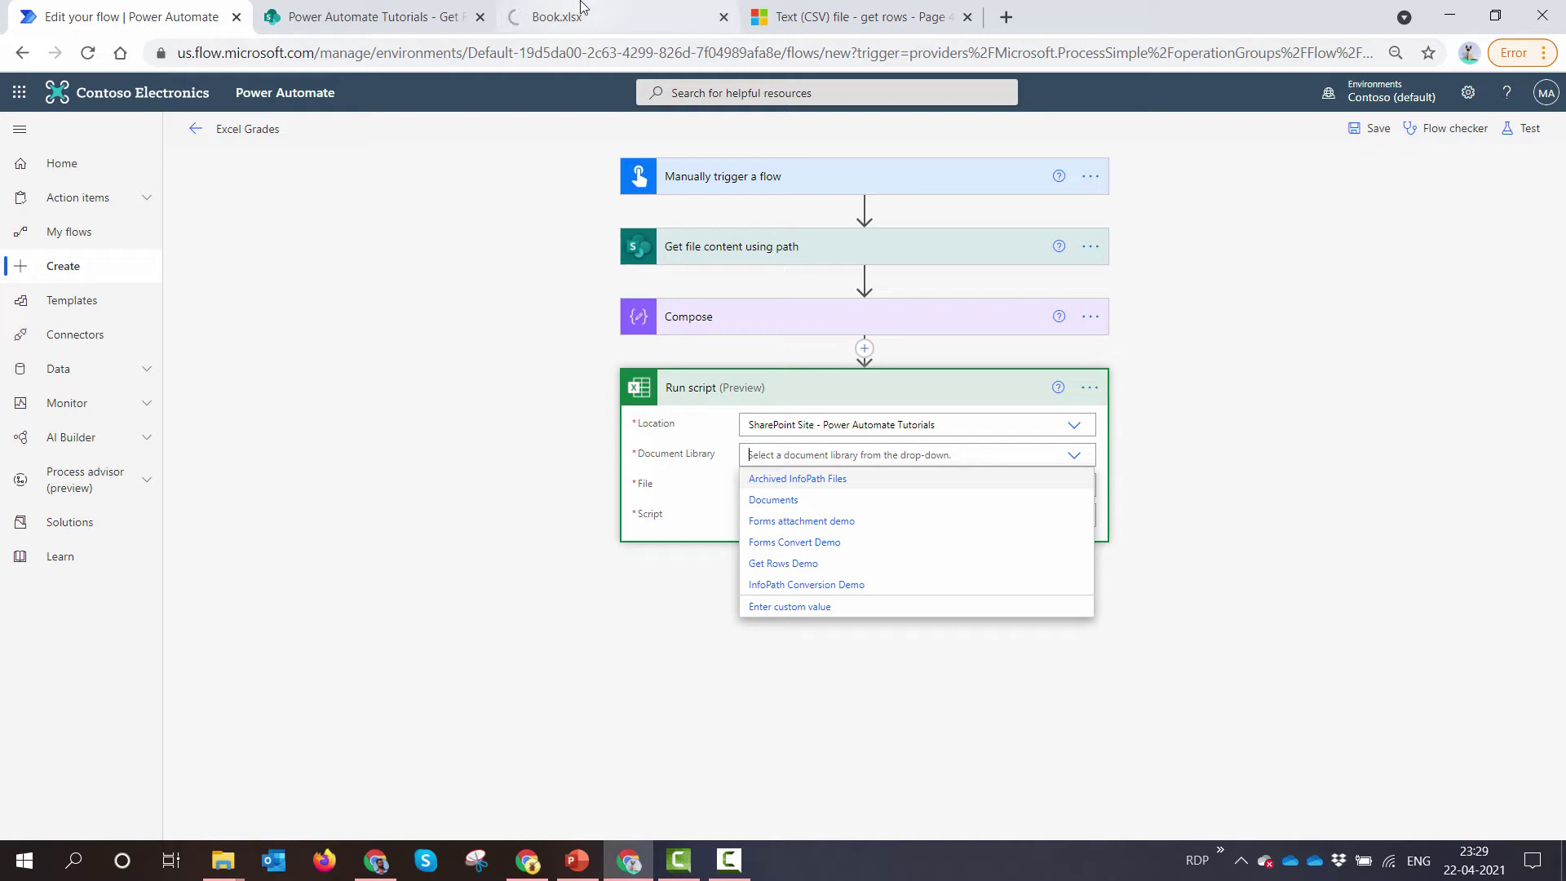
click(878, 567)
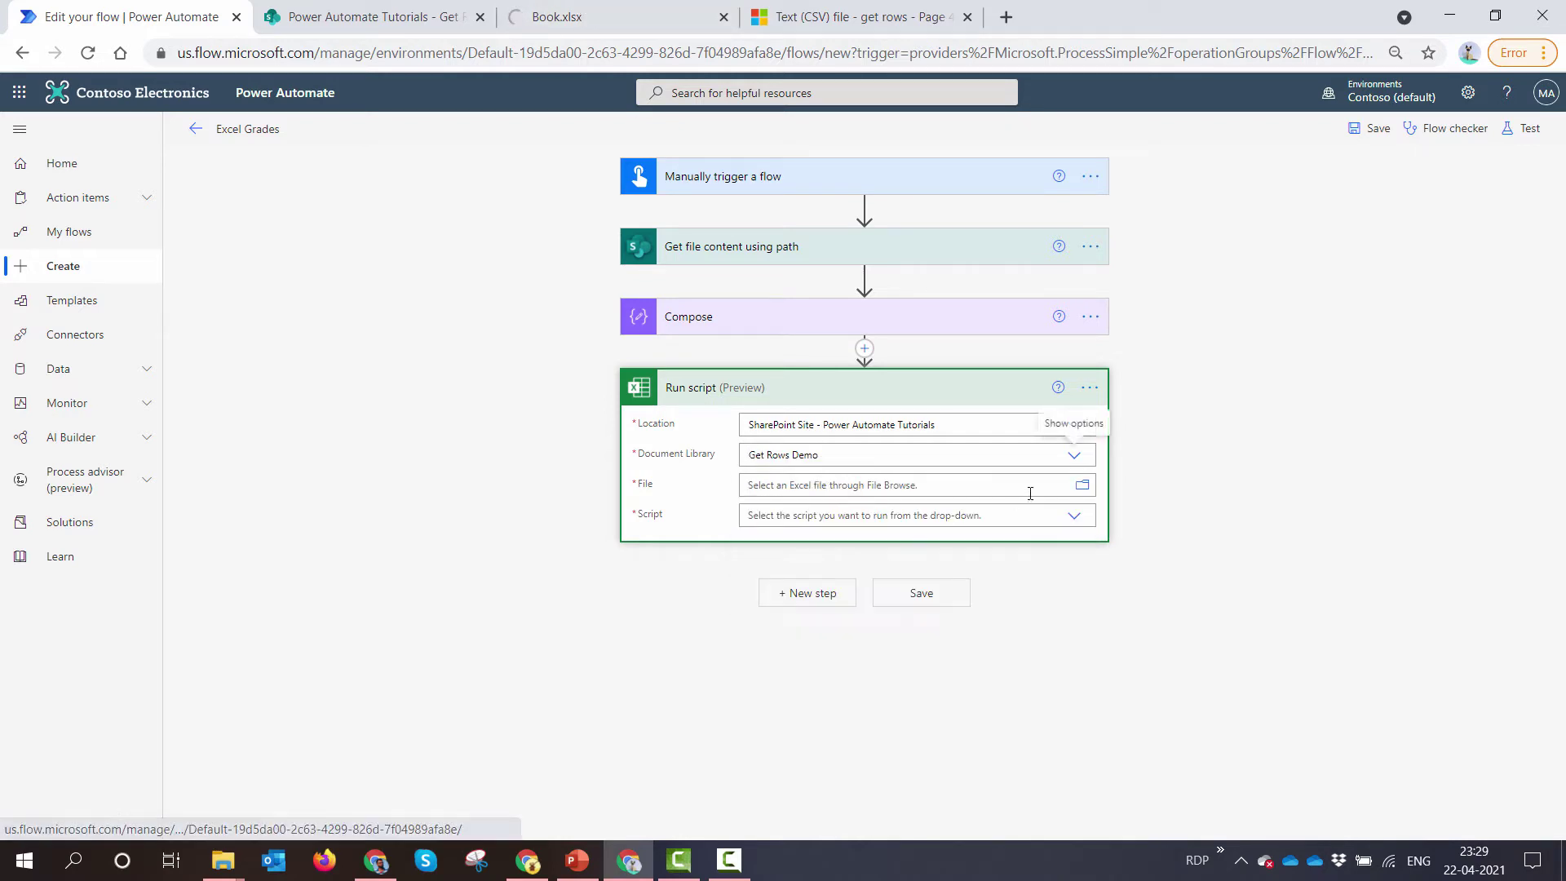
Set the Run script file to Book.xlsx and script to csvtoJSON, revealing the csvData input.
click(1082, 484)
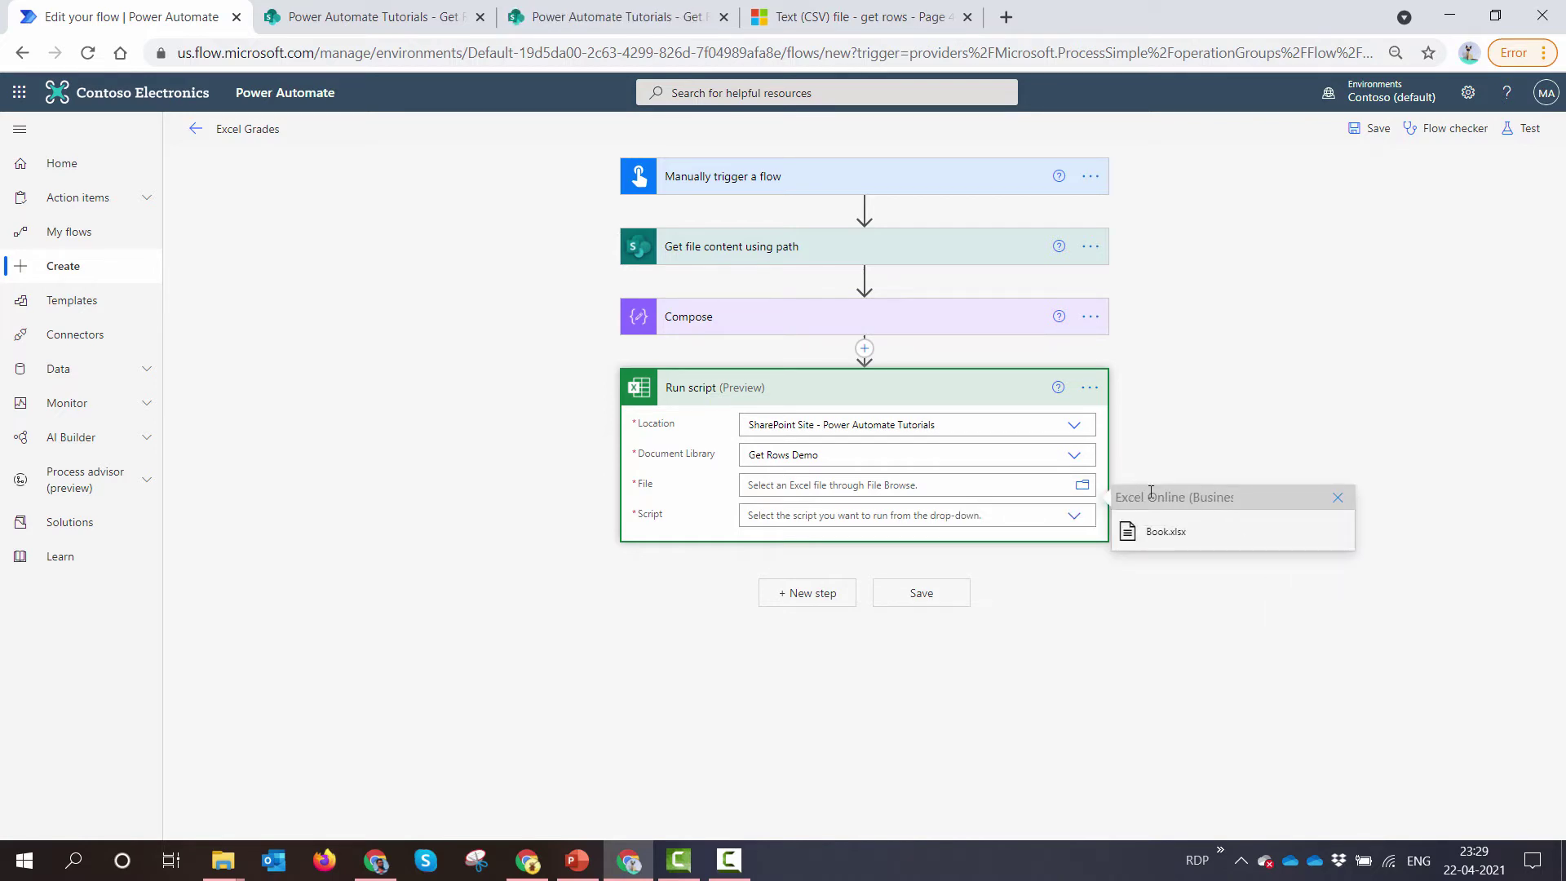
click(622, 17)
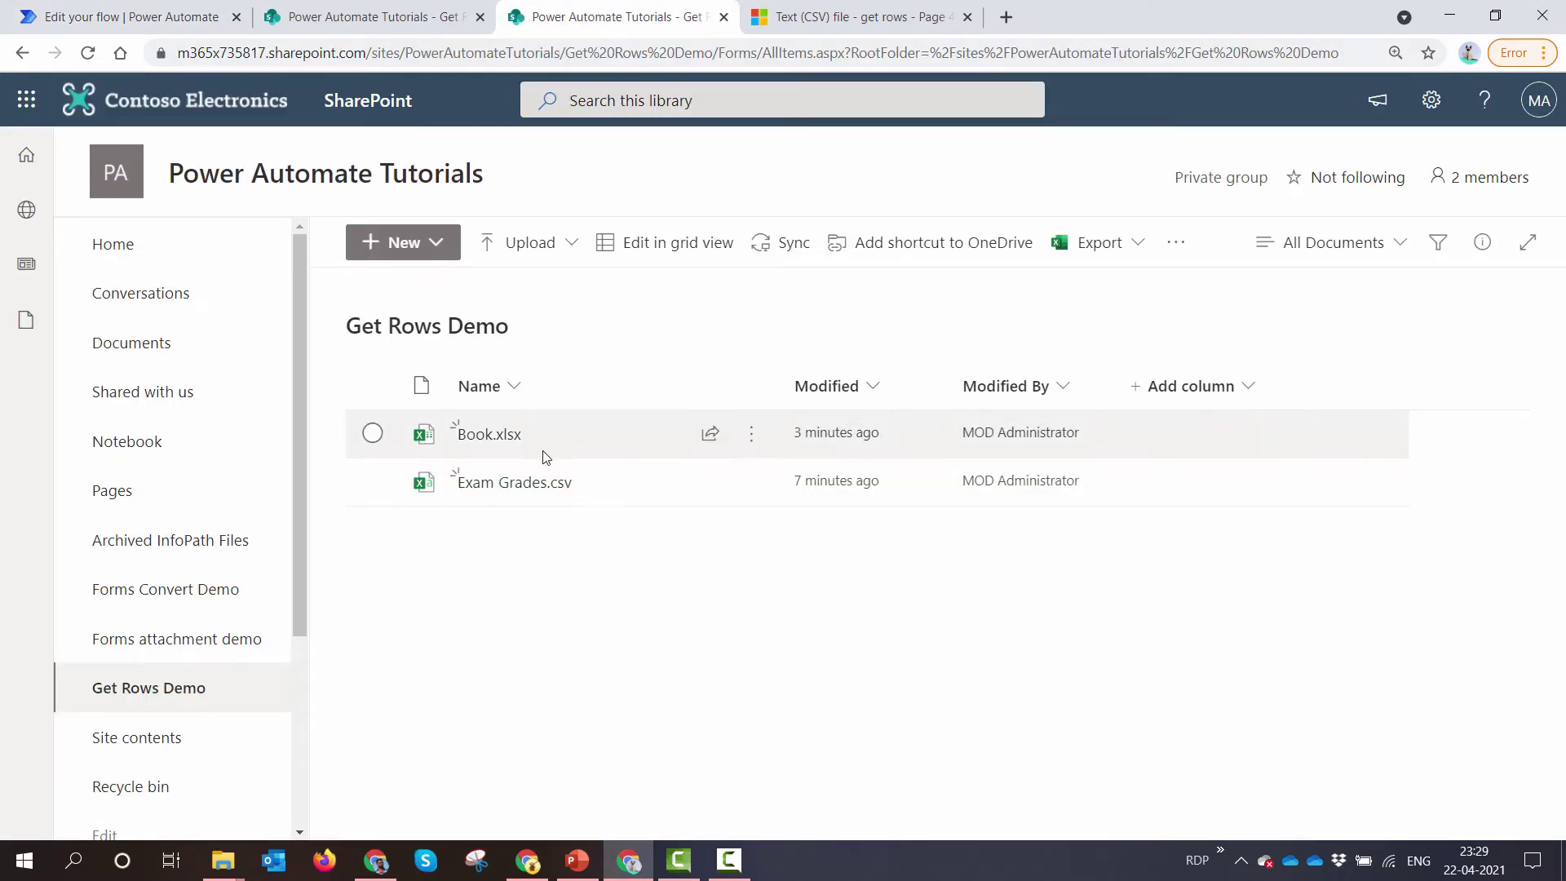
click(130, 18)
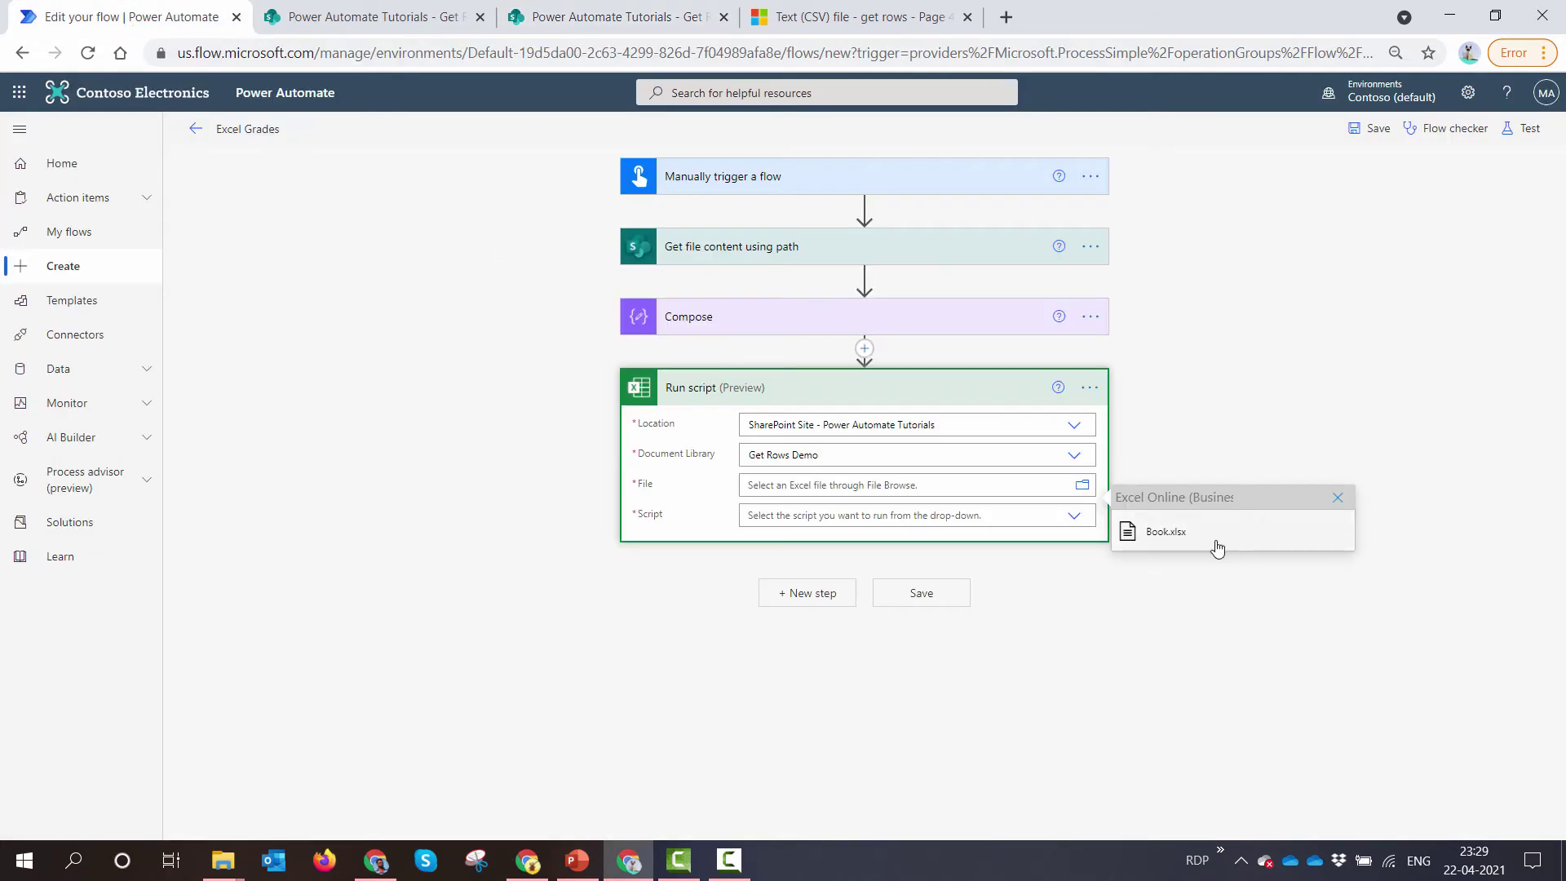
click(1191, 540)
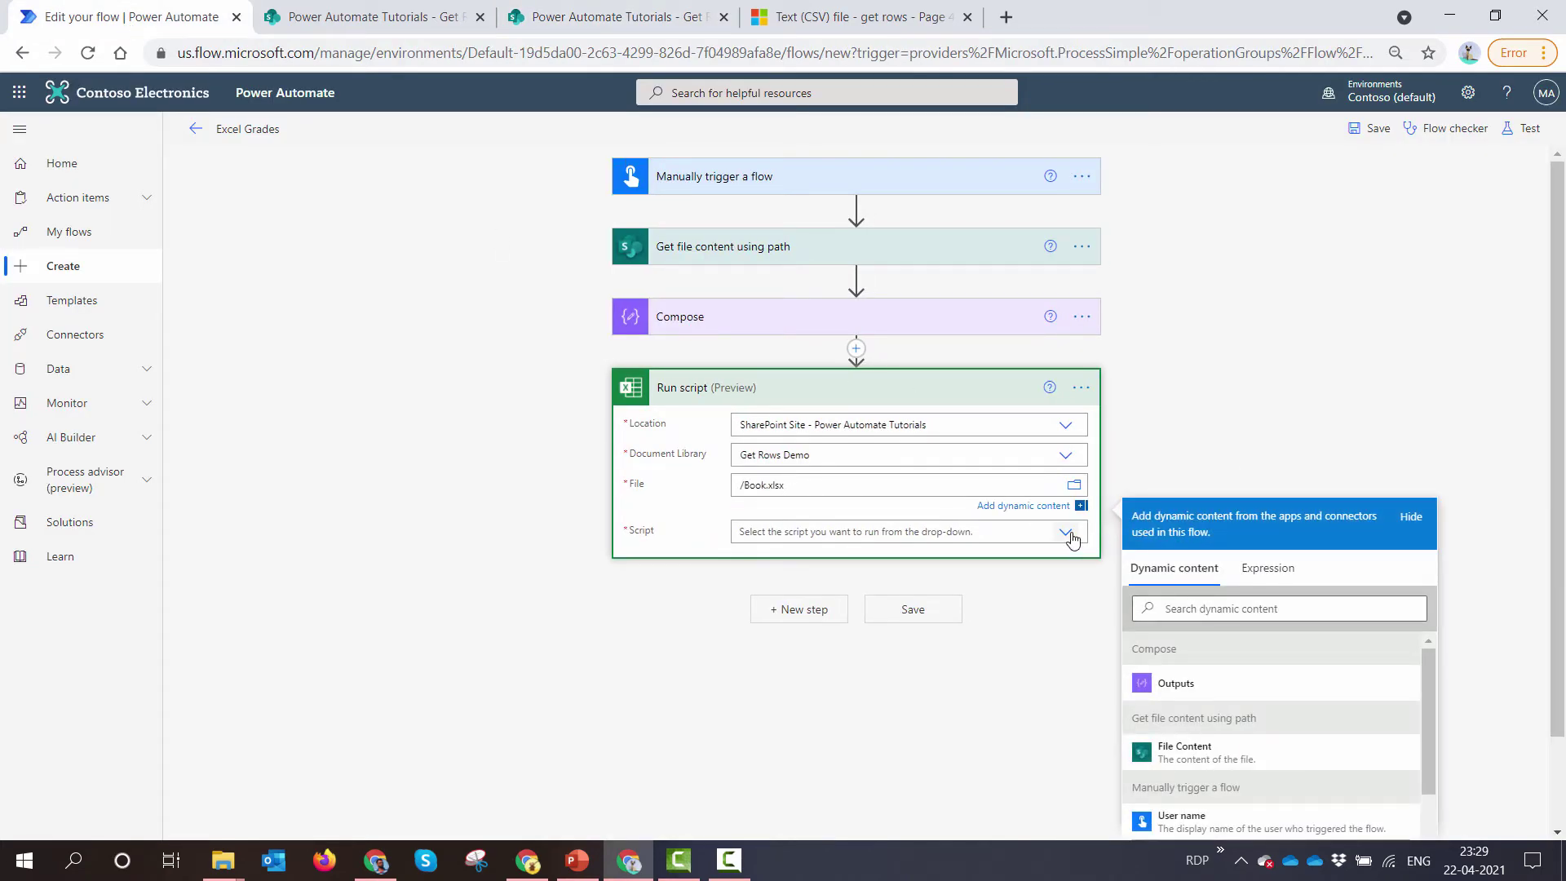
click(1071, 537)
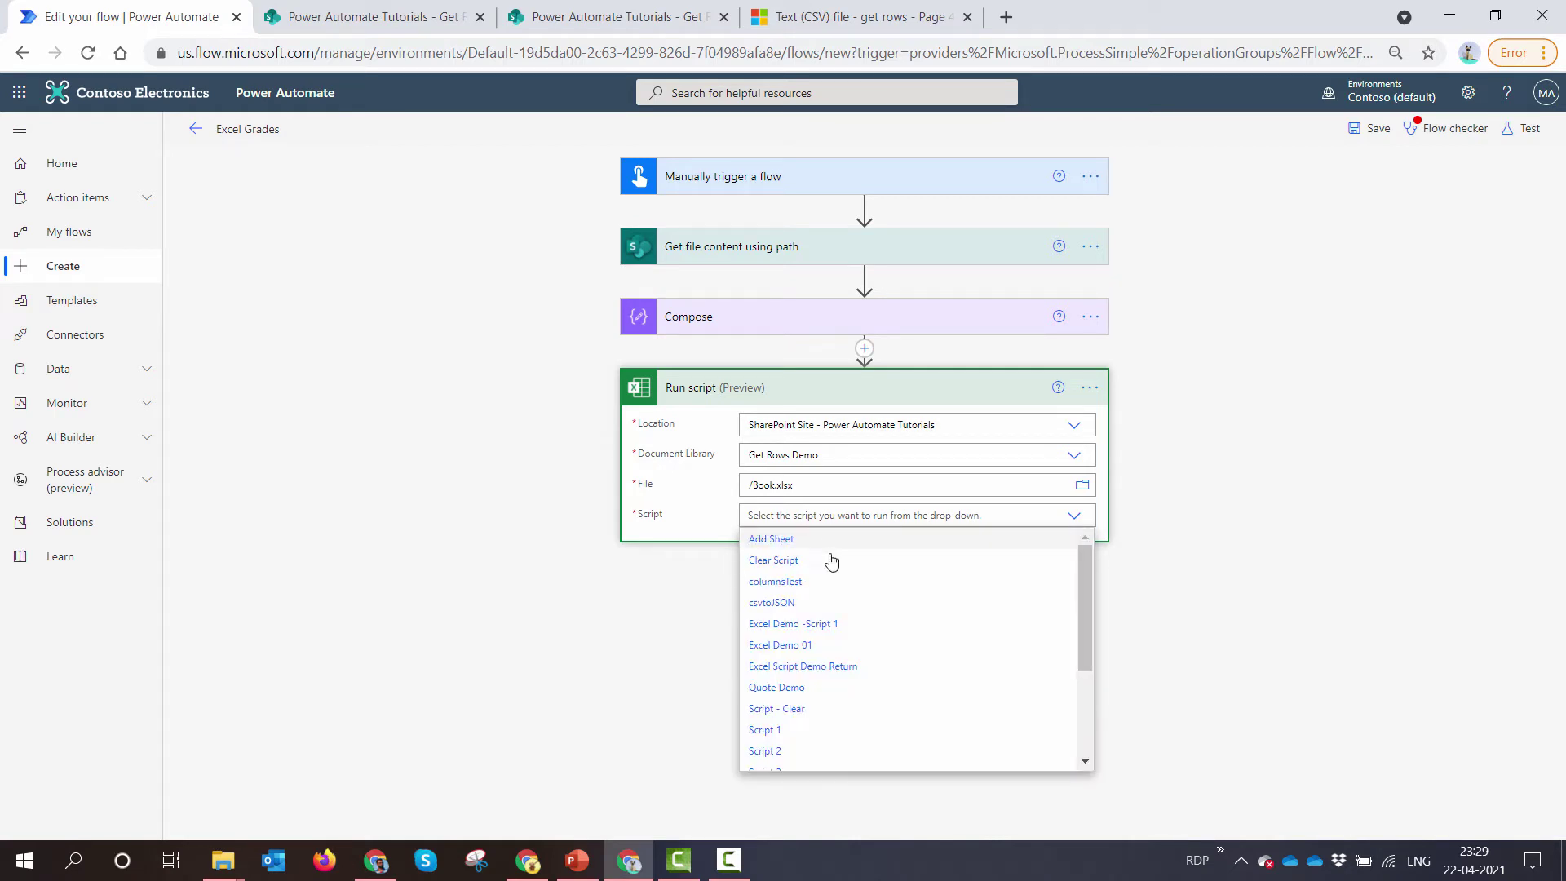
scroll(851, 596, down, 2)
scroll(854, 598, up, 1)
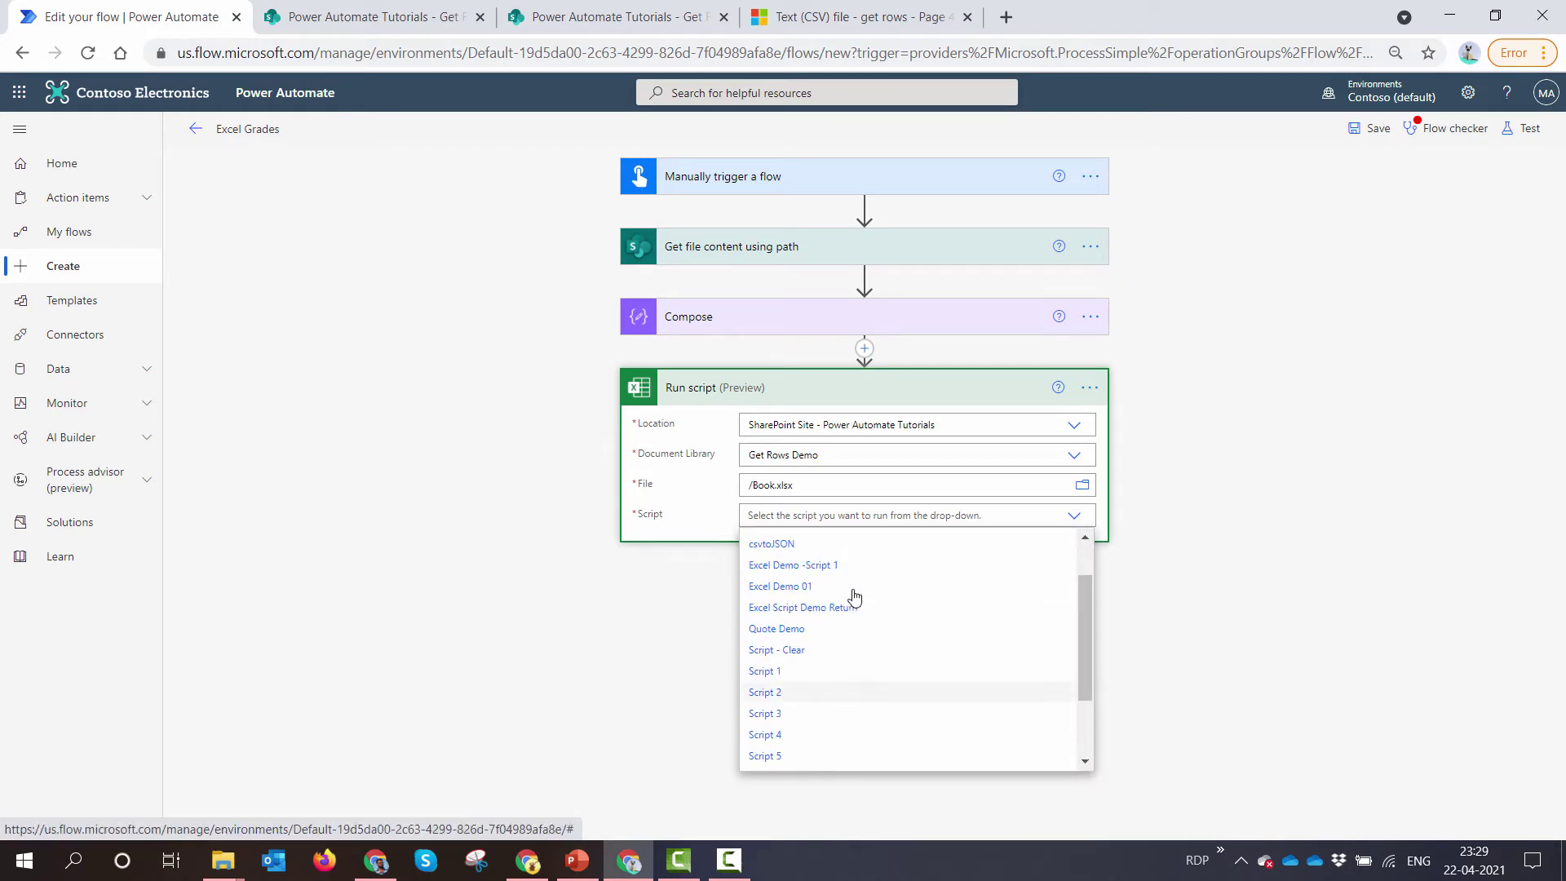
click(797, 545)
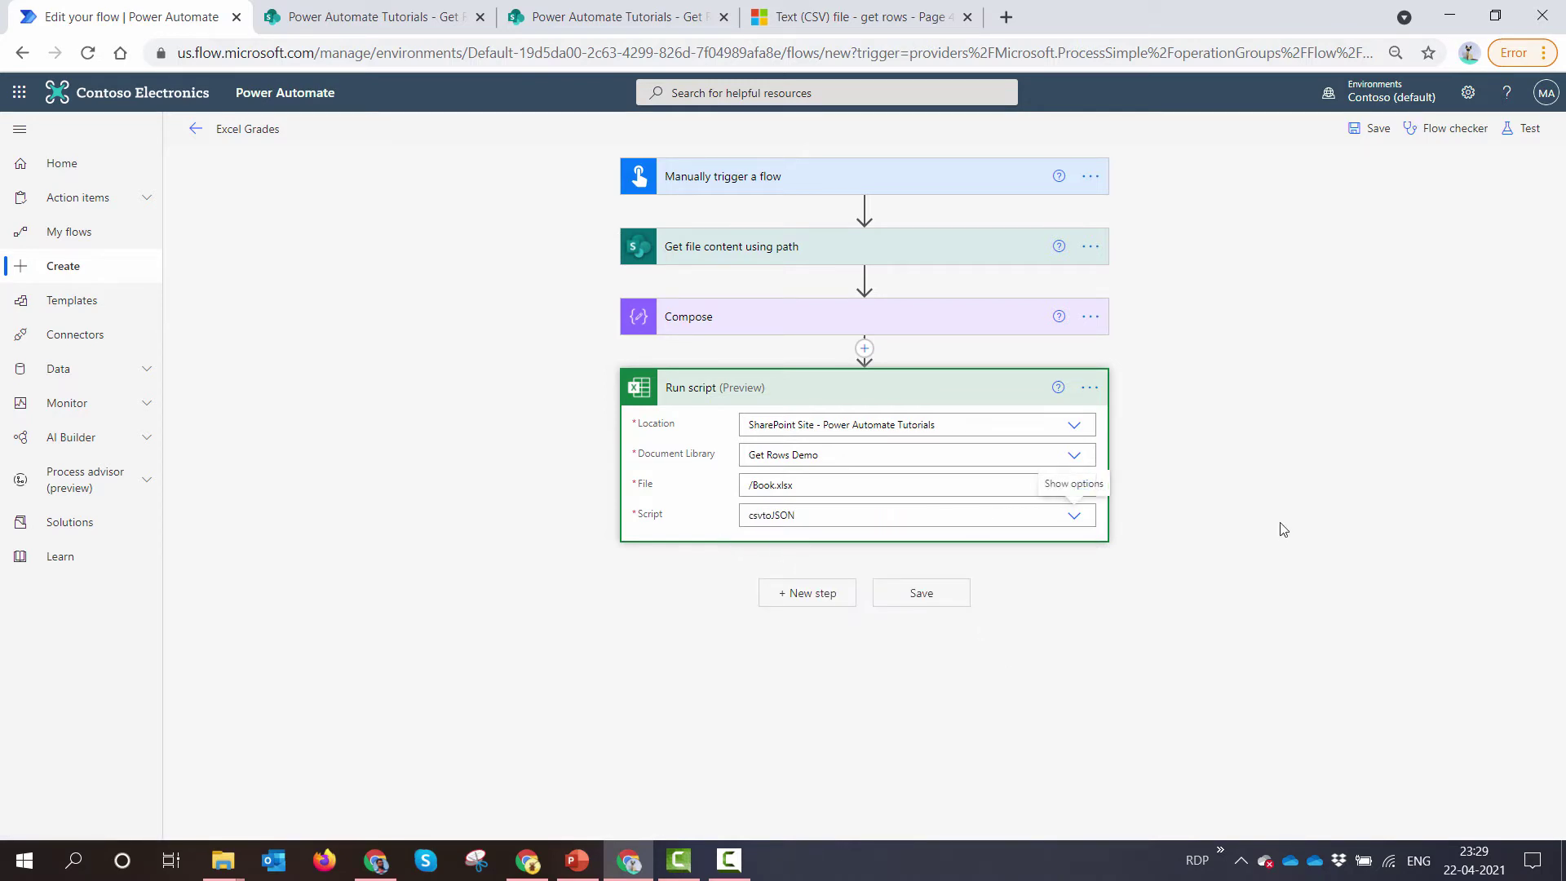
click(945, 387)
click(945, 388)
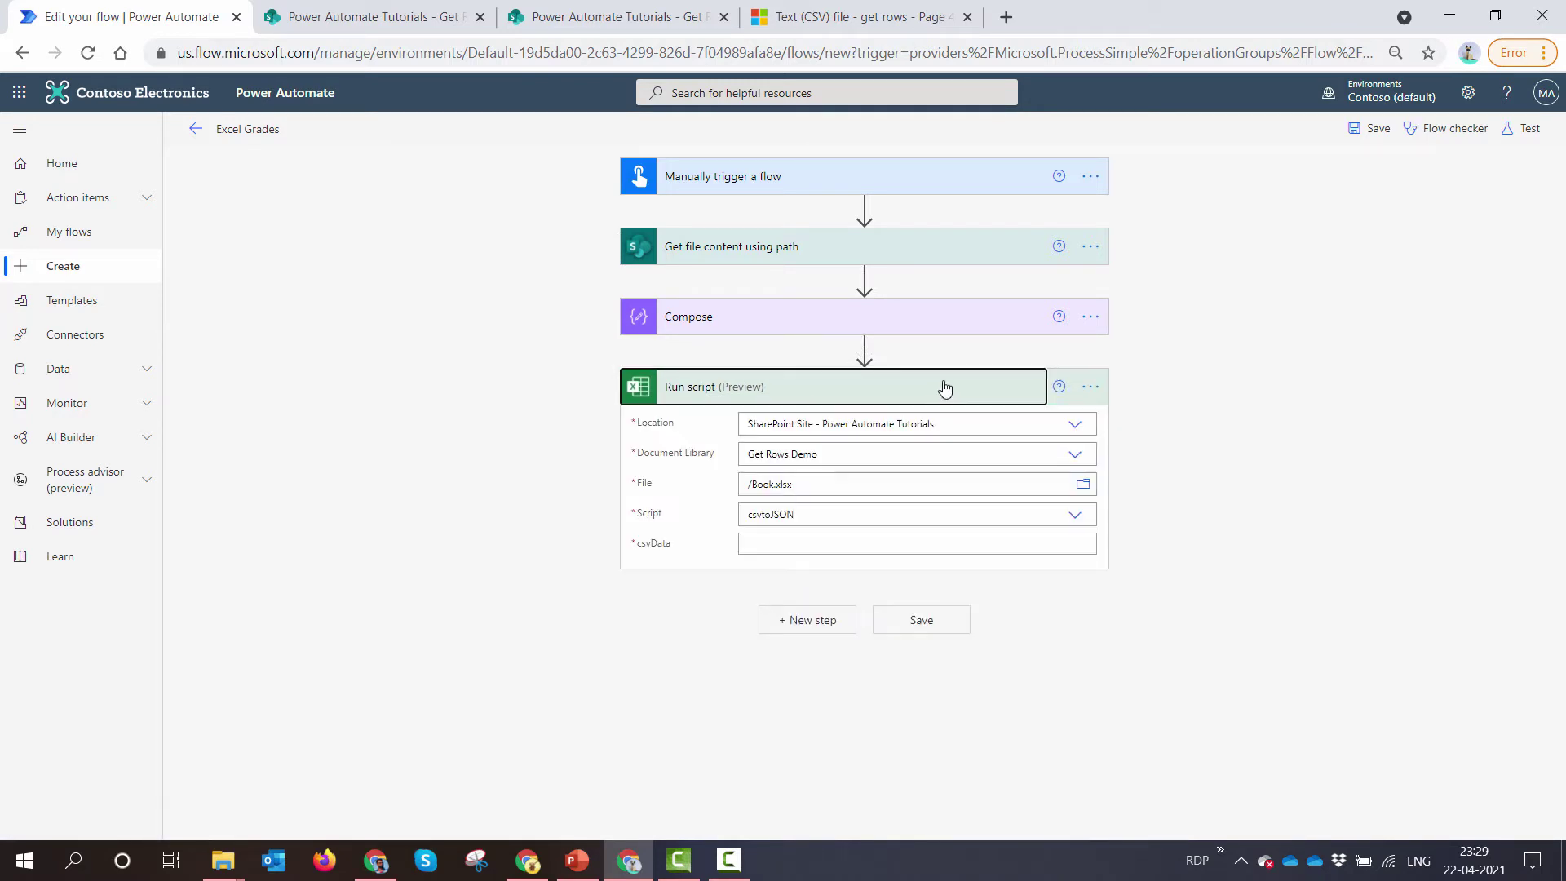
click(801, 553)
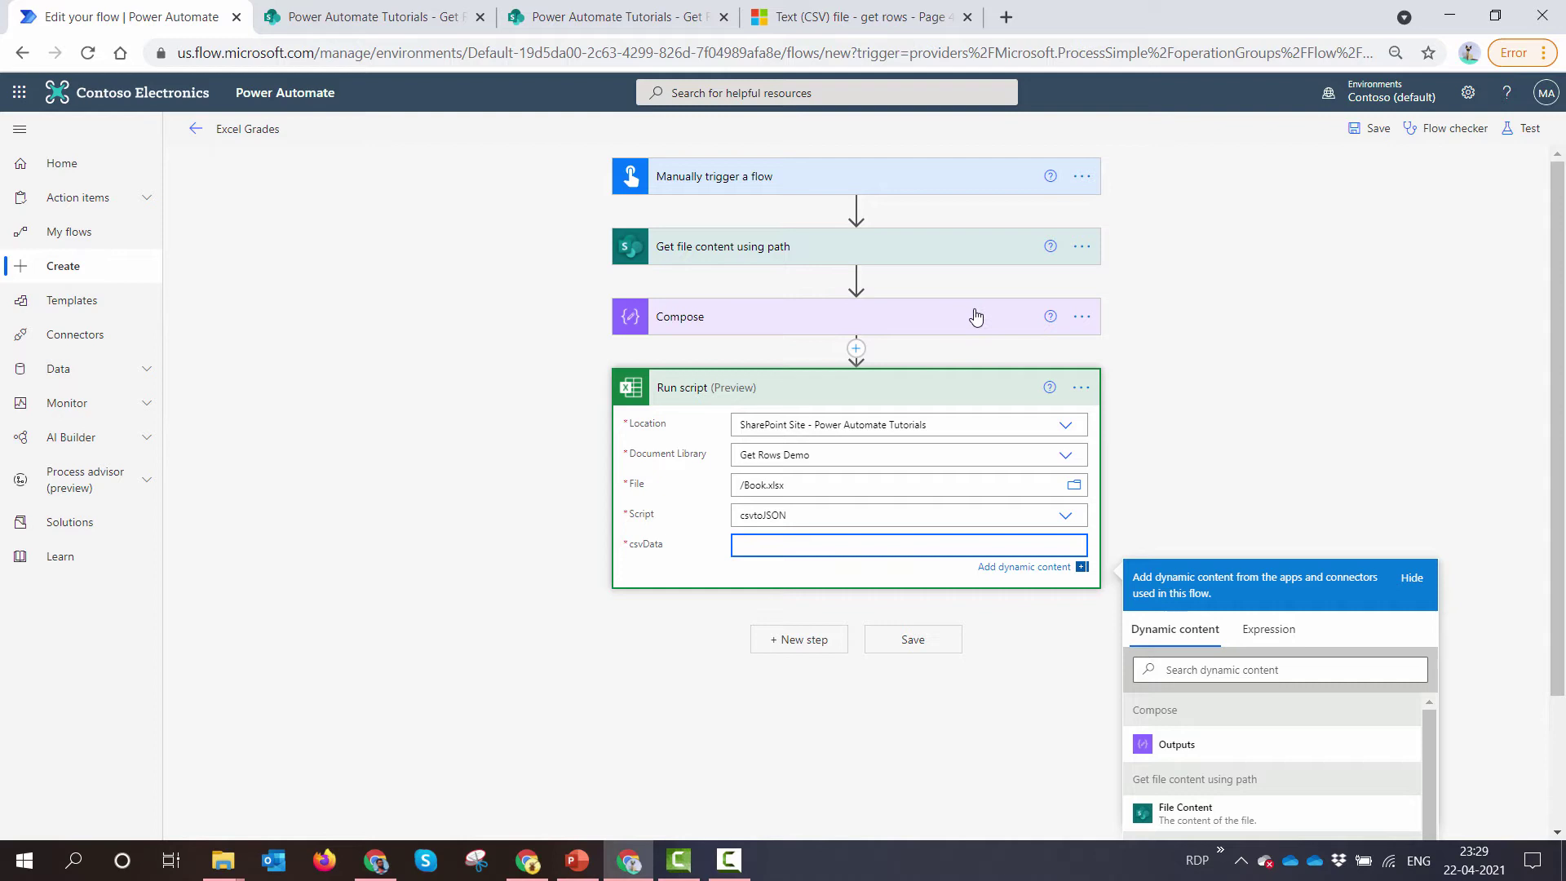
Rename the Compose step to CSV Data.
click(1090, 317)
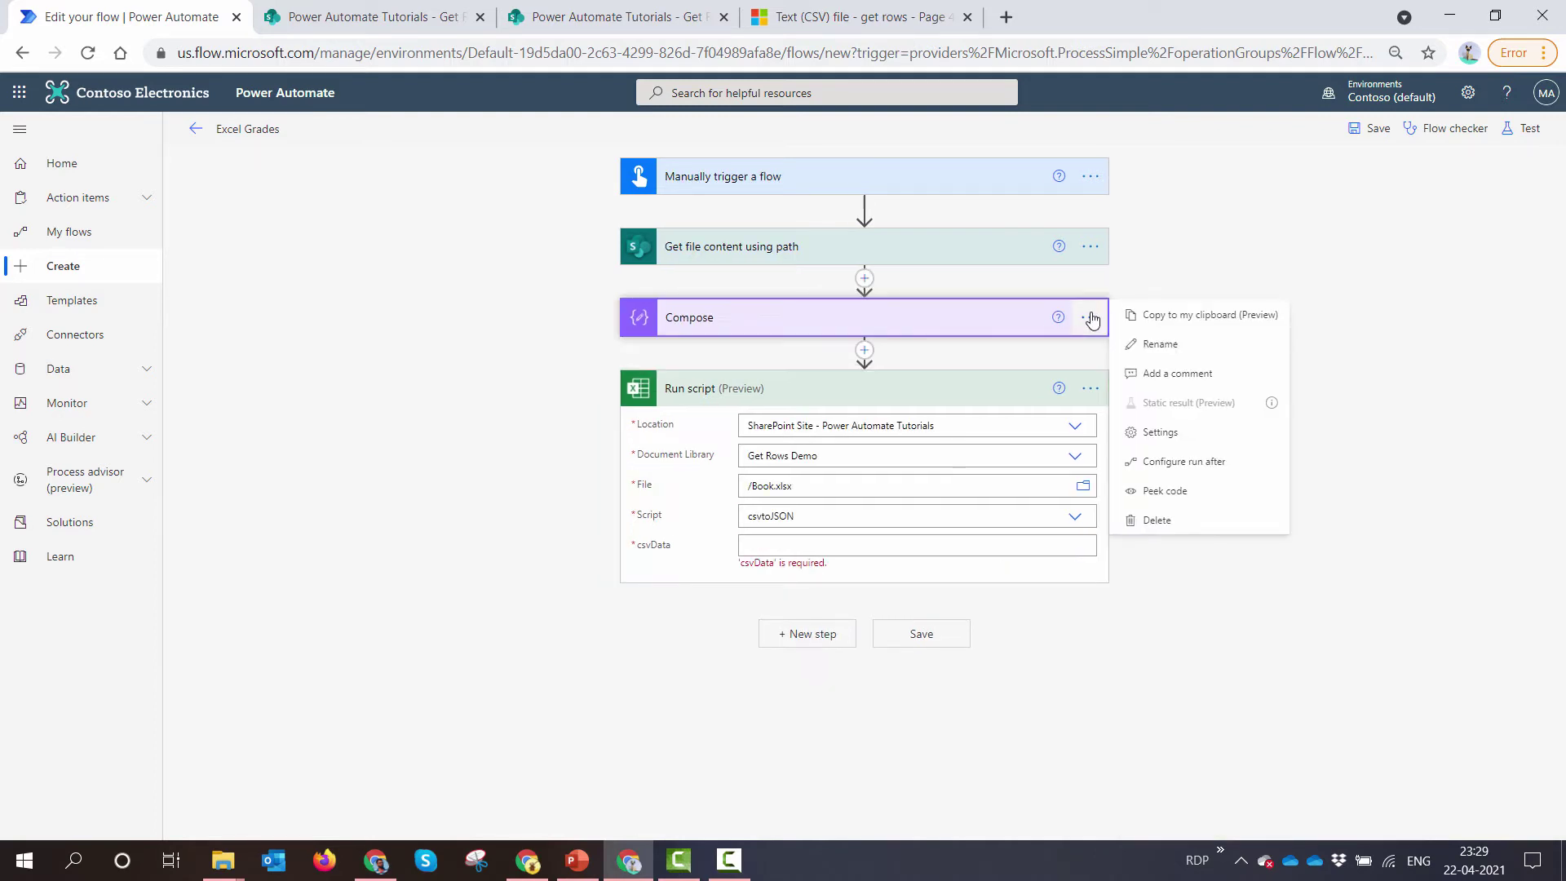
click(1146, 359)
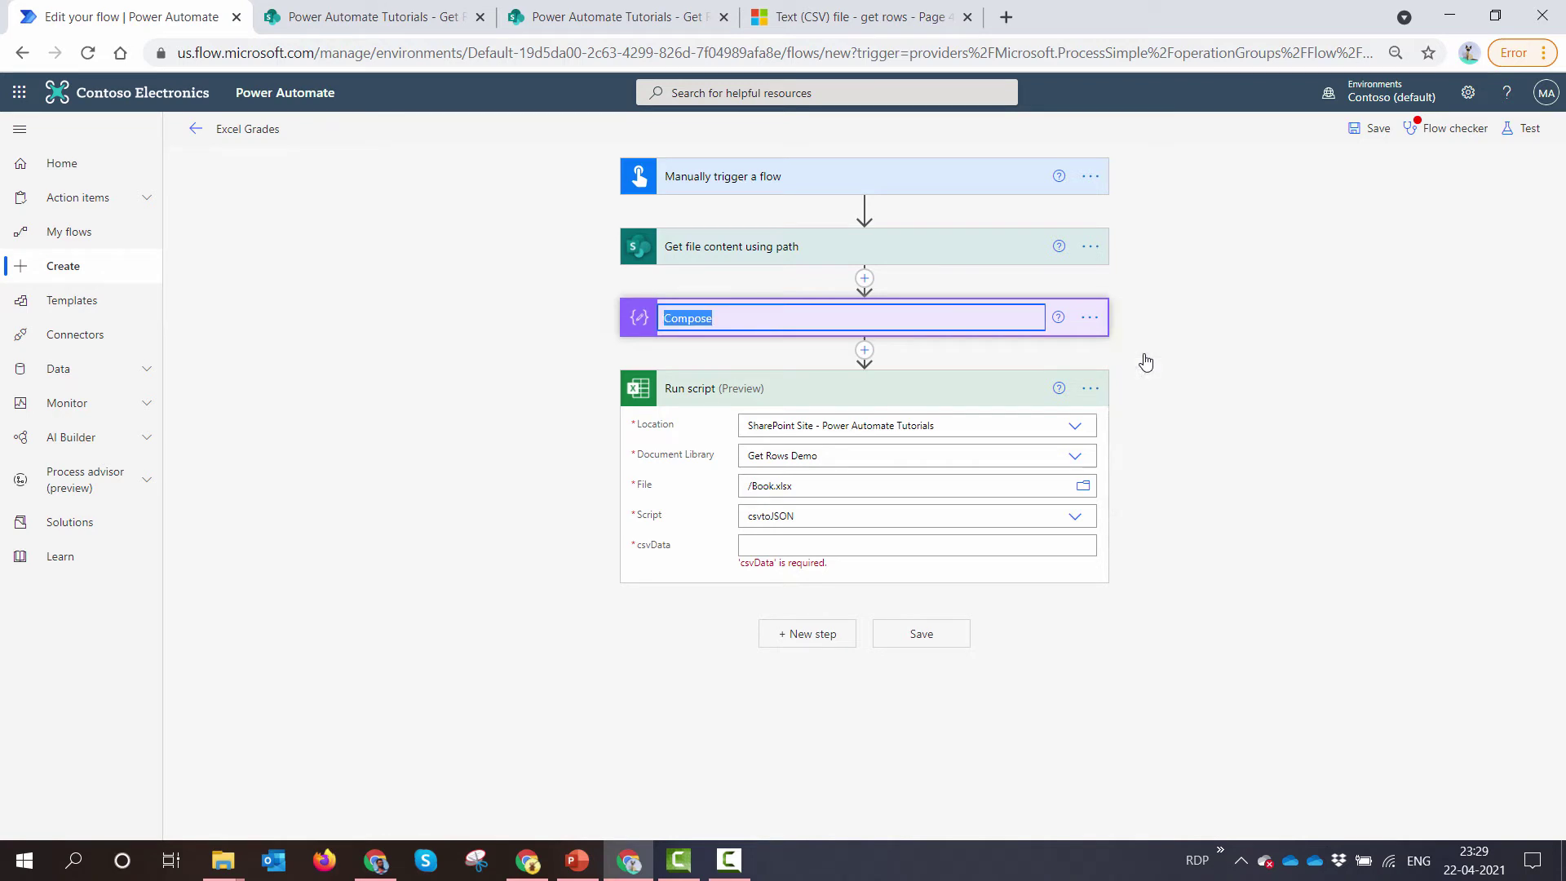
text(CSV Data)
click(1188, 497)
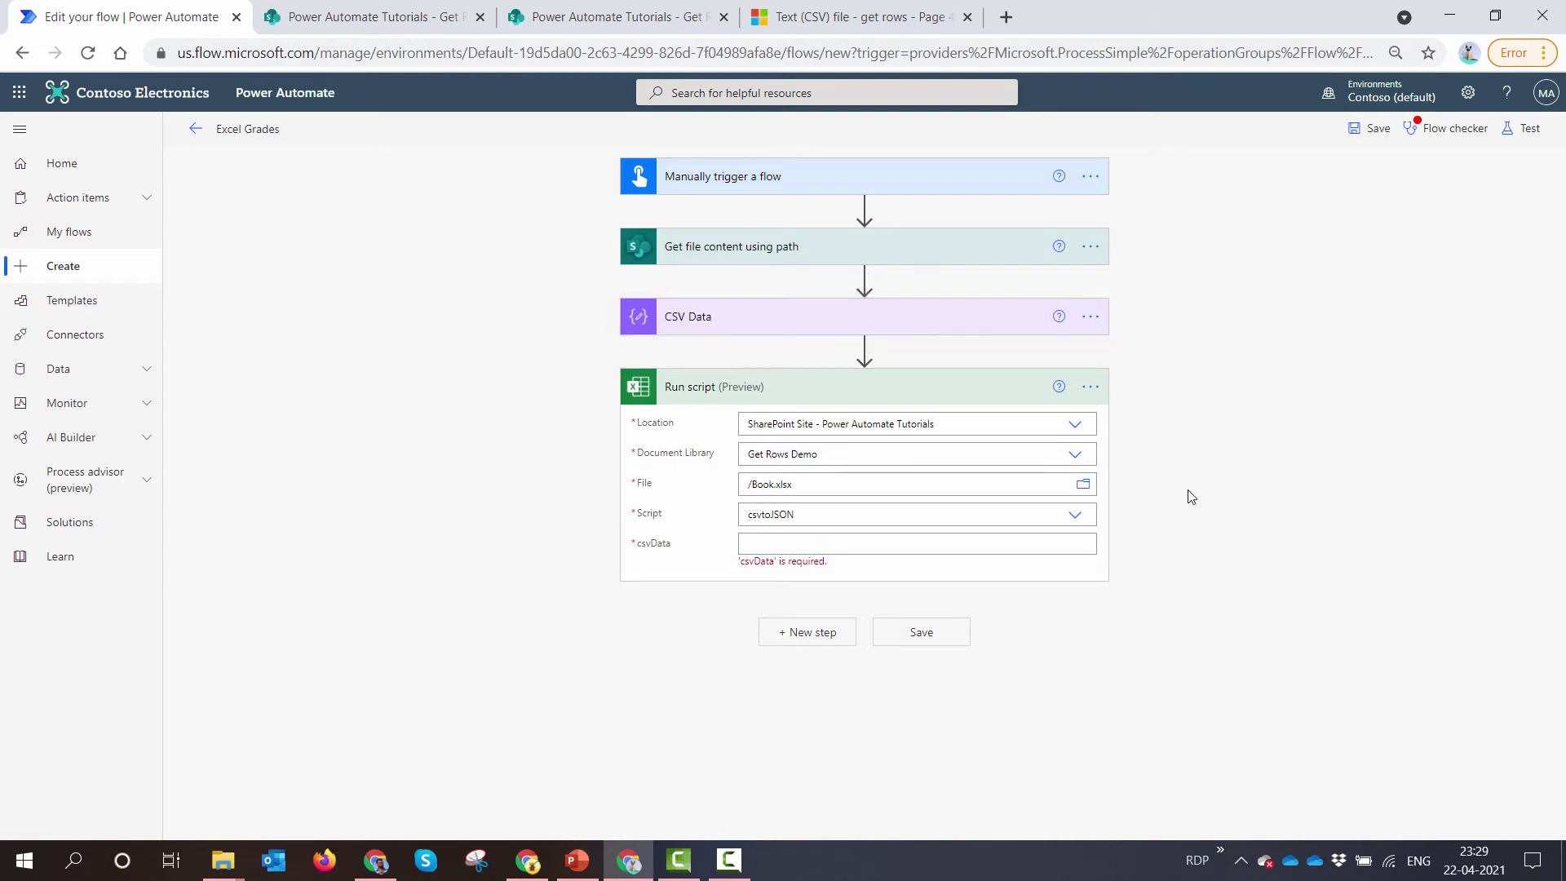
Fill the Run script csvData input with the CSV Data step's Outputs.
click(979, 544)
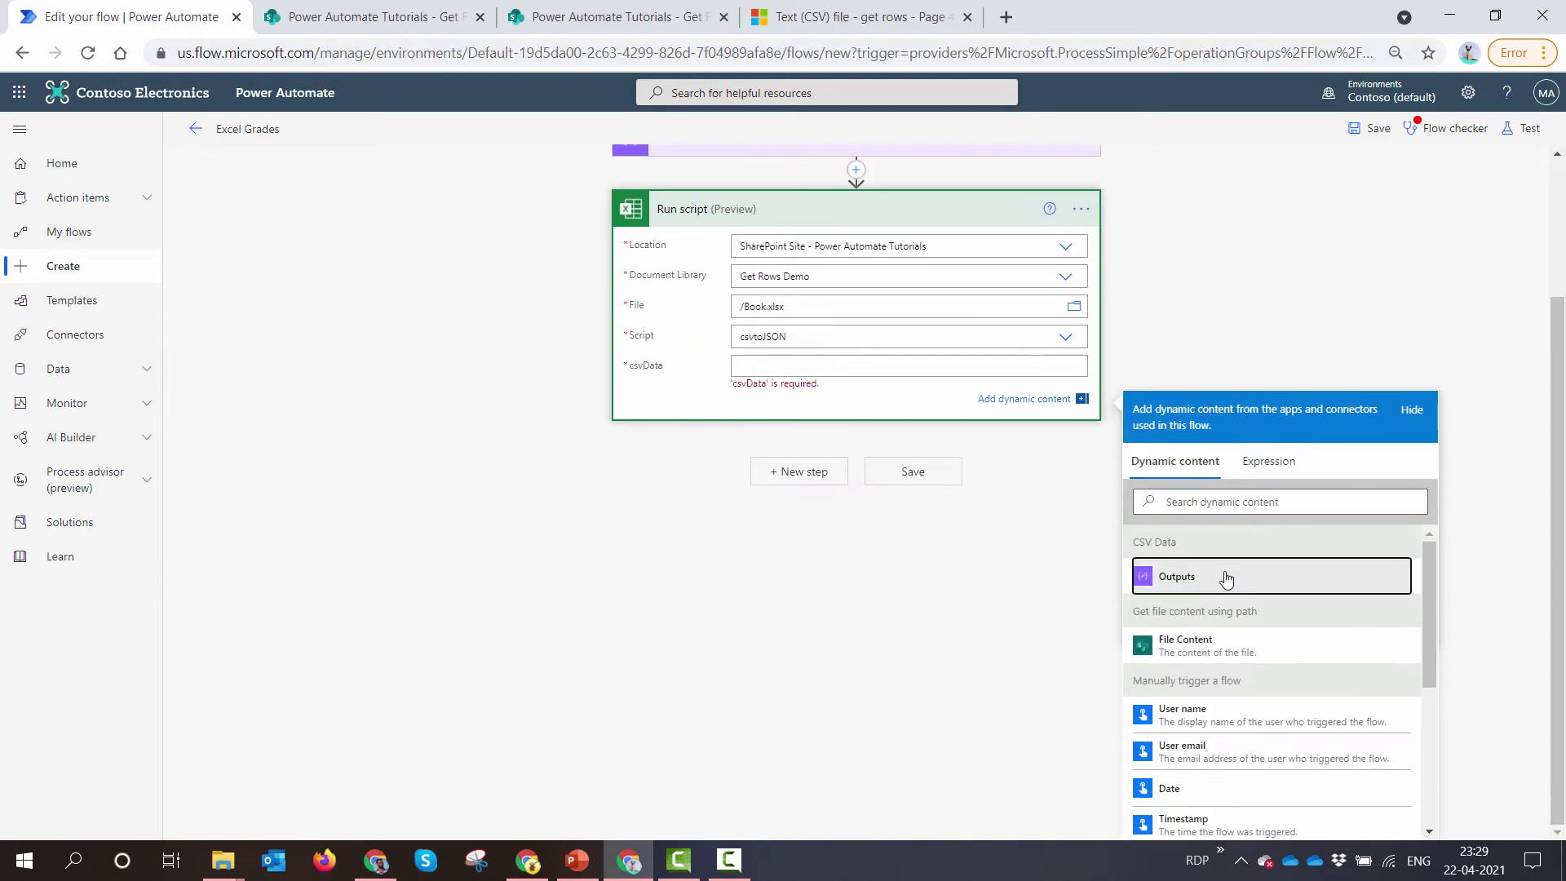
click(1223, 577)
click(1376, 263)
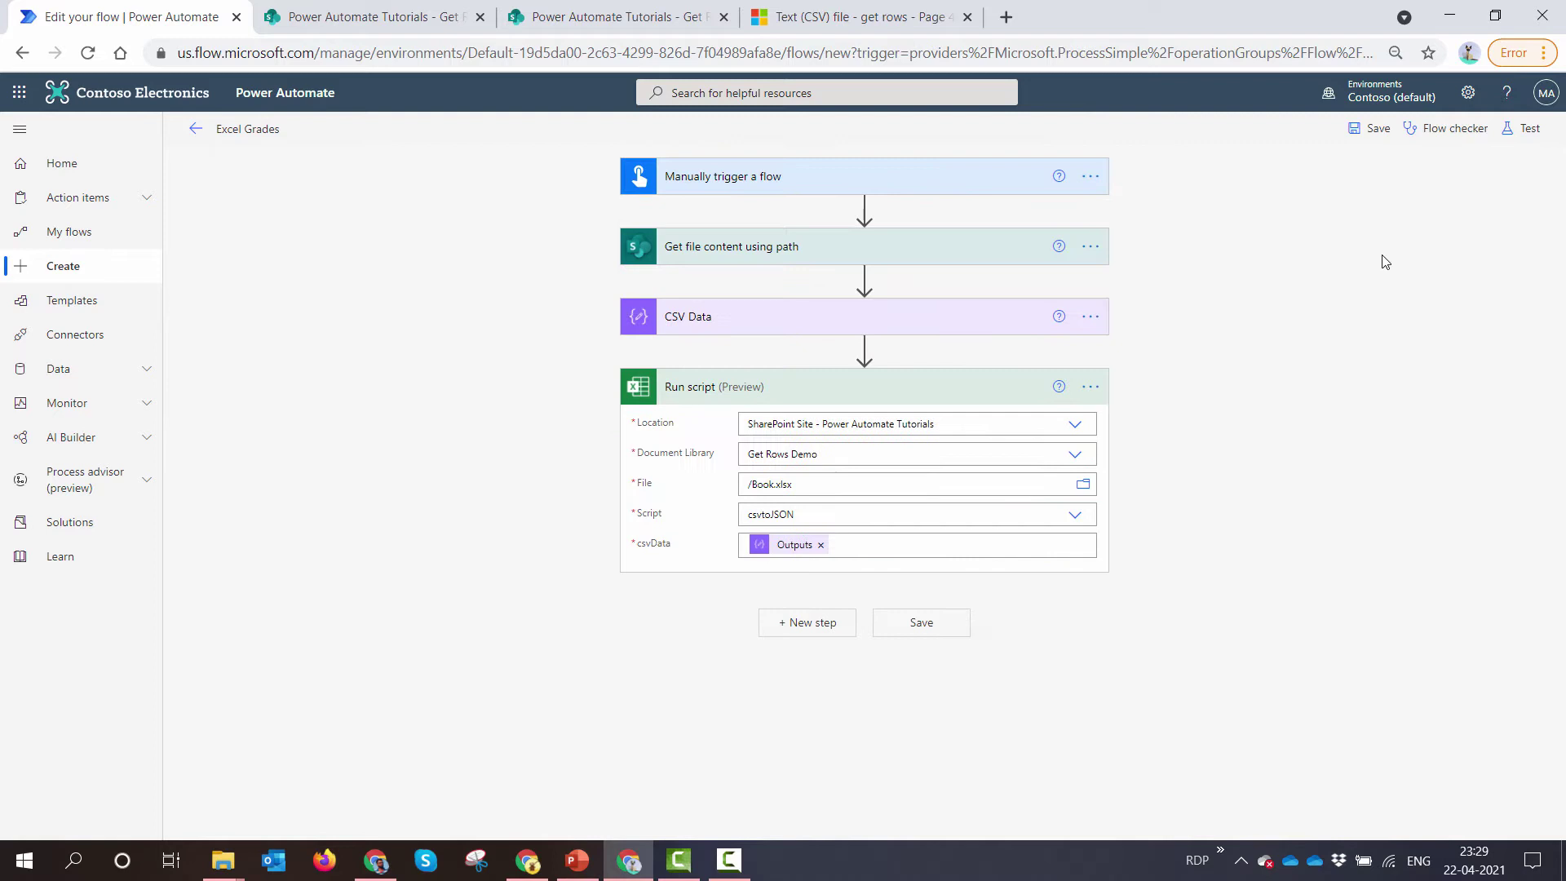
Save the Excel Grades flow and run a manual test.
click(1387, 130)
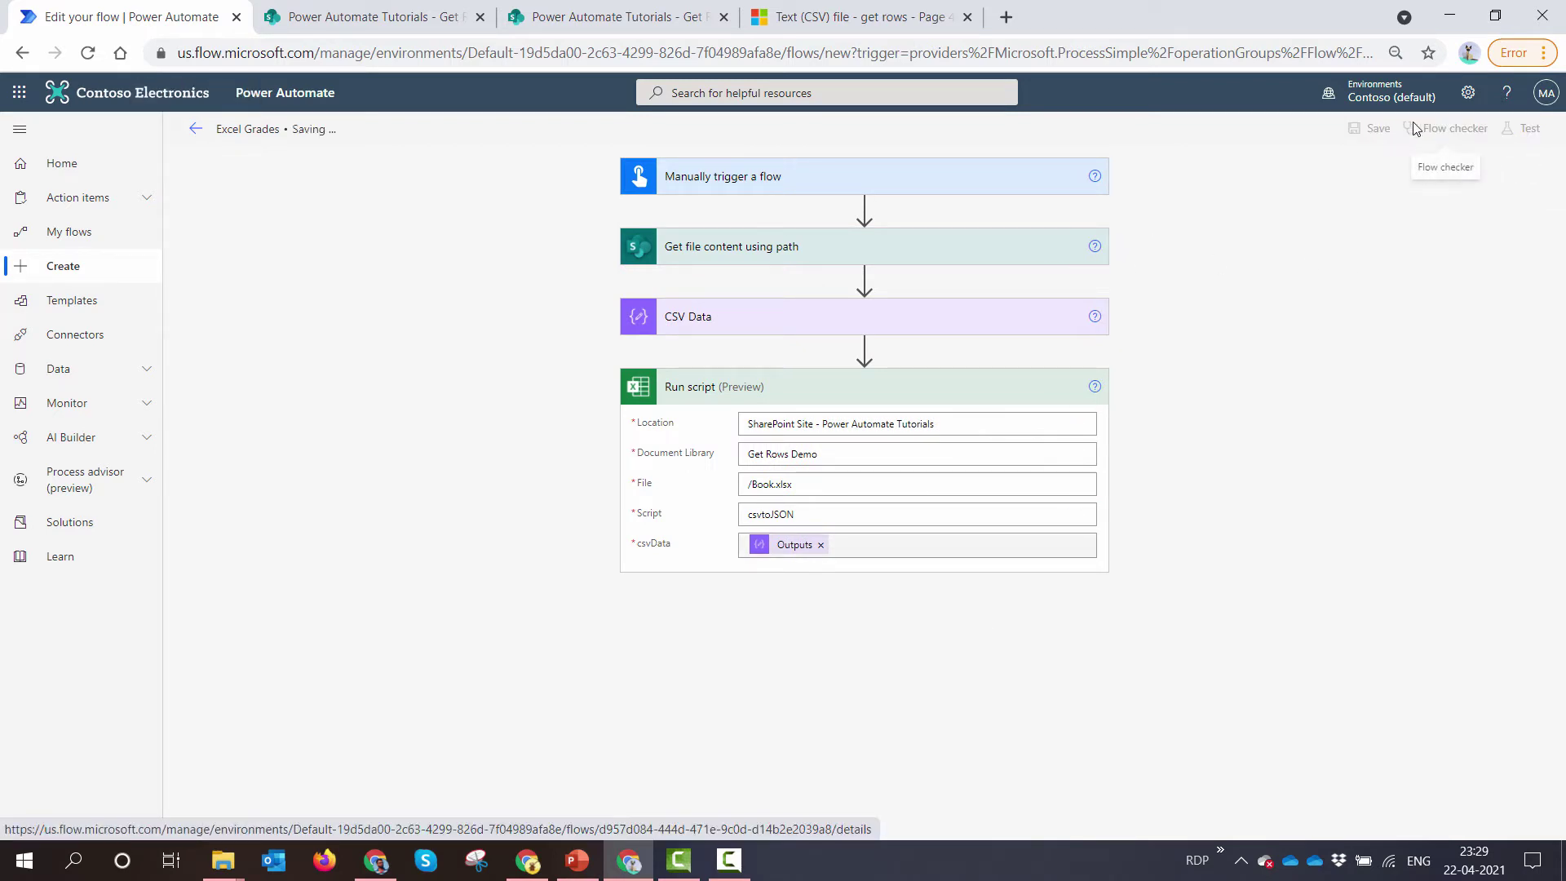
click(1530, 139)
click(1362, 175)
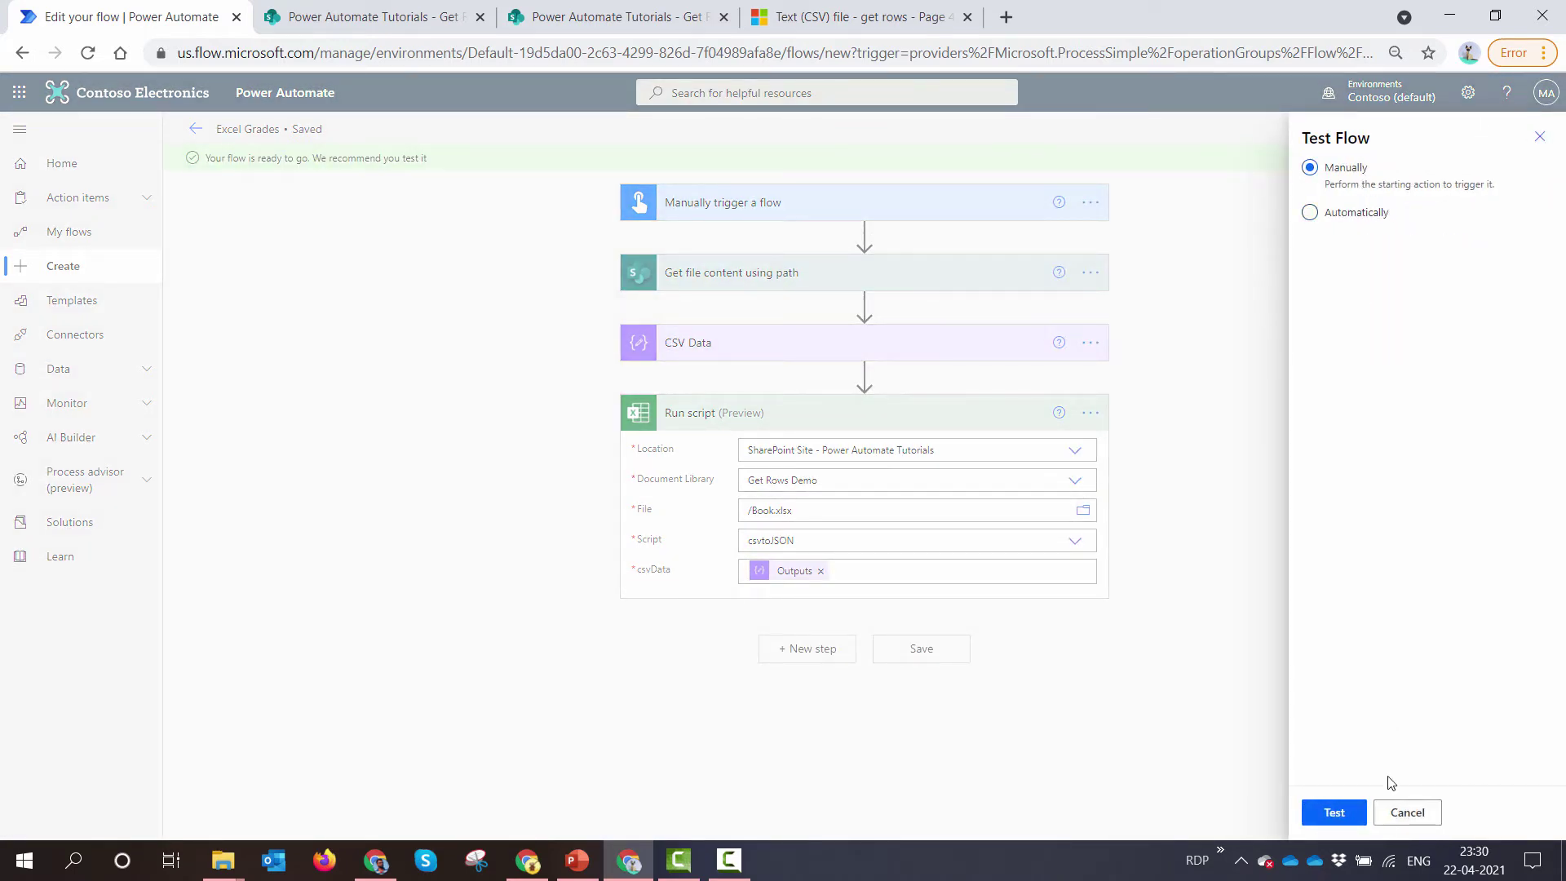
click(1334, 812)
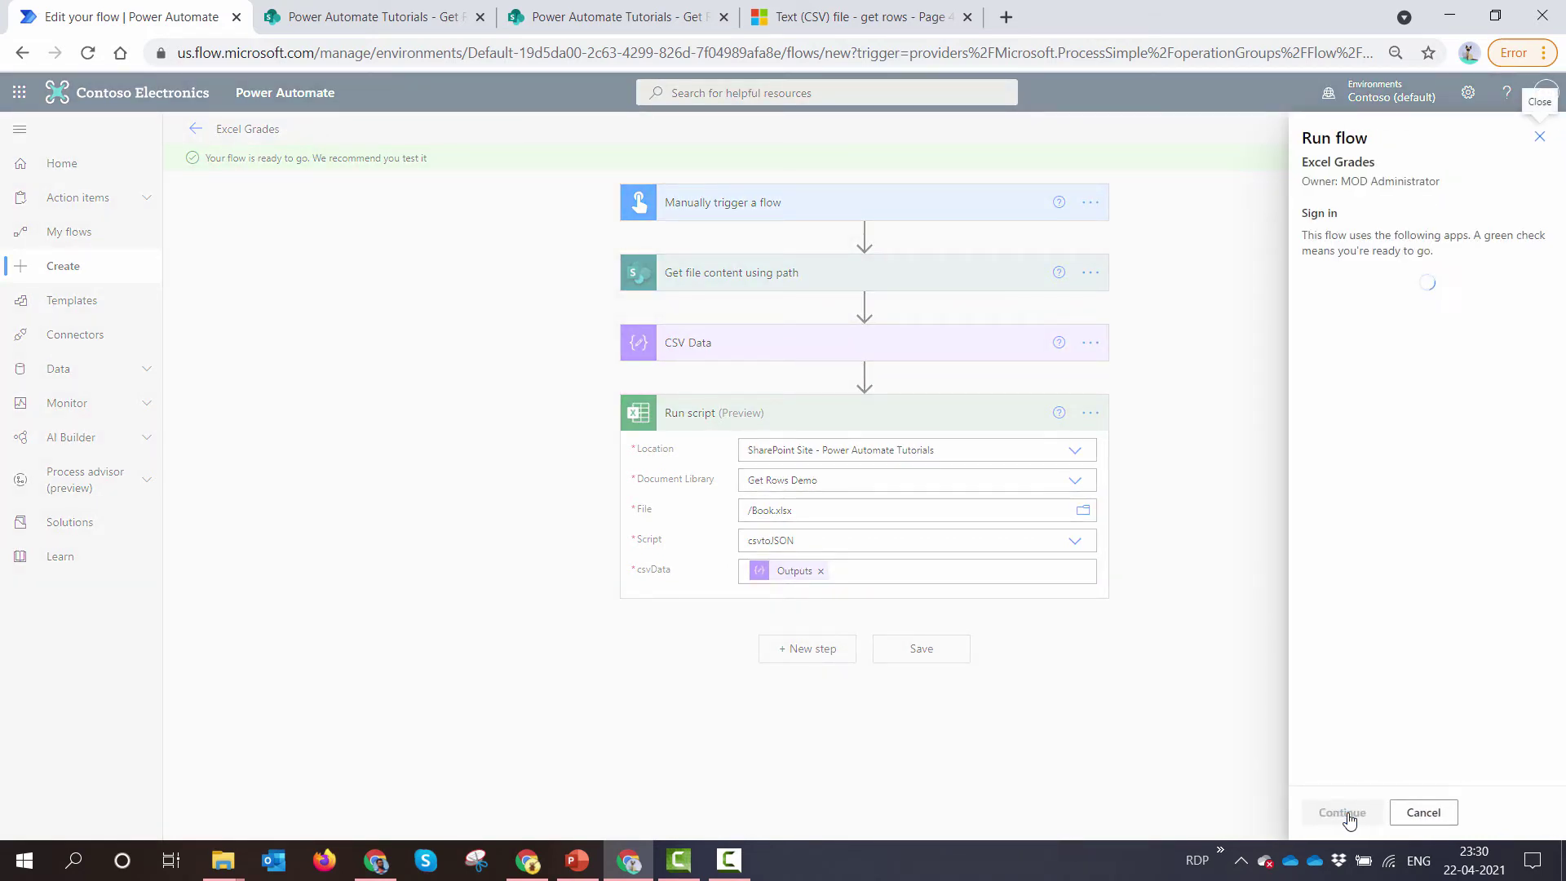
click(1346, 812)
click(1330, 809)
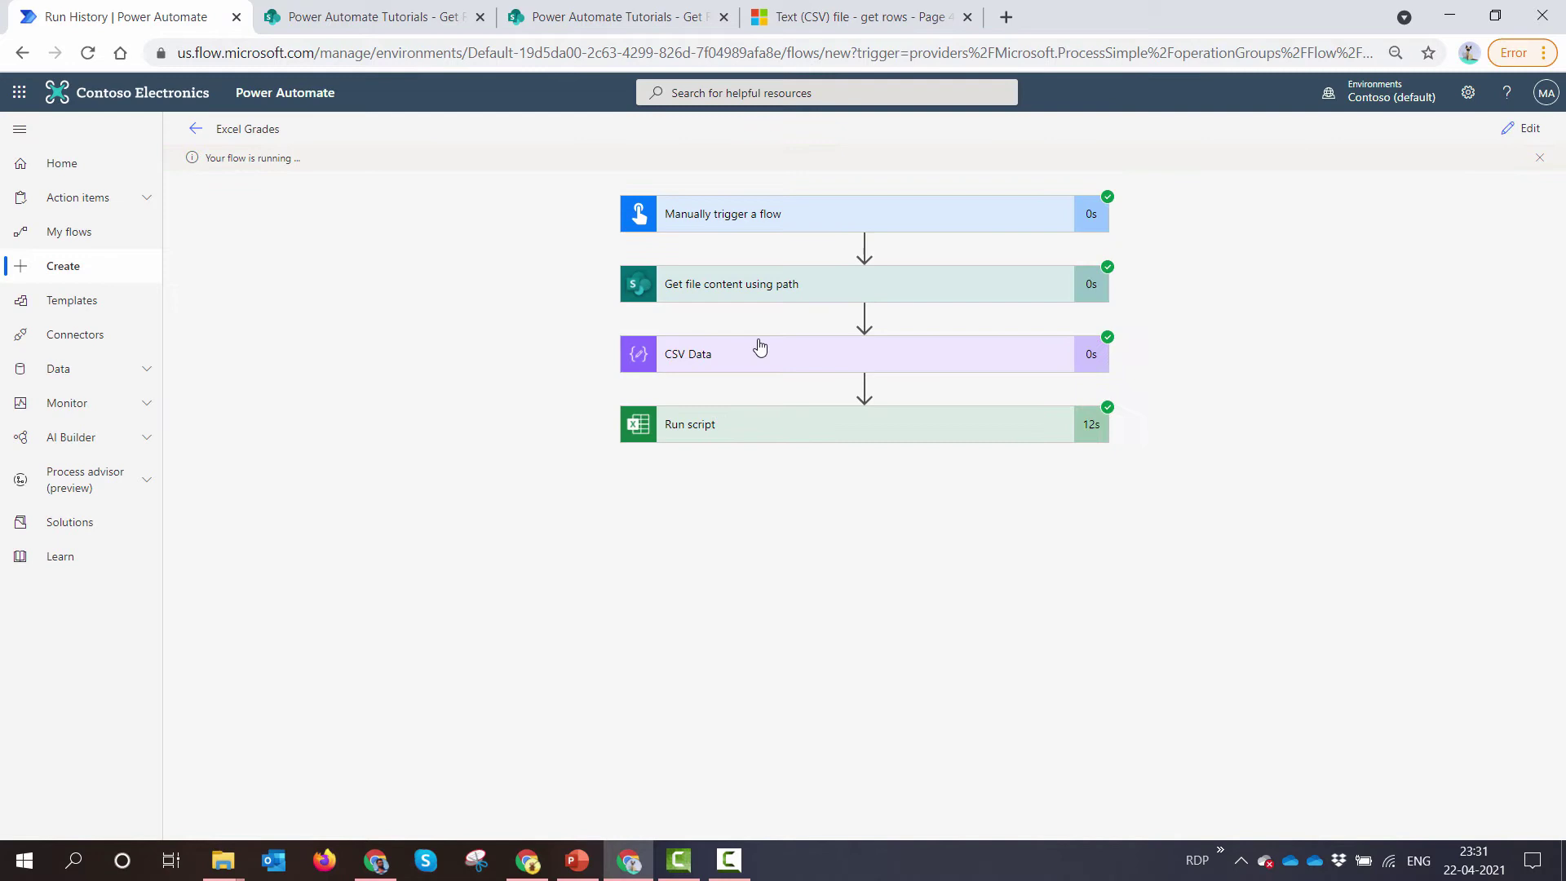
Open the Run script step's run details and select its JSON result output.
click(790, 429)
scroll(851, 584, down, 5)
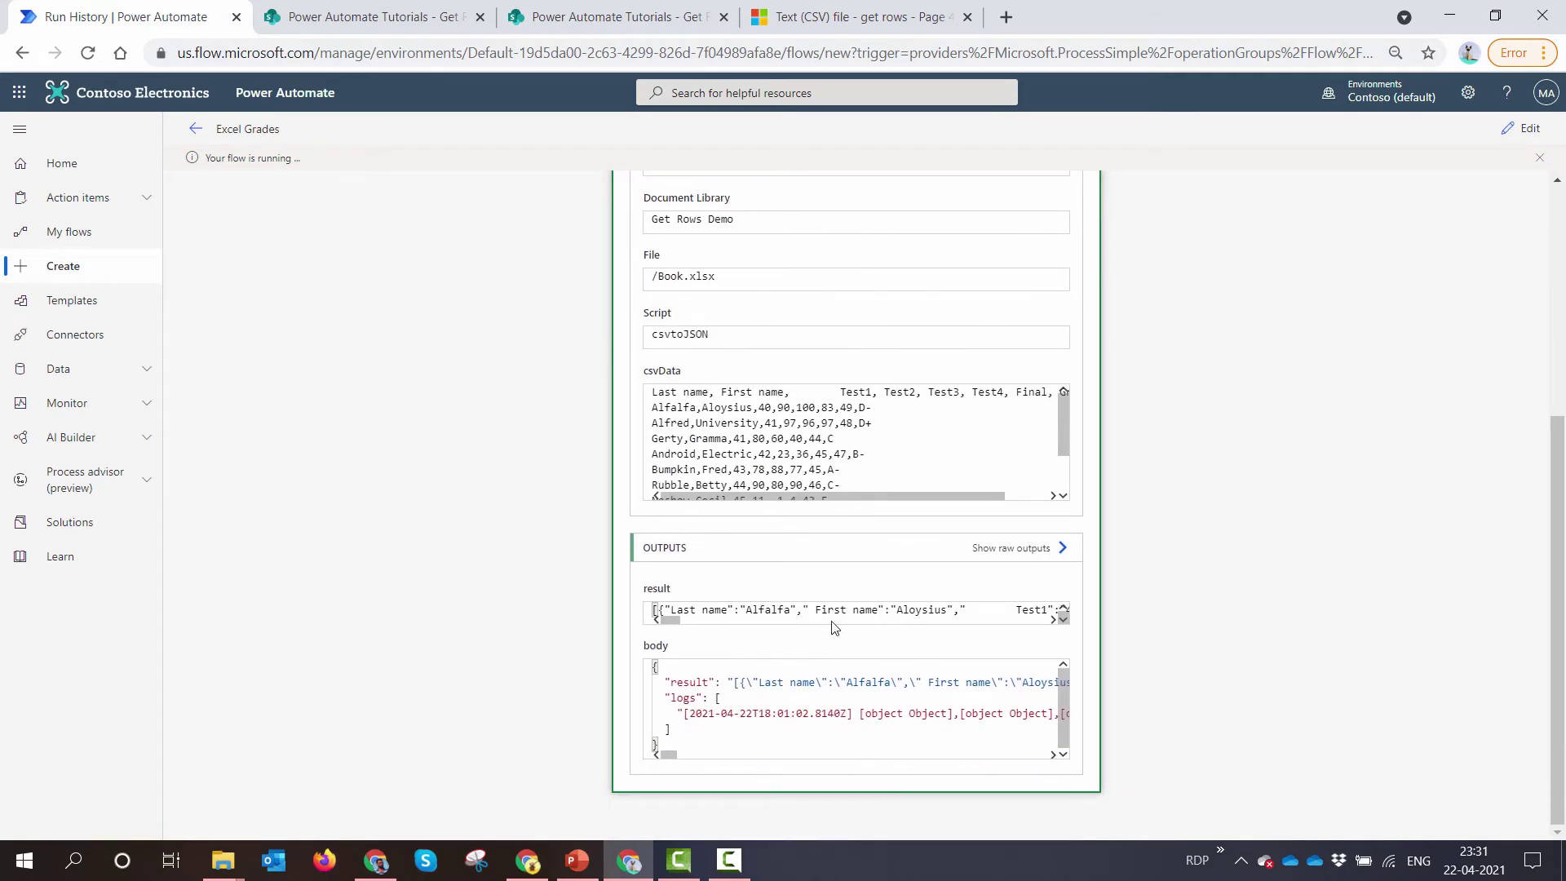
triple_click(835, 613)
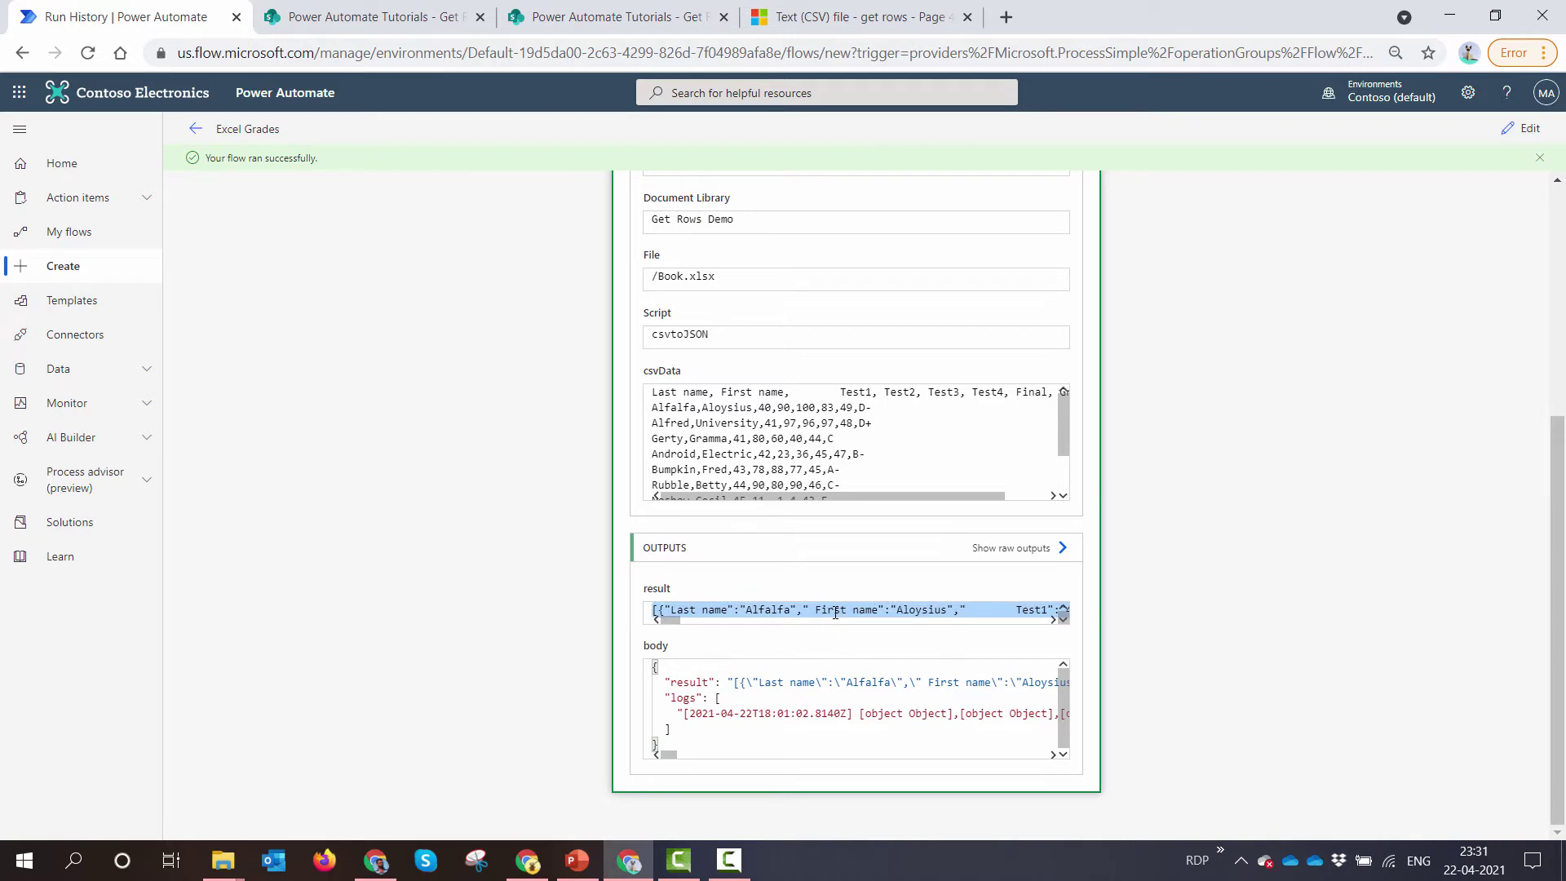
click(425, 862)
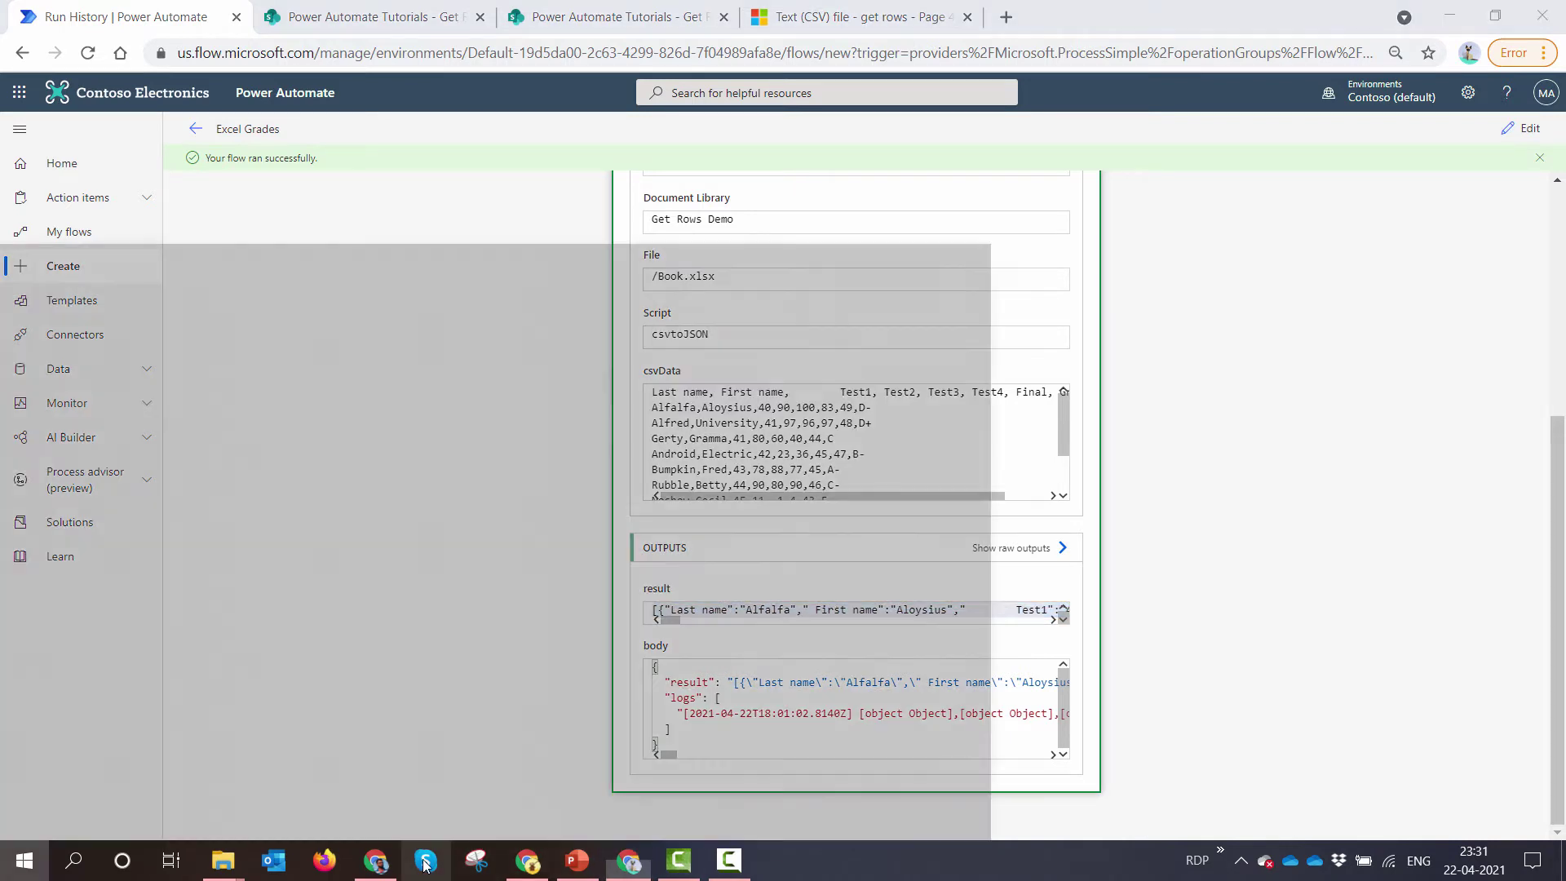
Paste the JSON result into a new maximized Notepad note, highlight the trailing empty Last name record, then minimize it.
key(super)
text(note)
key(Return)
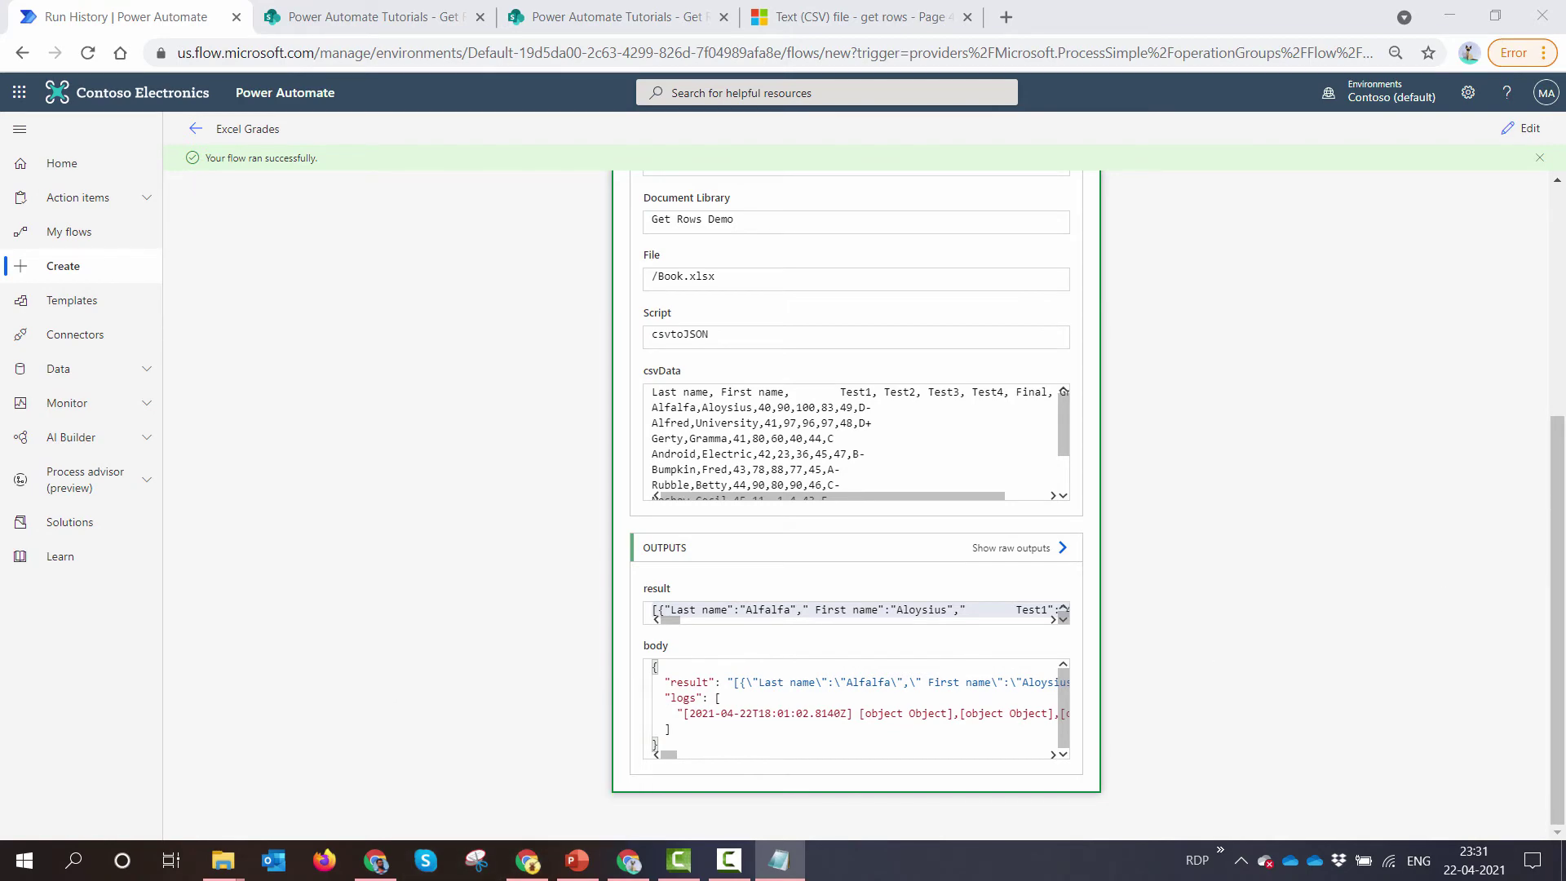
text([{"Last name":"Alfalfa"," First name":"Aloysius","        Test1":"40"," Test2":"90"," Test3":"100"," Test4":"83"," Final":"49"," Grade\r":"D-\r"},{"Last name":"Alfred"," First name":"University","        Test1":"41"," Test2":"97"," Test3":"96"," Test4":"97"," Final":"48"," Grade\r":"D+\r"},{"Last name":"Gerty"," First name":"Gramma","        Test1":"41"," Test2":"80"," Test3":"60"," Test4":"40"," Final":"44"," Grade\r":"C\r"},{"Last name":"Android"," First name":"Electric","        Test1":"42"," Test2":"23"," Test3":"36"," Test4":"45"," Final":"47"," Grade\r":"B-\r"},{"Last name":"Bumpkin"," First name":"Fred","        Test1":"43"," Test2":"78"," Test3":"88"," Test4":"77"," Final":"45"," Grade\r":"A-\r"},{"Last name":"Rubble"," First name":"Betty","        Test1":"44"," Test2":"90"," Test3":"80"," Test4":"90"," Final":"46"," Grade\r":"C-\r"},{"Last name":"Noshow"," First name":"Cecil","        Test1":"45"," Test2":"11"," Test3":"-1"," Test4":"4"," Final":"43"," Grade\r":"F\r"},{"Last name":"Buff"," First name":"Bif","        Test1":"46"," Test2":"20"," Test3":"30"," Test4":"40"," Final":"50"," Grade\r":"B+\r"},{"Last name":"Airpump"," First name":"Andrew","        Test1":"49"," Test2":"90"," Test3":"100"," Test4":"83"," Final":"50"," Grade\r":"A\r"},{"Last name":""}])
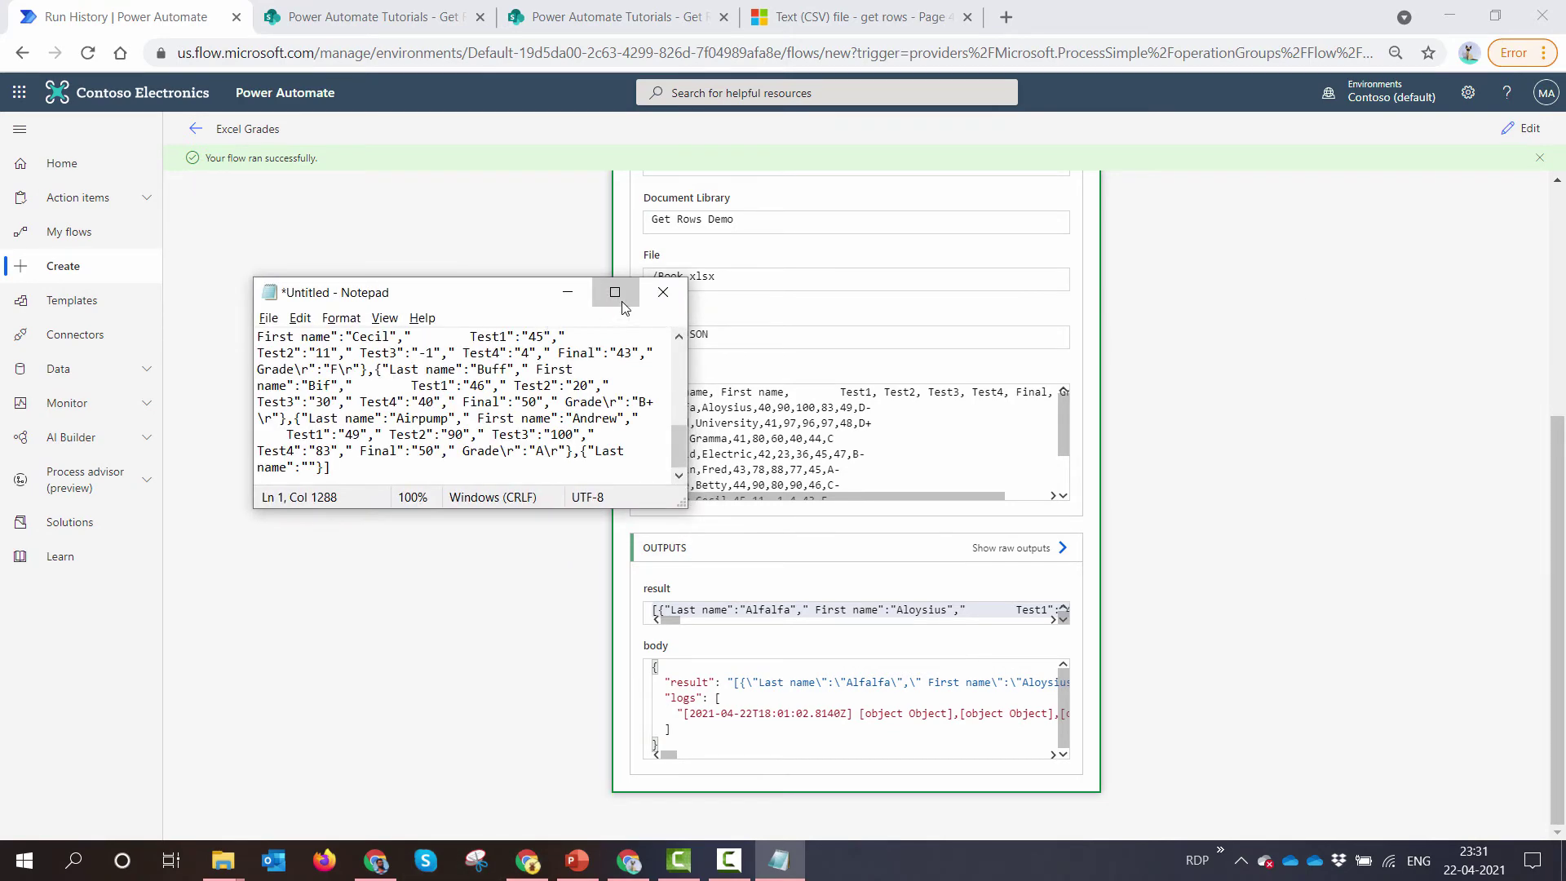
double_click(569, 320)
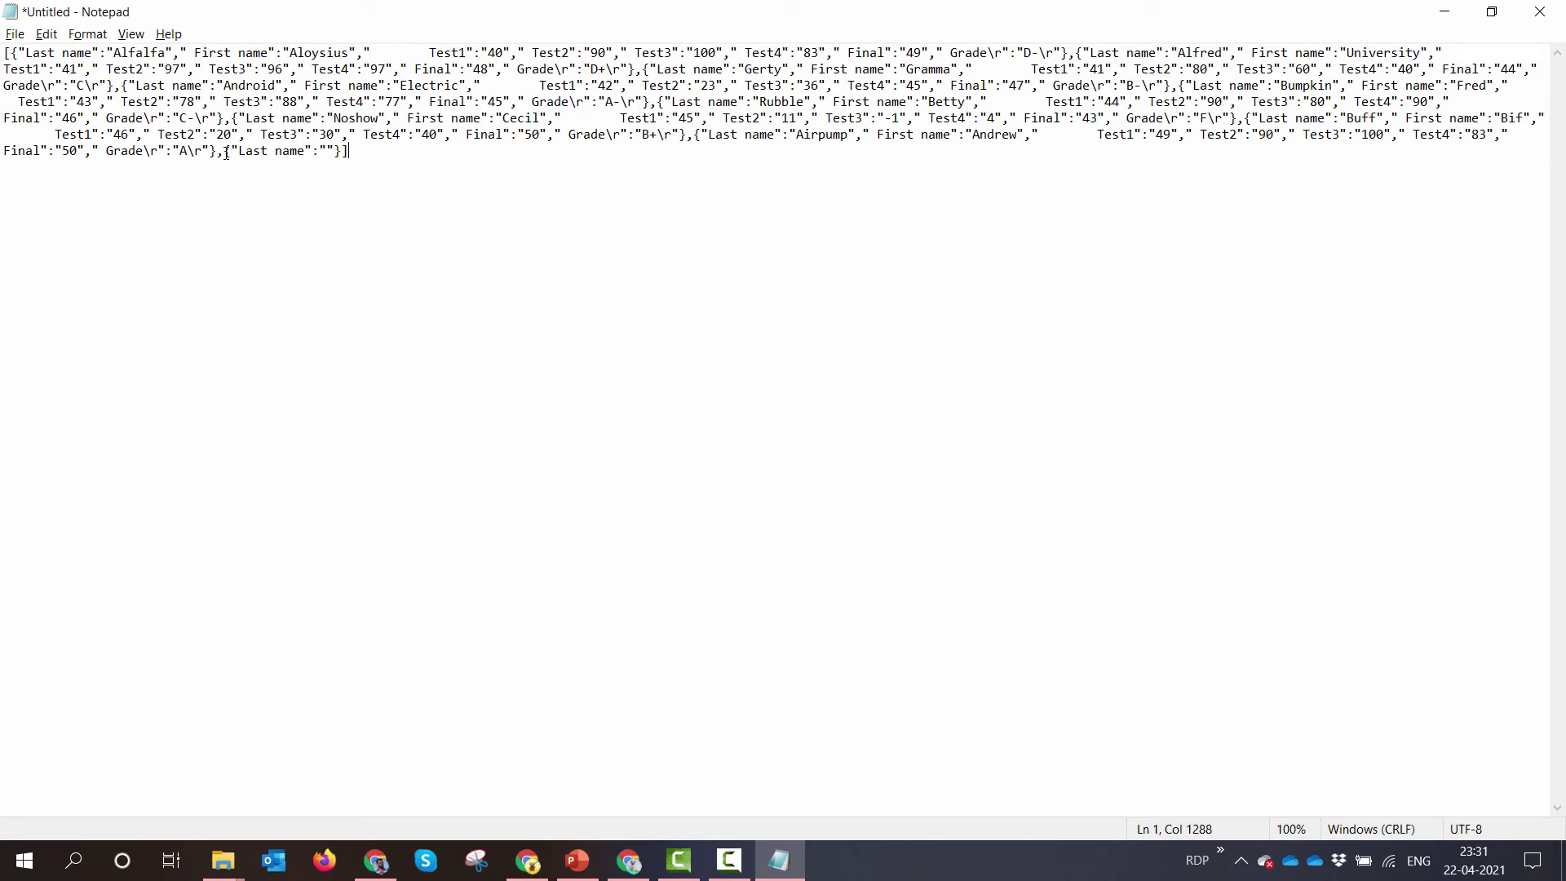
drag(227, 153, 342, 154)
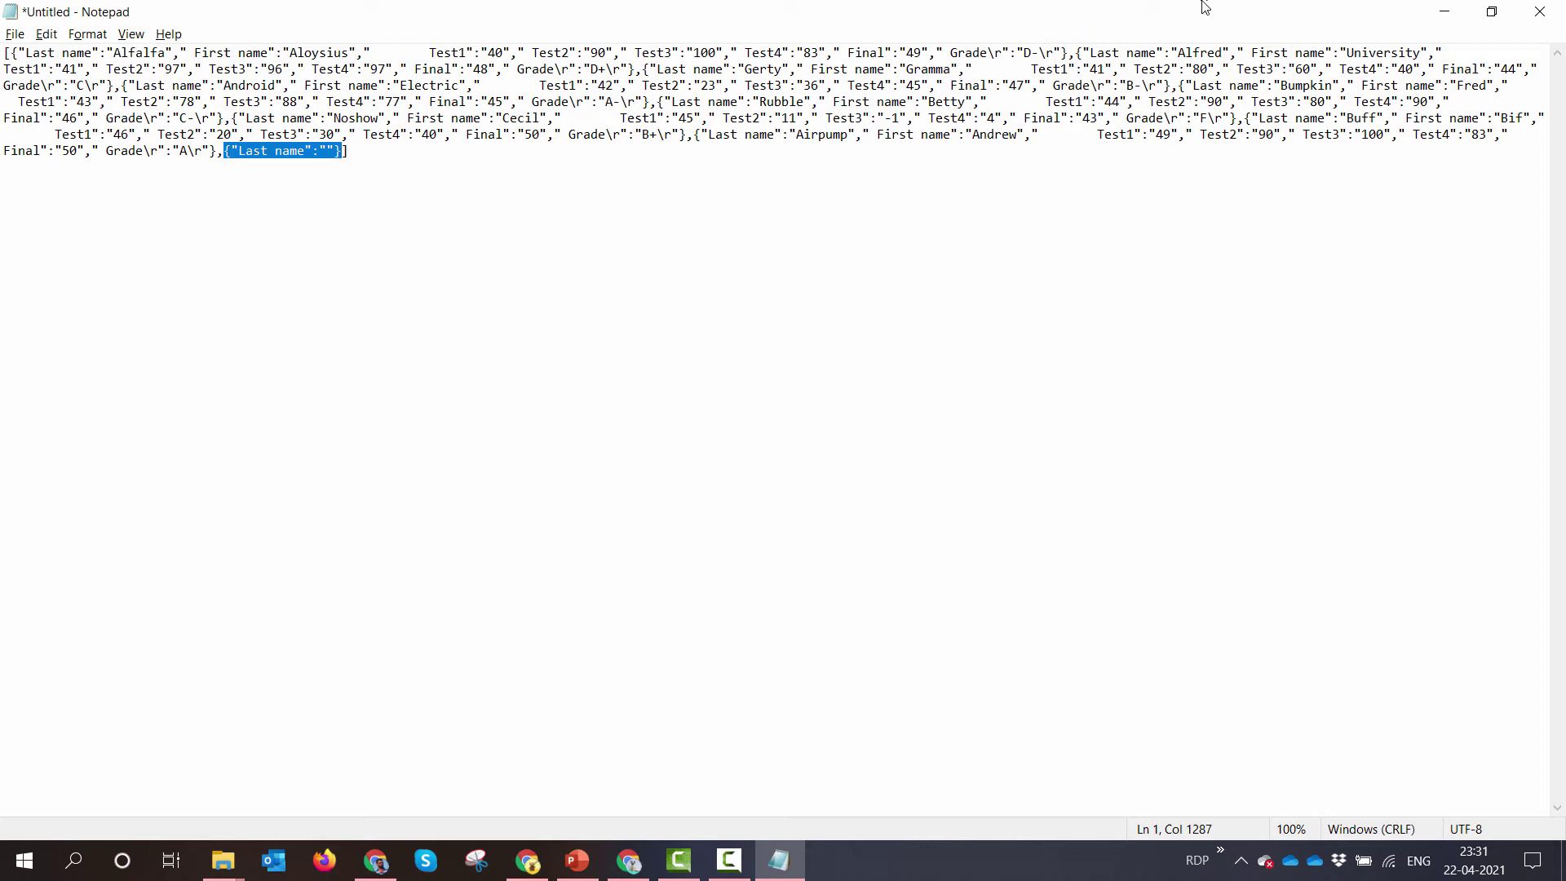
click(1444, 13)
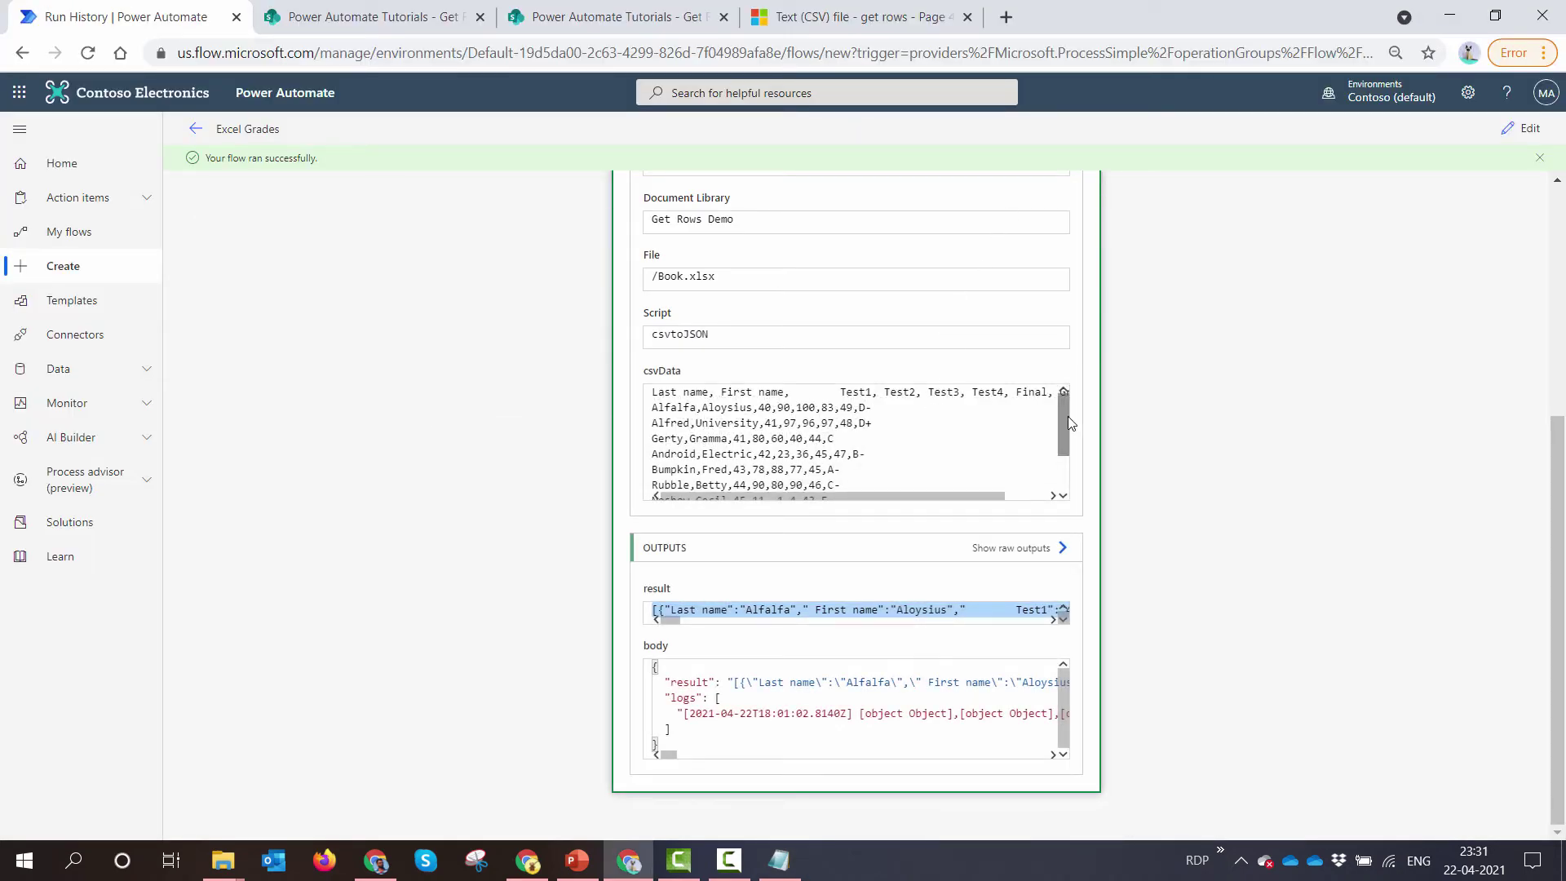
Inspect the end of the run's csvData input, confirming an empty line follows the Airpump, Andrew row.
drag(1065, 424, 1072, 467)
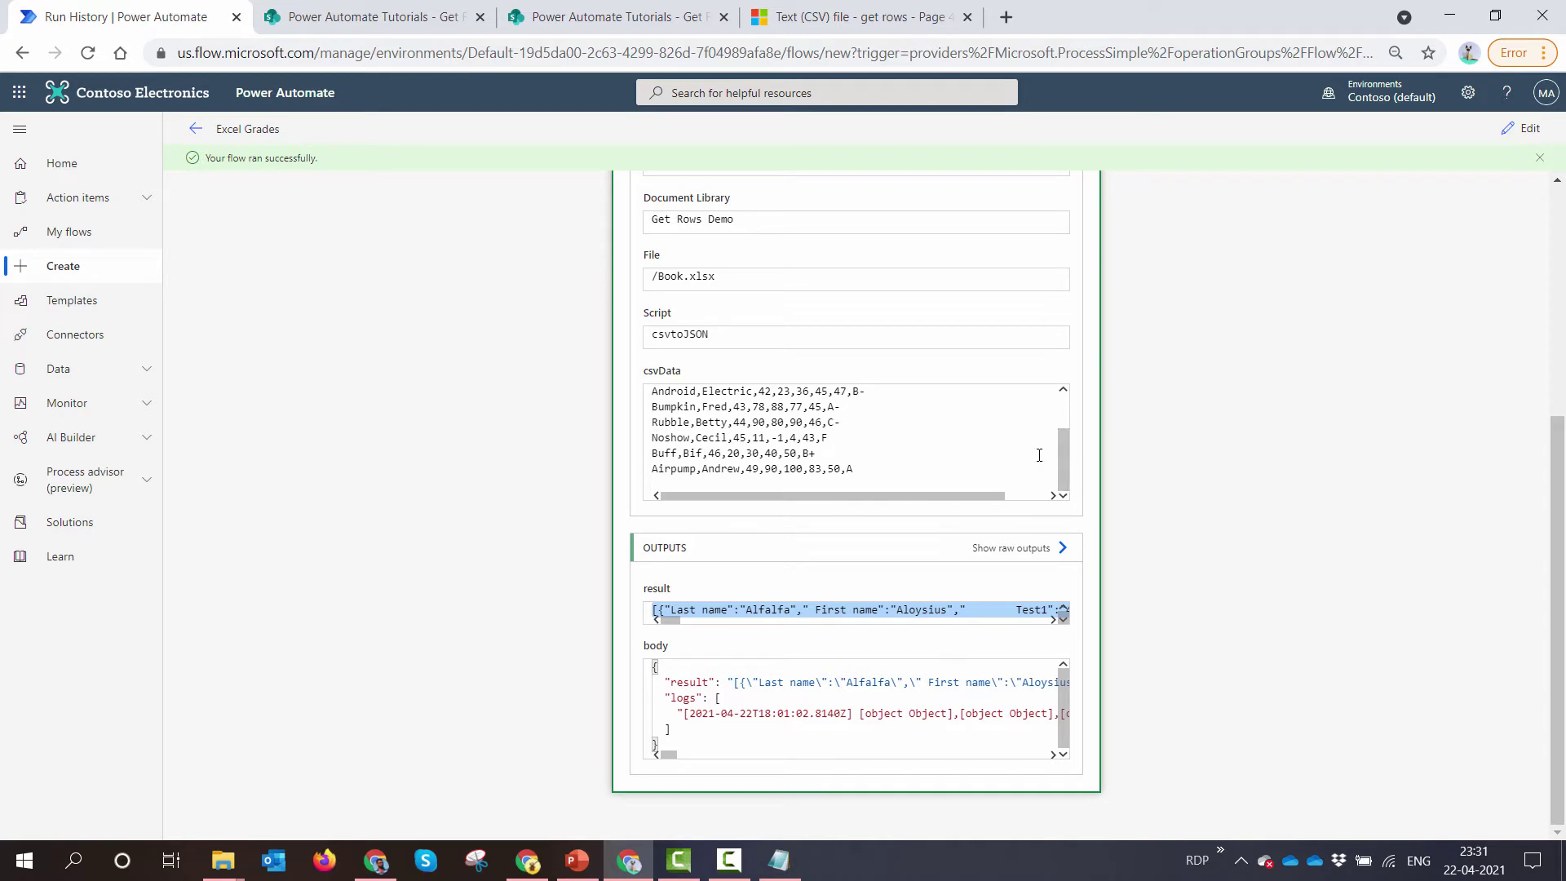
click(869, 473)
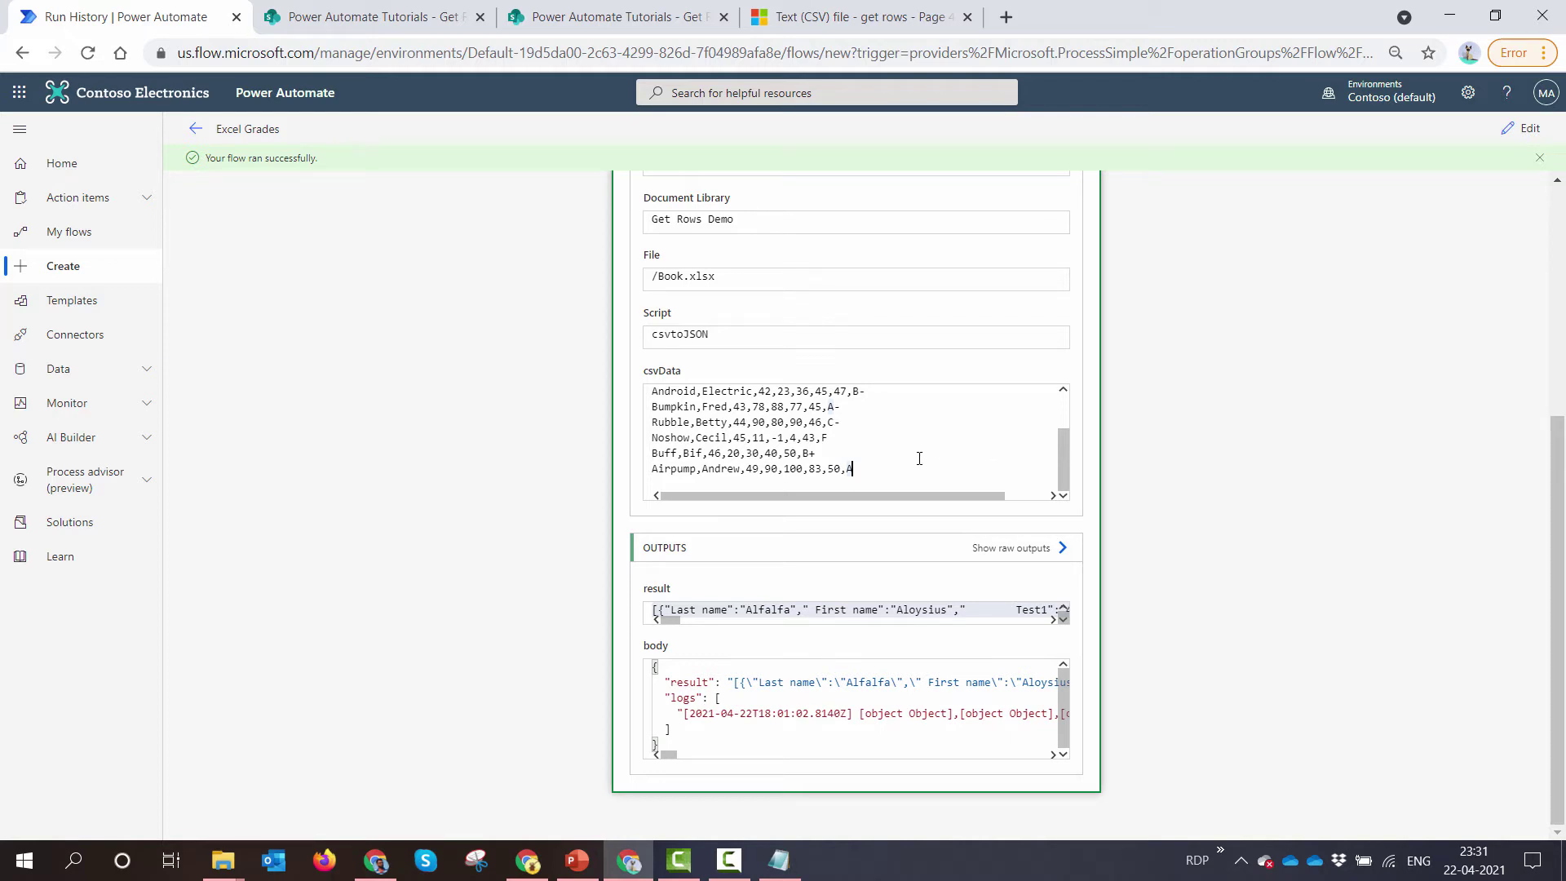
drag(920, 462, 769, 469)
click(669, 483)
key(shift+Up)
click(872, 463)
scroll(1178, 349, up, 1)
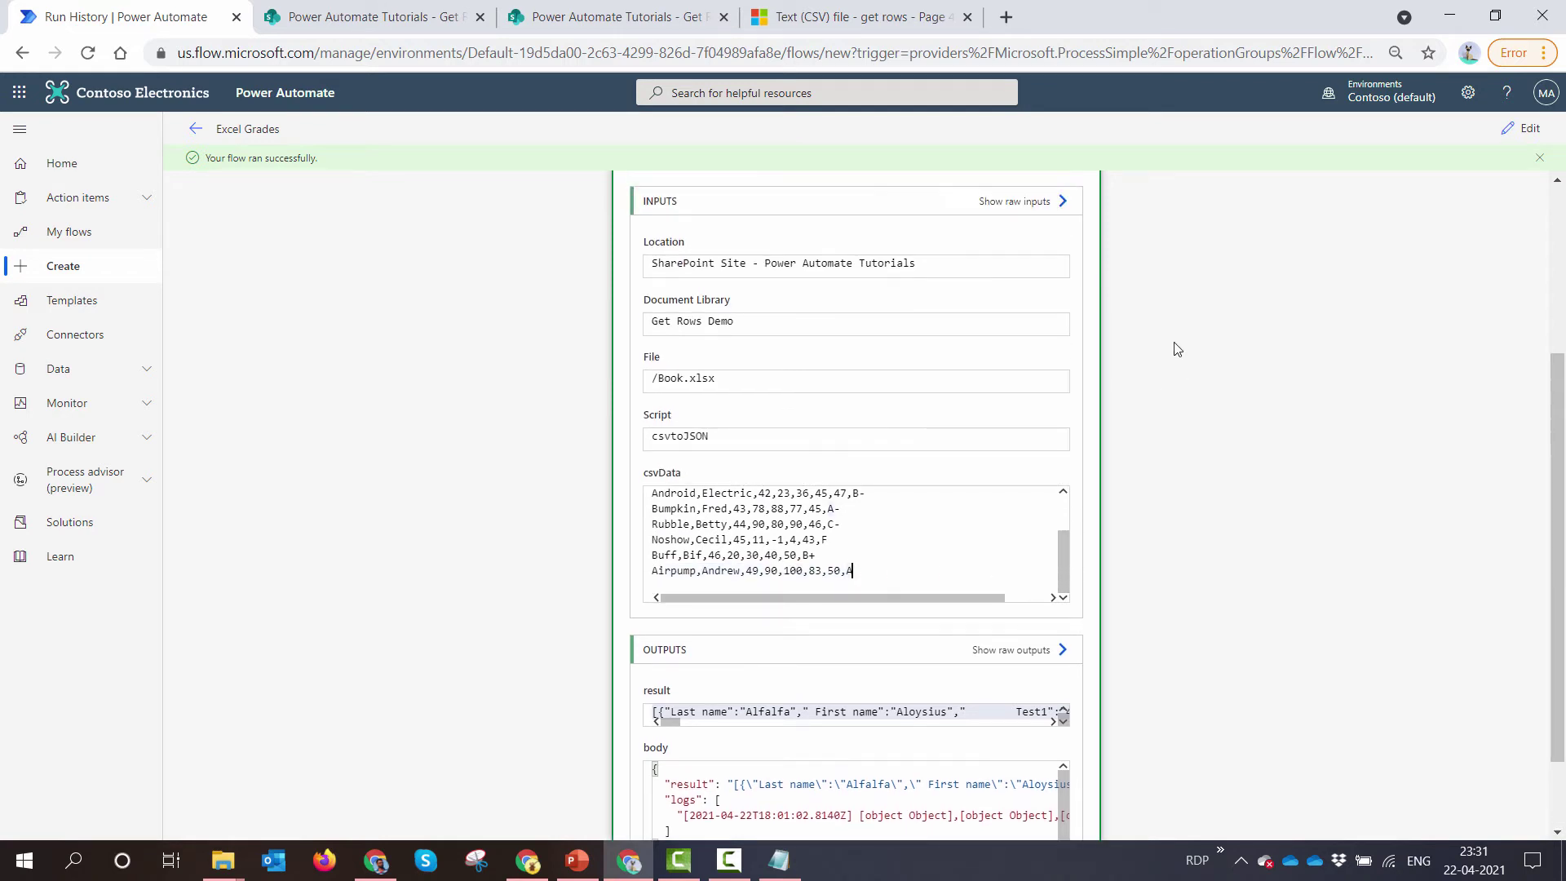
In edit mode, wrap the CSV Data step's base64ToString expression in trim().
click(1522, 128)
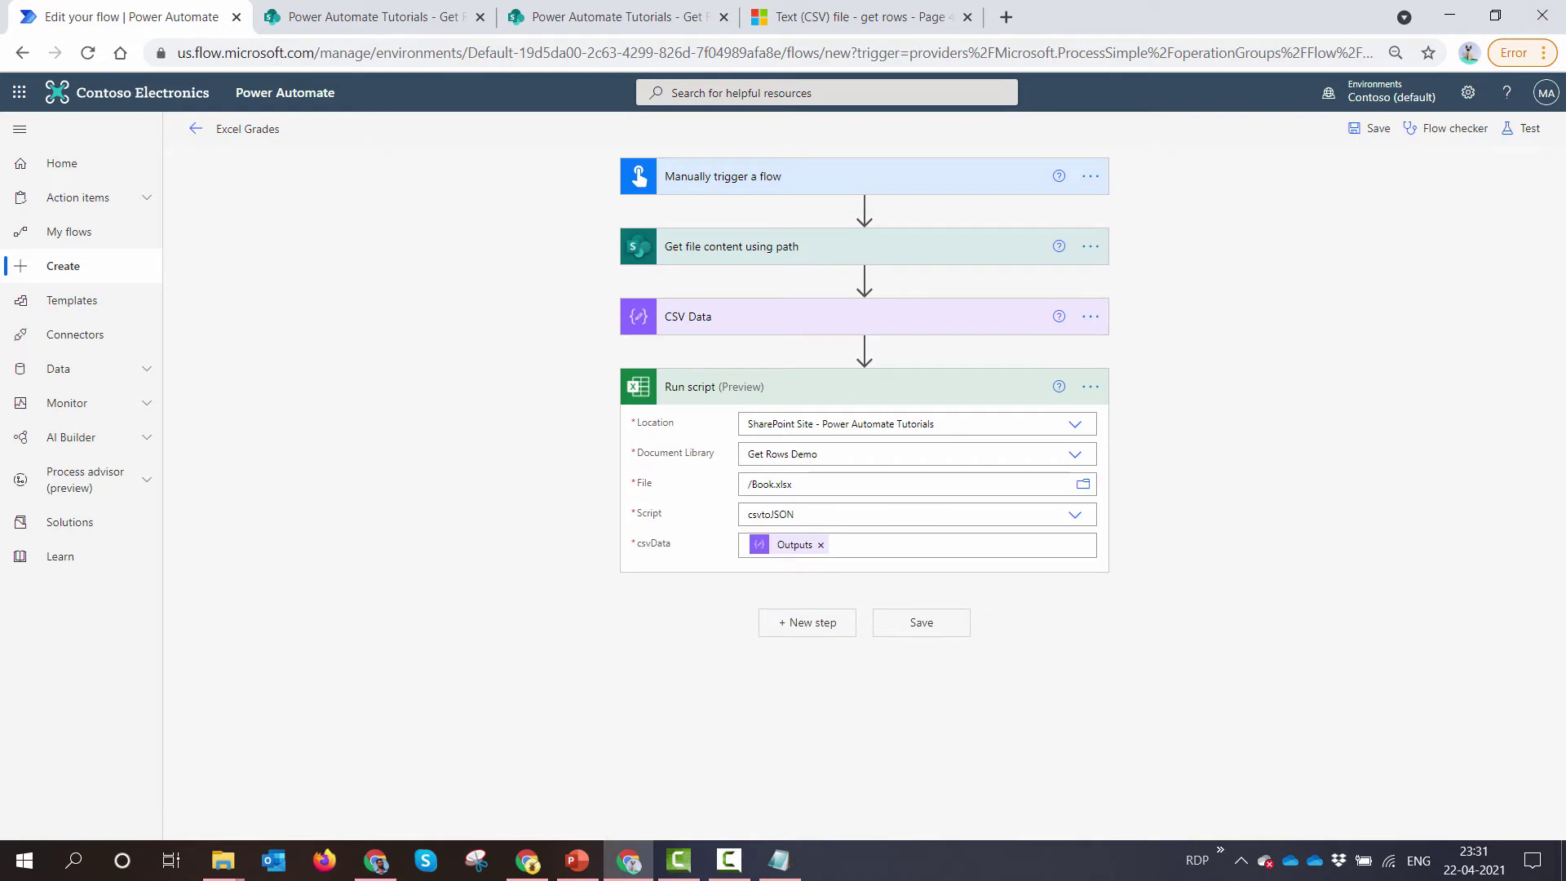
click(892, 332)
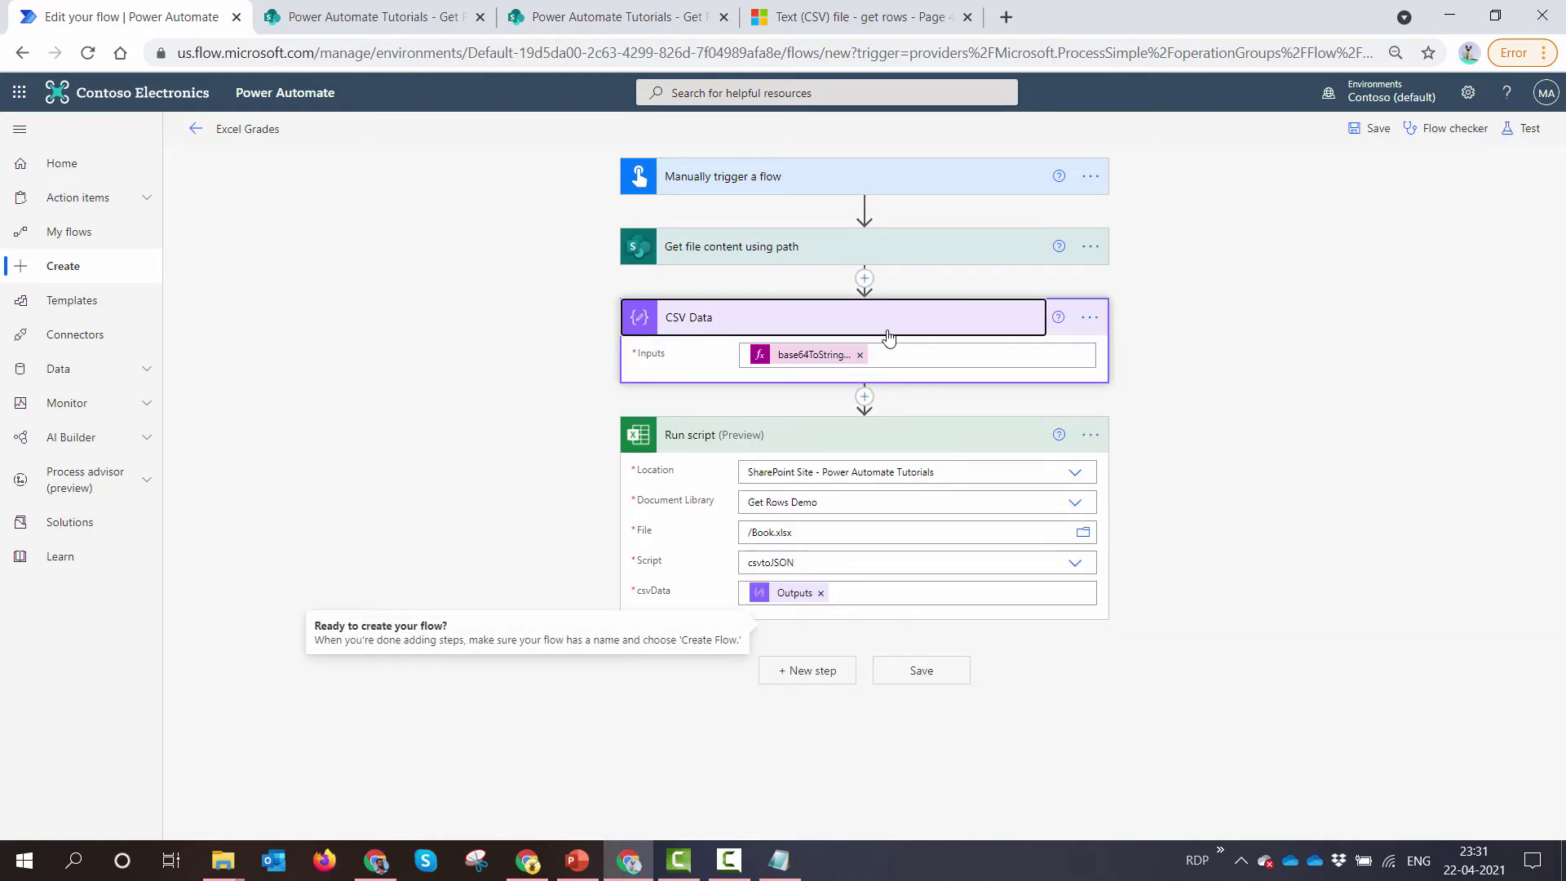
click(853, 354)
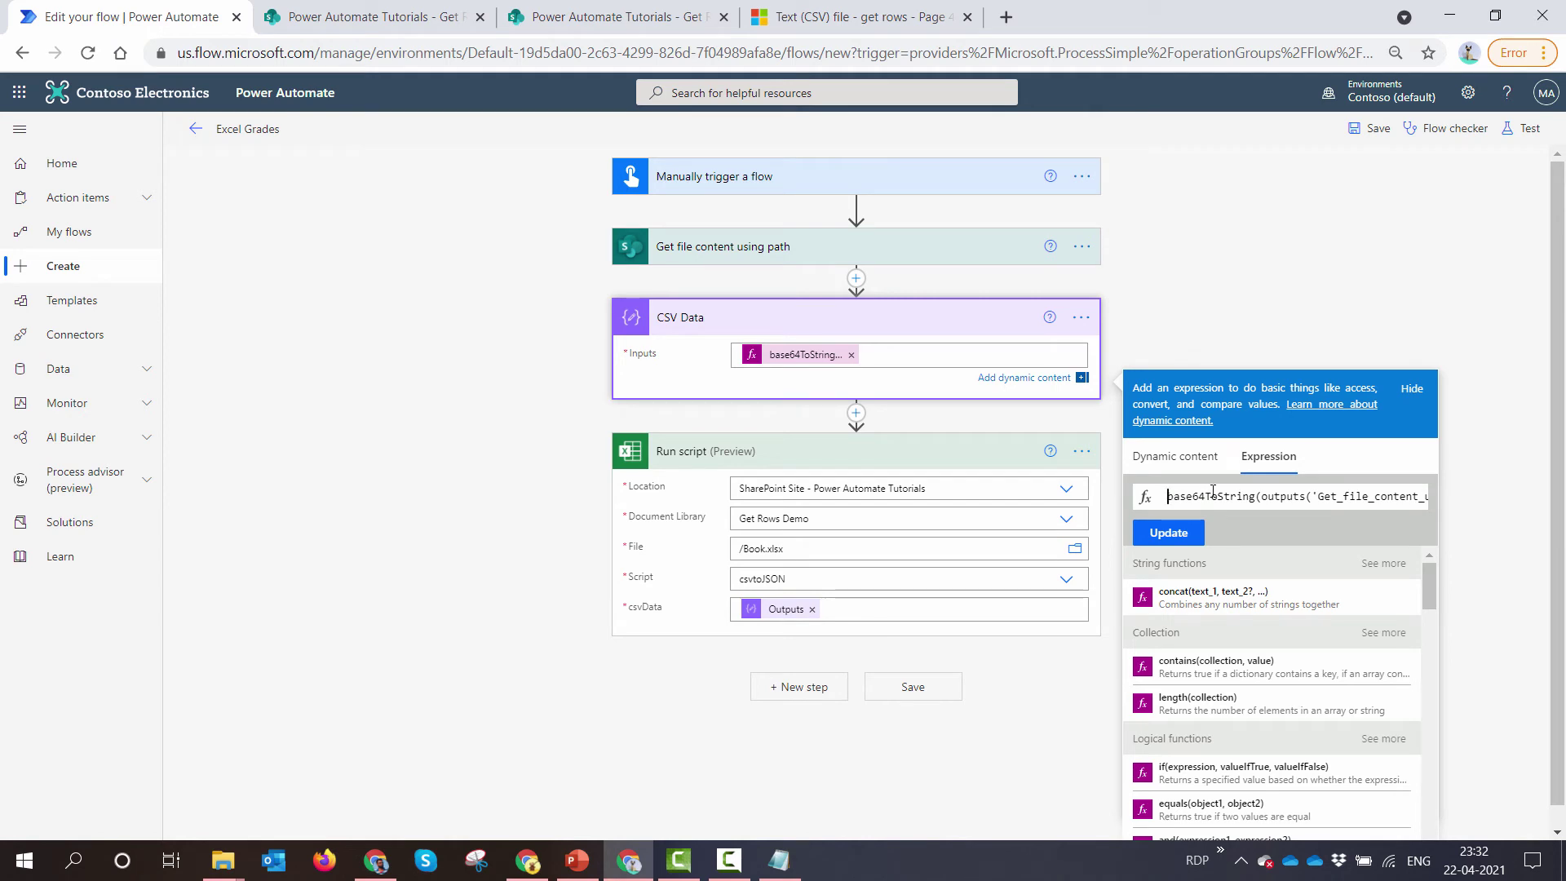
text(trm)
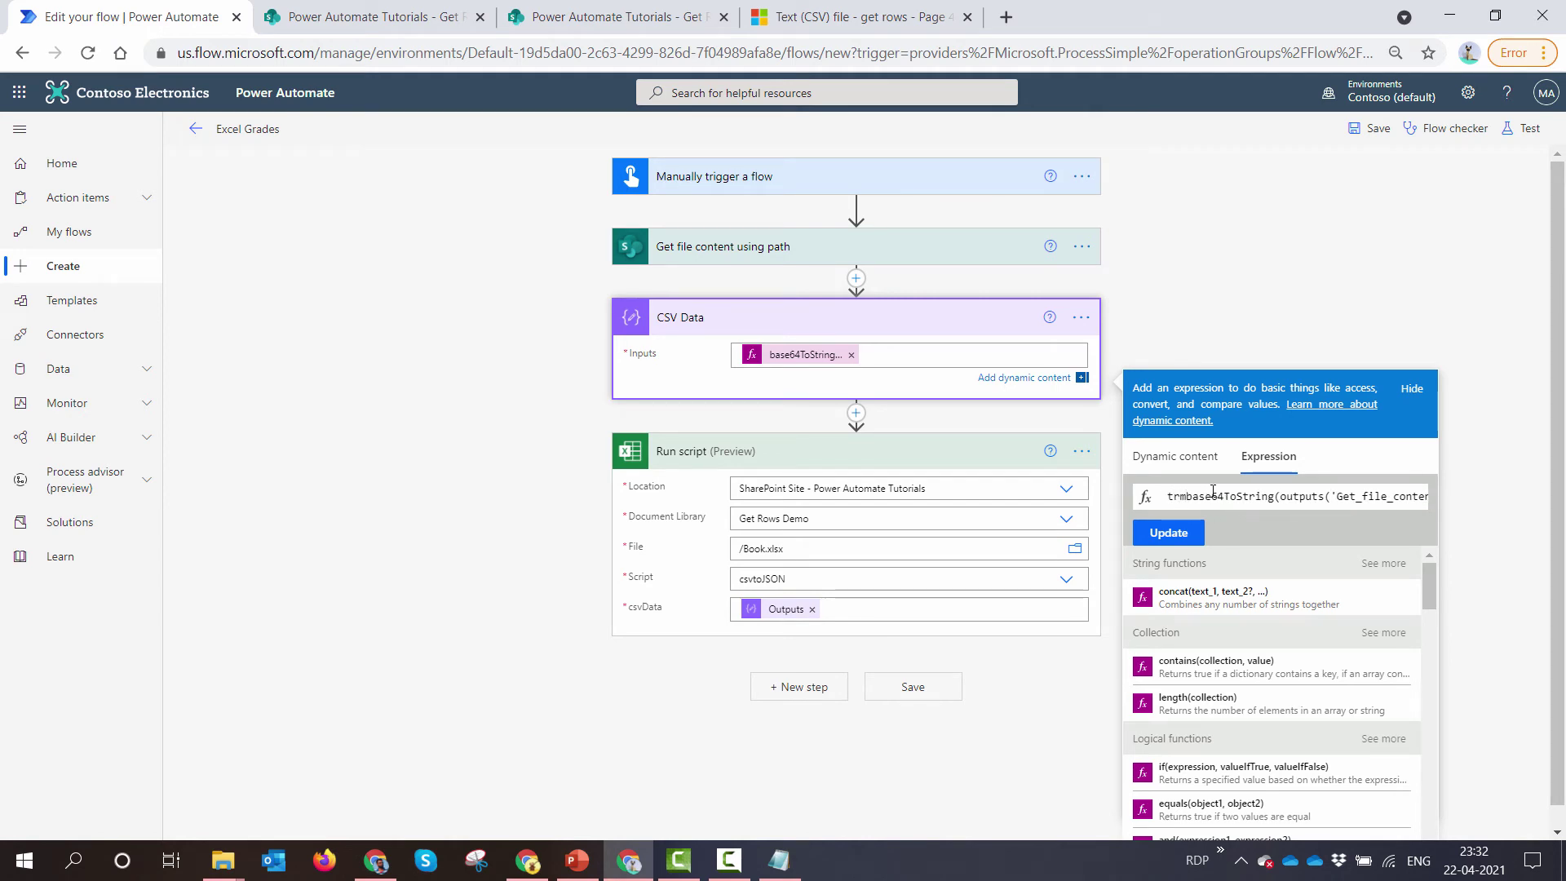
key(BackSpace)
text(im()
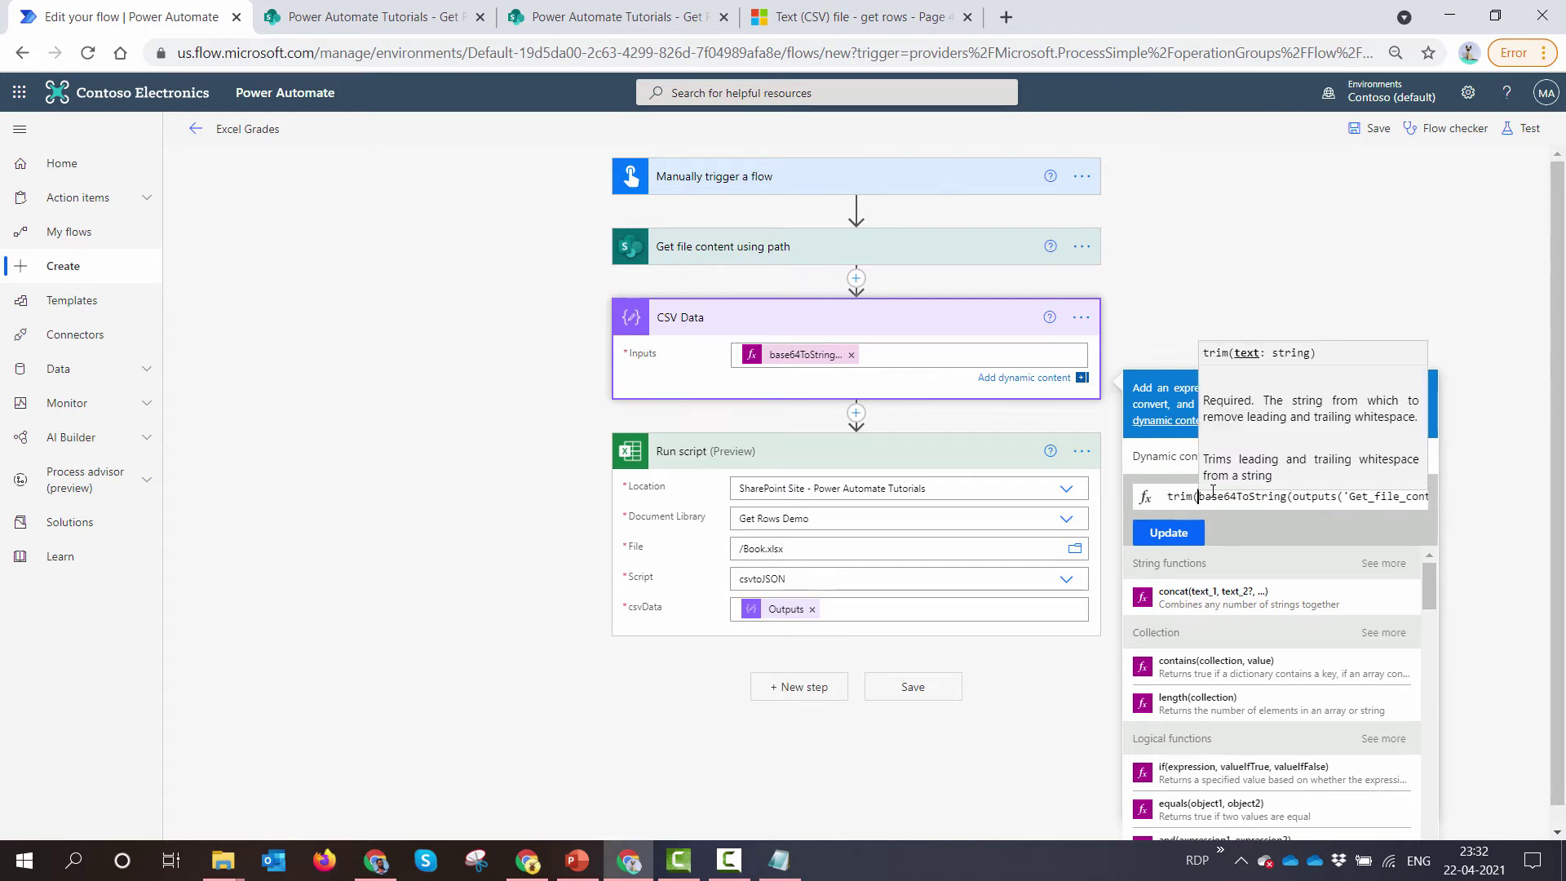
key(Right)
key(Right)
key(Right)
key(Right)
key(Right)
key(Right)
key(Right)
key(Right)
key(Right)
key(Right)
key(Right)
key(Right)
key(Right)
key(Right)
key(Right)
key(Right)
key(Right)
key(Right)
key(Right)
key(Right)
key(Right)
key(Right)
key(Right)
key(Right)
key(Right)
key(Right)
key(Right)
key(Right)
key(Right)
key(Right)
key(Right)
key(Right)
key(Right)
key(Right)
key(Right)
key(Right)
key(Right)
key(Right)
key(Right)
key(Right)
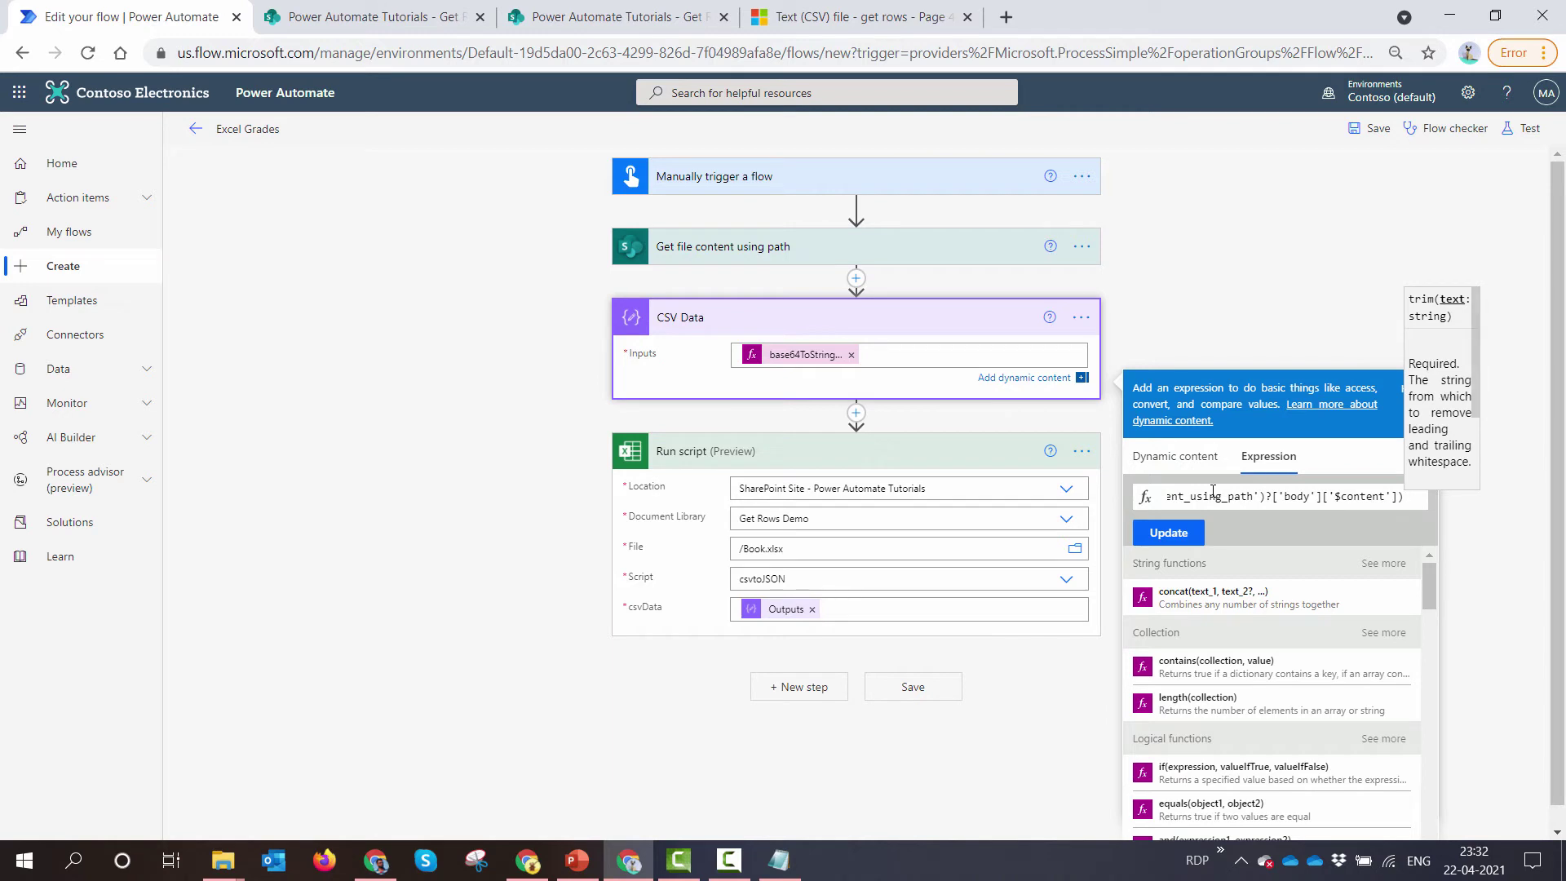
text())
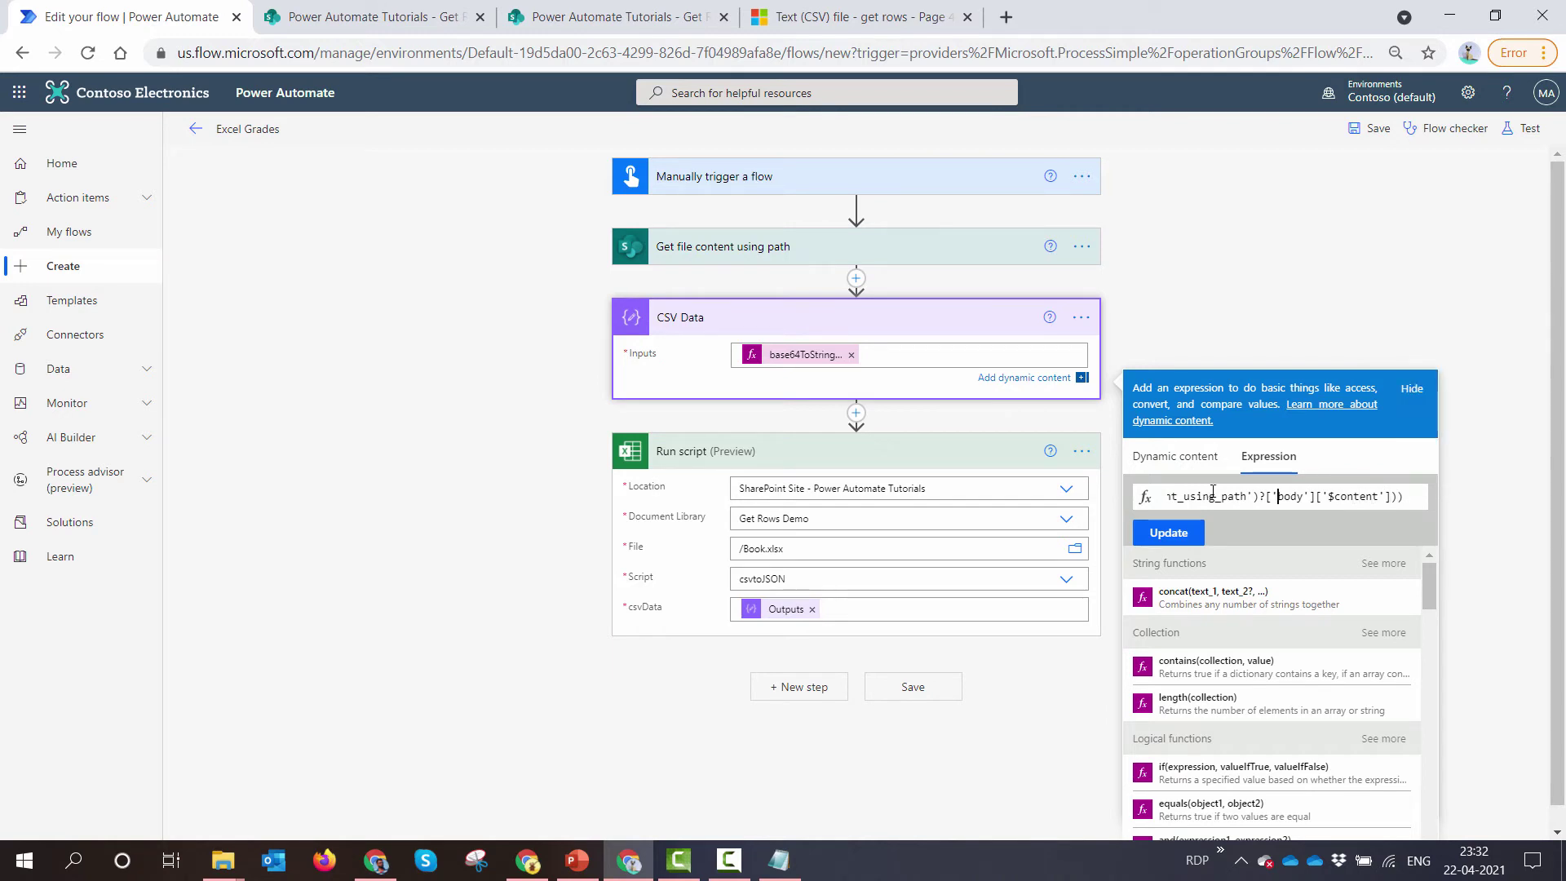
Wrap it further as concat(trim(...),','), update the CSV Data input, and copy the expression.
key(Left)
key(Left)
key(Left)
key(Left)
key(Left)
key(Left)
key(Left)
key(Left)
key(Left)
key(Left)
key(Left)
key(Left)
key(Left)
key(Left)
key(Left)
key(Left)
key(Left)
key(Left)
key(Left)
key(Left)
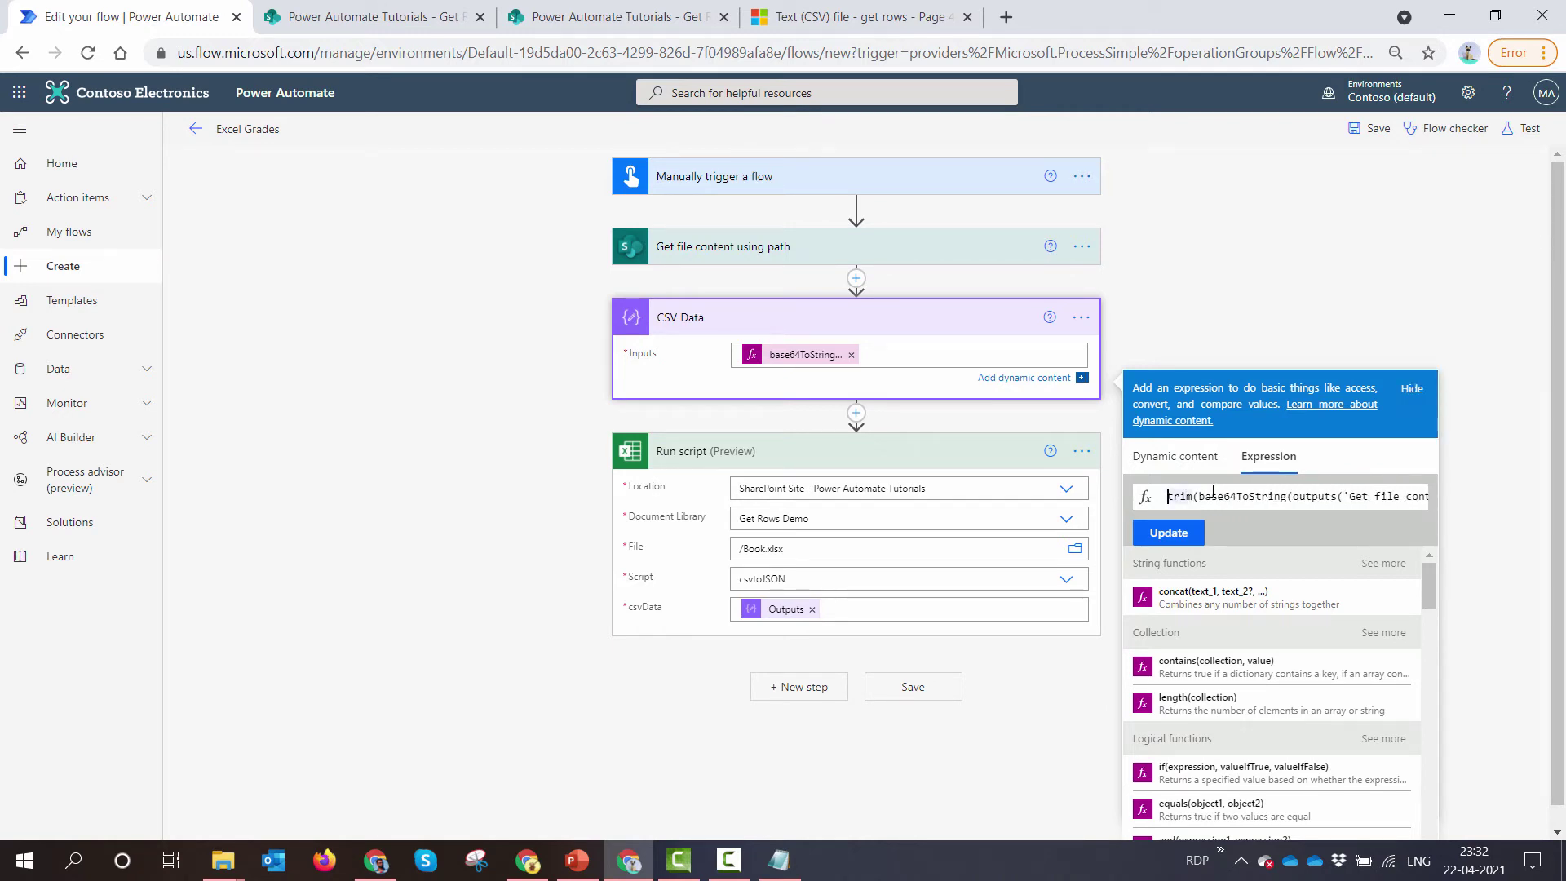
text(concat)
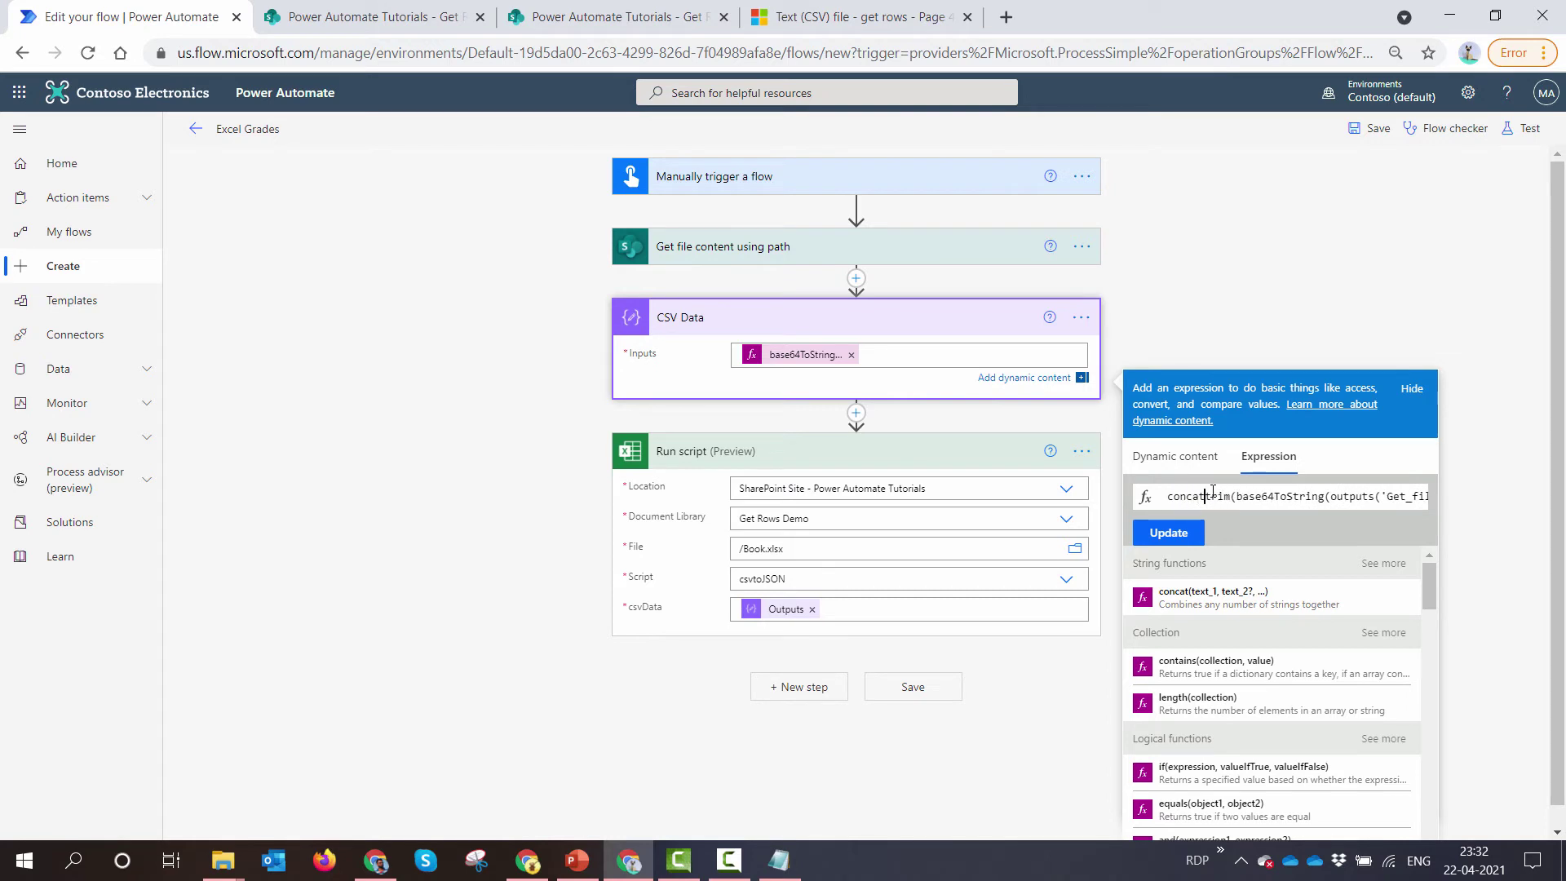
text(()
key(End)
text(,'')
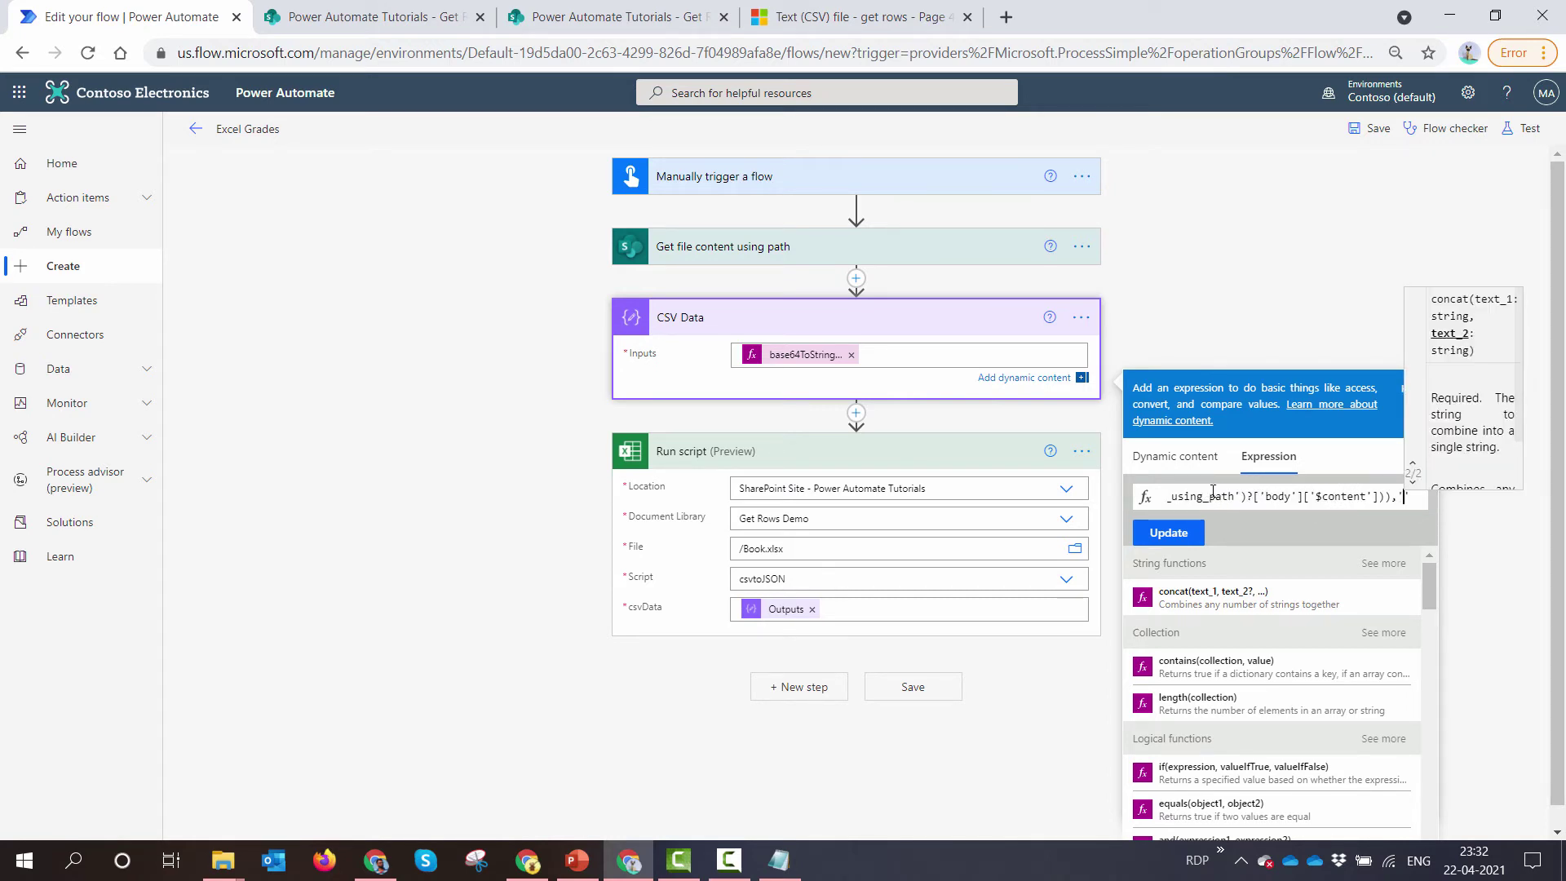
text(,)
key(End)
text())
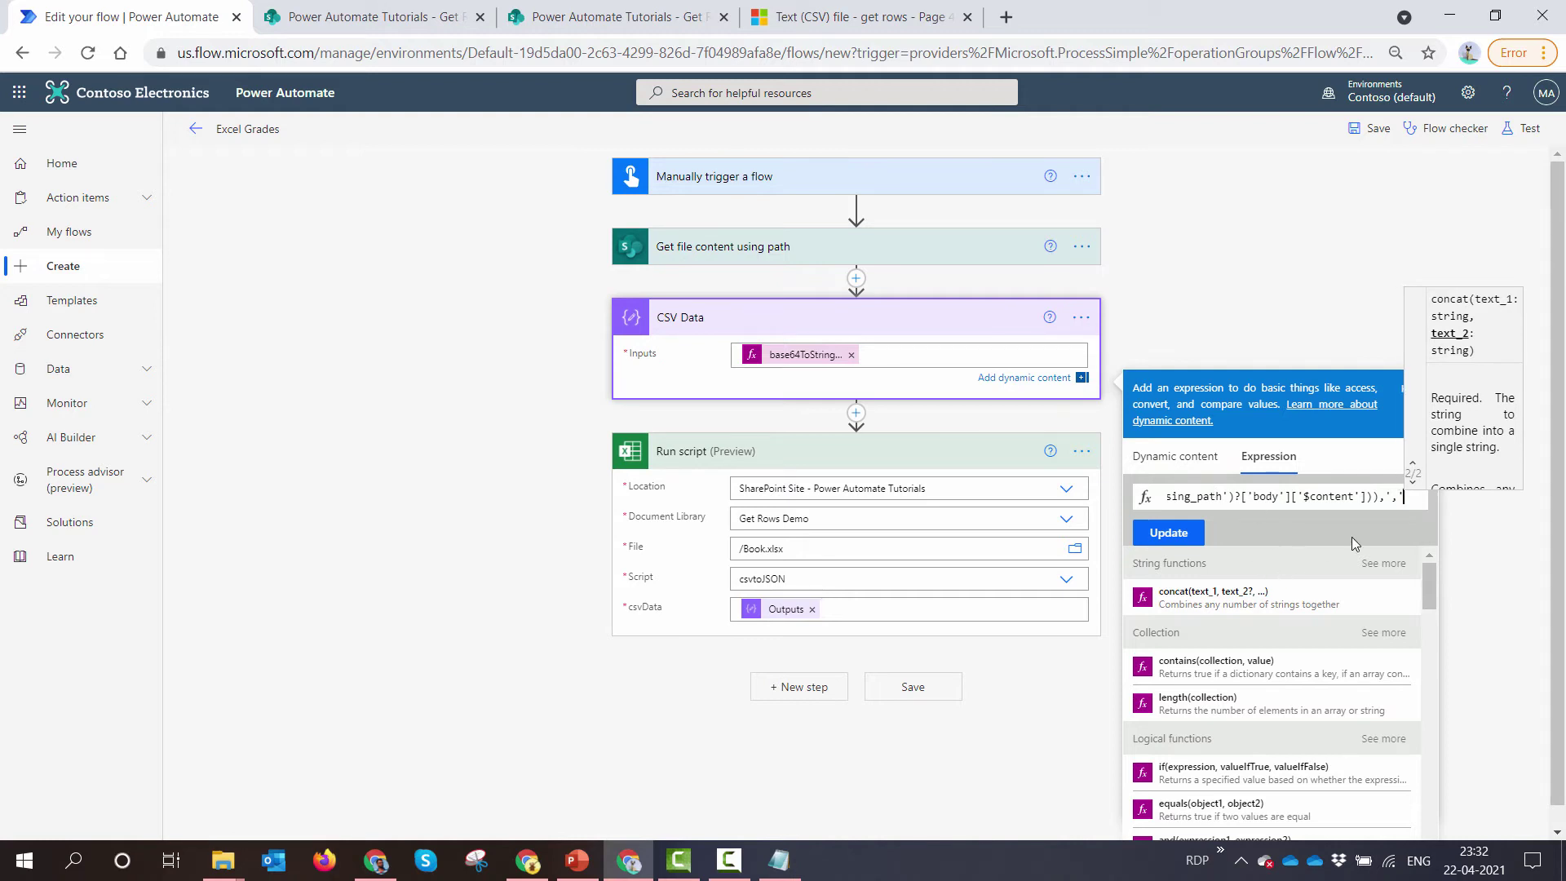
click(1168, 533)
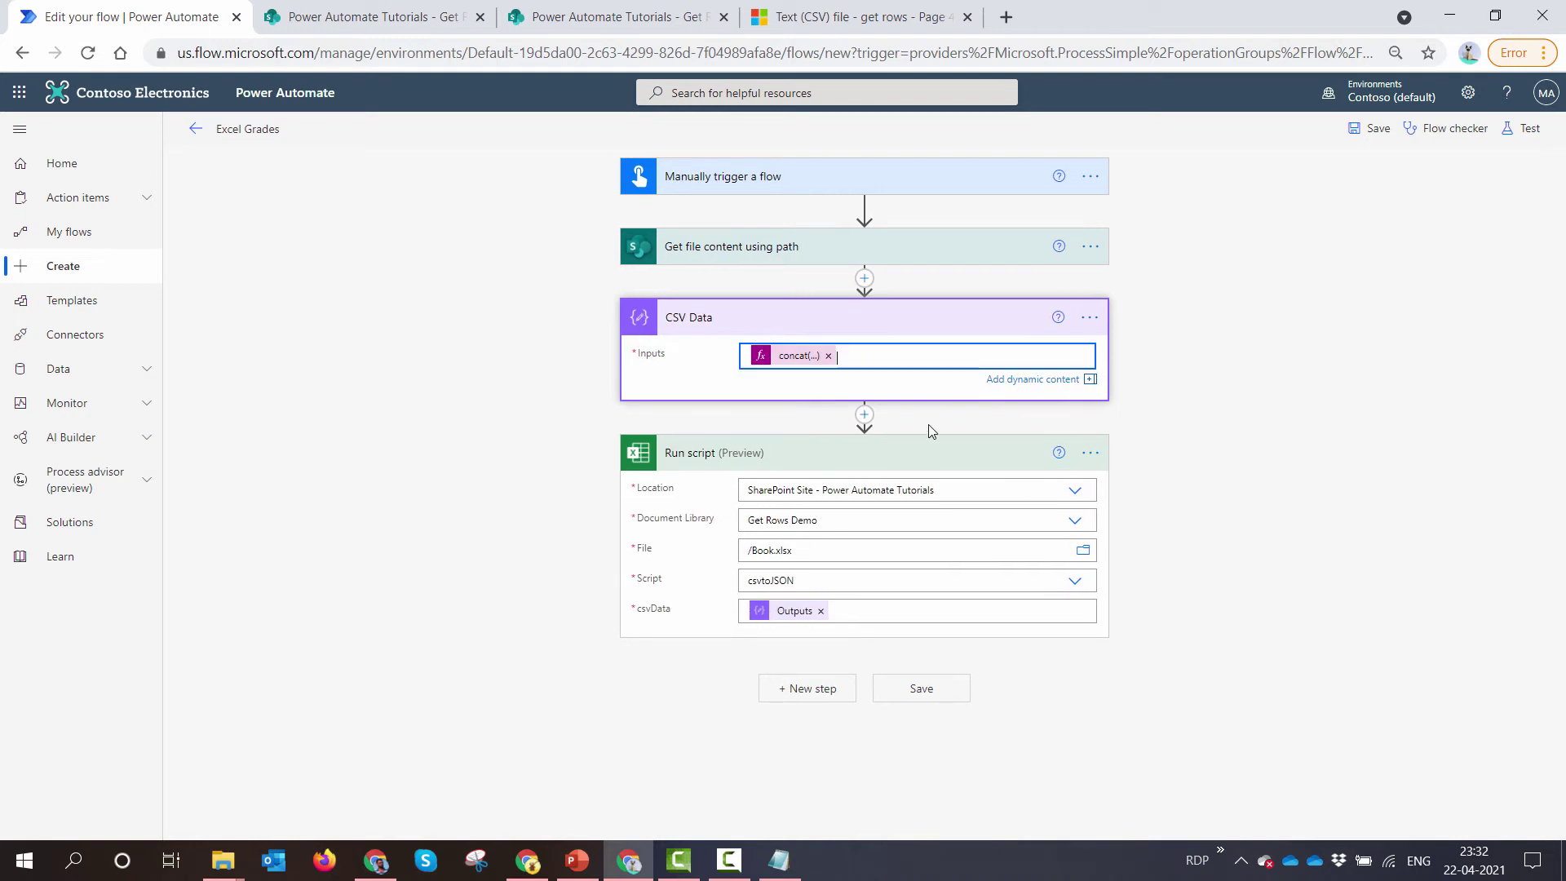
click(771, 359)
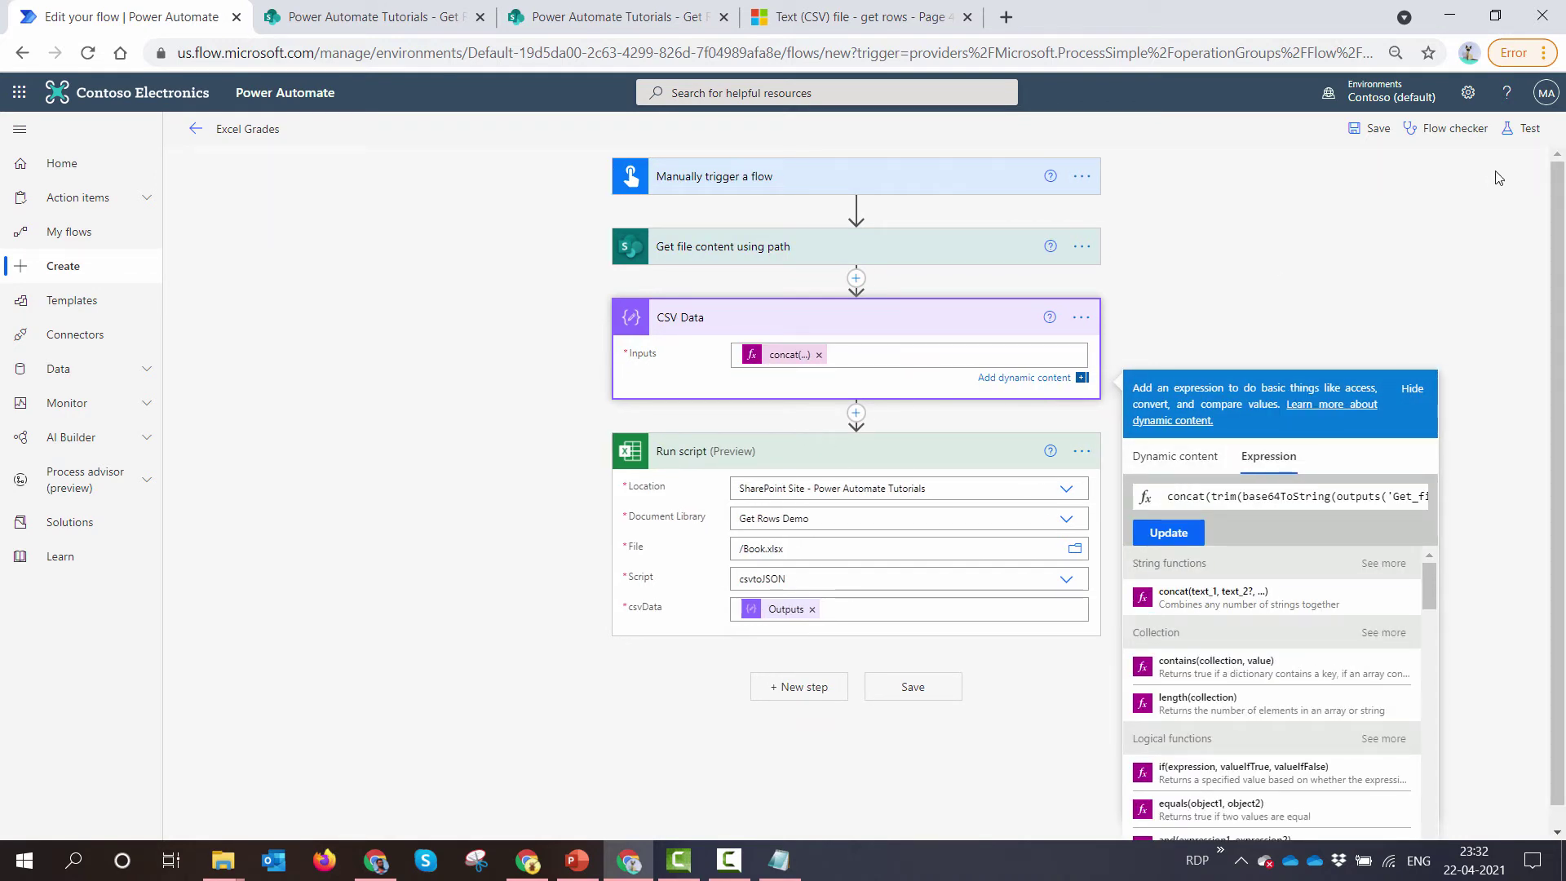
double_click(1260, 496)
key(ctrl+a)
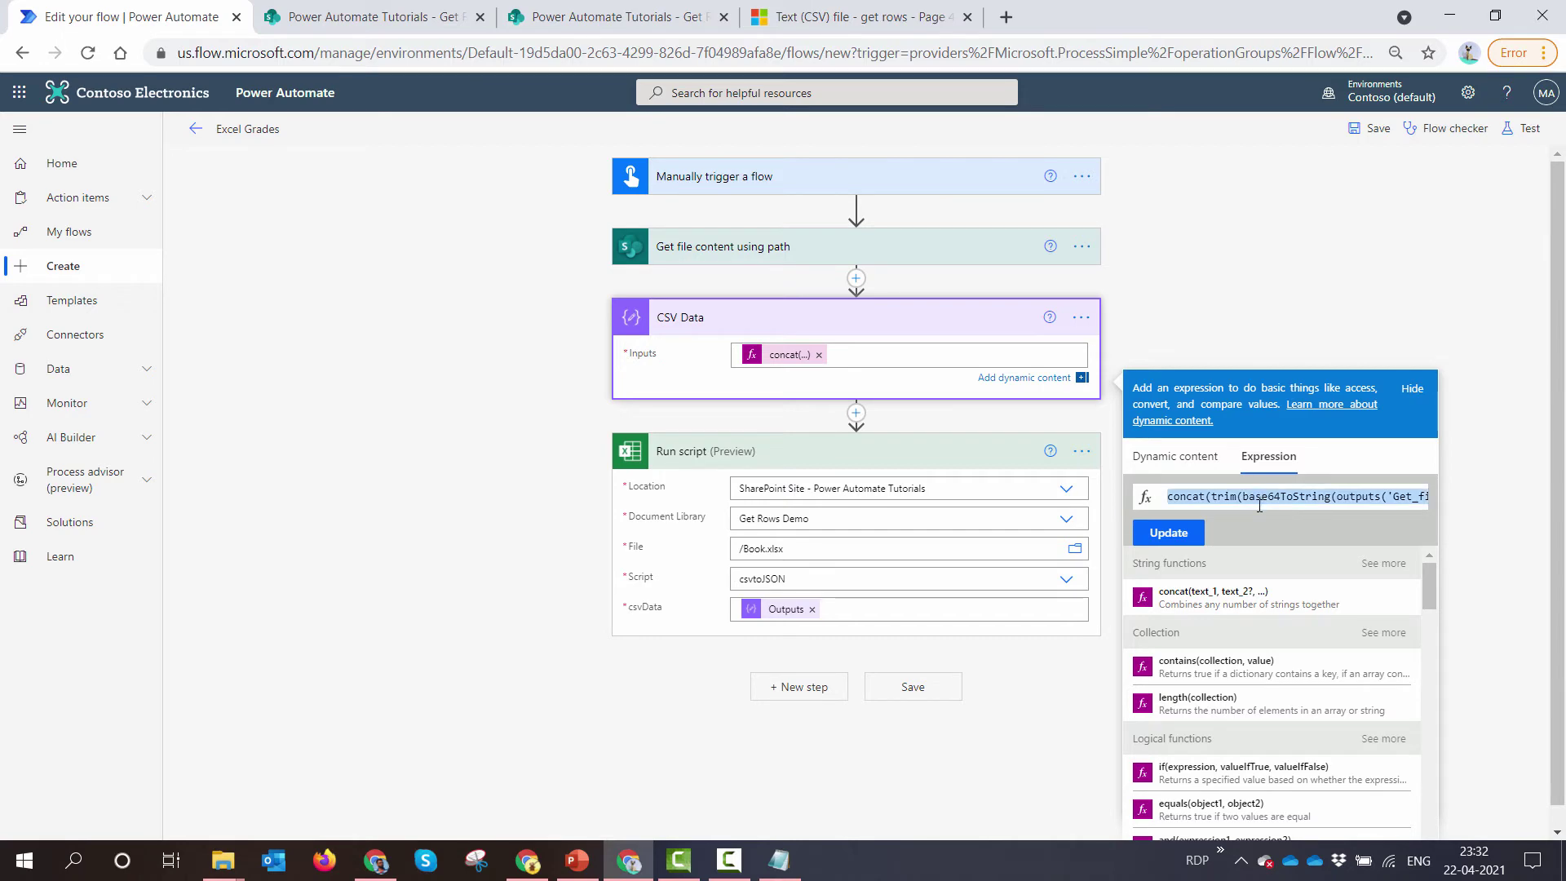
Paste the concat expression into the Notepad note below the JSON.
click(783, 861)
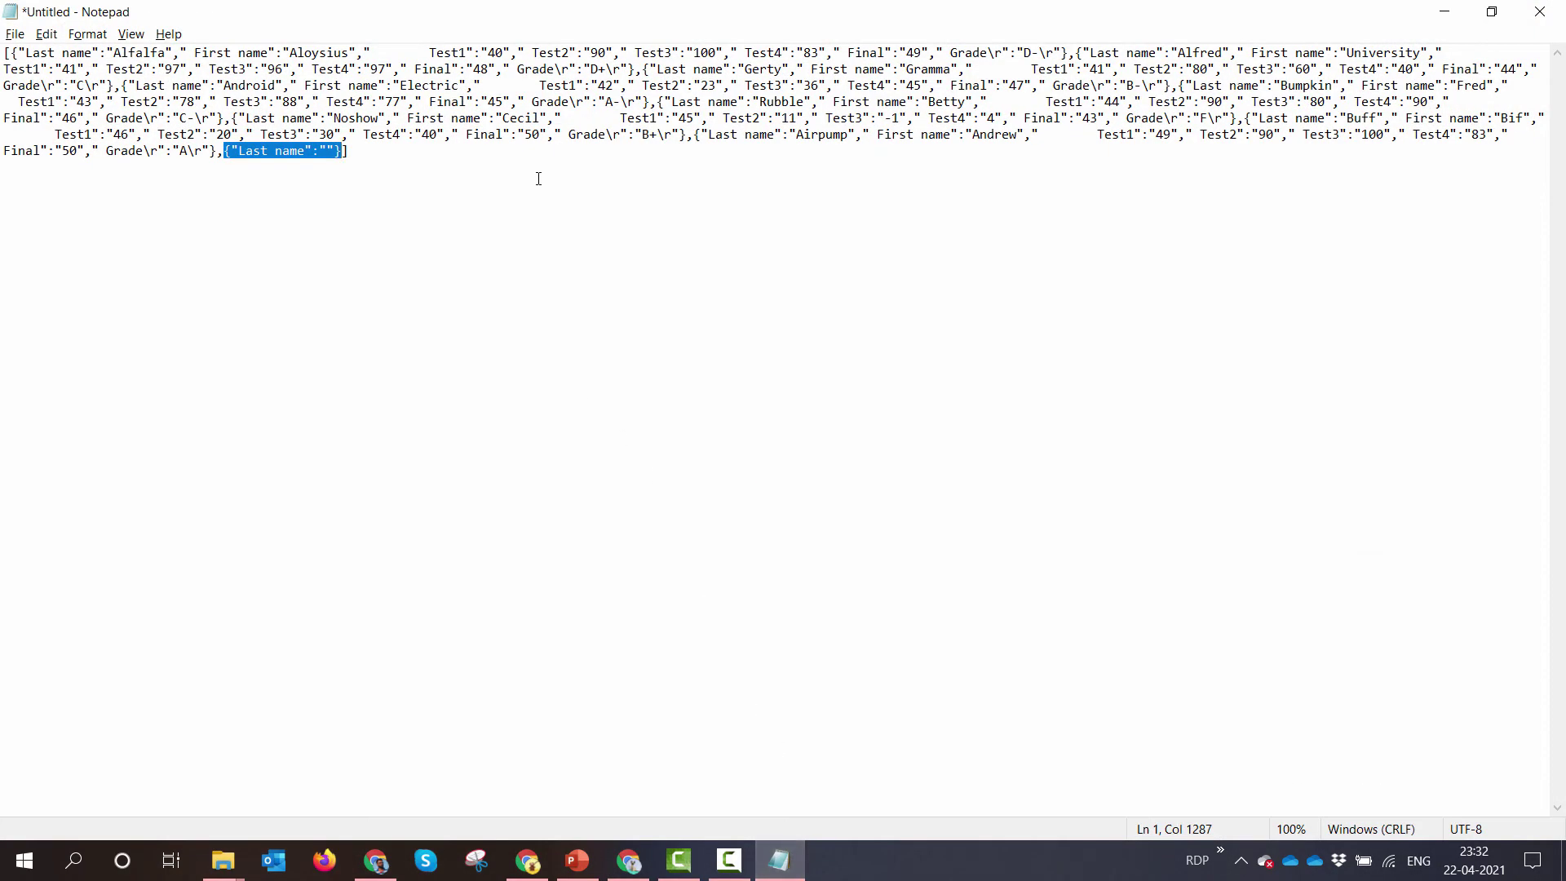
click(538, 155)
key(Return)
text(concat(trim(base64ToString(outputs('Get_file_content_using_path')?['body']['$content'])),','))
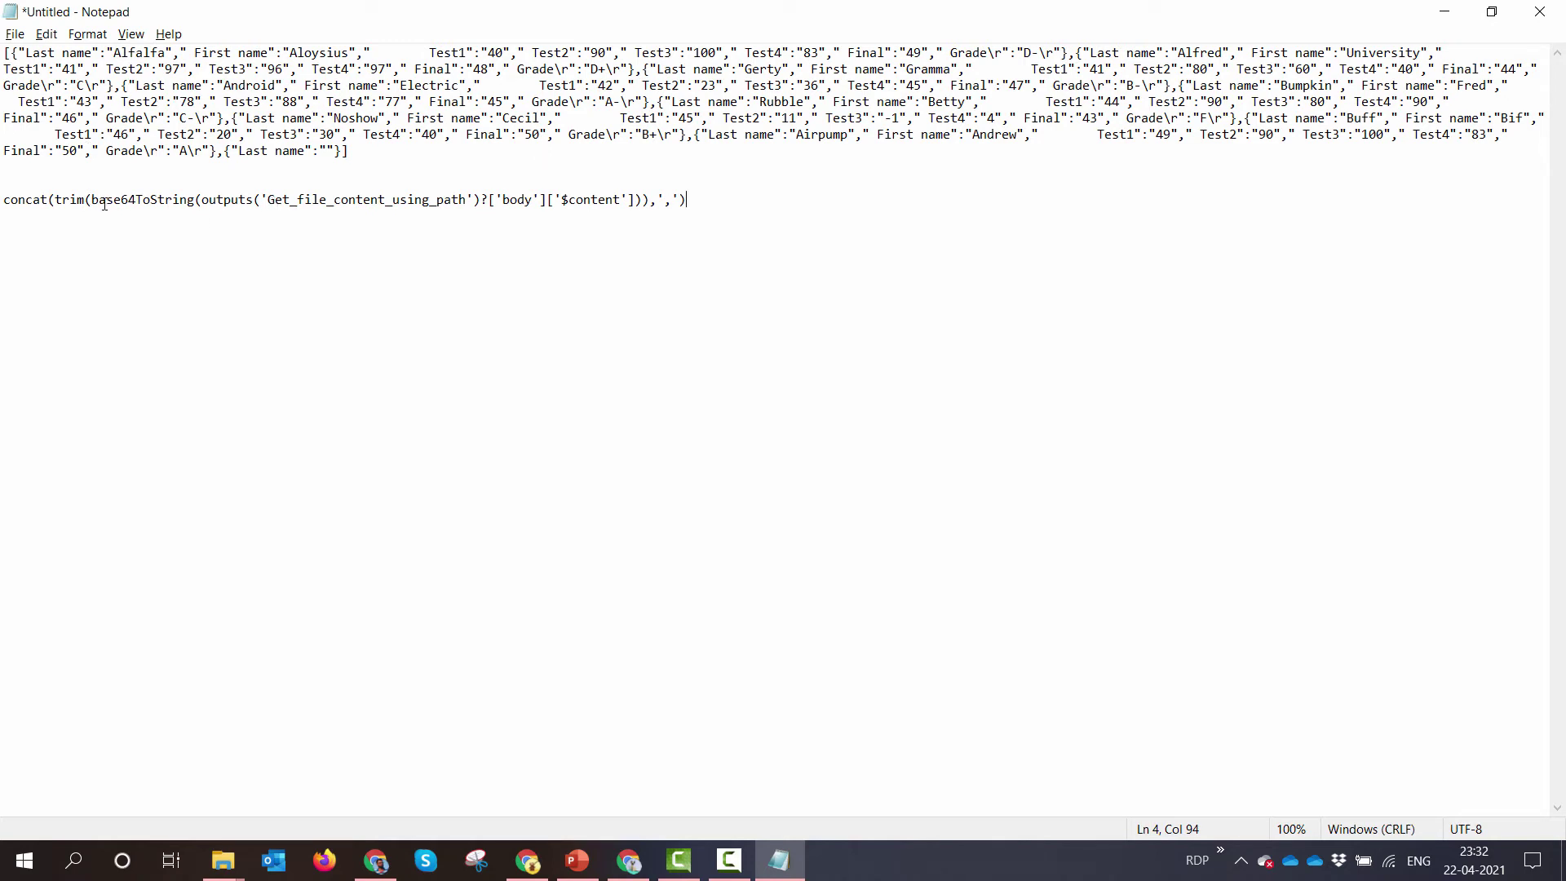
Highlight the expression's base64ToString argument, trim, concat and comma delimiter parts.
drag(128, 201, 636, 203)
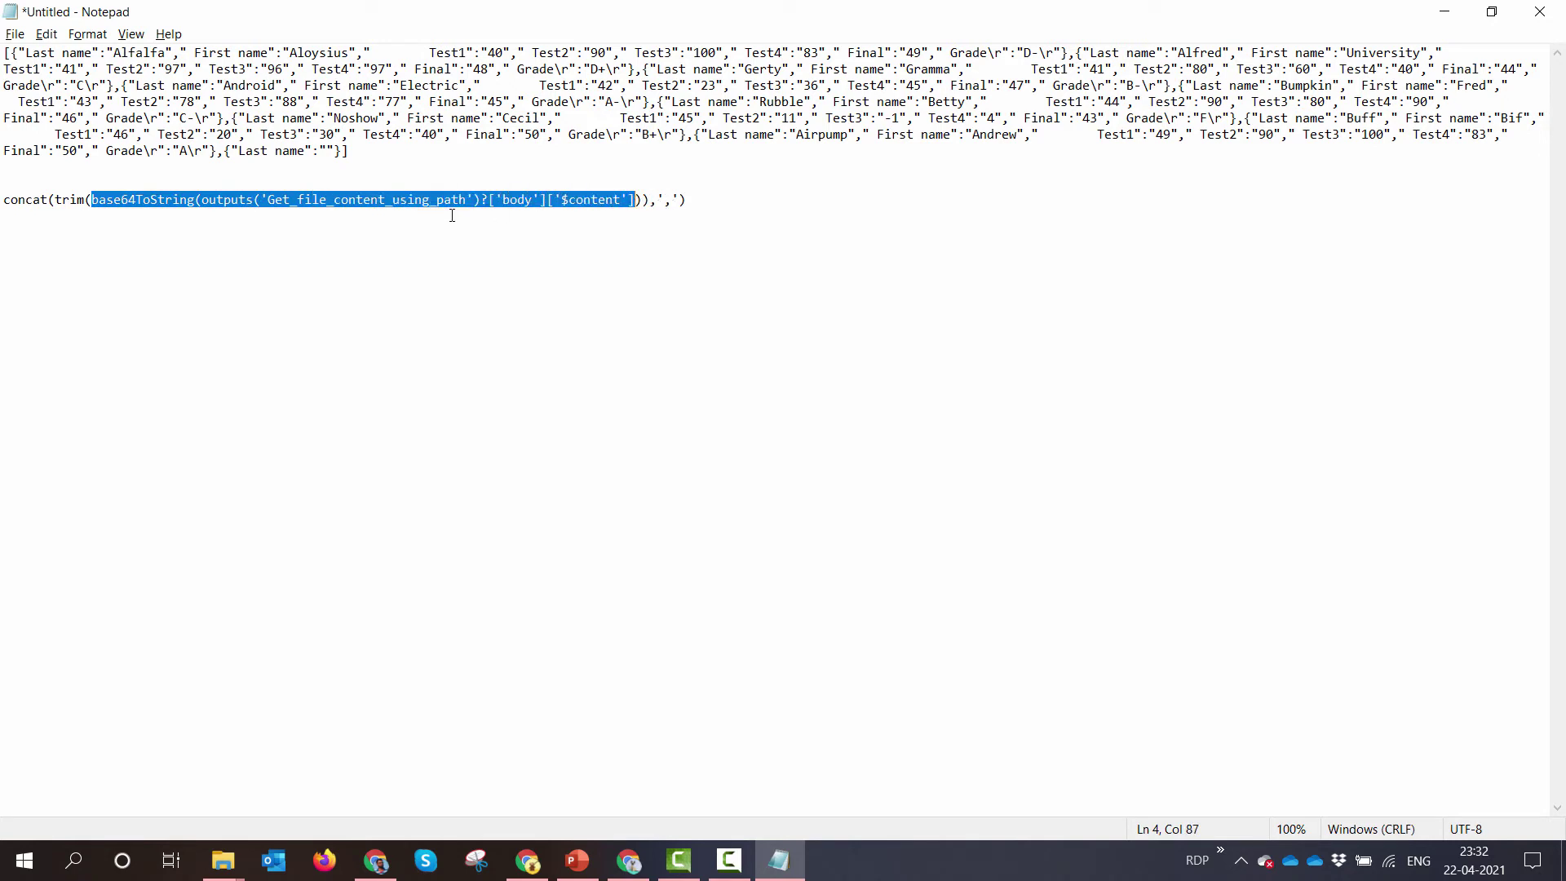
click(79, 202)
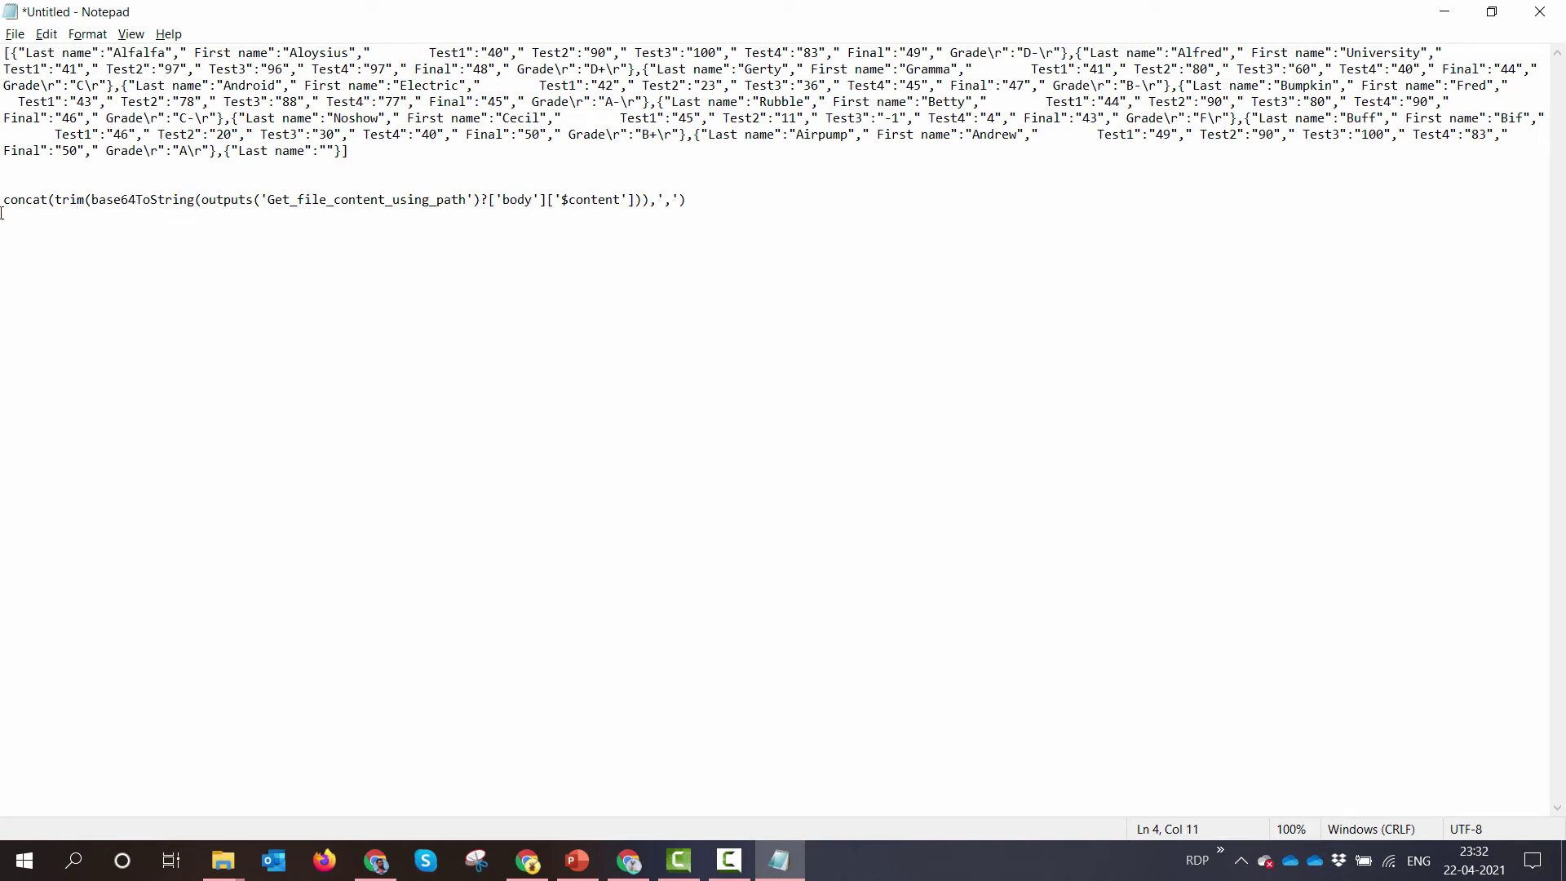
double_click(30, 200)
drag(674, 199, 664, 200)
Save the flow, run a manual test, and scroll to the Run script outputs.
click(1444, 12)
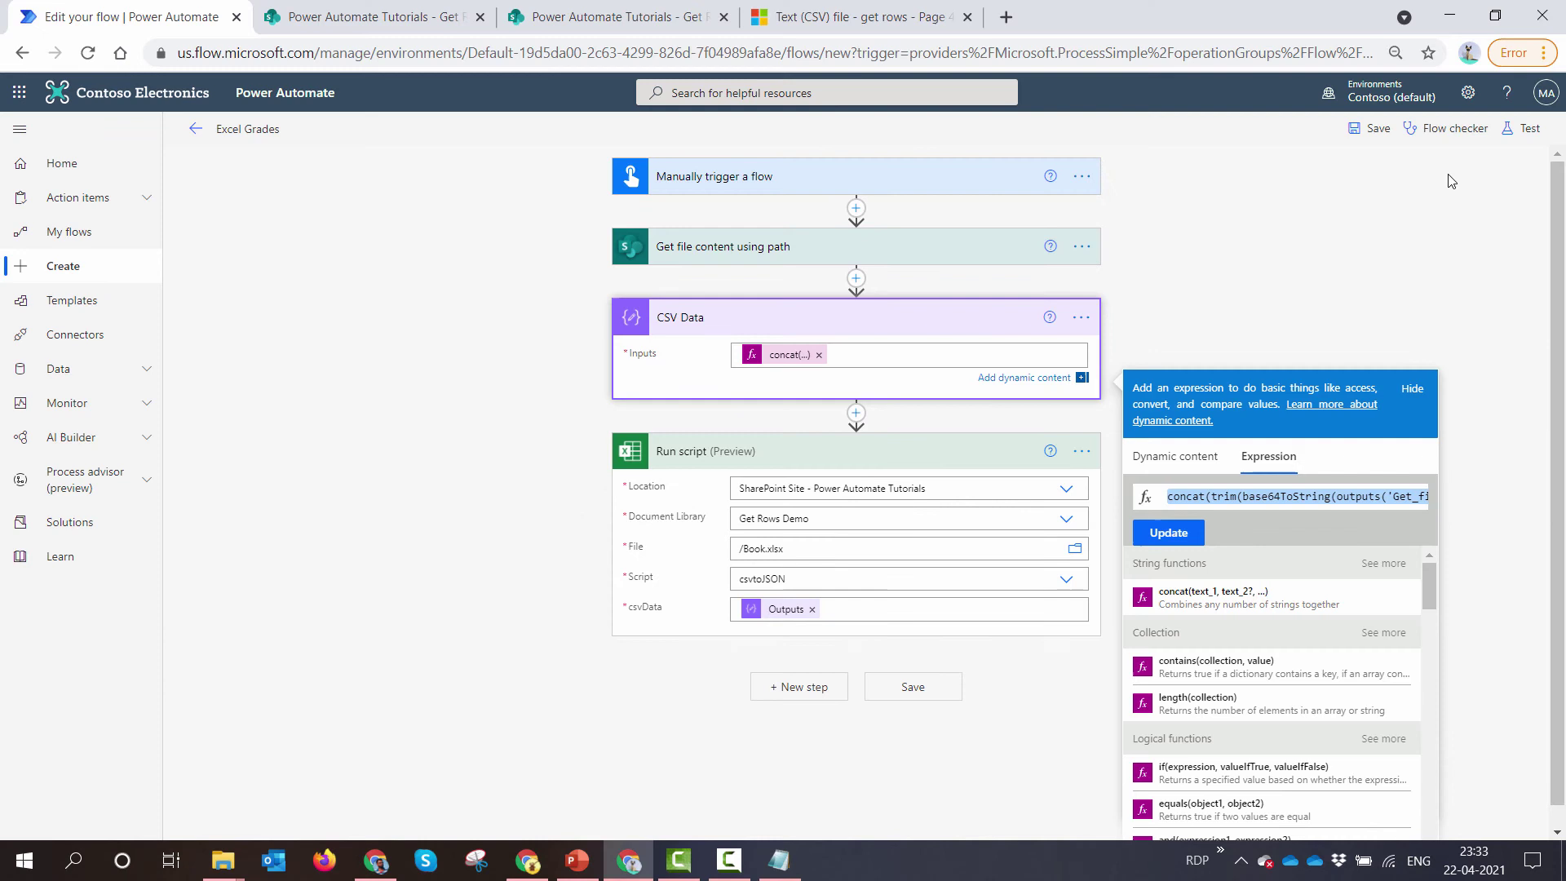
click(1374, 131)
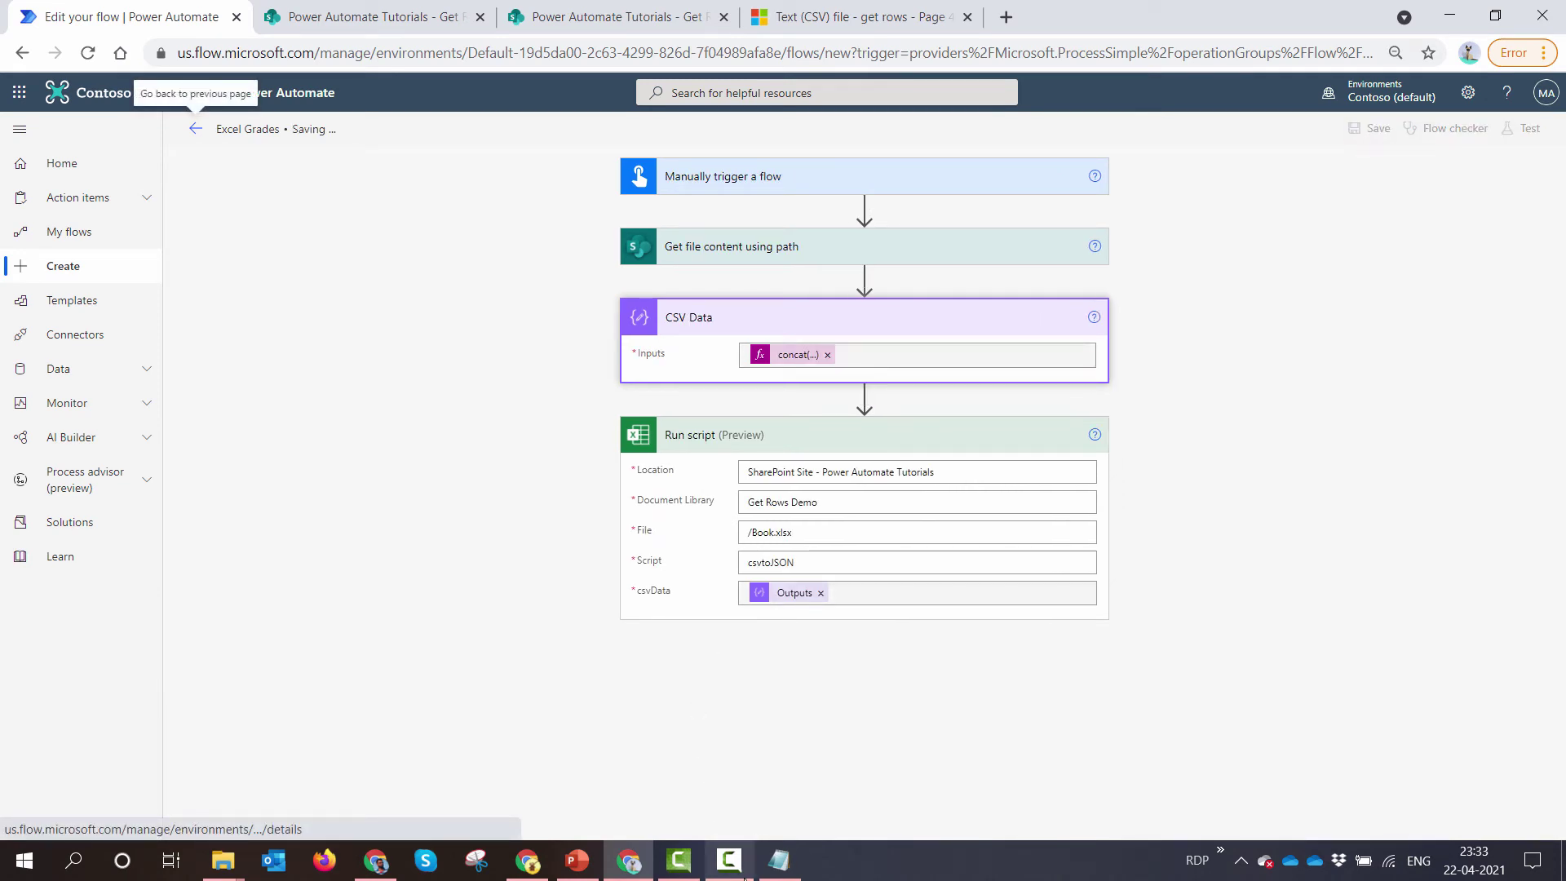
click(1525, 131)
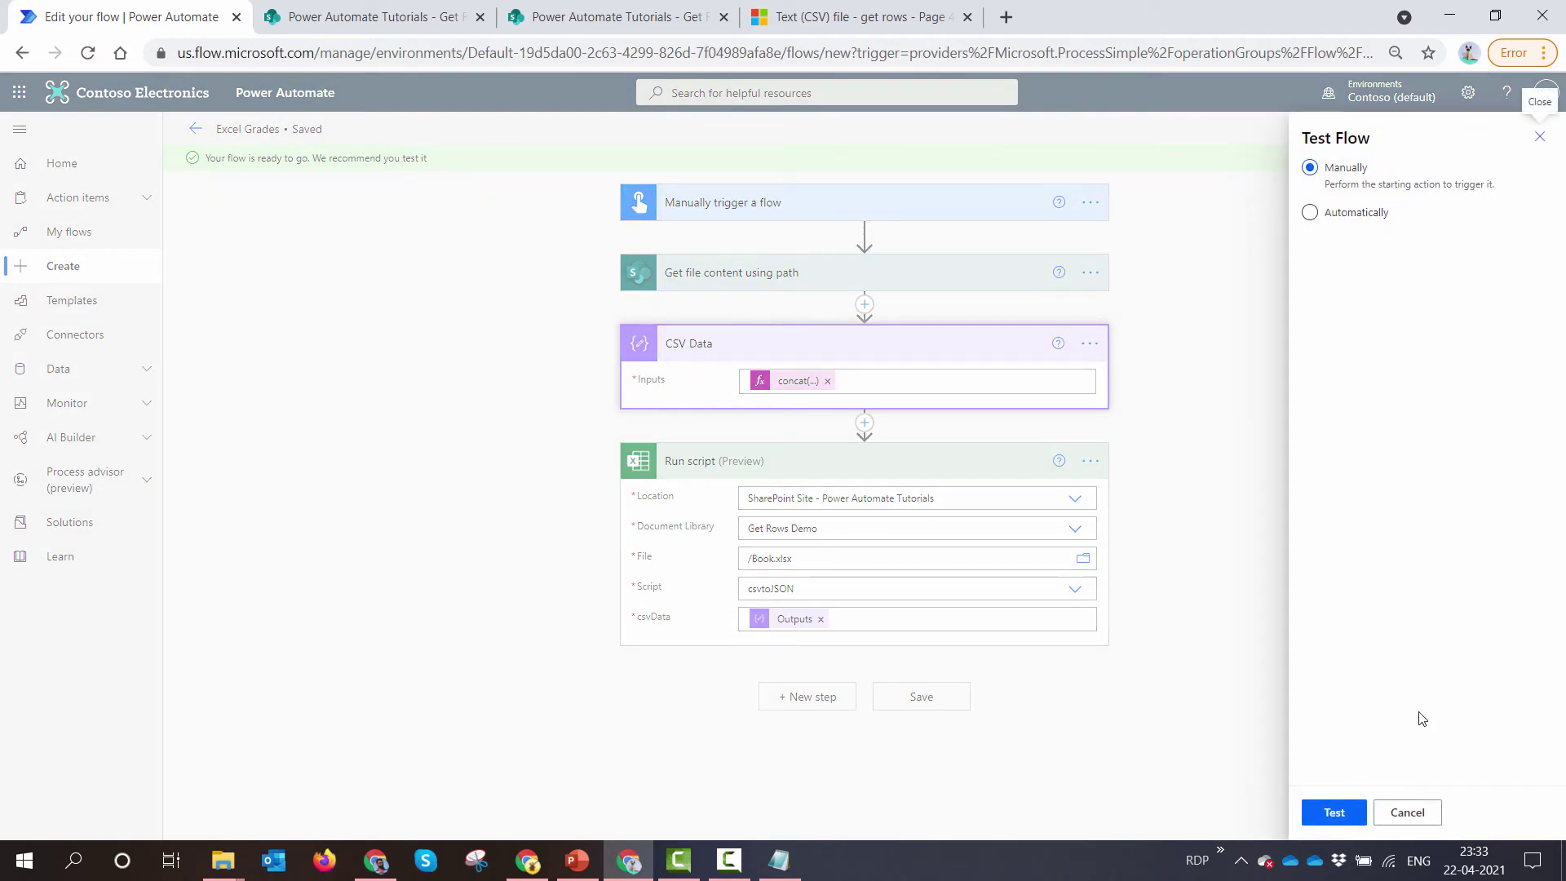
click(1338, 812)
click(1337, 812)
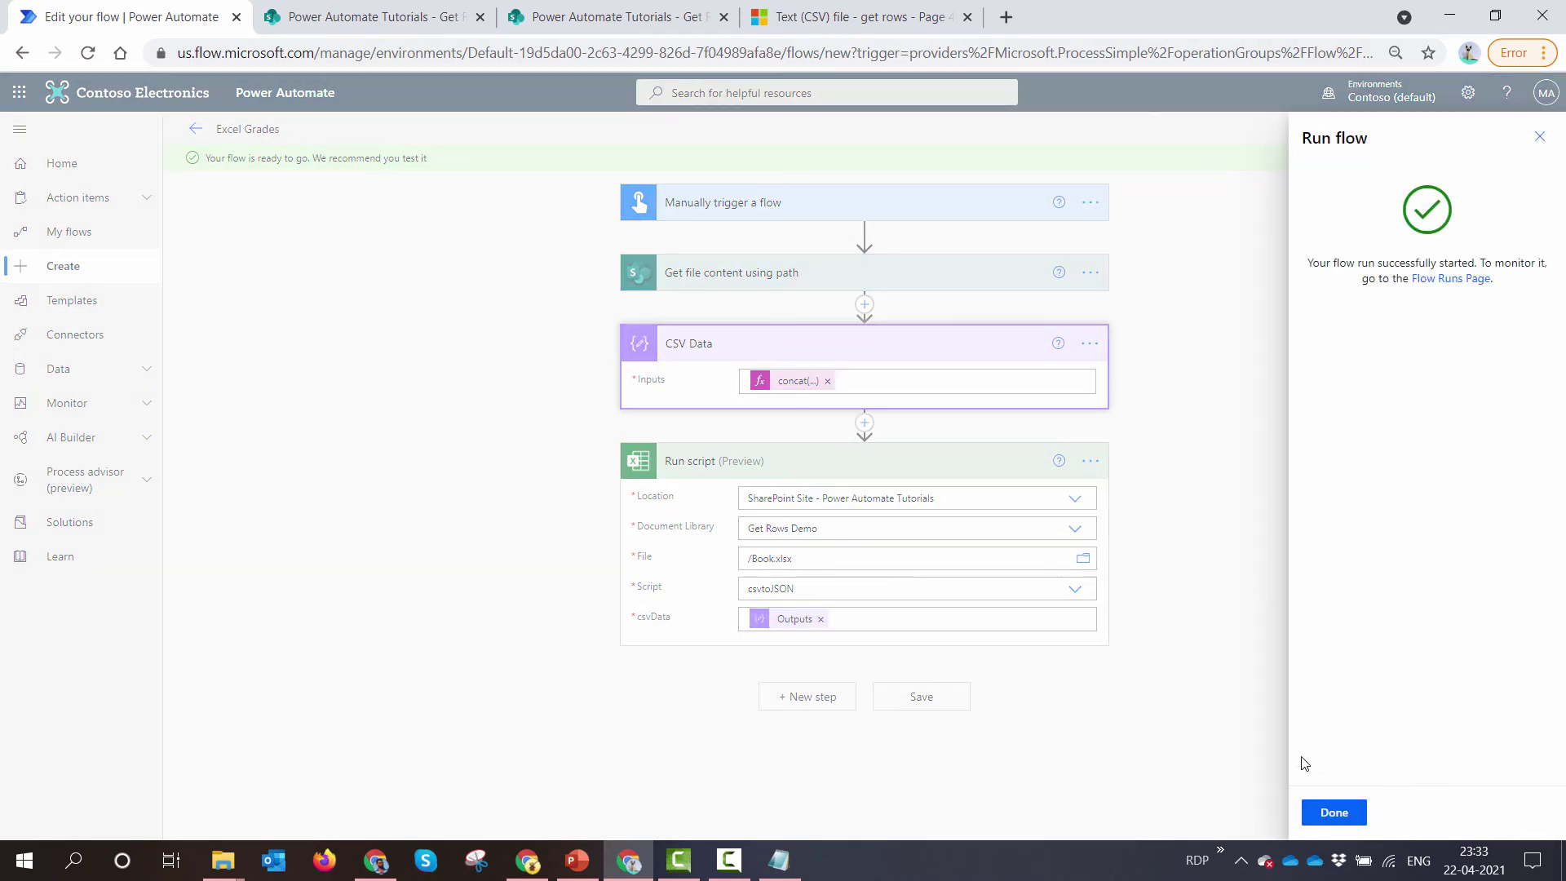
click(1346, 819)
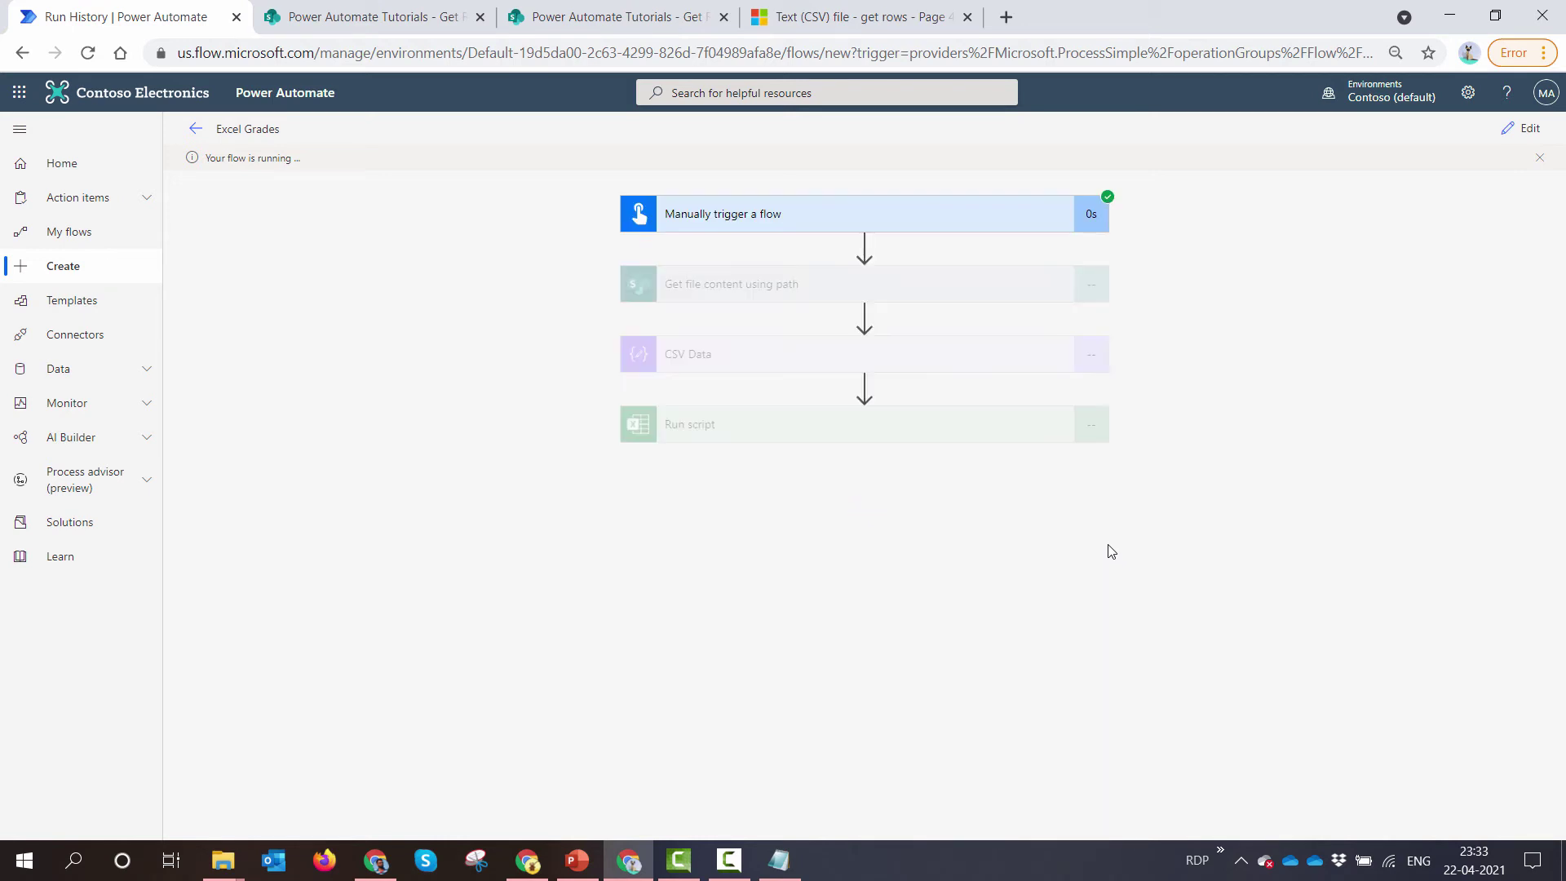
scroll(897, 530, down, 4)
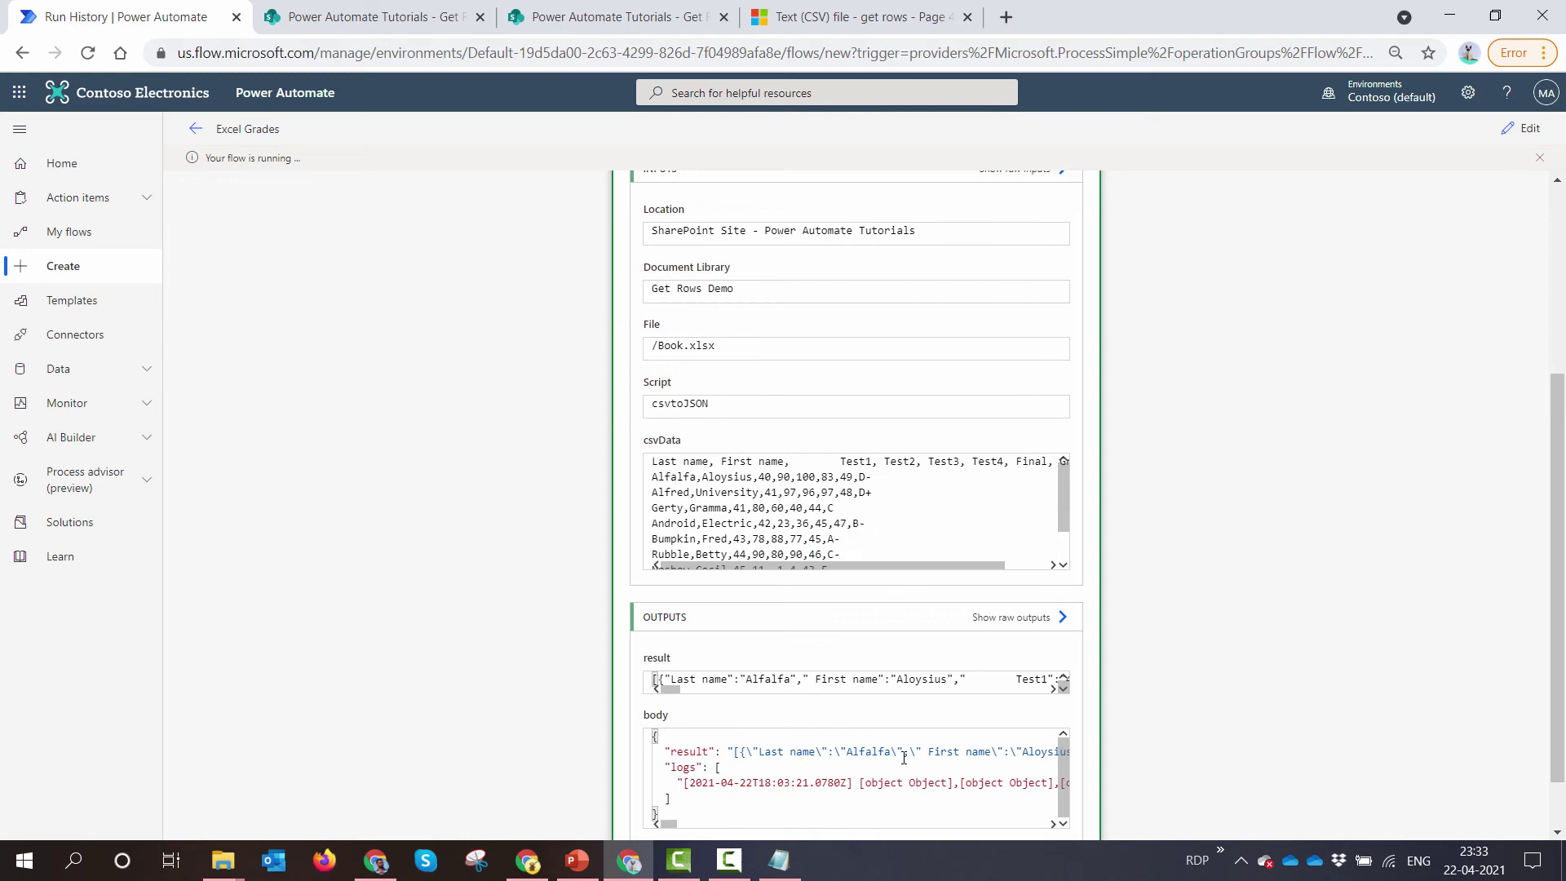
Paste the rerun's JSON result below the concat expression in Notepad, confirming the empty record is gone.
triple_click(862, 678)
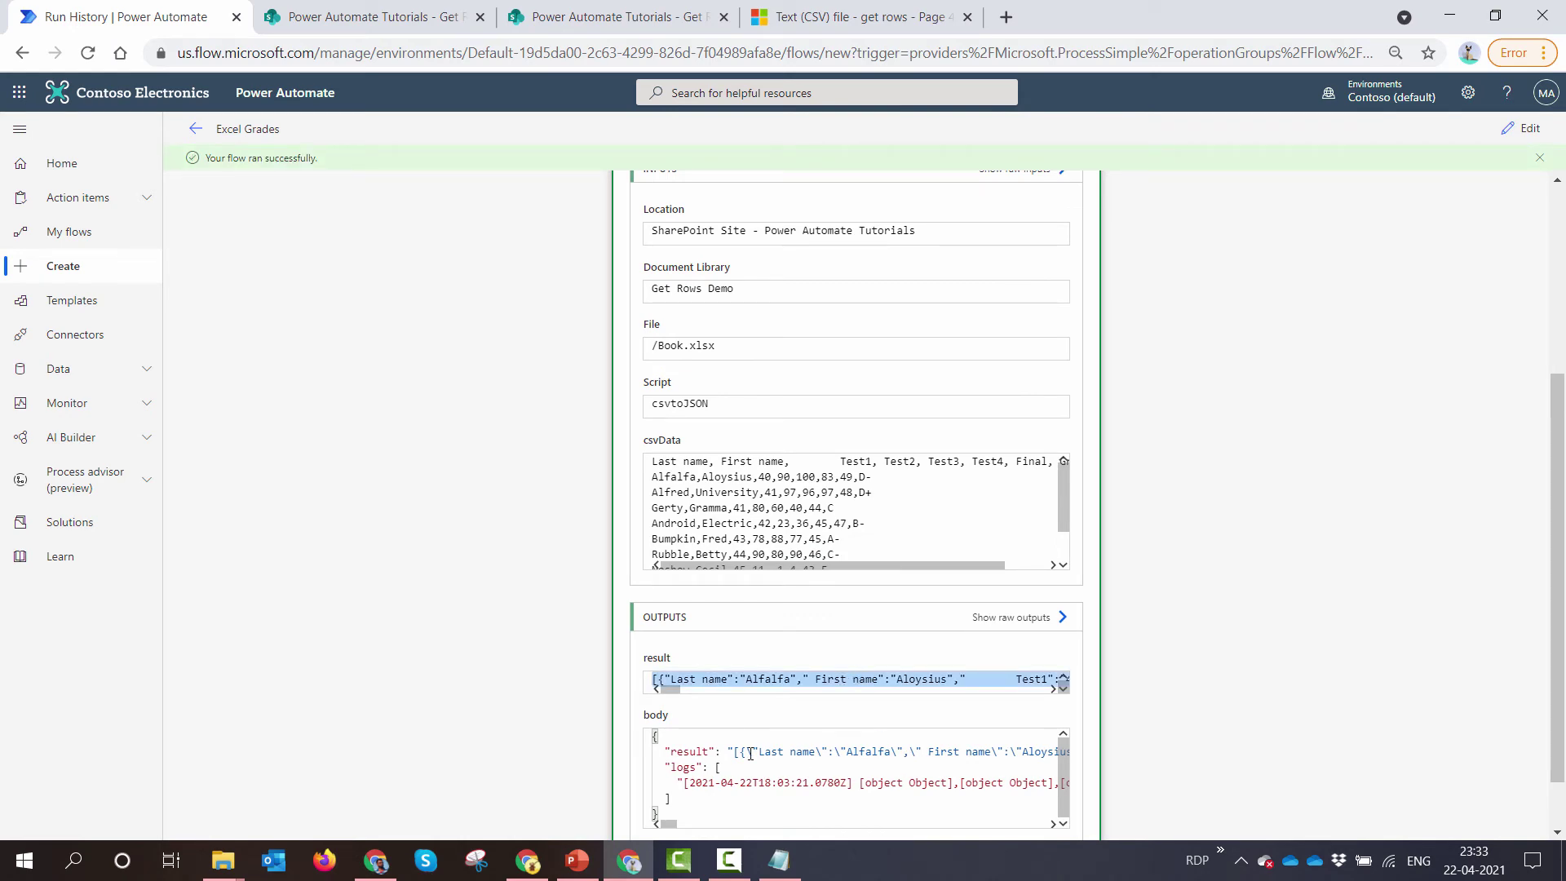
click(779, 861)
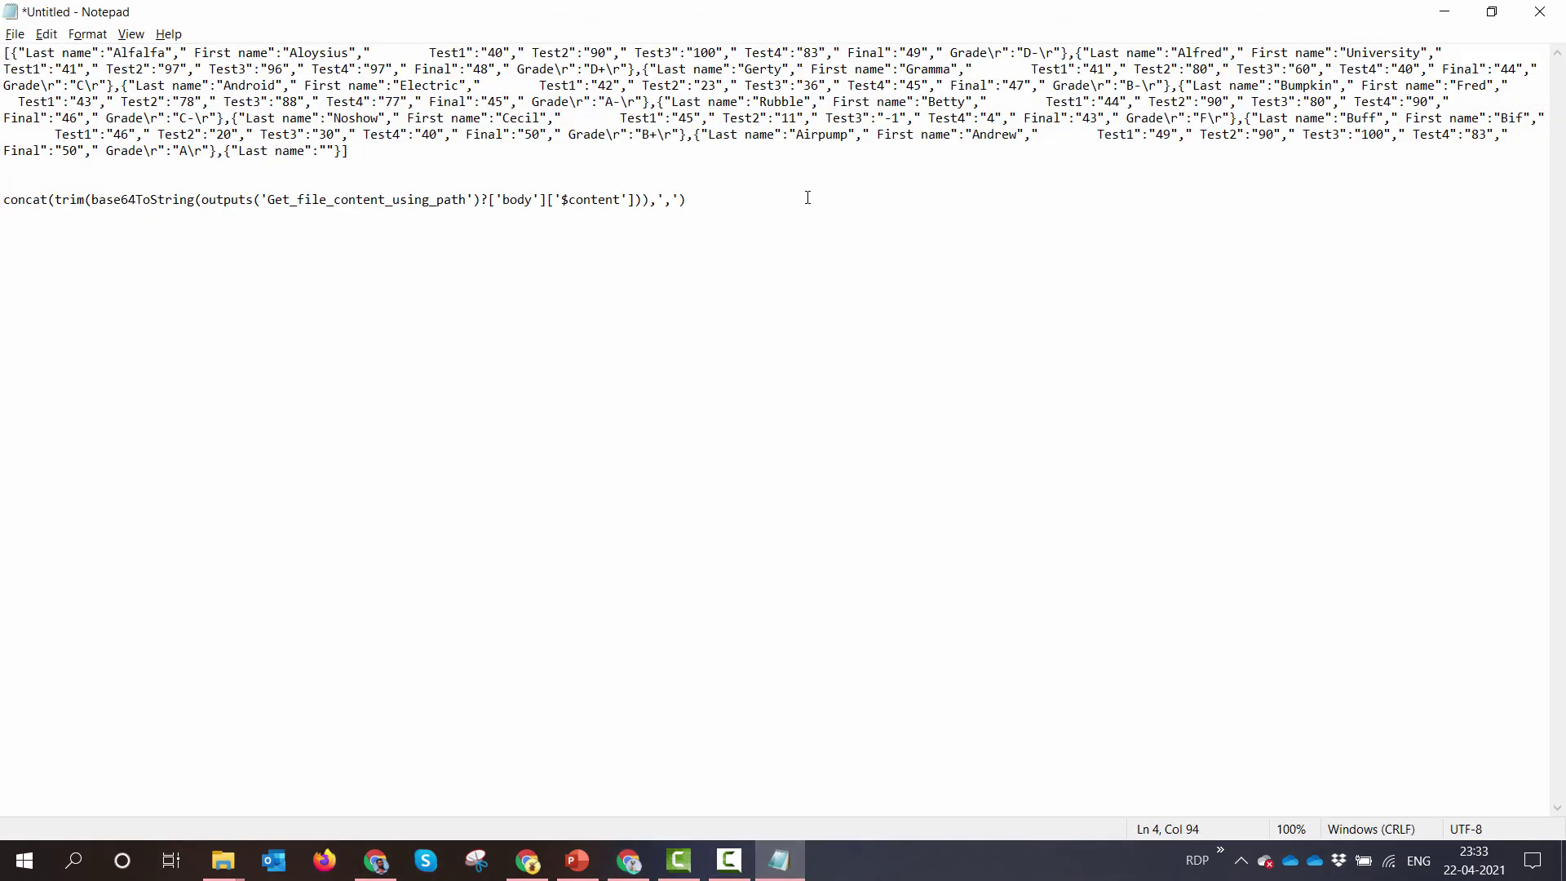
text([{"Last name":"Alfalfa"," First name":"Aloysius","        Test1":"40"," Test2":"90"," Test3":"100"," Test4":"83"," Final":"49"," Grade\r":"D-\r"},{"Last name":"Alfred"," First name":"University","        Test1":"41"," Test2":"97"," Test3":"96"," Test4":"97"," Final":"48"," Grade\r":"D+\r"},{"Last name":"Gerty"," First name":"Gramma","        Test1":"41"," Test2":"80"," Test3":"60"," Test4":"40"," Final":"44"," Grade\r":"C\r"},{"Last name":"Android"," First name":"Electric","        Test1":"42"," Test2":"23"," Test3":"36"," Test4":"45"," Final":"47"," Grade\r":"B-\r"},{"Last name":"Bumpkin"," First name":"Fred","        Test1":"43"," Test2":"78"," Test3":"88"," Test4":"77"," Final":"45"," Grade\r":"A-\r"},{"Last name":"Rubble"," First name":"Betty","        Test1":"44"," Test2":"90"," Test3":"80"," Test4":"90"," Final":"46"," Grade\r":"C-\r"},{"Last name":"Noshow"," First name":"Cecil","        Test1":"45"," Test2":"11"," Test3":"-1"," Test4":"4"," Final":"43"," Grade\r":"F\r"},{"Last name":"Buff"," First name":"Bif","        Test1":"46"," Test2":"20"," Test3":"30"," Test4":"40"," Final":"50"," Grade\r":"B+\r"},{"Last name":"Airpump"," First name":"Andrew","        Test1":"49"," Test2":"90"," Test3":"100"," Test4":"83"," Final":"50"," Grade\r":"A"}])
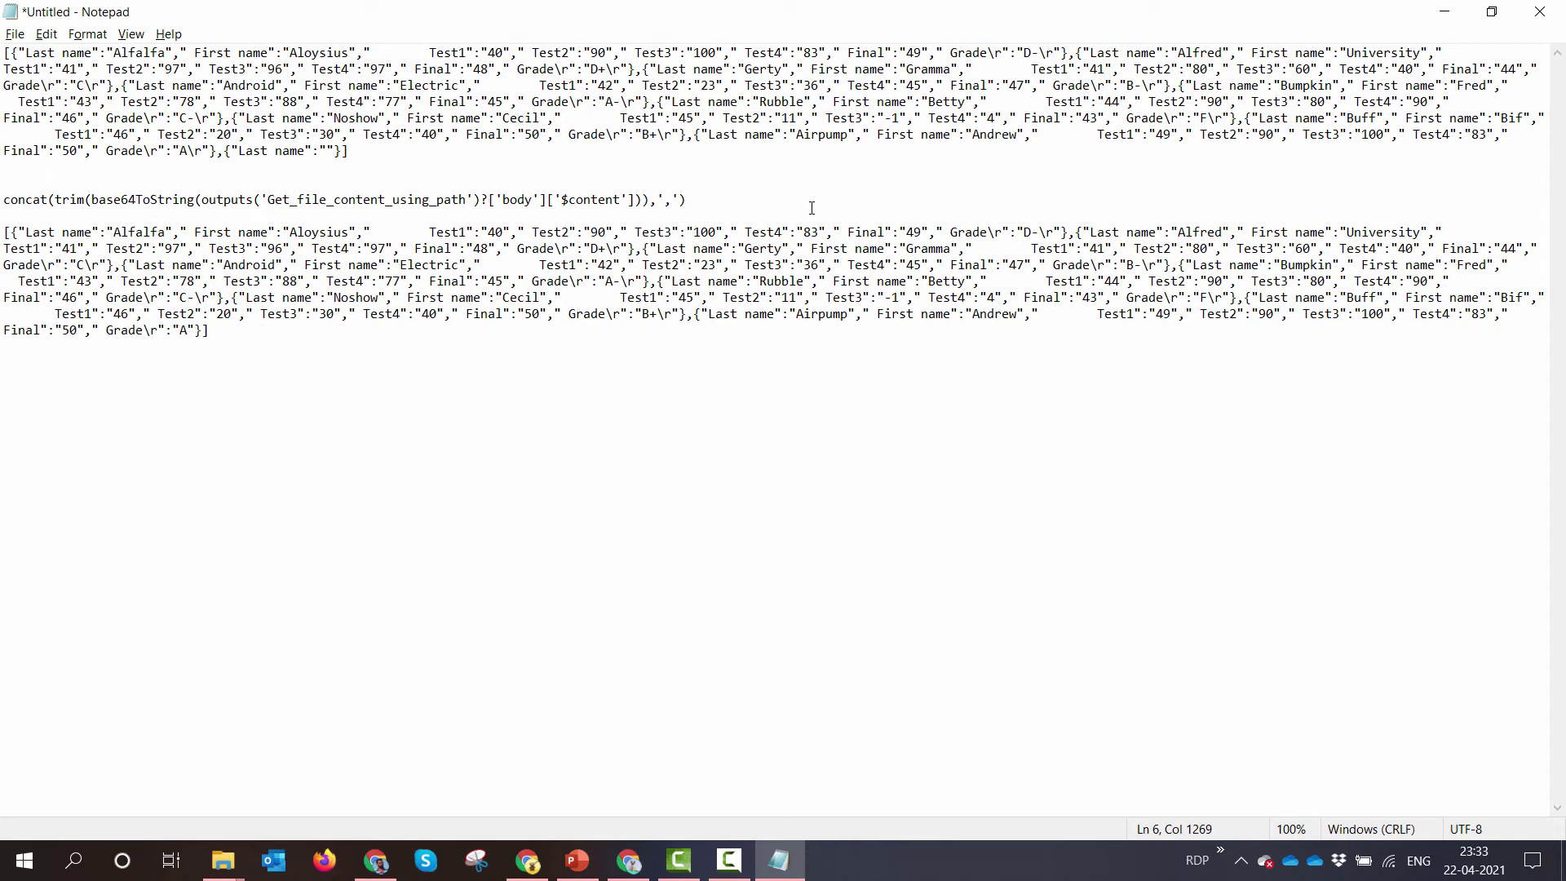
drag(225, 151, 344, 151)
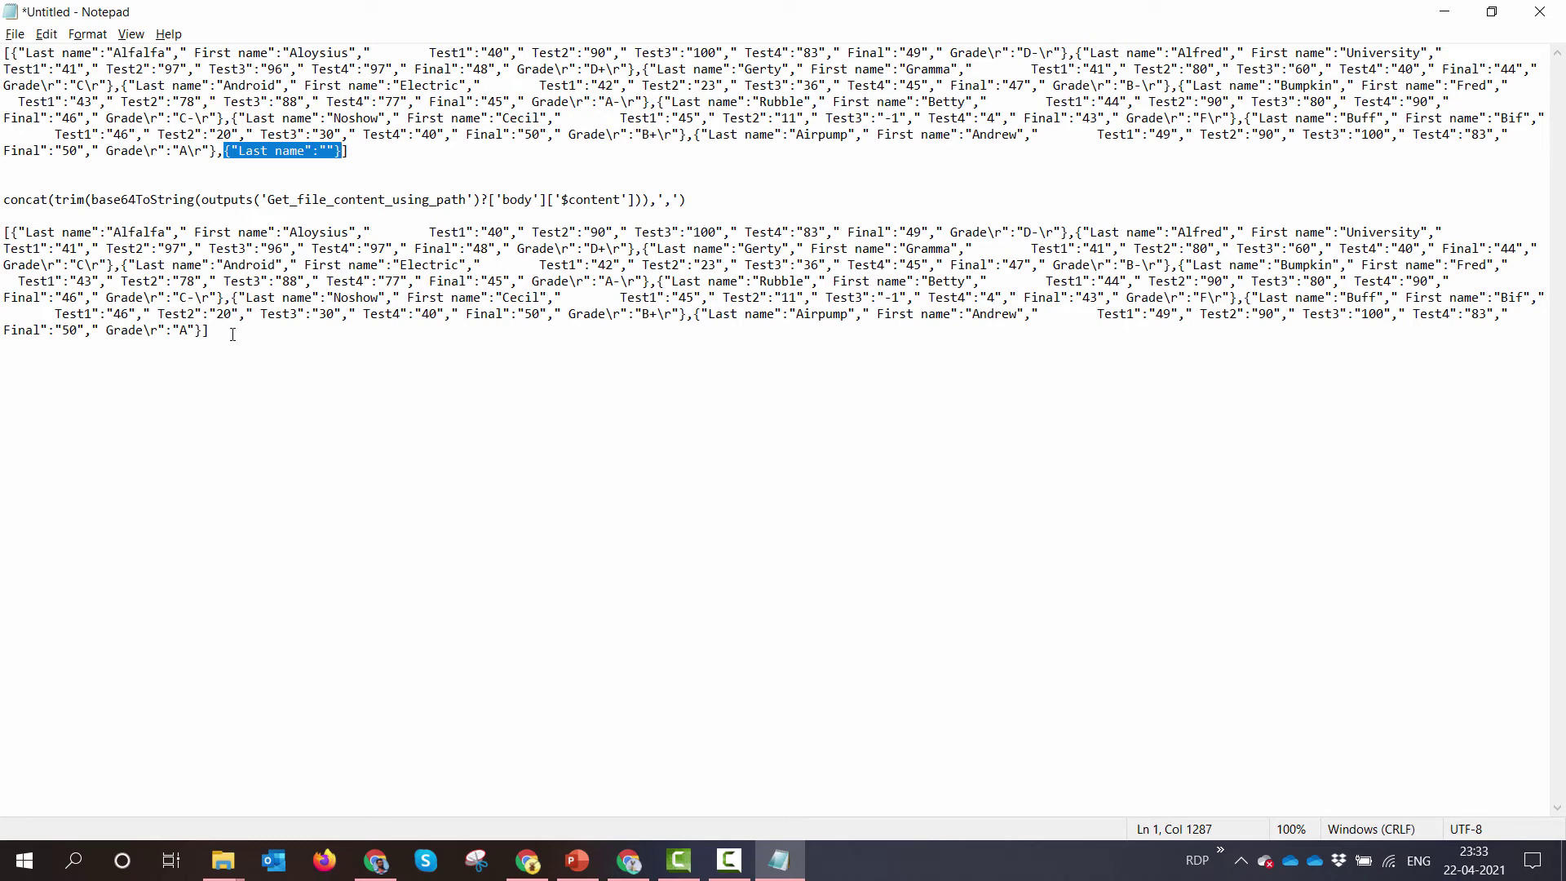
drag(232, 335, 4, 232)
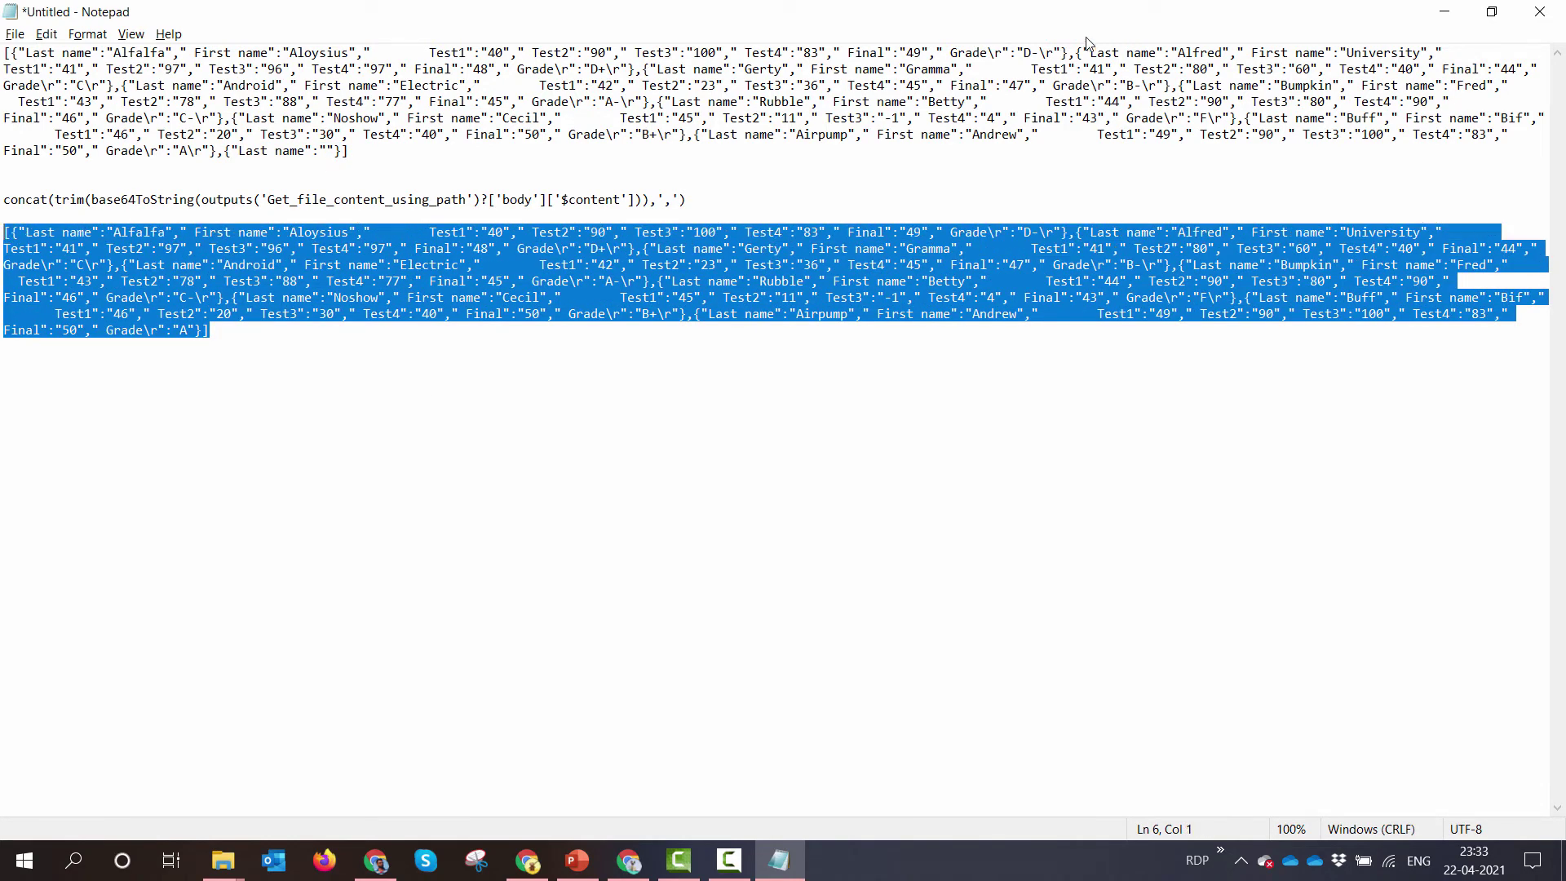
click(1445, 11)
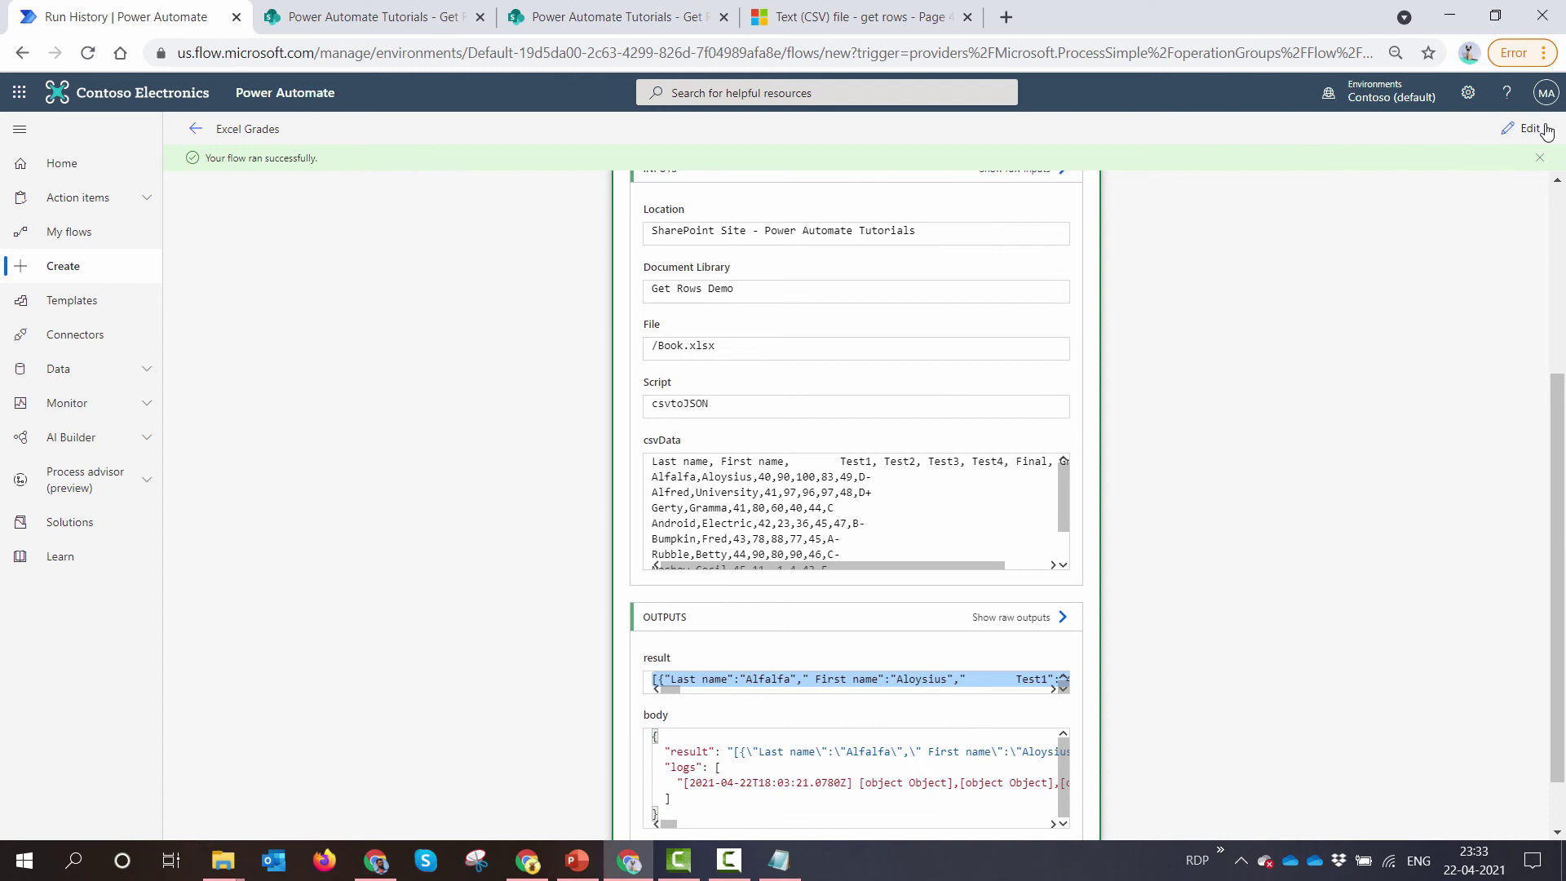
Add a Parse JSON action after the Run script step.
click(1530, 129)
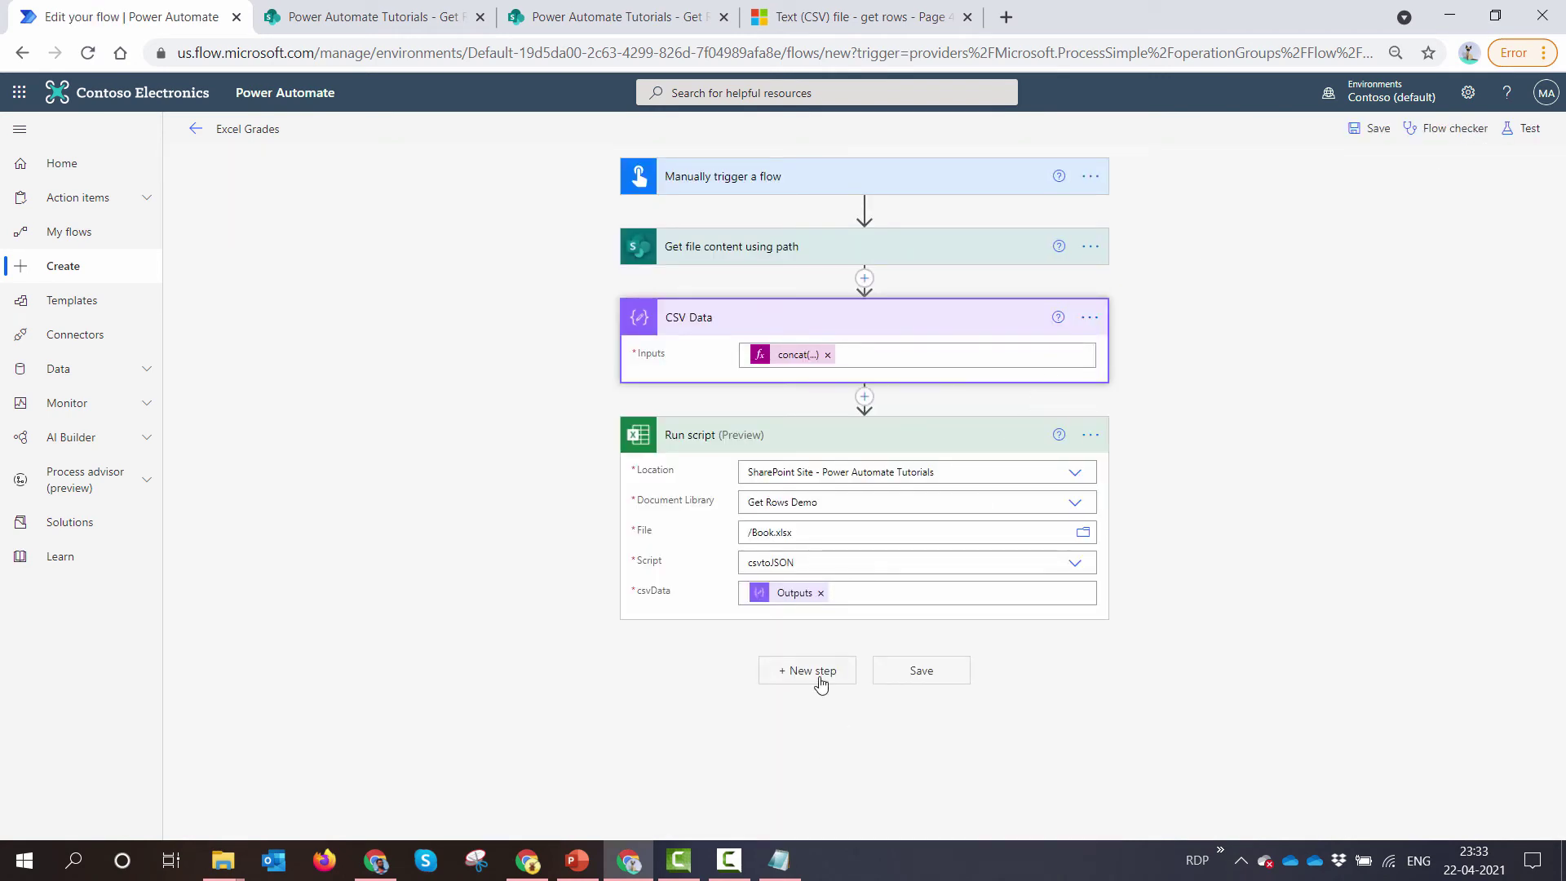
click(821, 683)
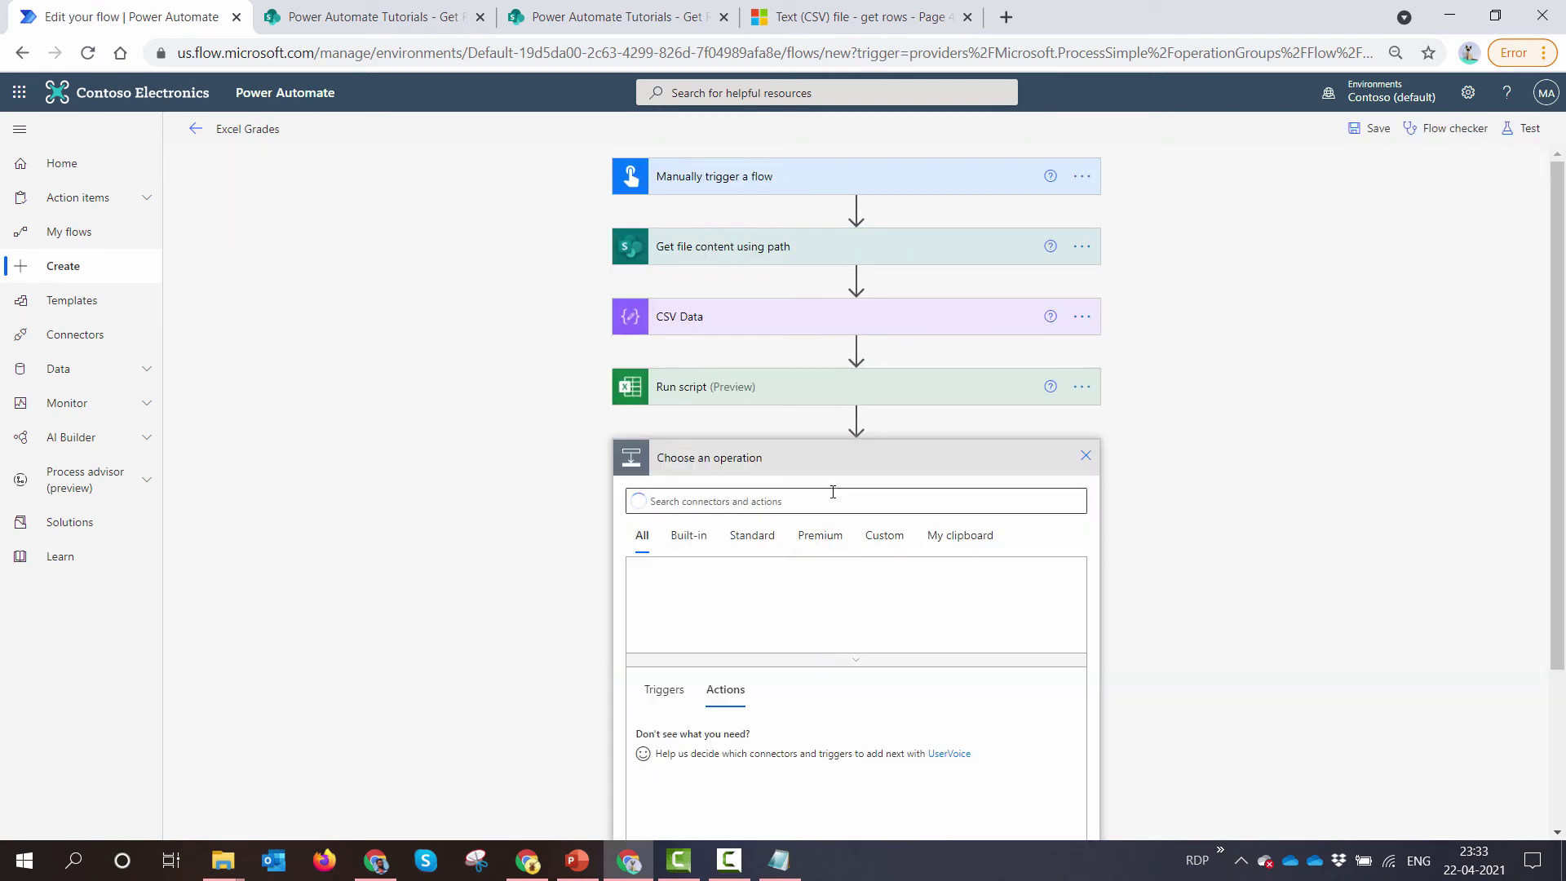
text(Par)
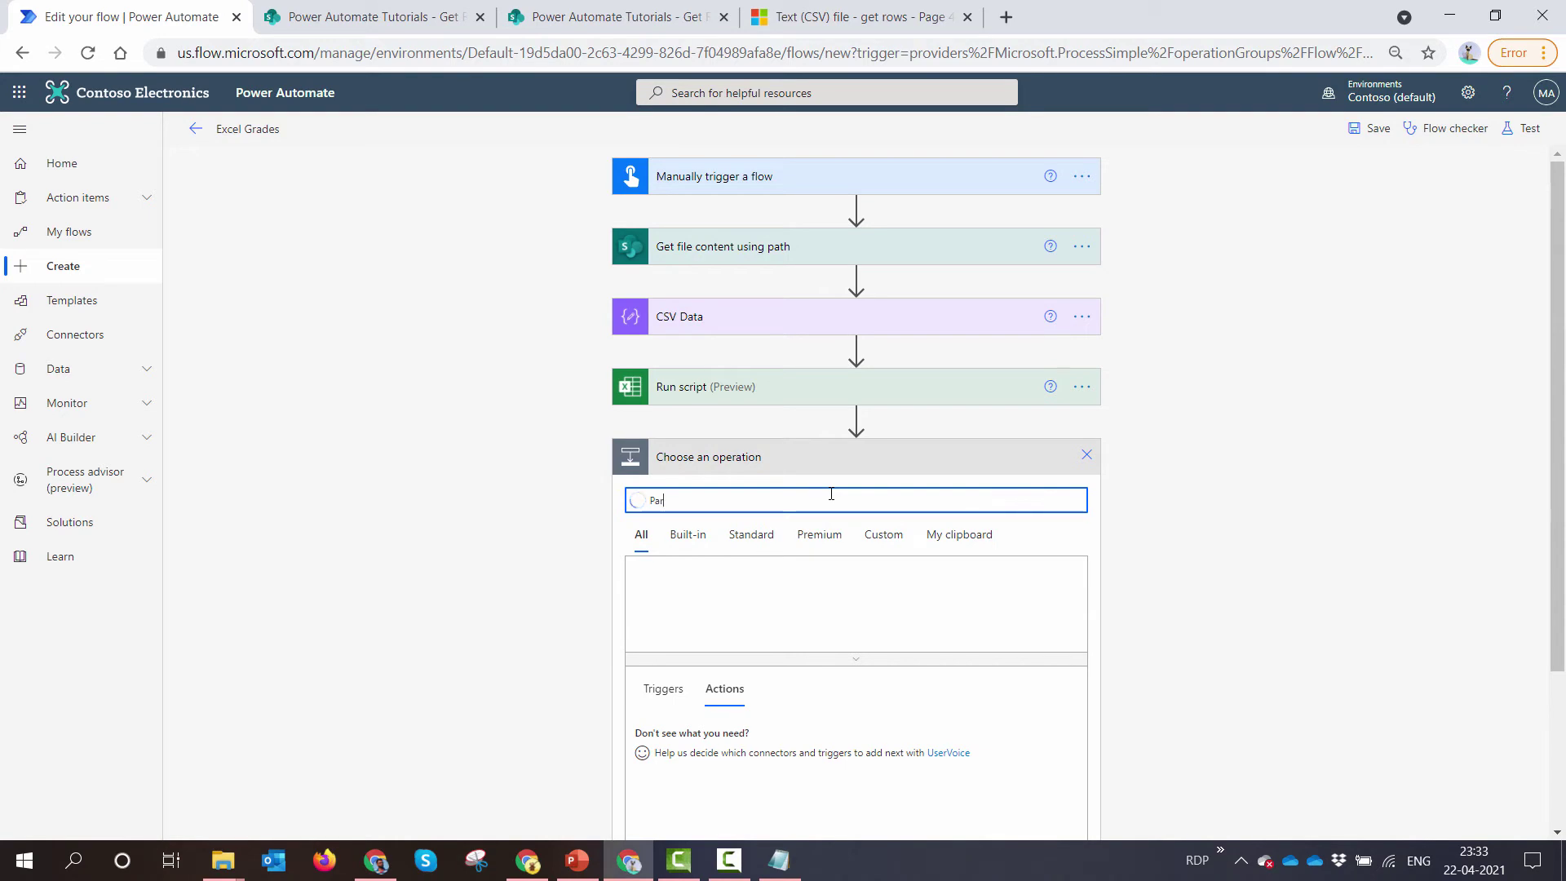
text(se JSON)
scroll(682, 642, down, 1)
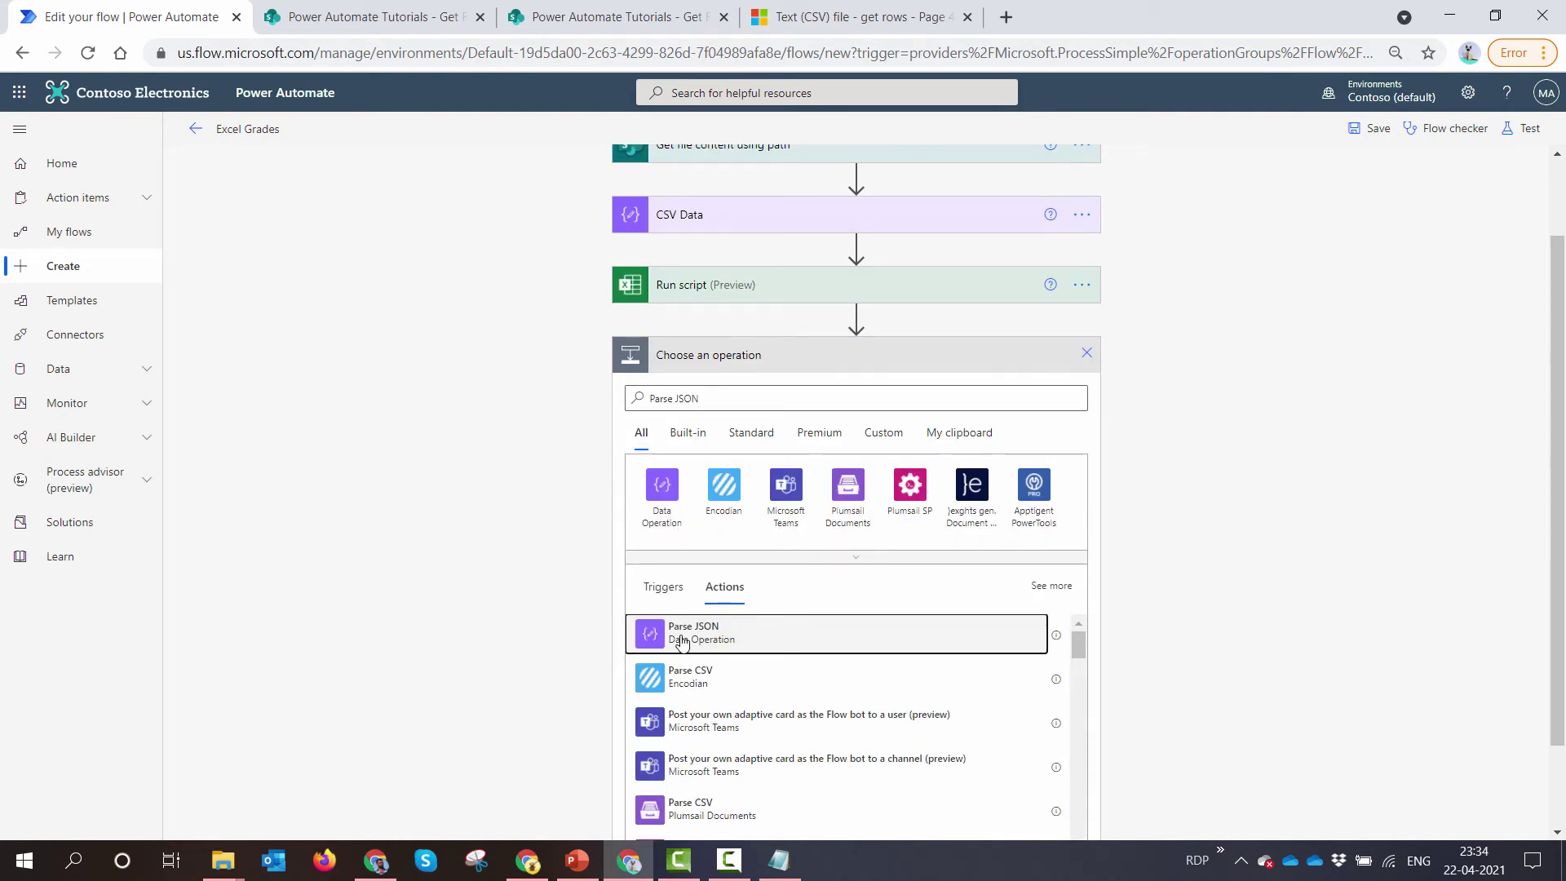
click(682, 643)
Generate the Parse JSON schema from the JSON result copied out of Notepad.
click(779, 861)
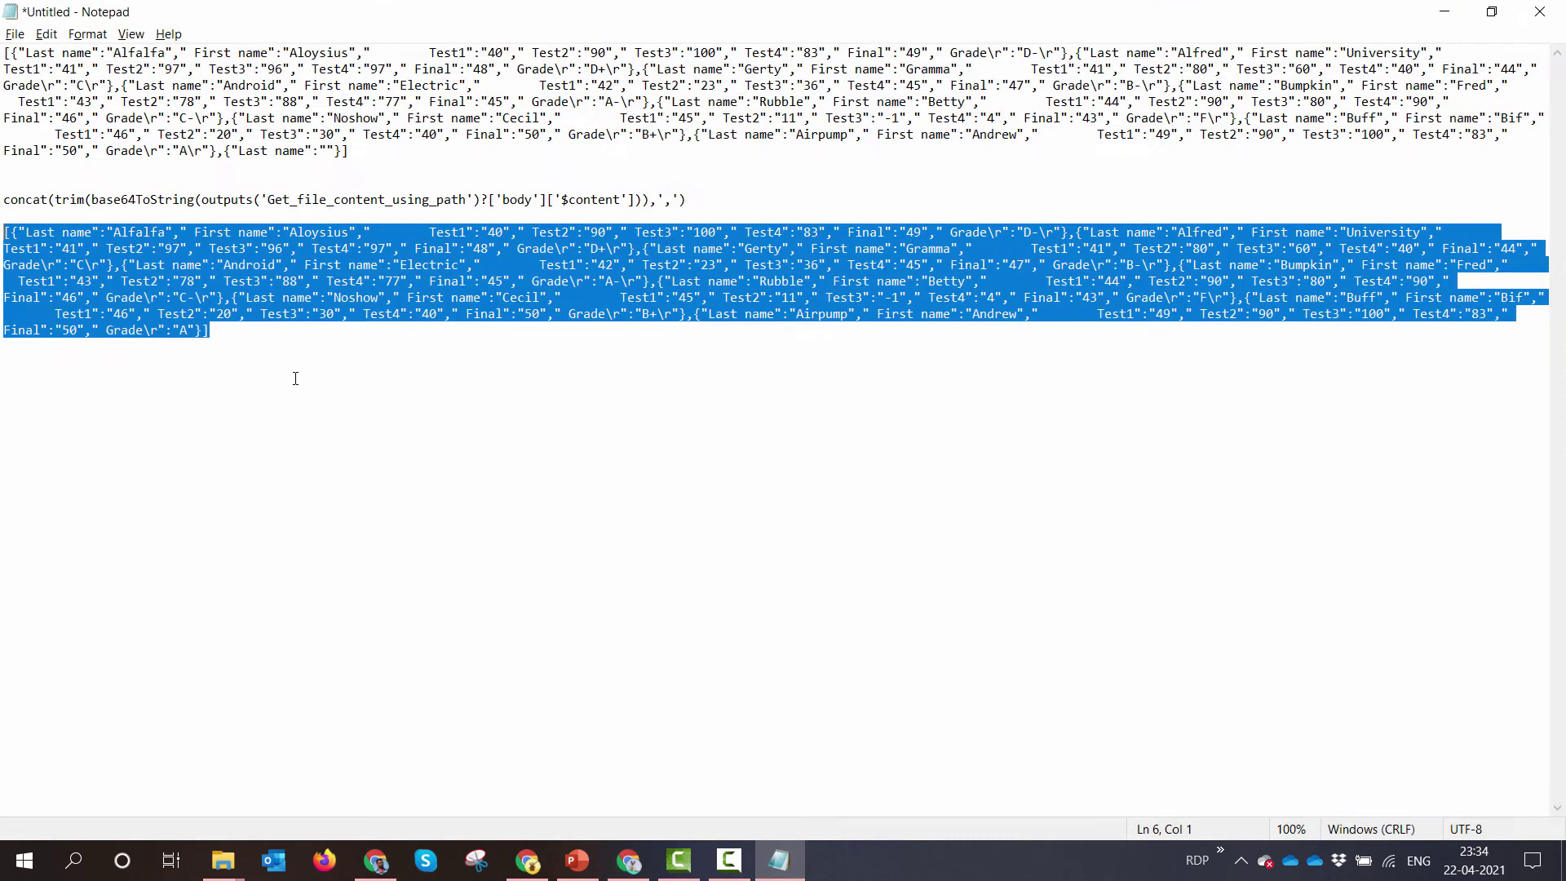
right_click(212, 283)
click(298, 340)
click(1442, 13)
click(836, 682)
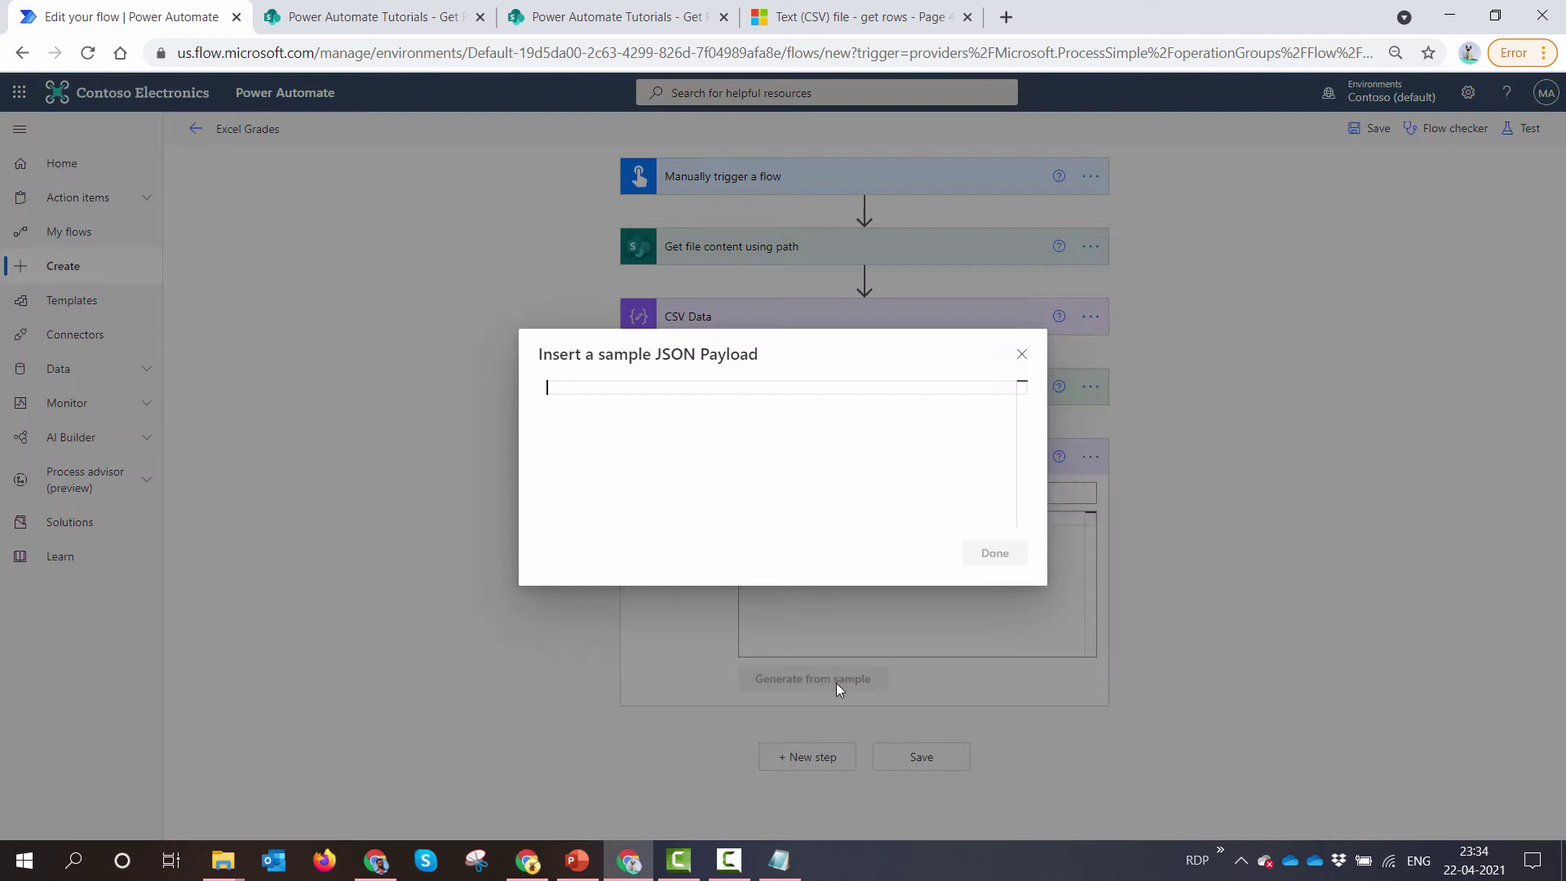
key(ctrl+v)
click(1004, 574)
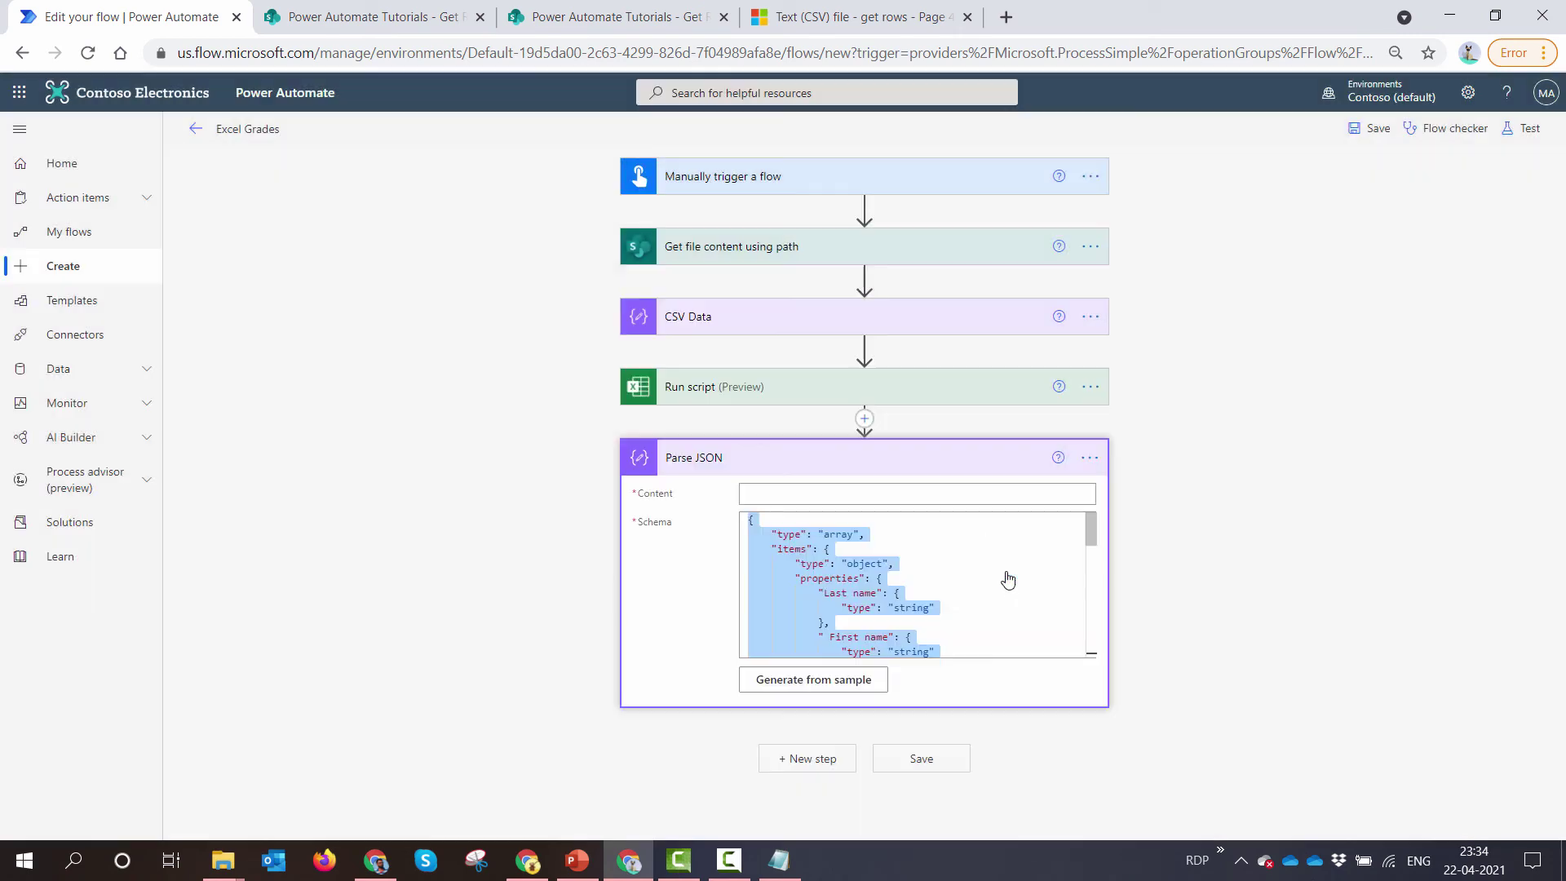
Set the Parse JSON Content field to the Run script result.
click(925, 494)
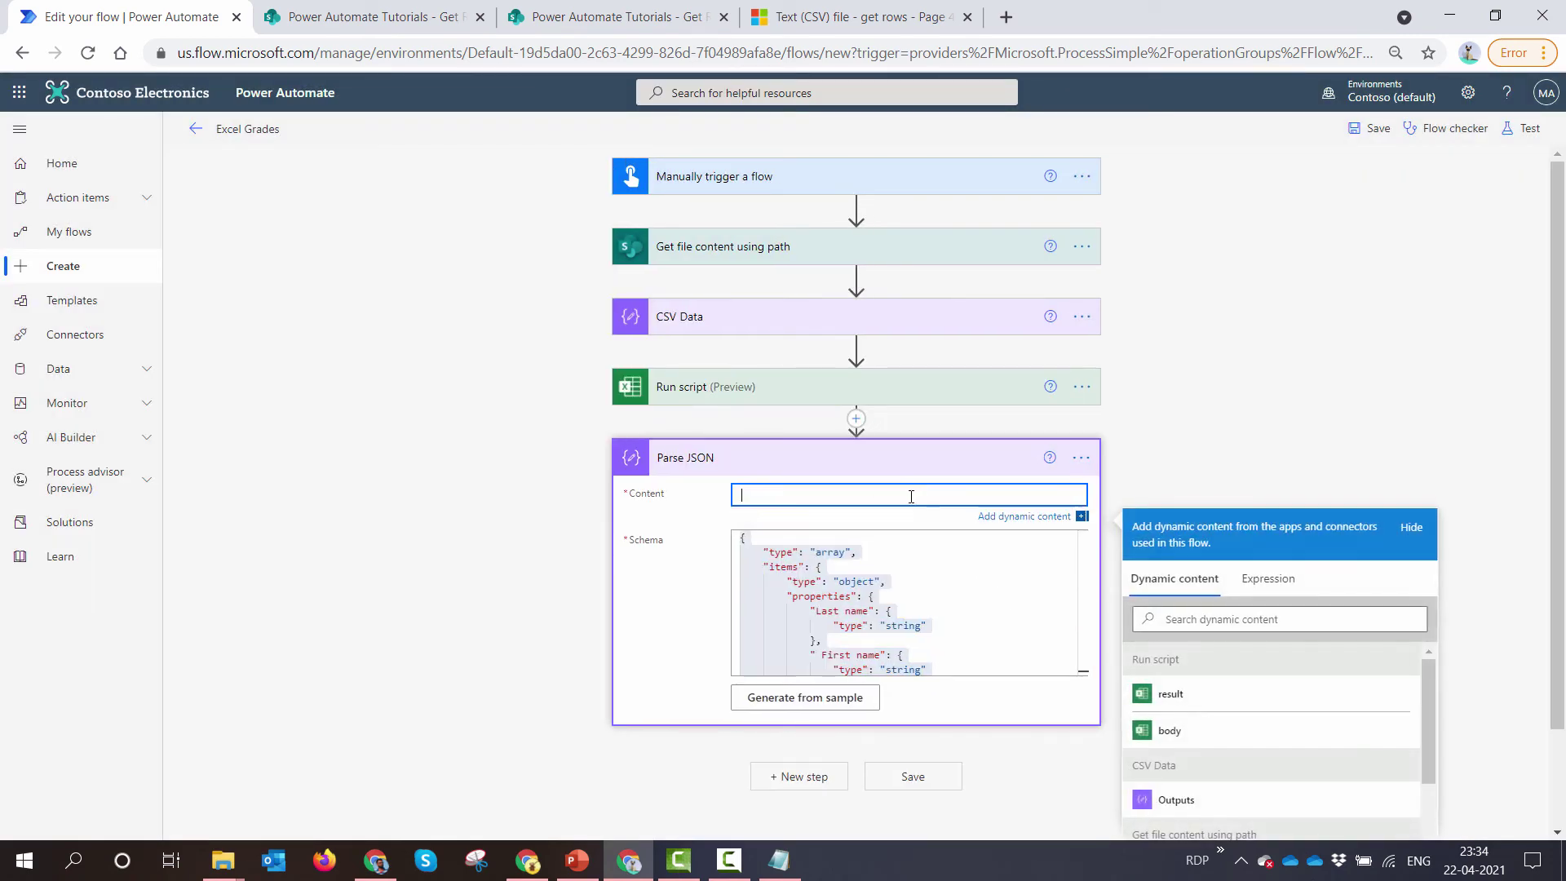
click(1228, 698)
scroll(1006, 688, down, 1)
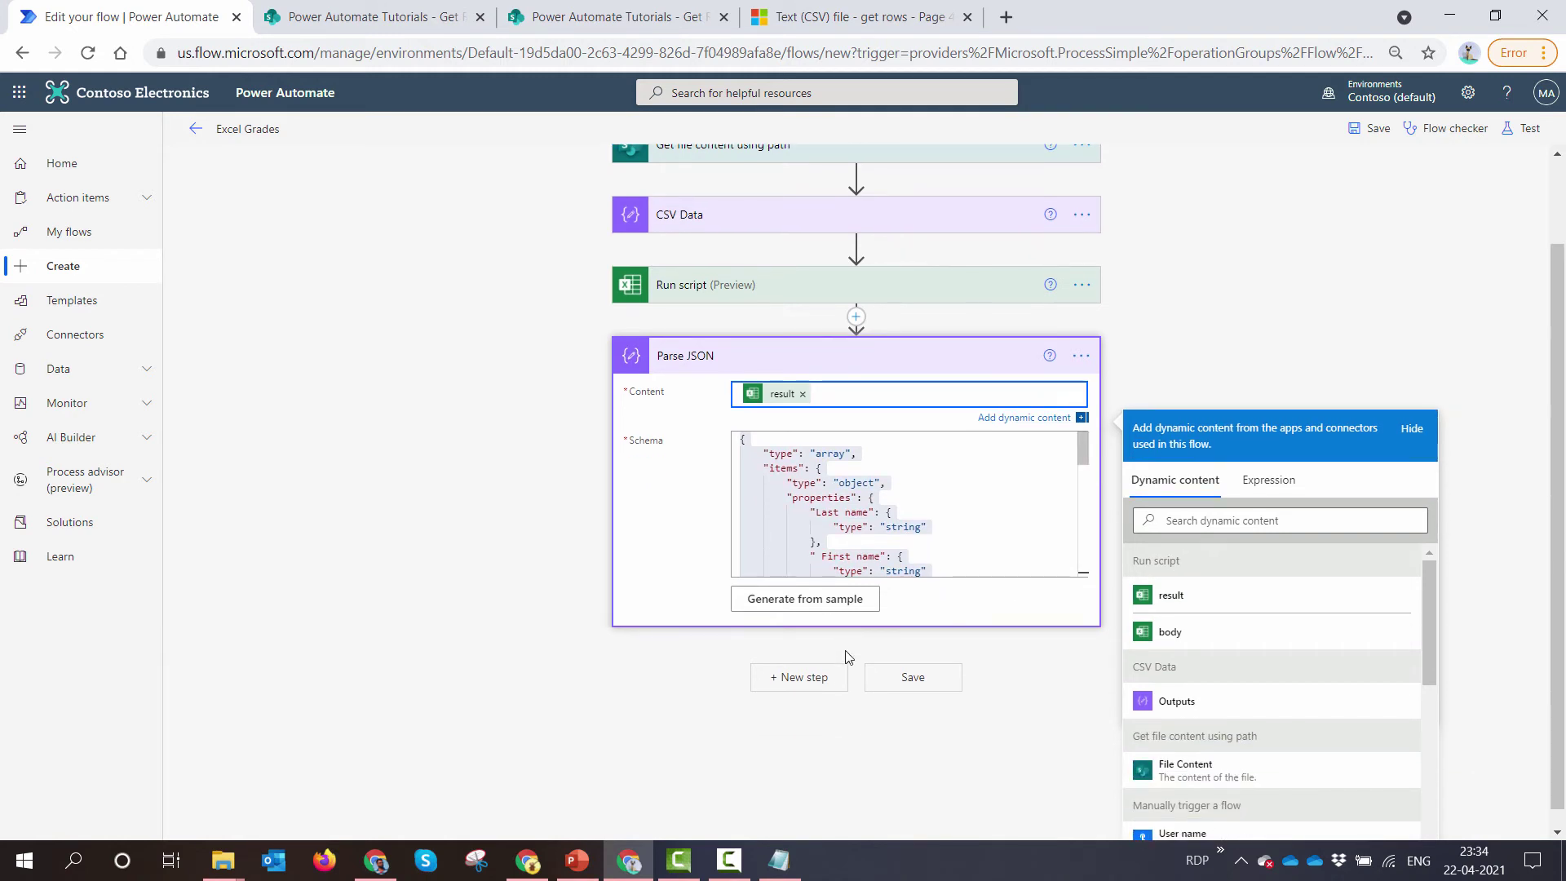
click(840, 683)
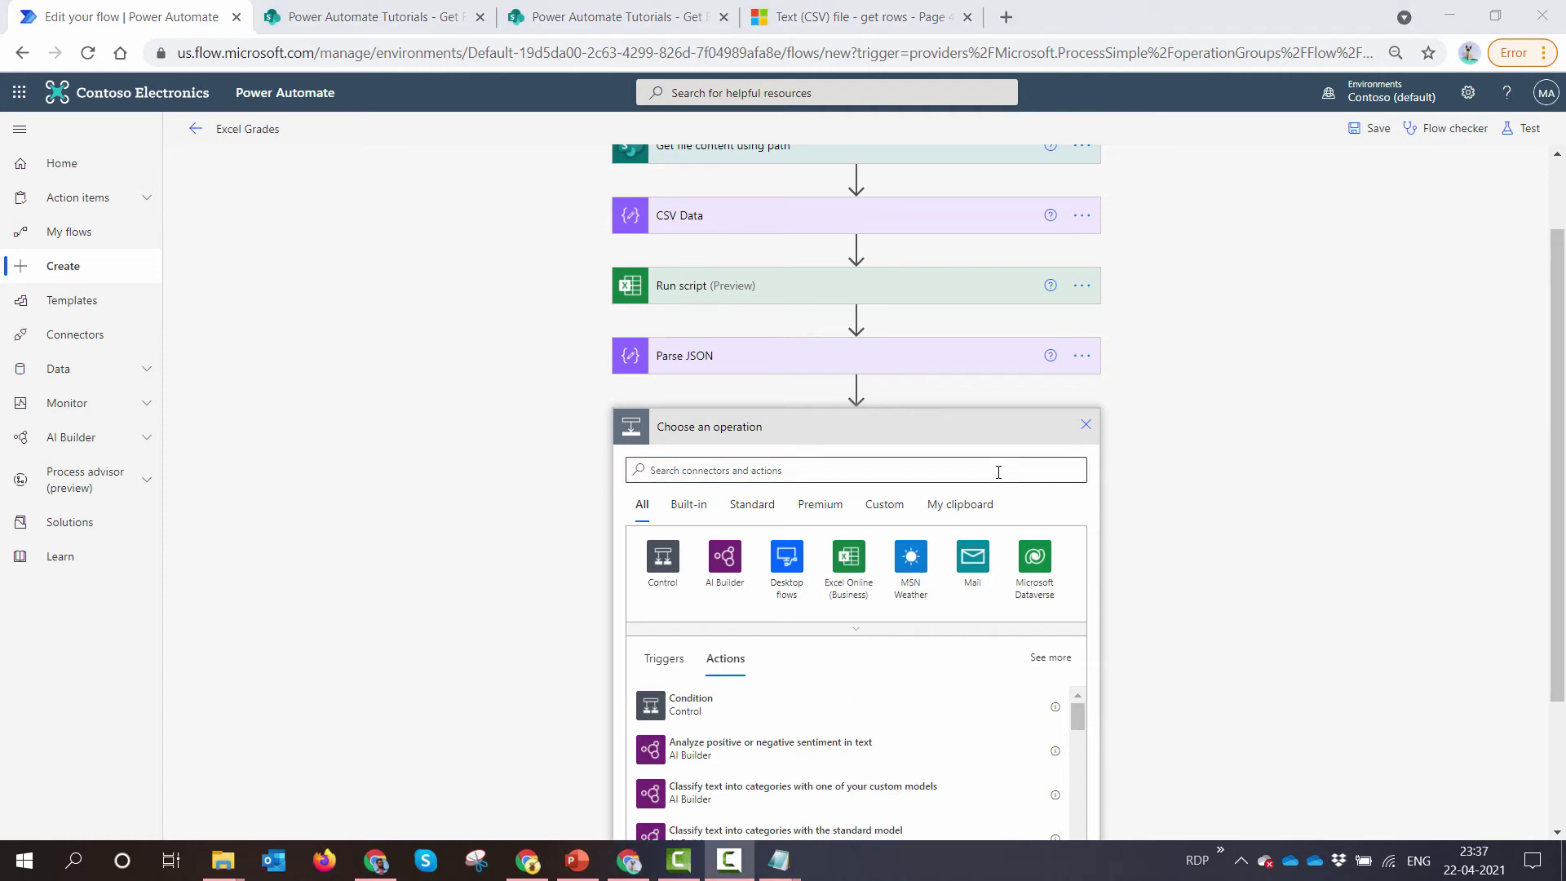
Add a Compose step and rename it 'HTML Score Card'.
click(998, 470)
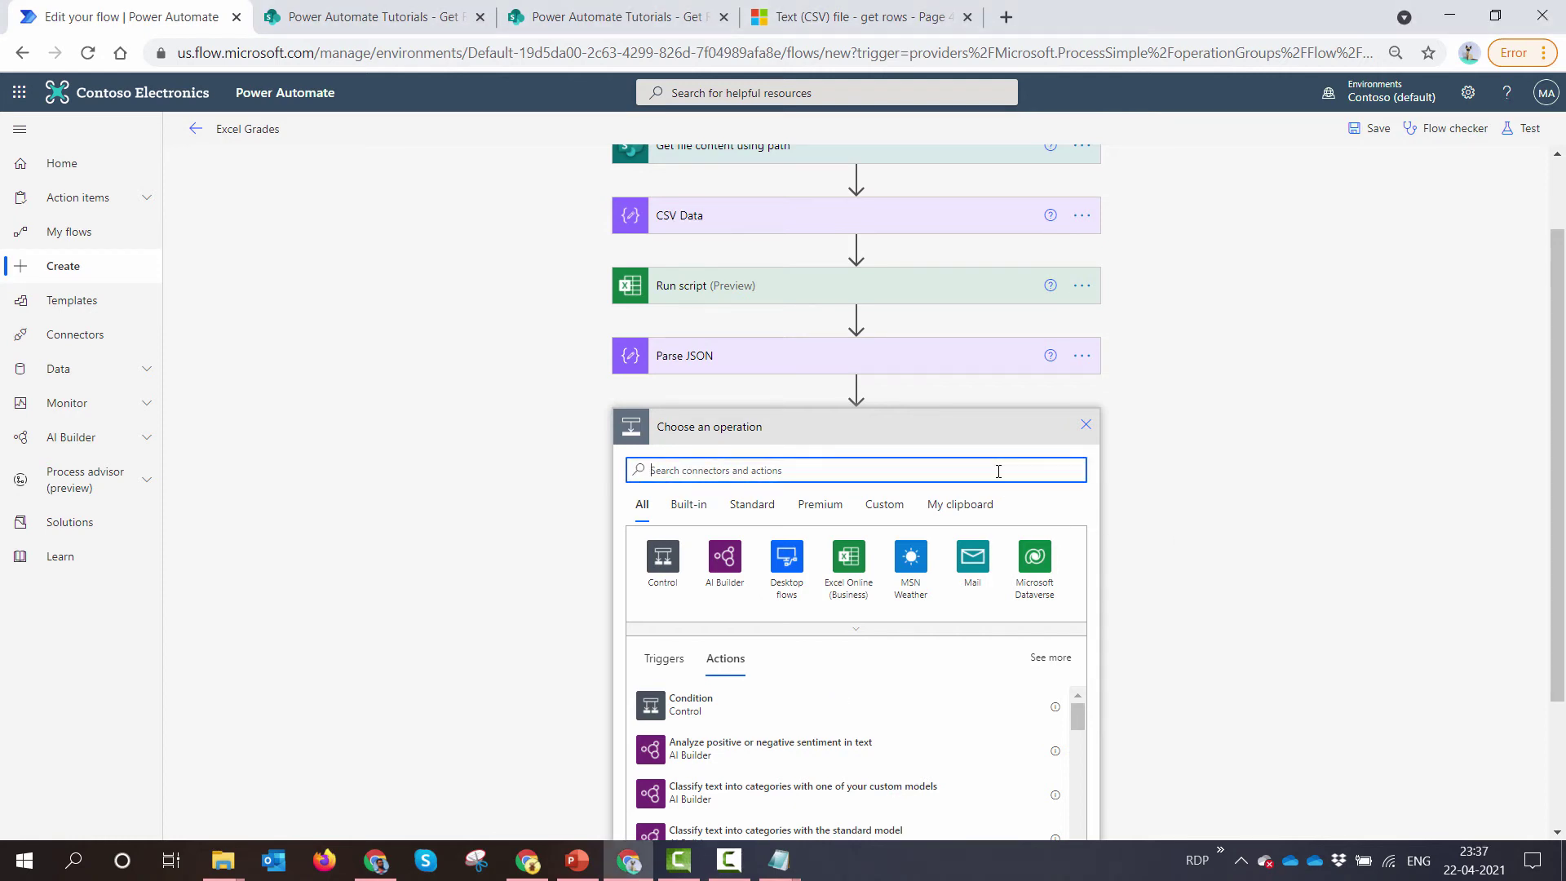
text(Compose)
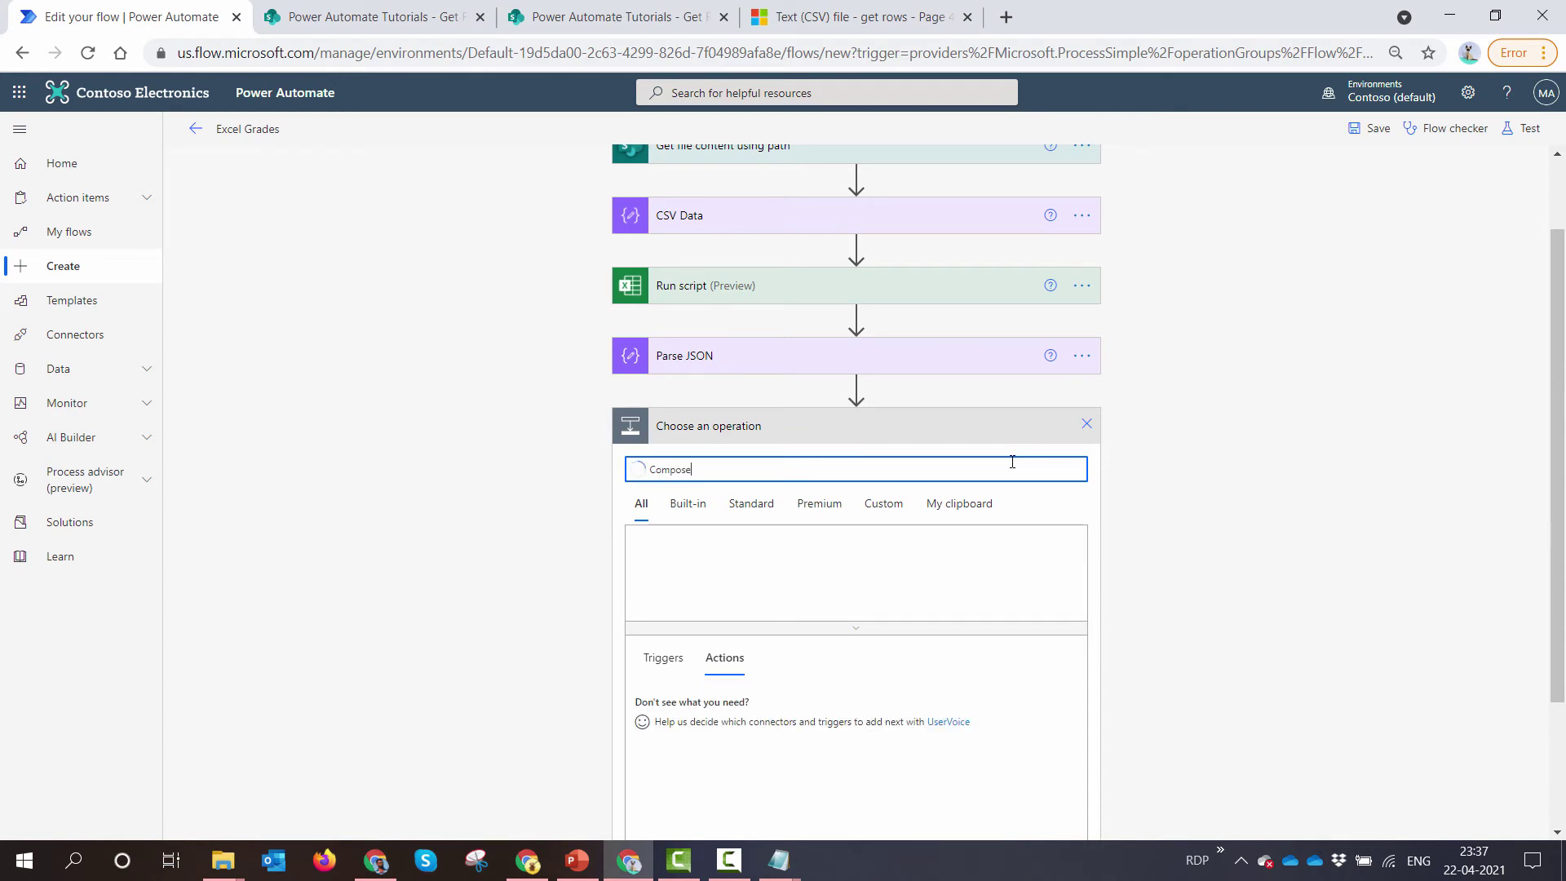
click(718, 694)
click(1090, 527)
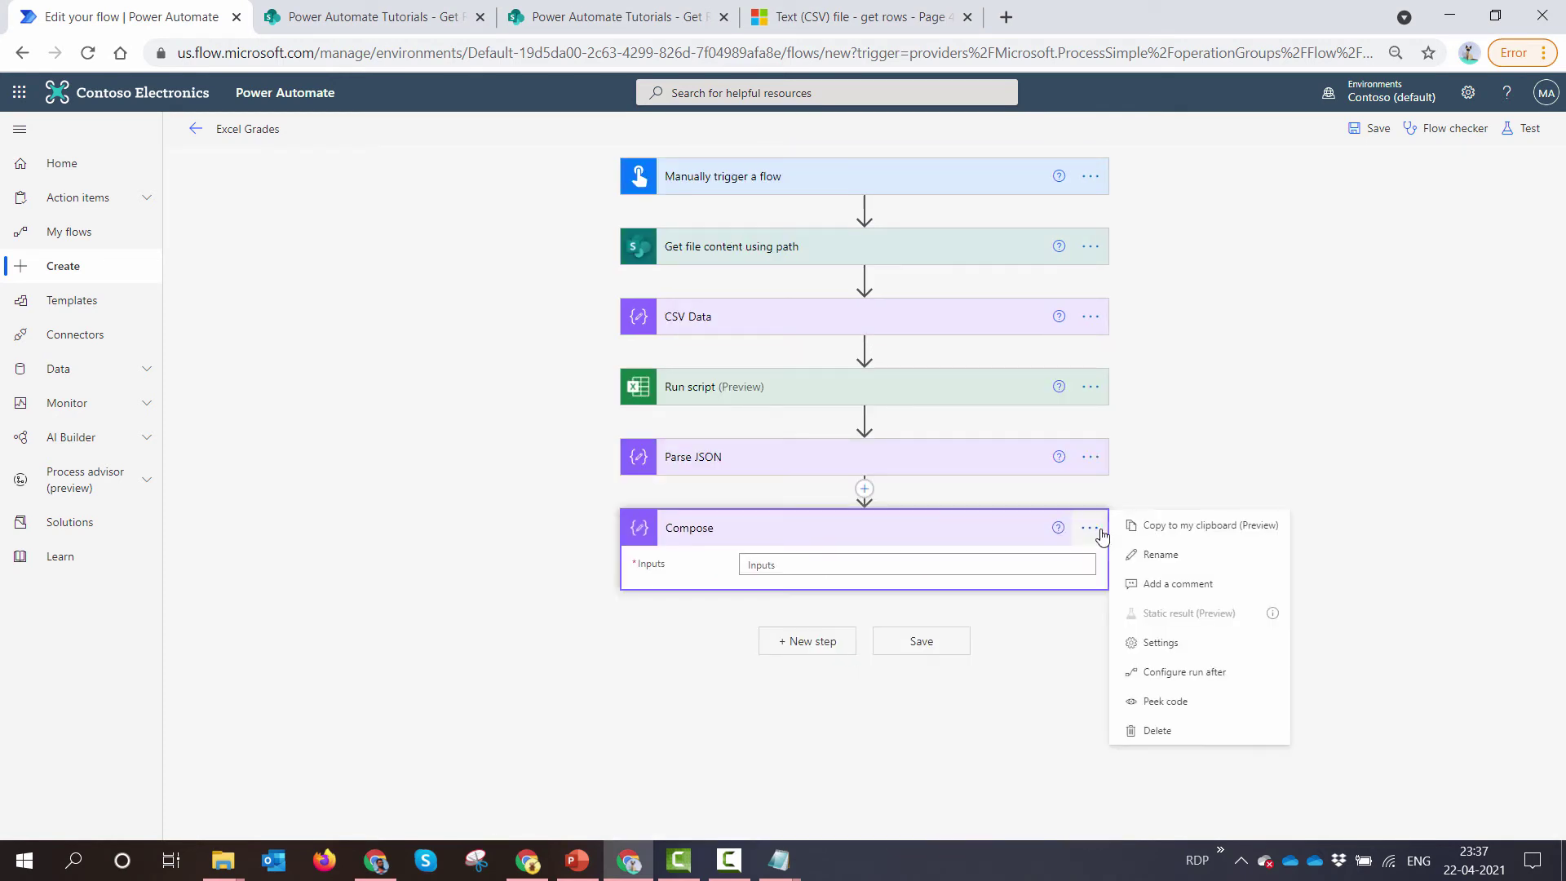
click(1151, 553)
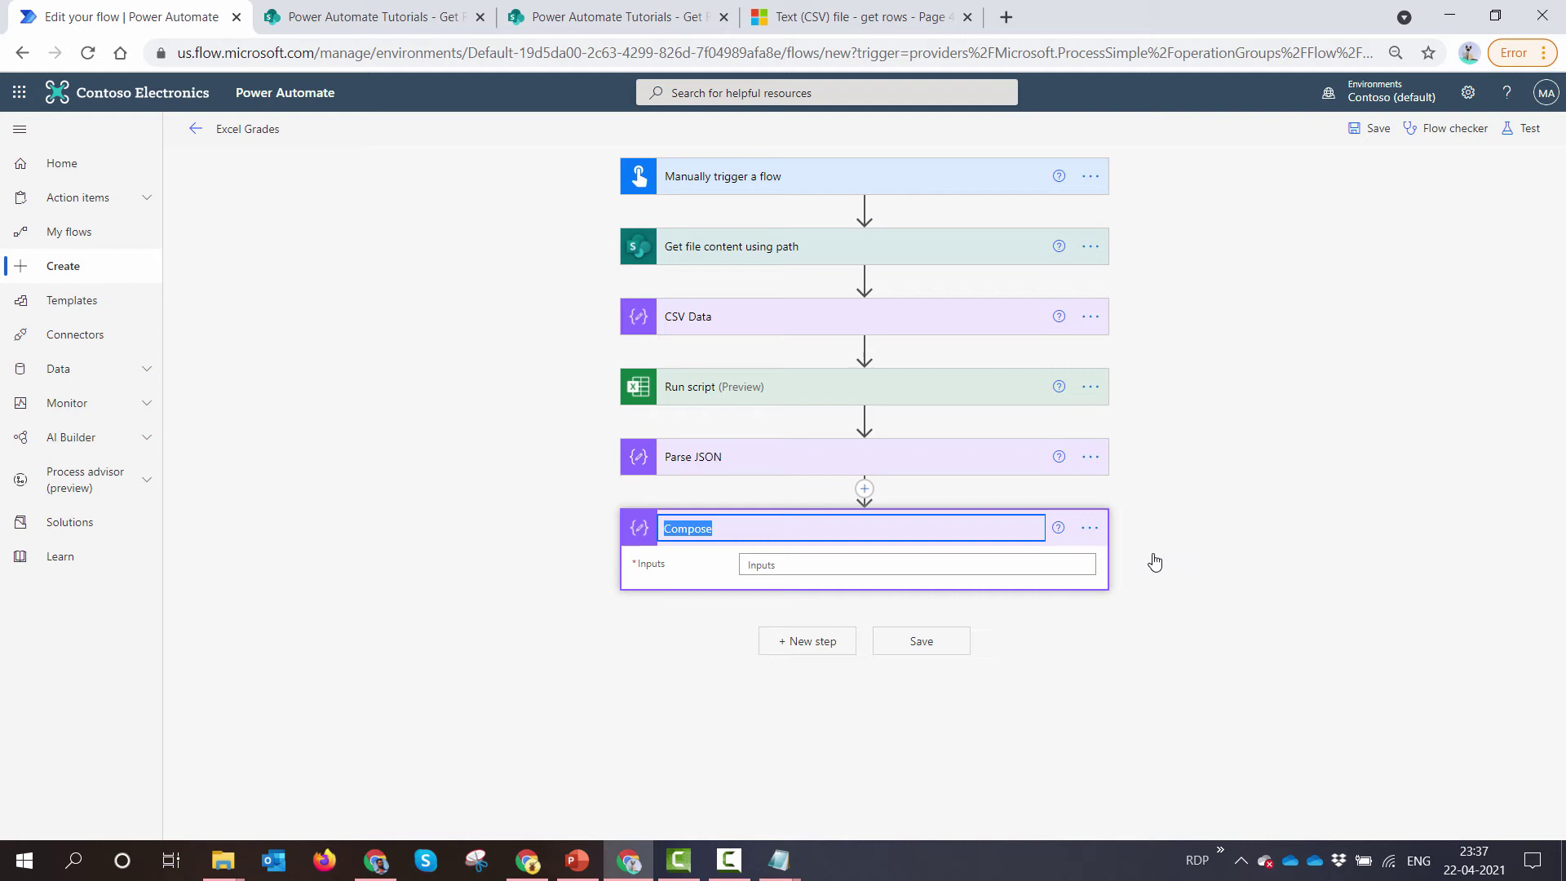
text(HTML Scrore Card)
key(Left)
key(Left)
key(Left)
key(Left)
key(Left)
key(Left)
key(Left)
key(Left)
key(BackSpace)
Paste the HTML Report Card template into the HTML Score Card Inputs.
click(1063, 565)
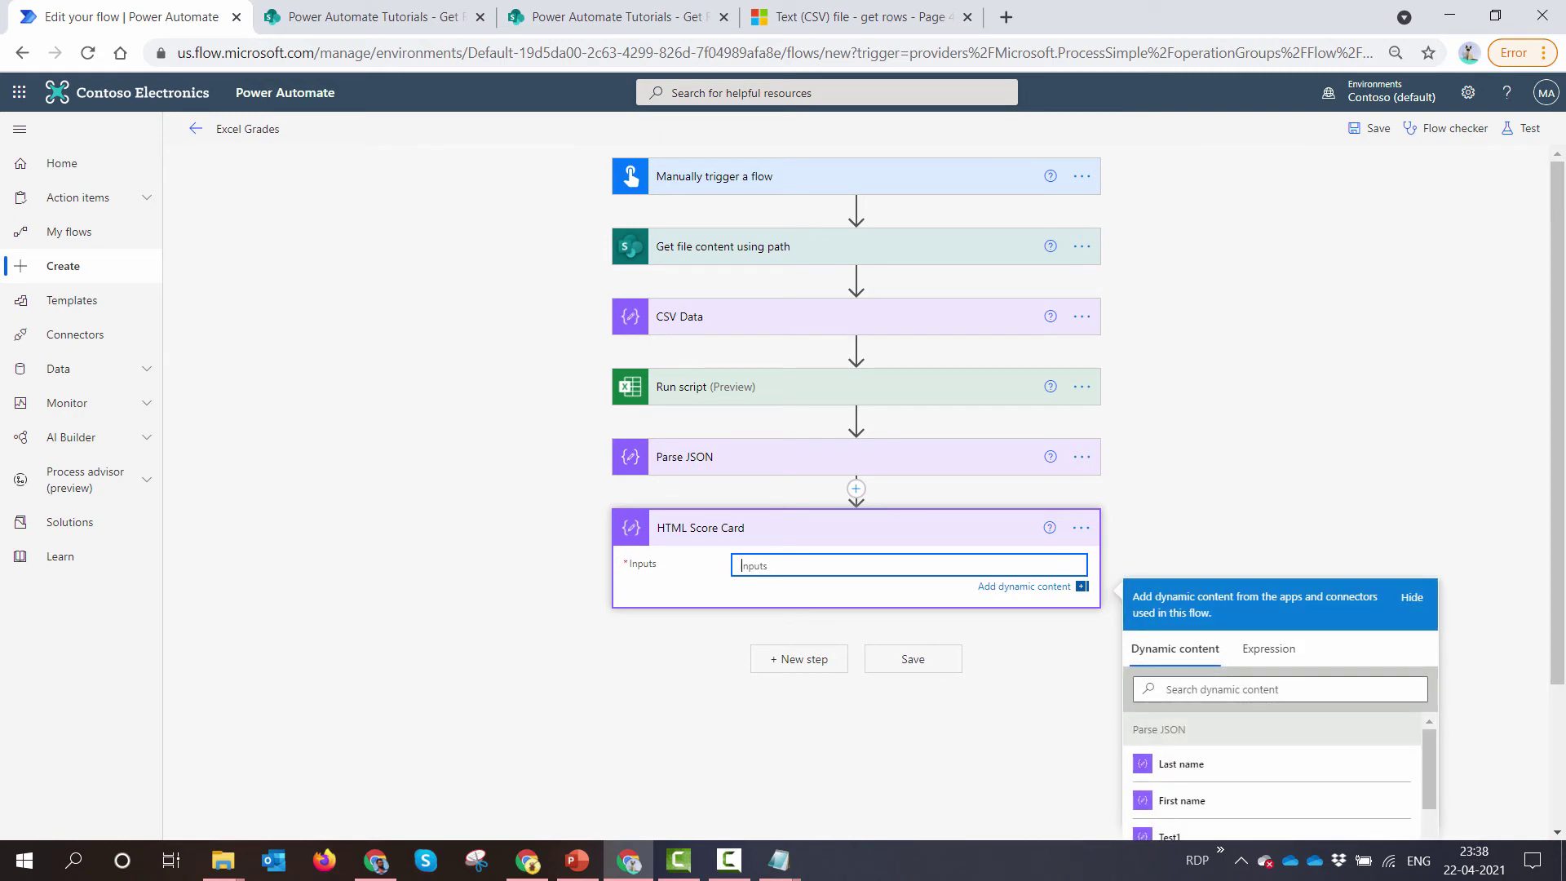
key(alt+Tab)
click(825, 566)
text(<html> <body> <h2>Report Card</h2> Student First Name:<br /> Student Last Name:<br /> Test 1 Score :<br /> Test 2 Score :<br /> Test 3 Score :<br /> Test 4 Score :<br /> Final Score :<br /> Grade :<br /> </body> </html>)
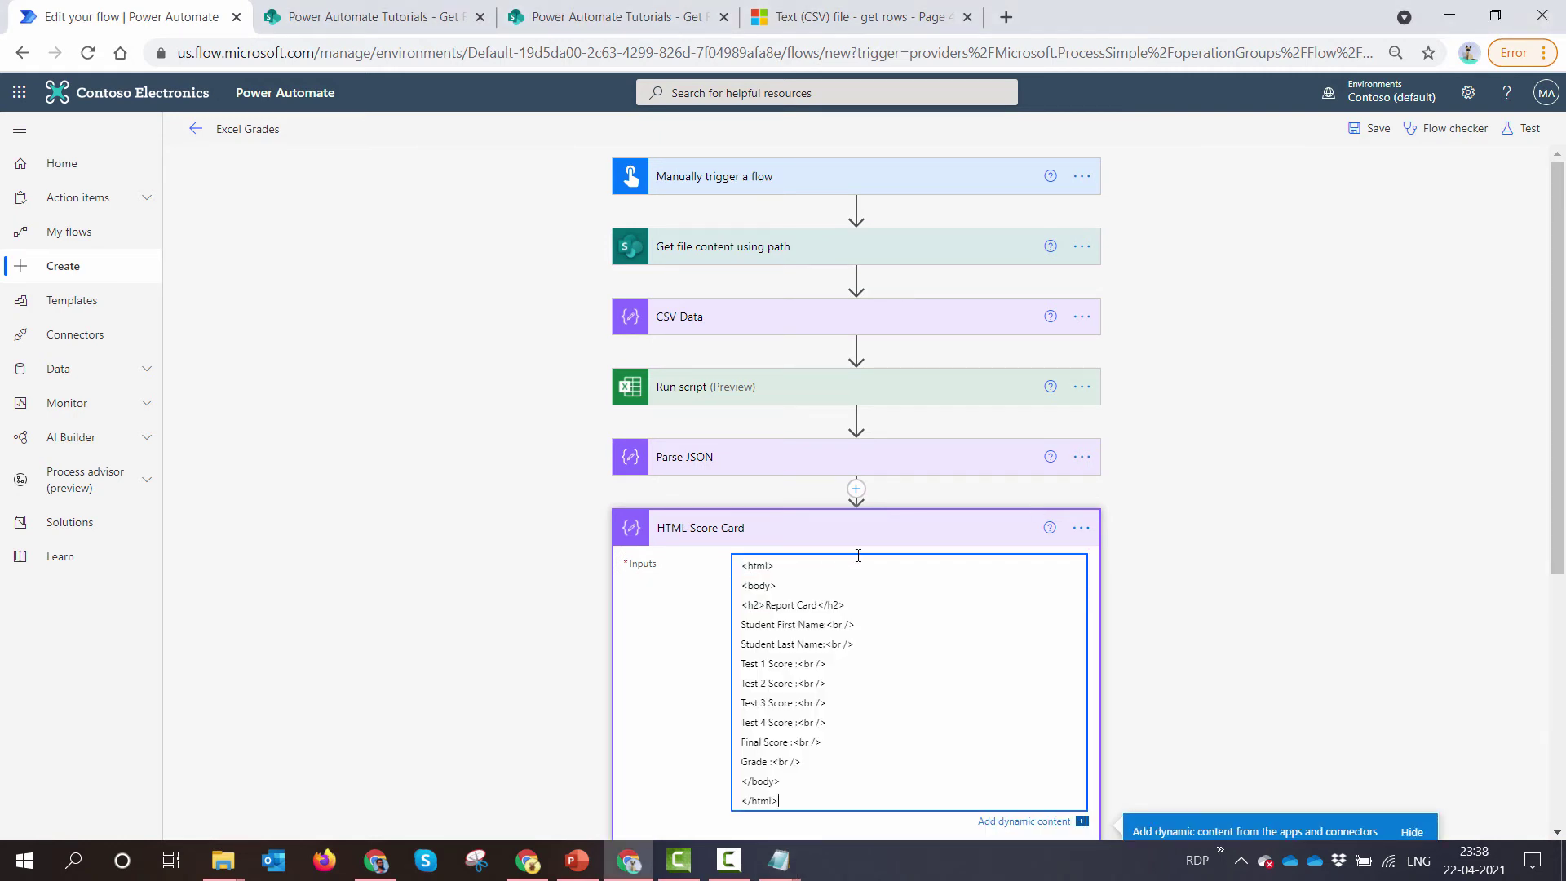
scroll(858, 555, down, 3)
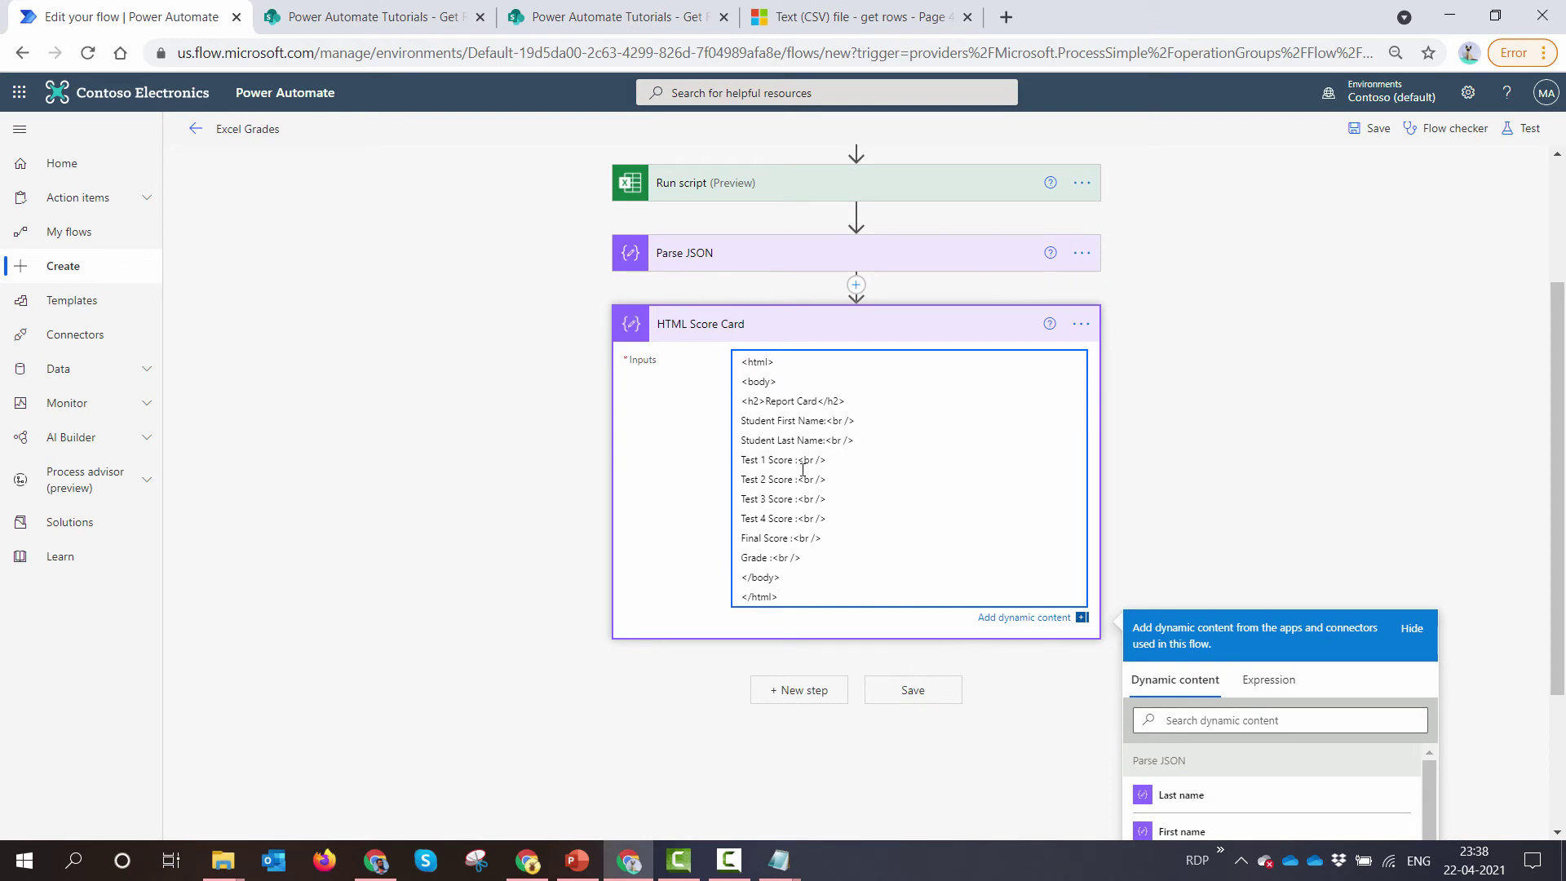
click(828, 422)
scroll(944, 461, down, 3)
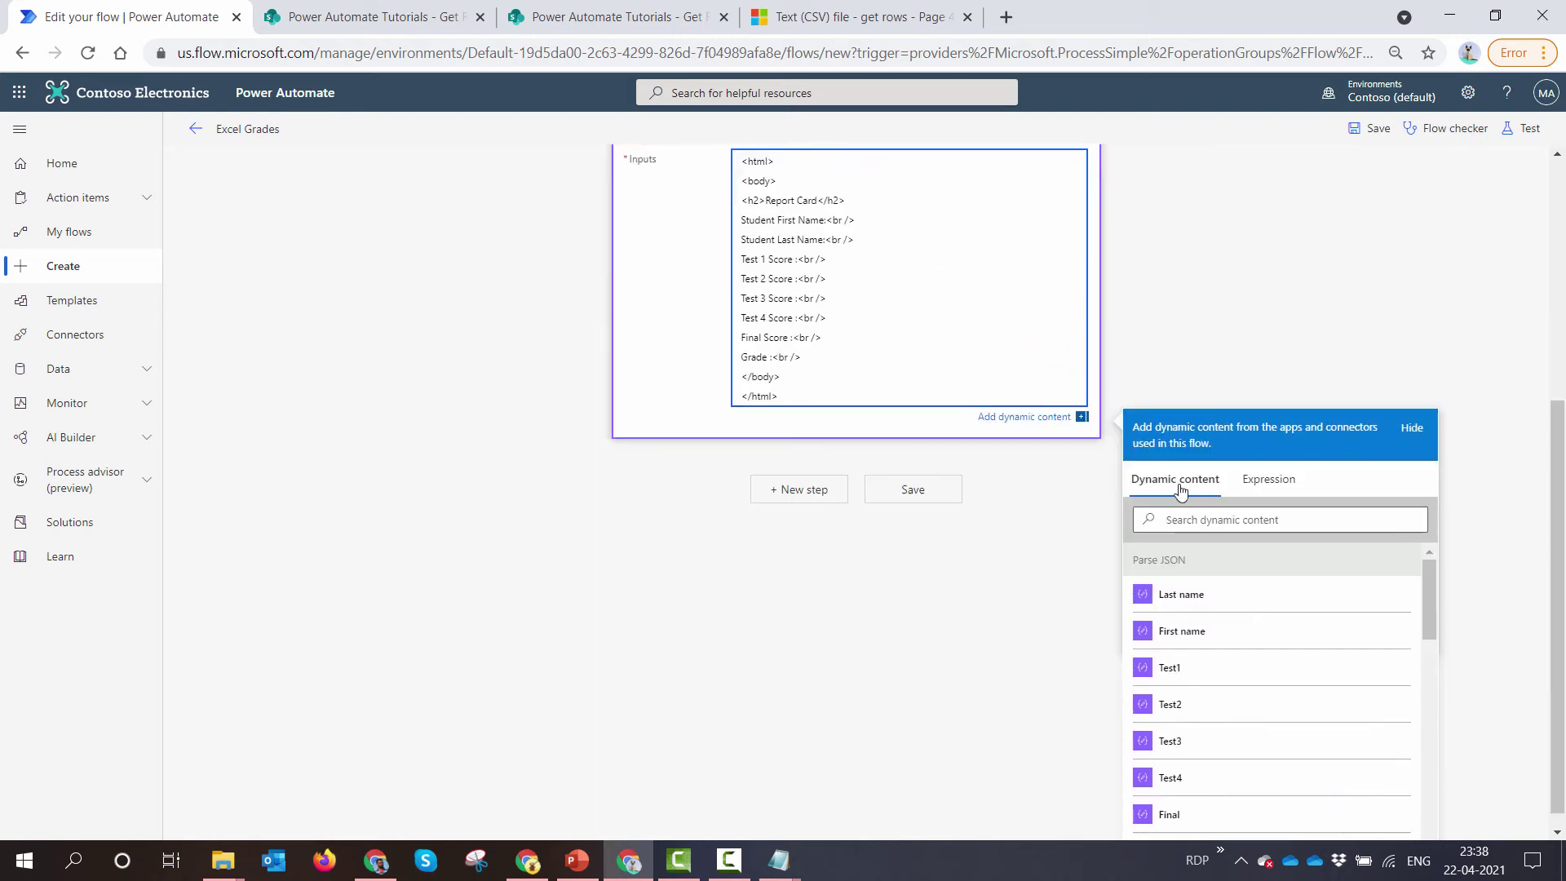
Insert the First name and Last name values after their student name labels.
click(1241, 627)
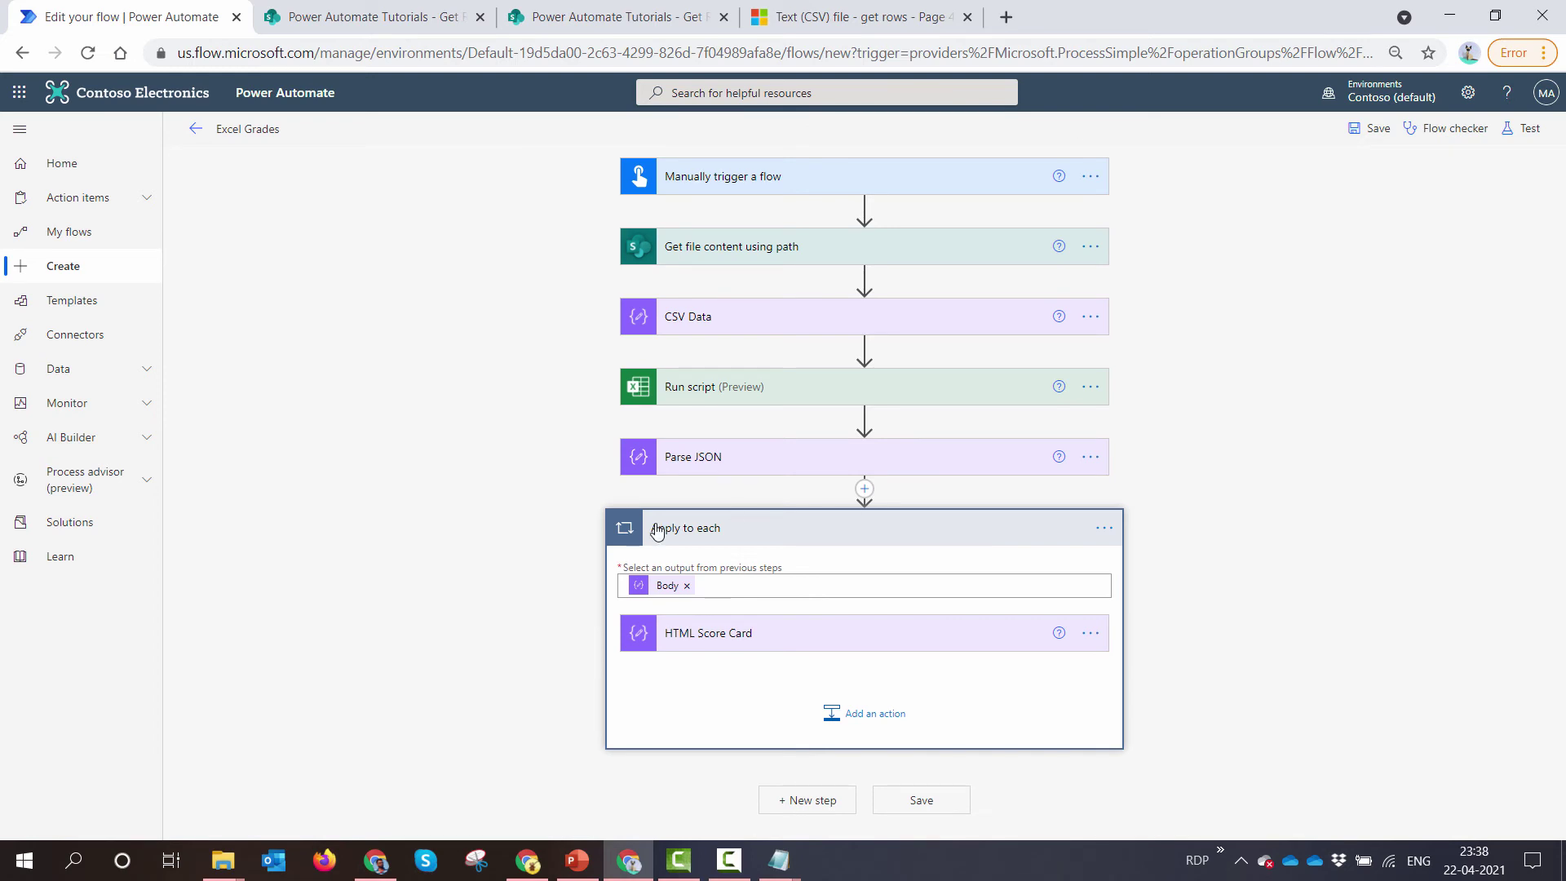
click(938, 633)
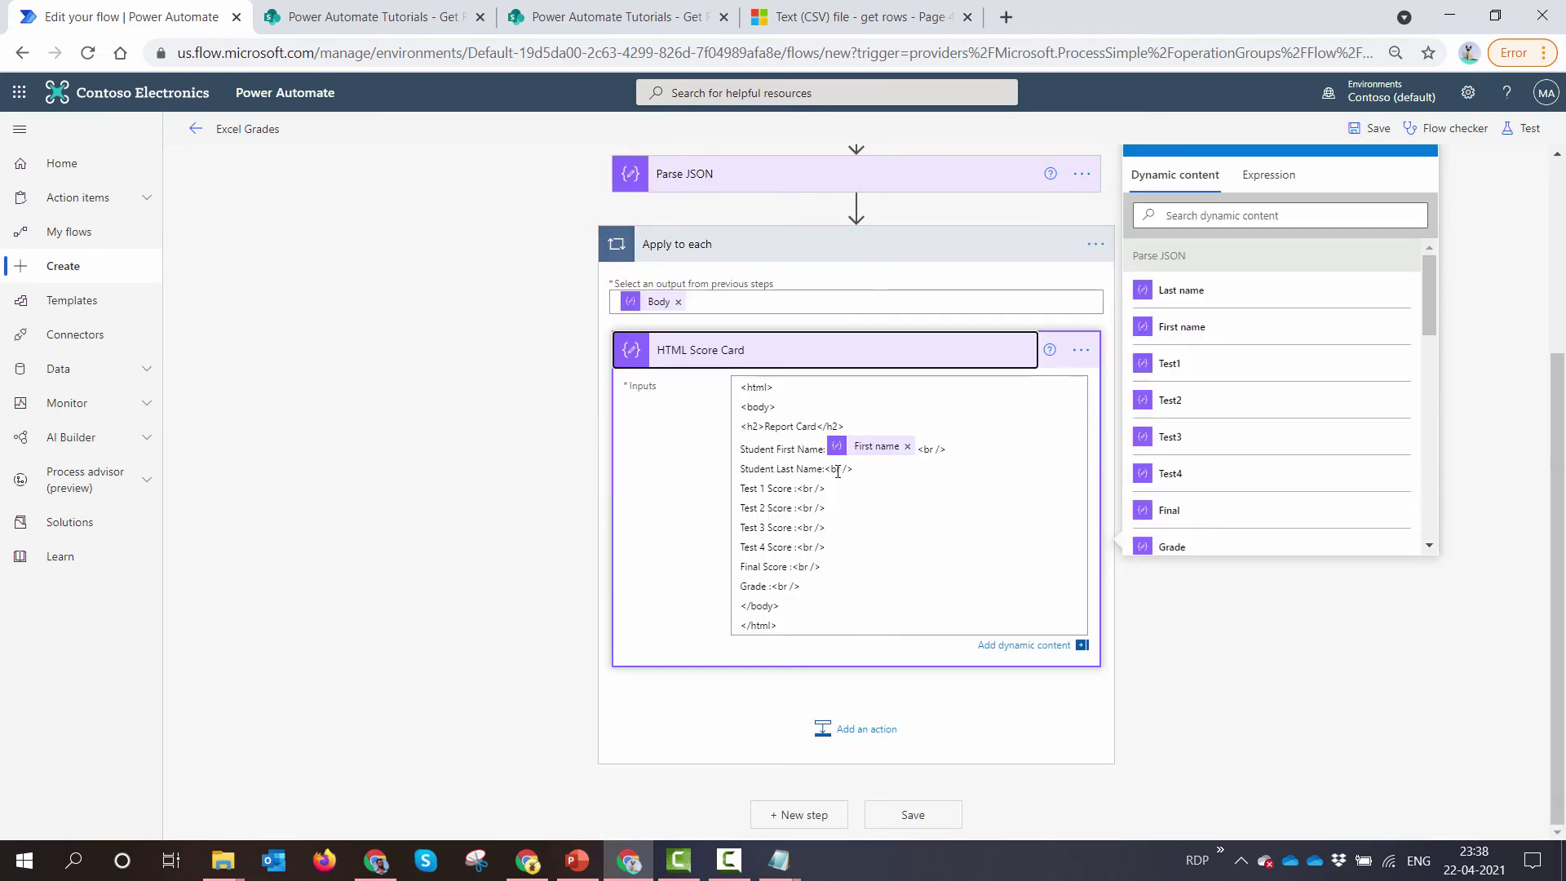
click(828, 470)
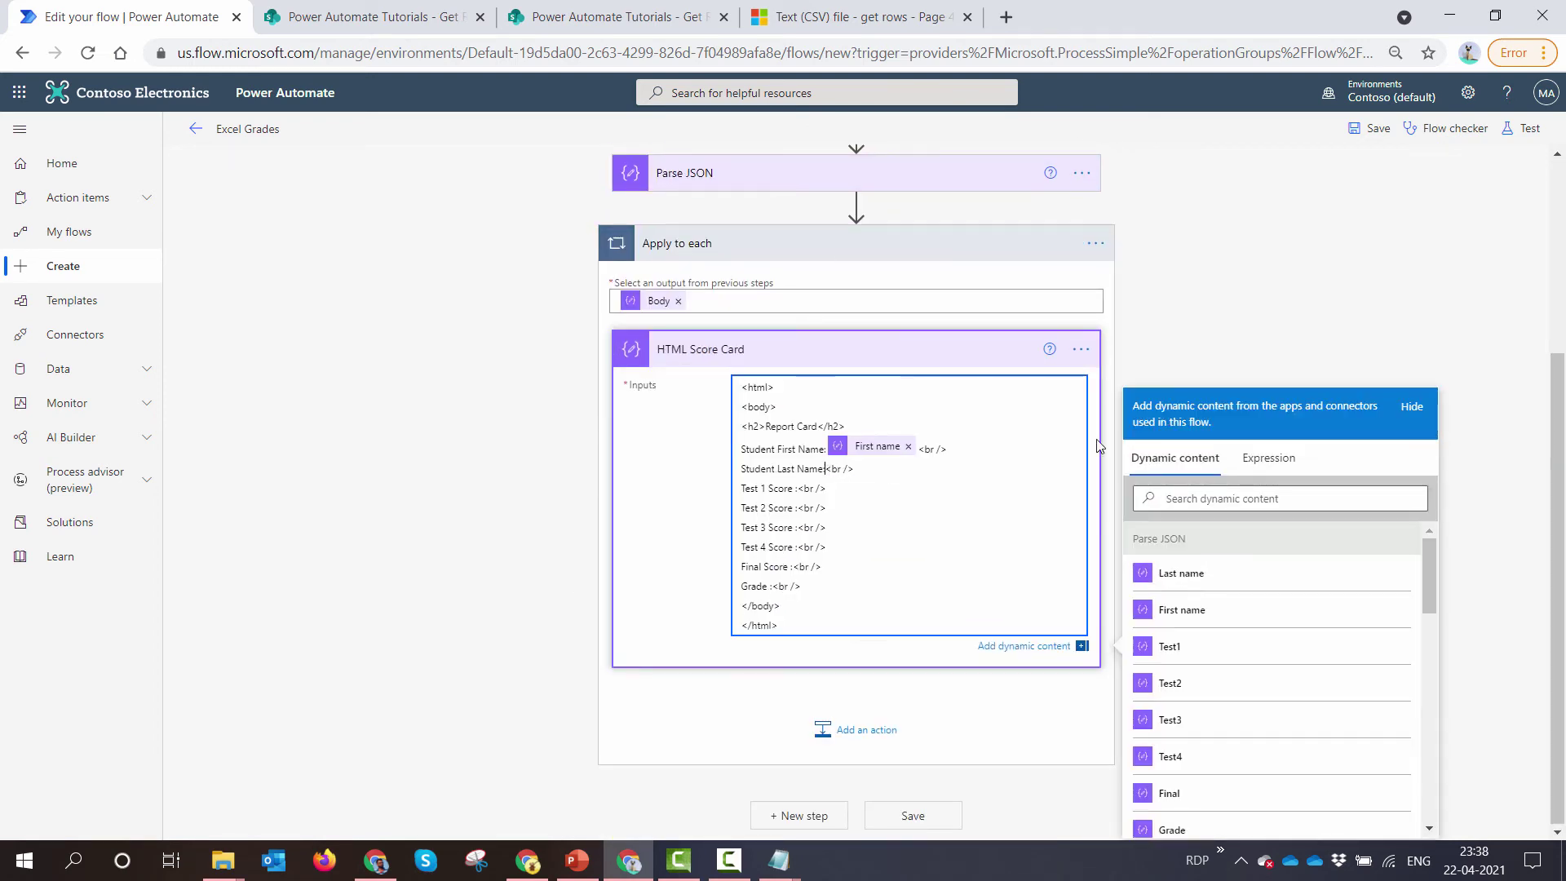
click(1236, 574)
Insert the Test1, Test2, Test3 and Test4 values after their score labels.
click(799, 493)
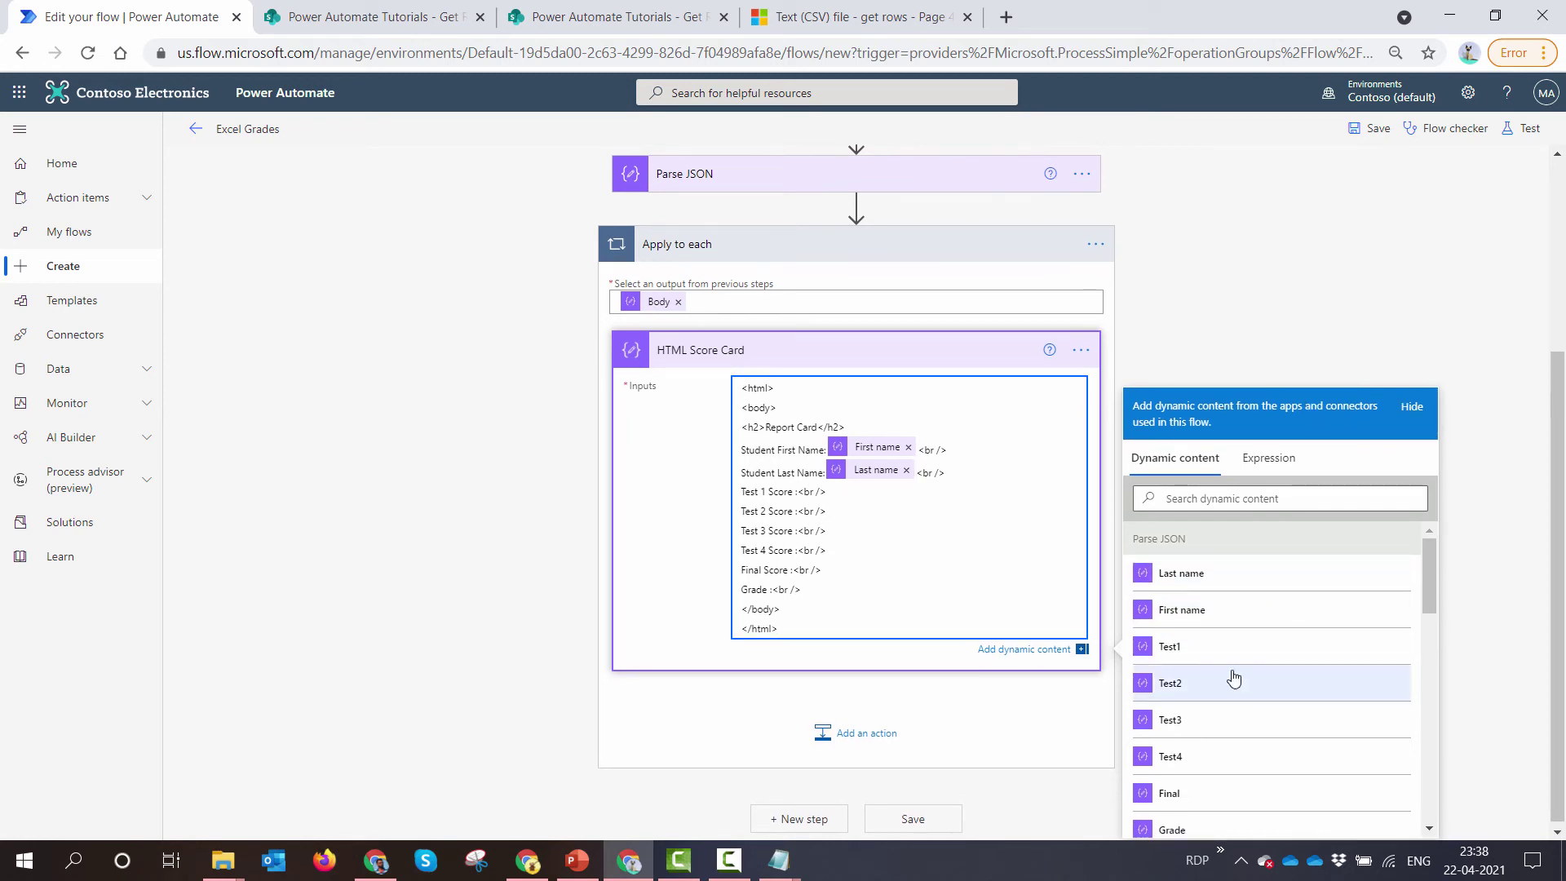
click(1170, 650)
click(798, 516)
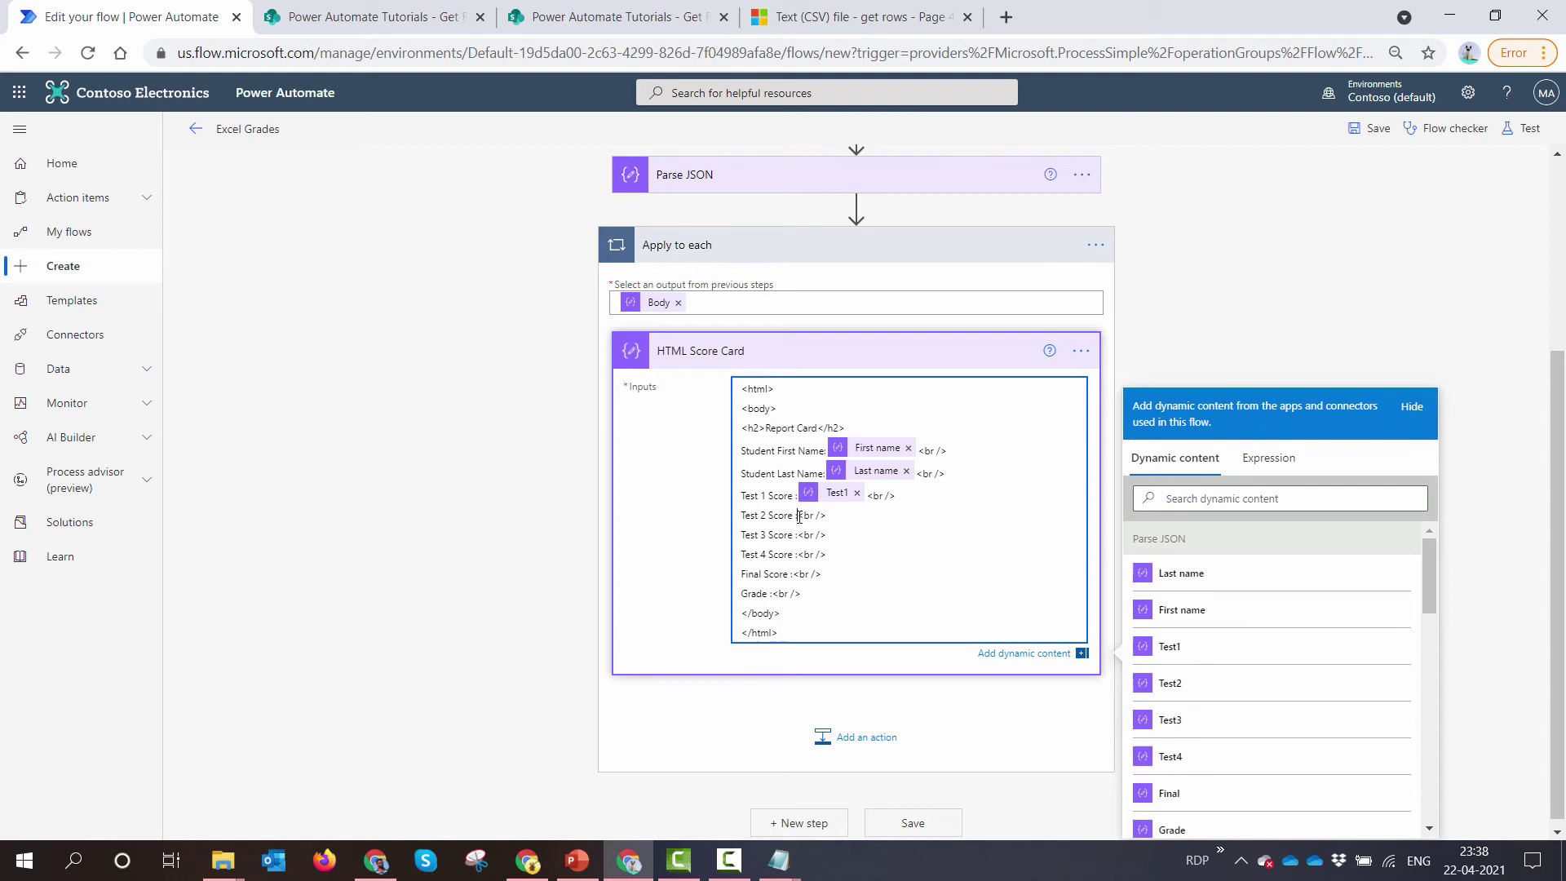
click(1171, 687)
click(799, 540)
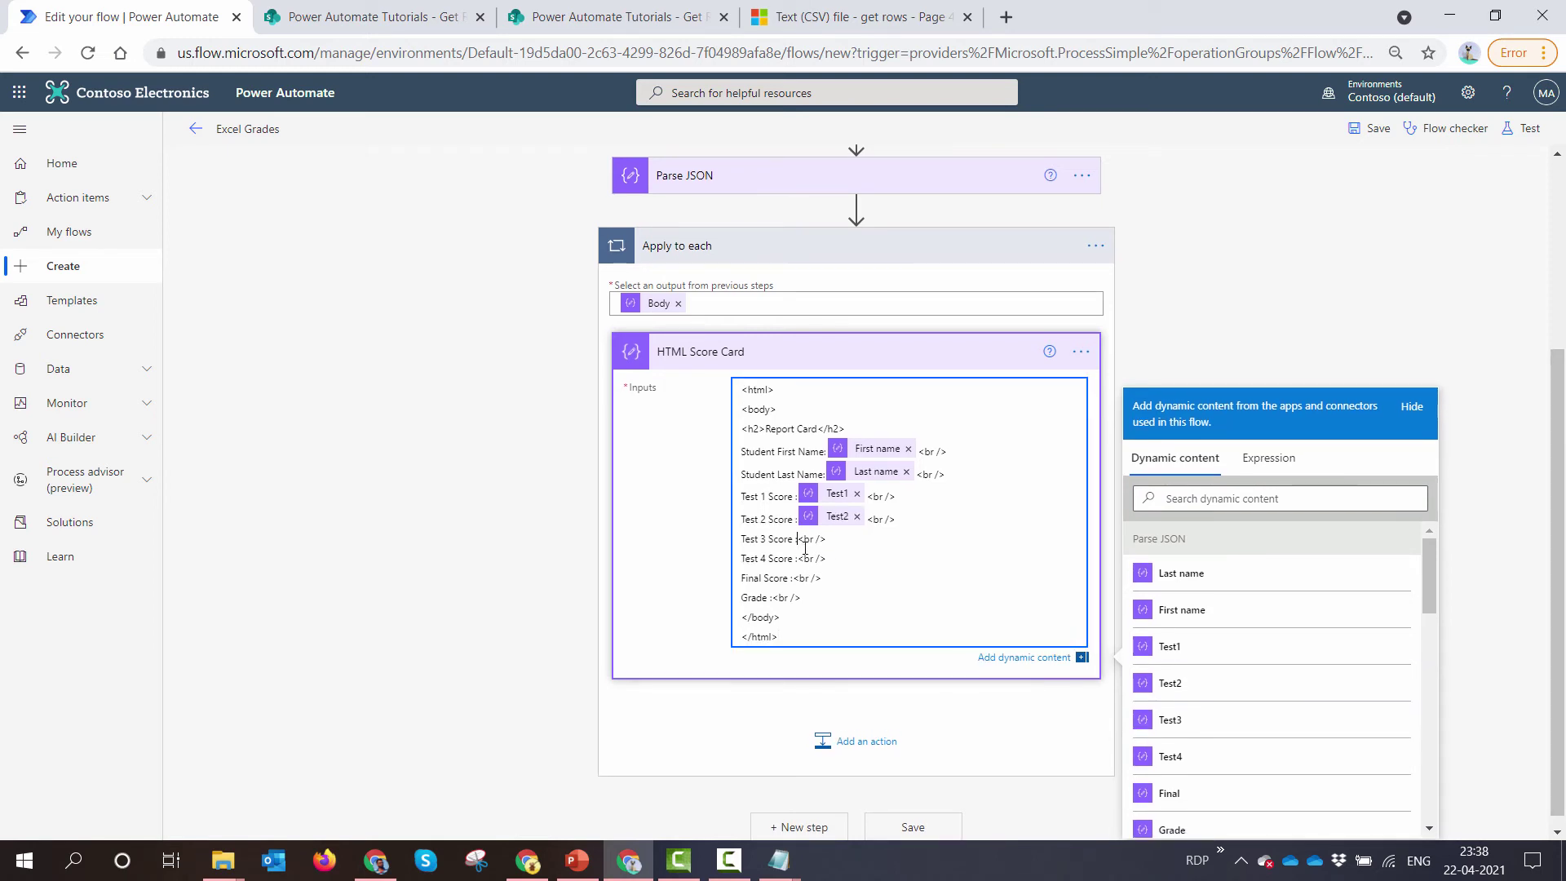
click(1220, 723)
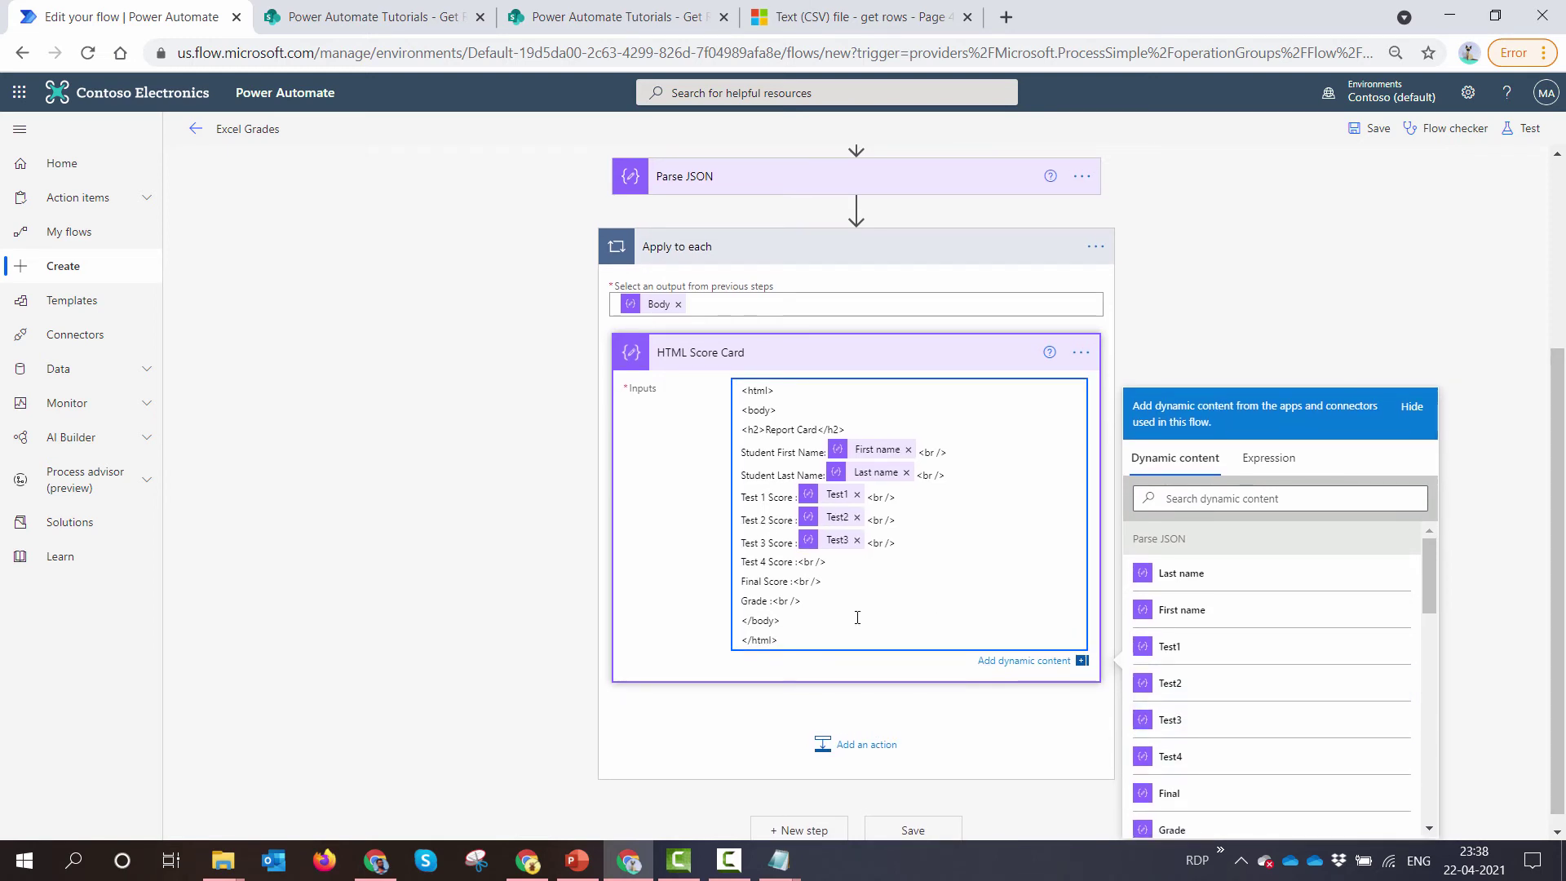
click(802, 563)
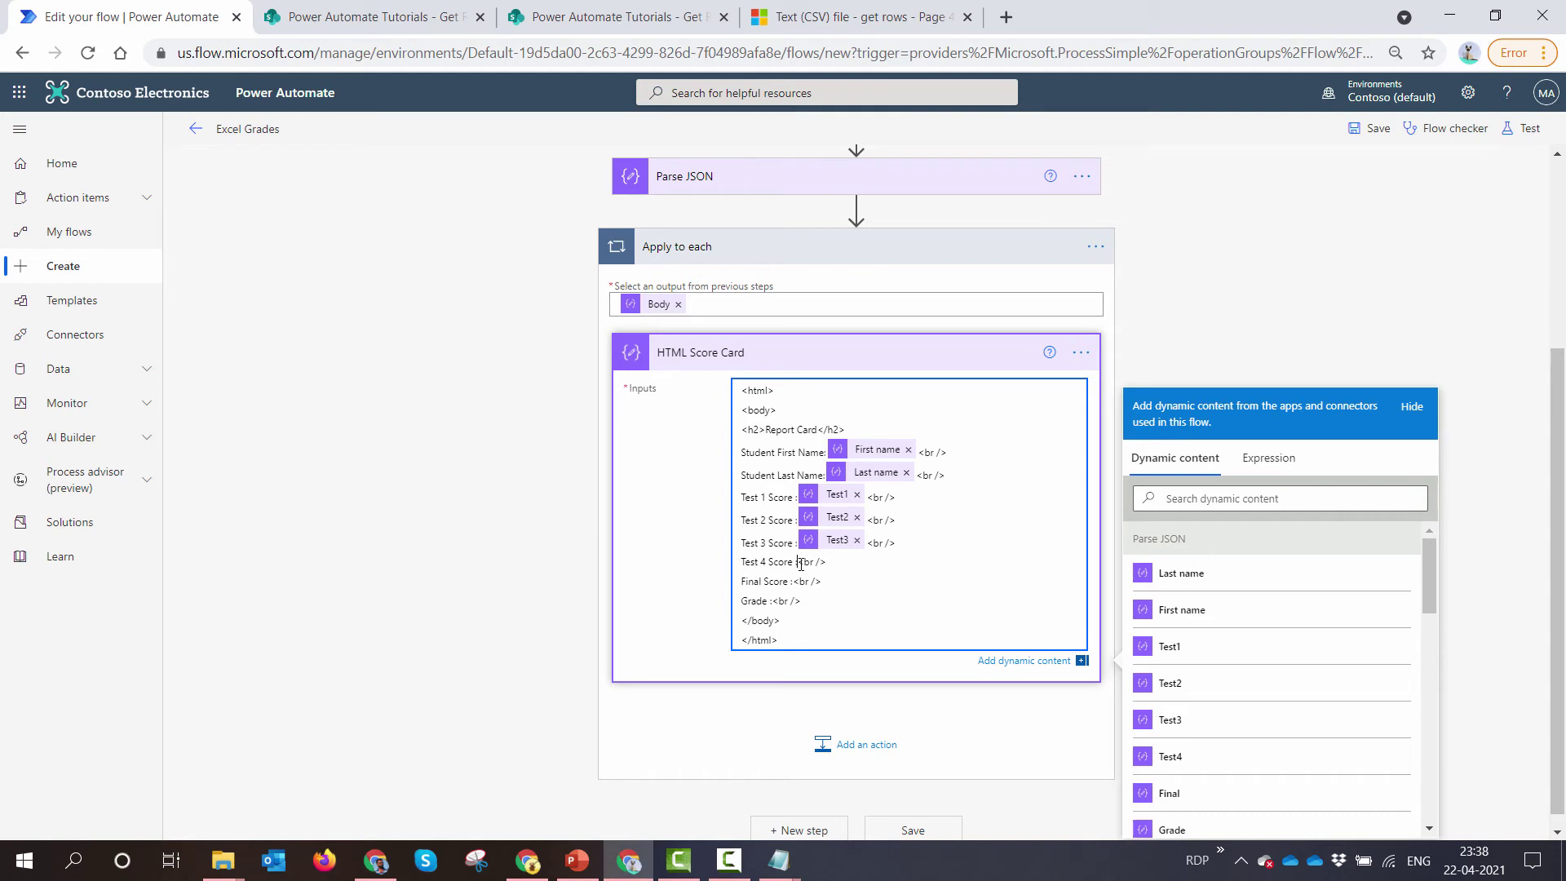
click(1230, 757)
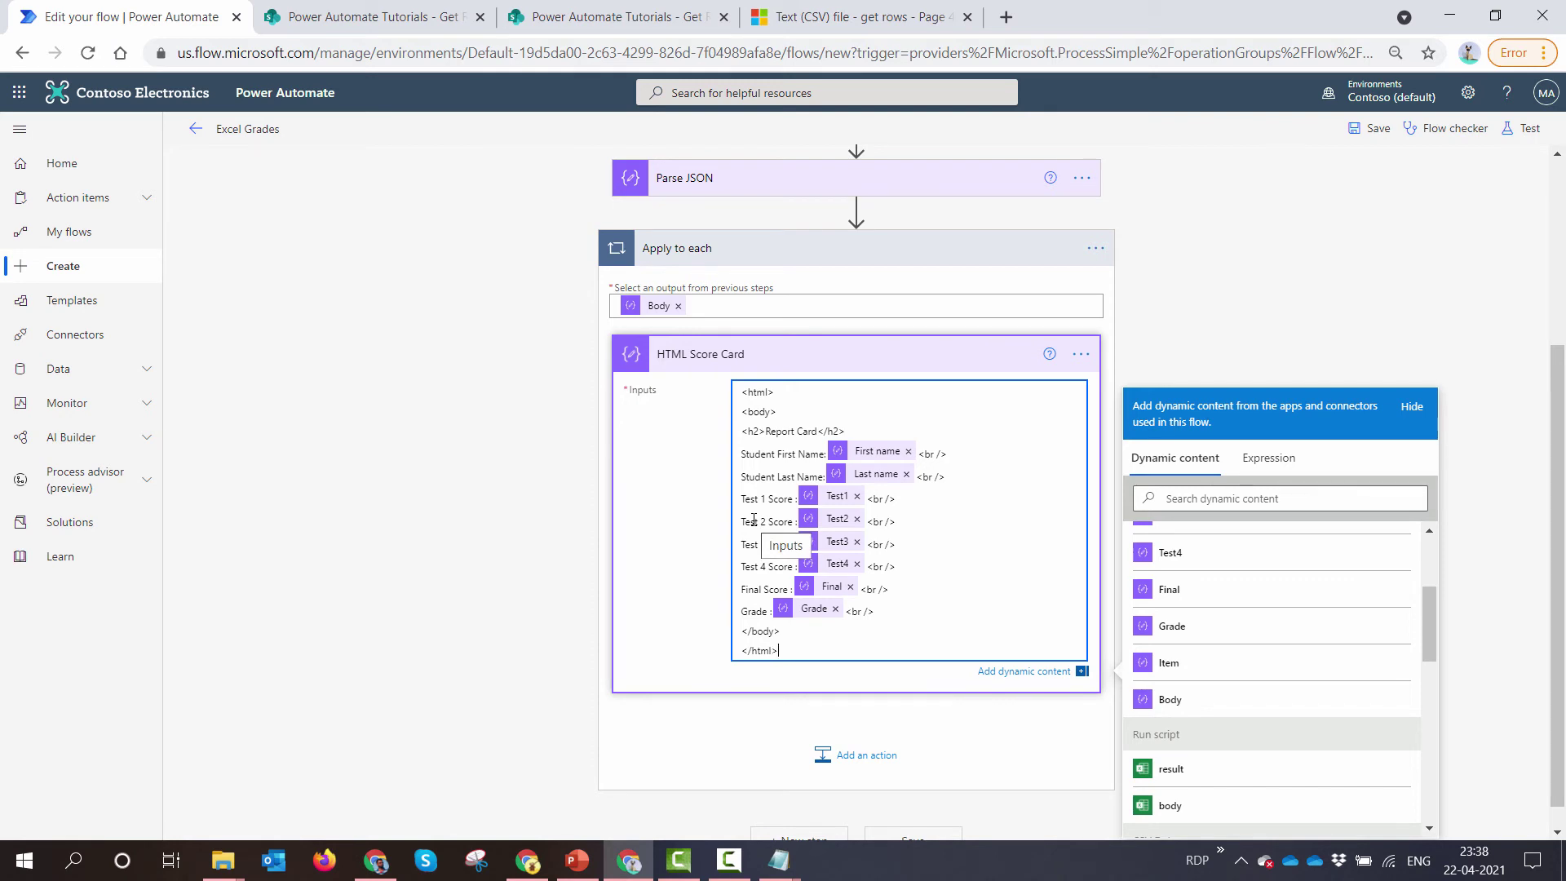
Add the Muhimbi PDF Convert document action after HTML Score Card.
click(865, 754)
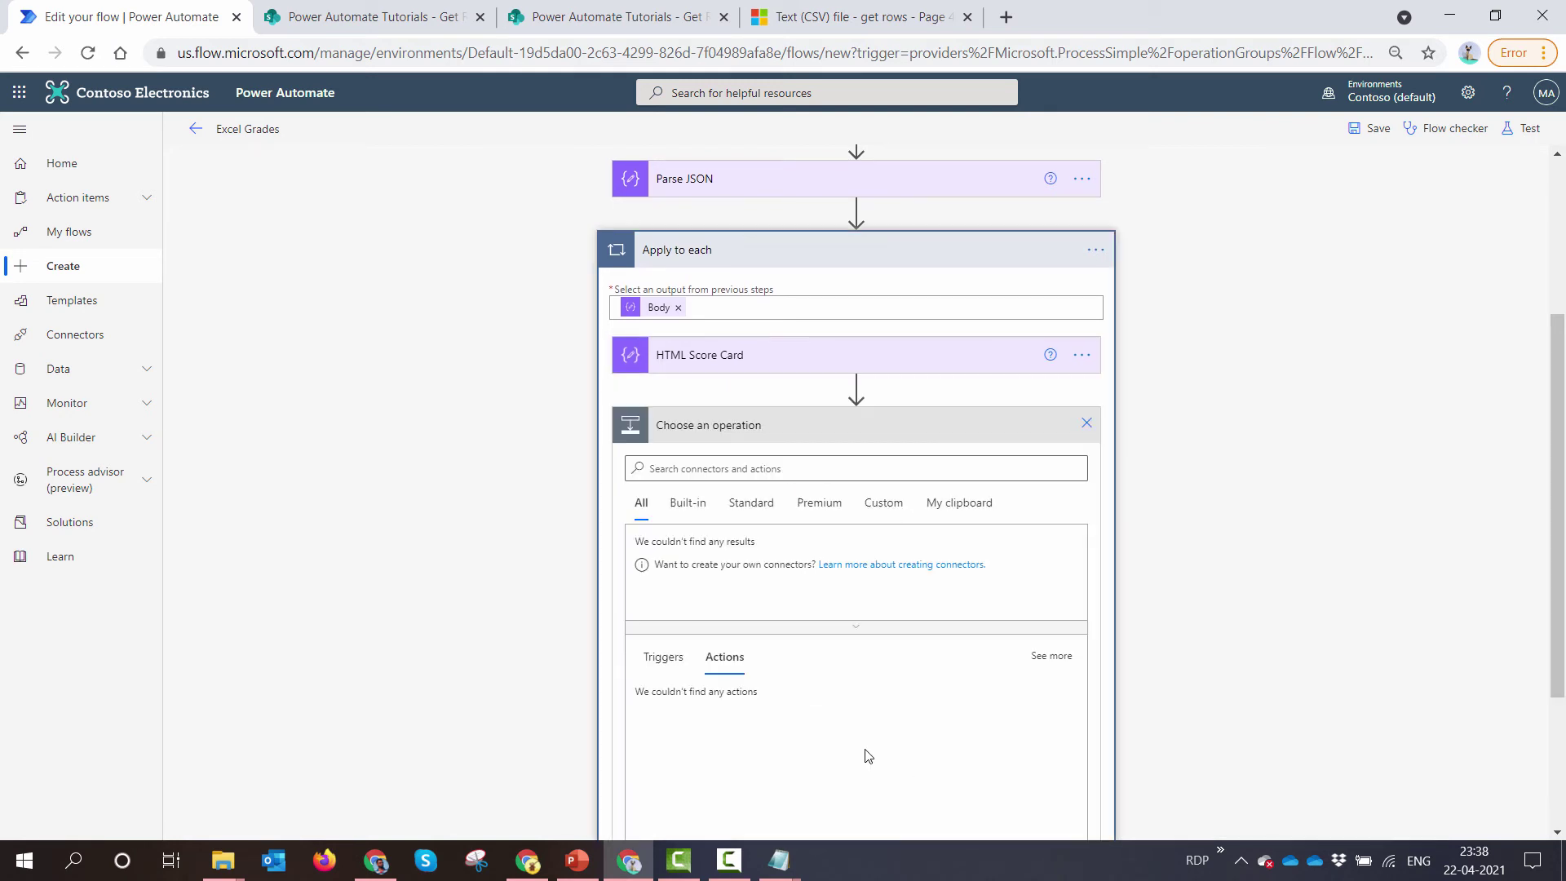
click(938, 467)
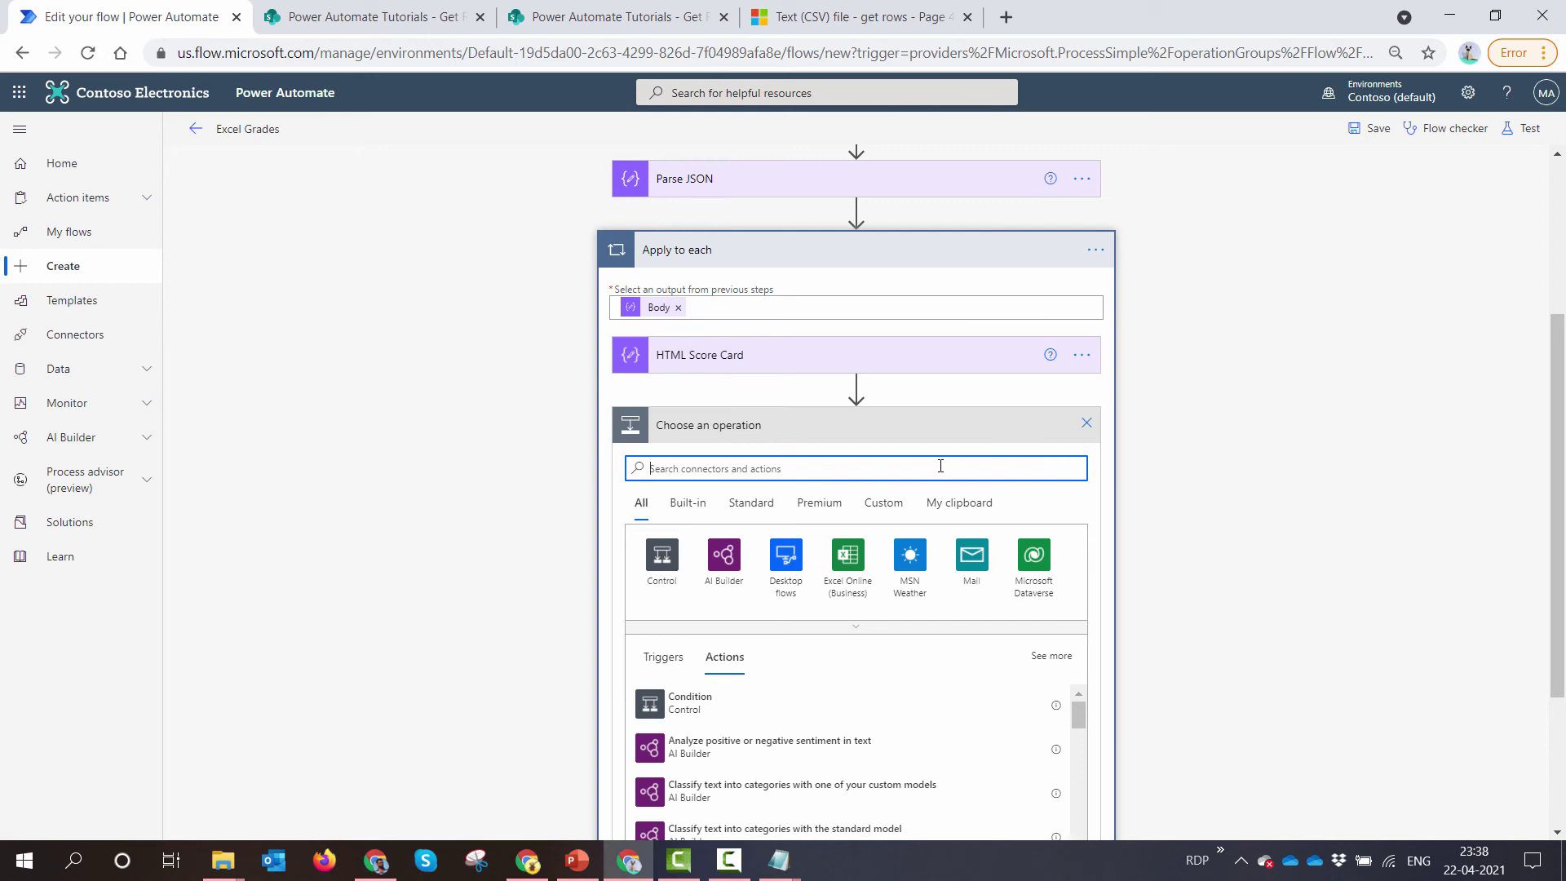
text(Muhimbi)
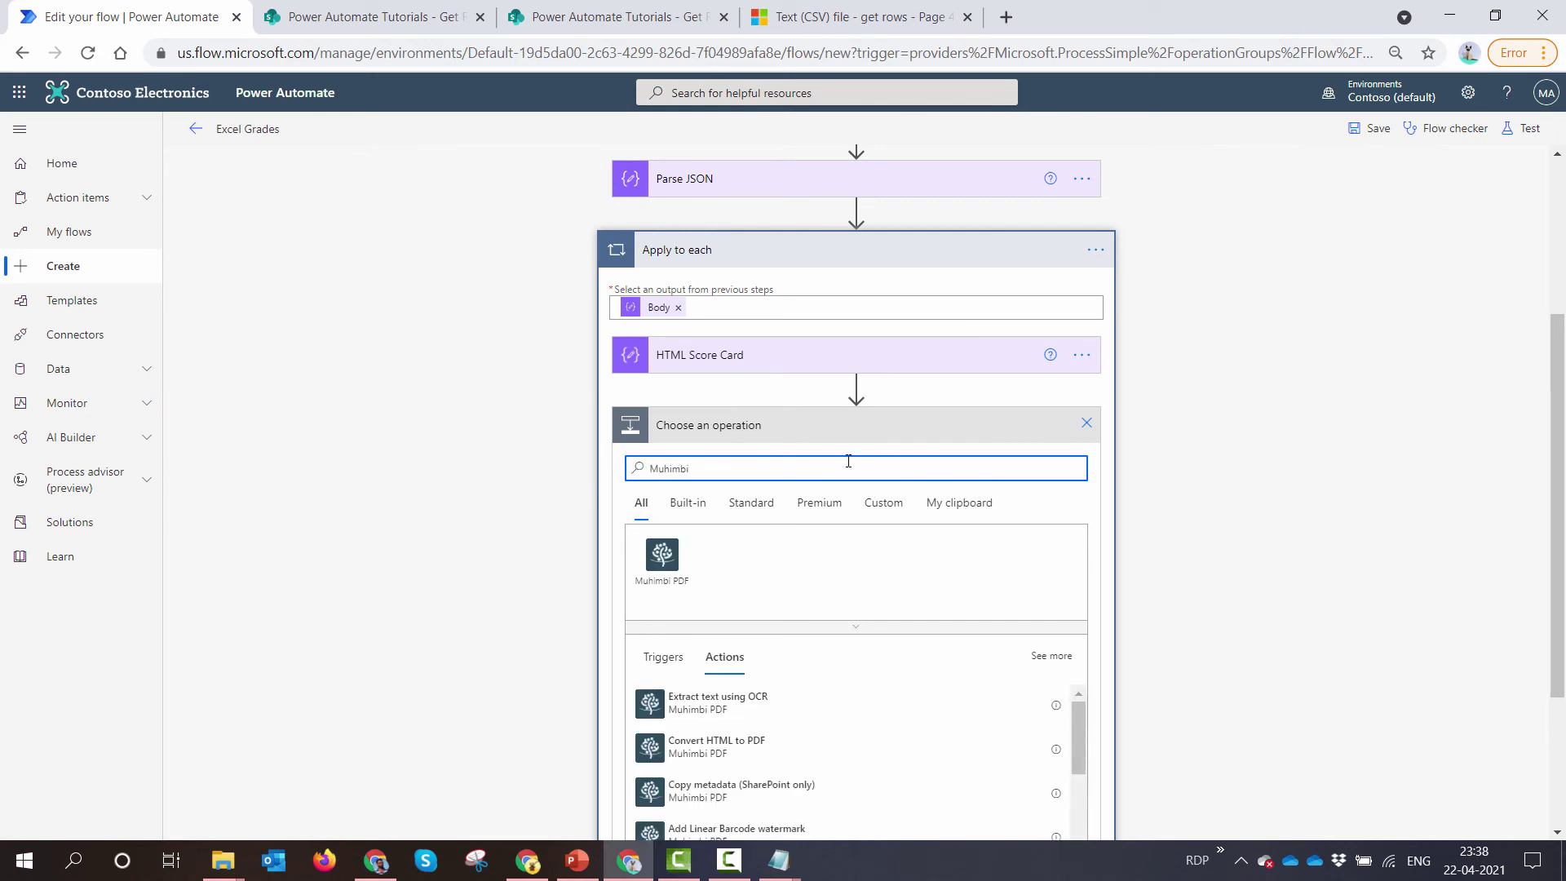
click(661, 555)
text(Convert)
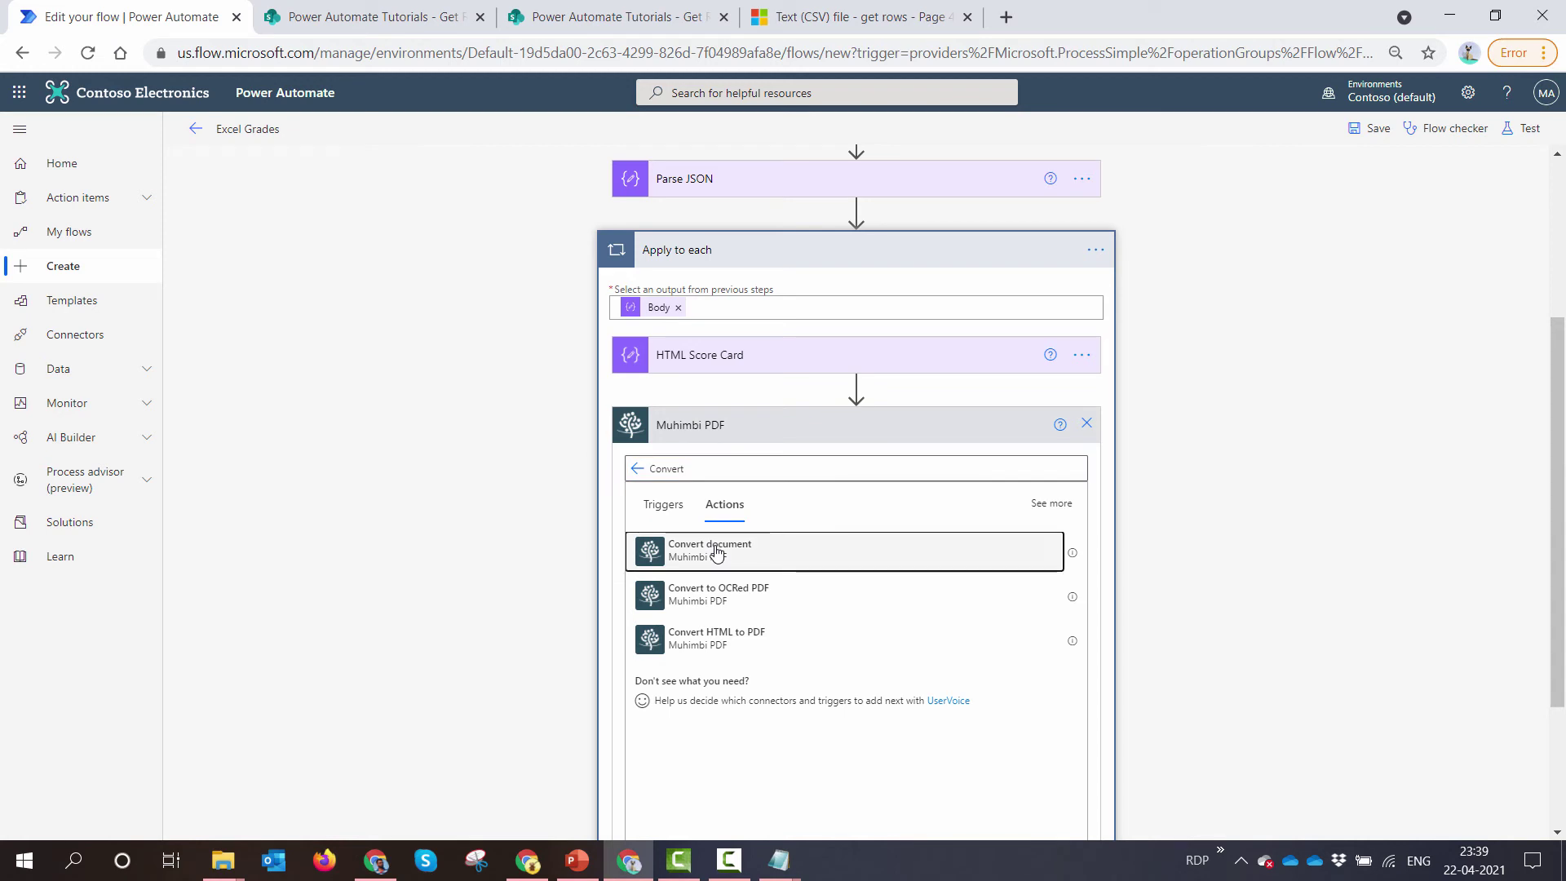
click(702, 552)
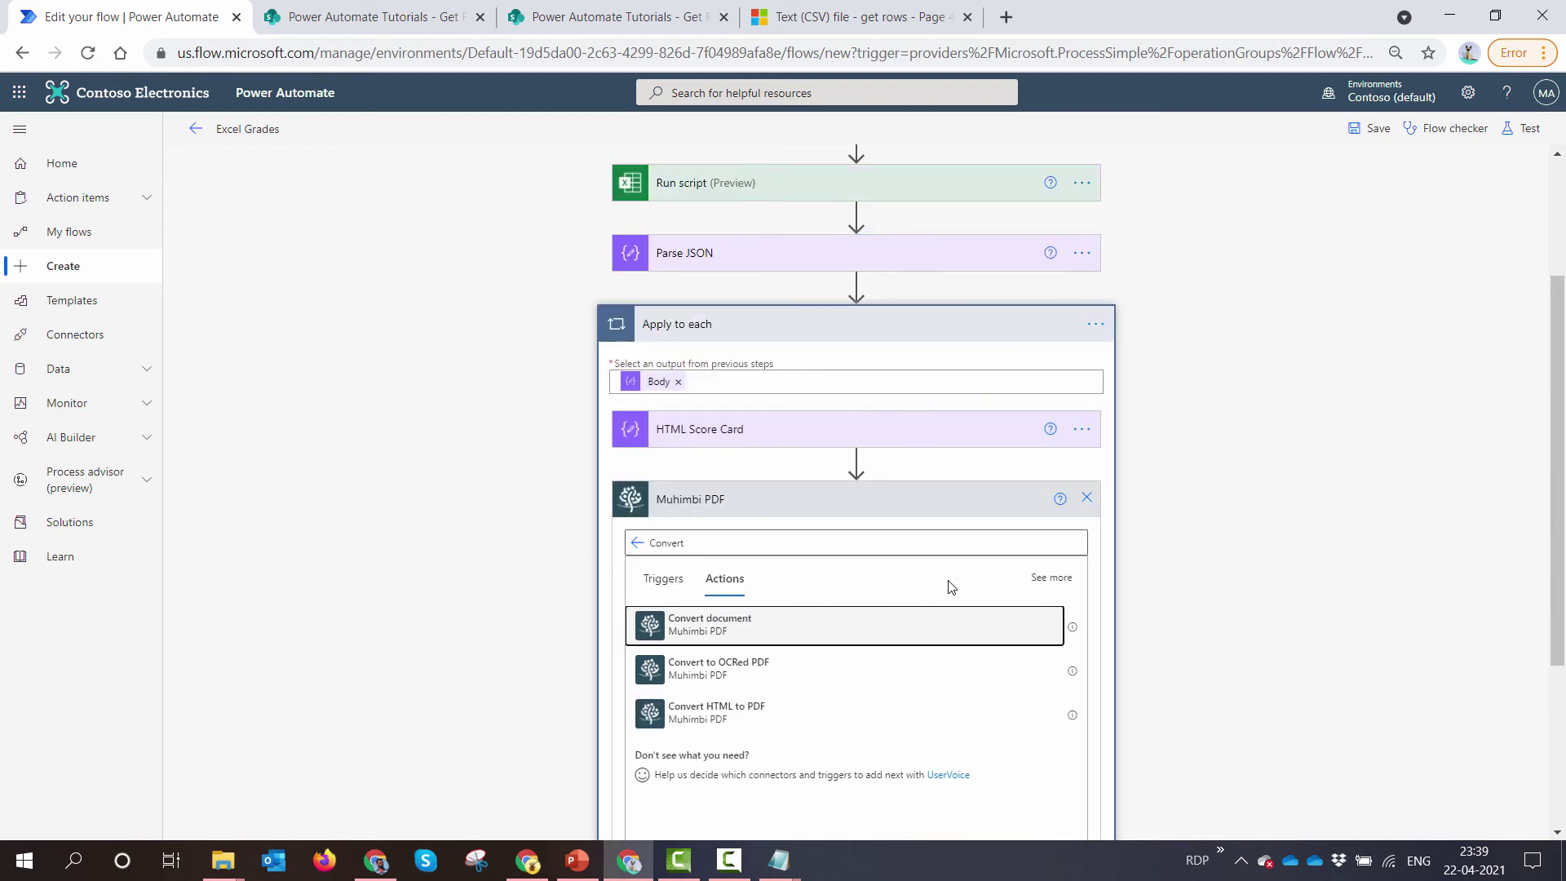
Set the source file name to the name tokens plus '.html' and content to HTML Score Card Outputs.
click(750, 549)
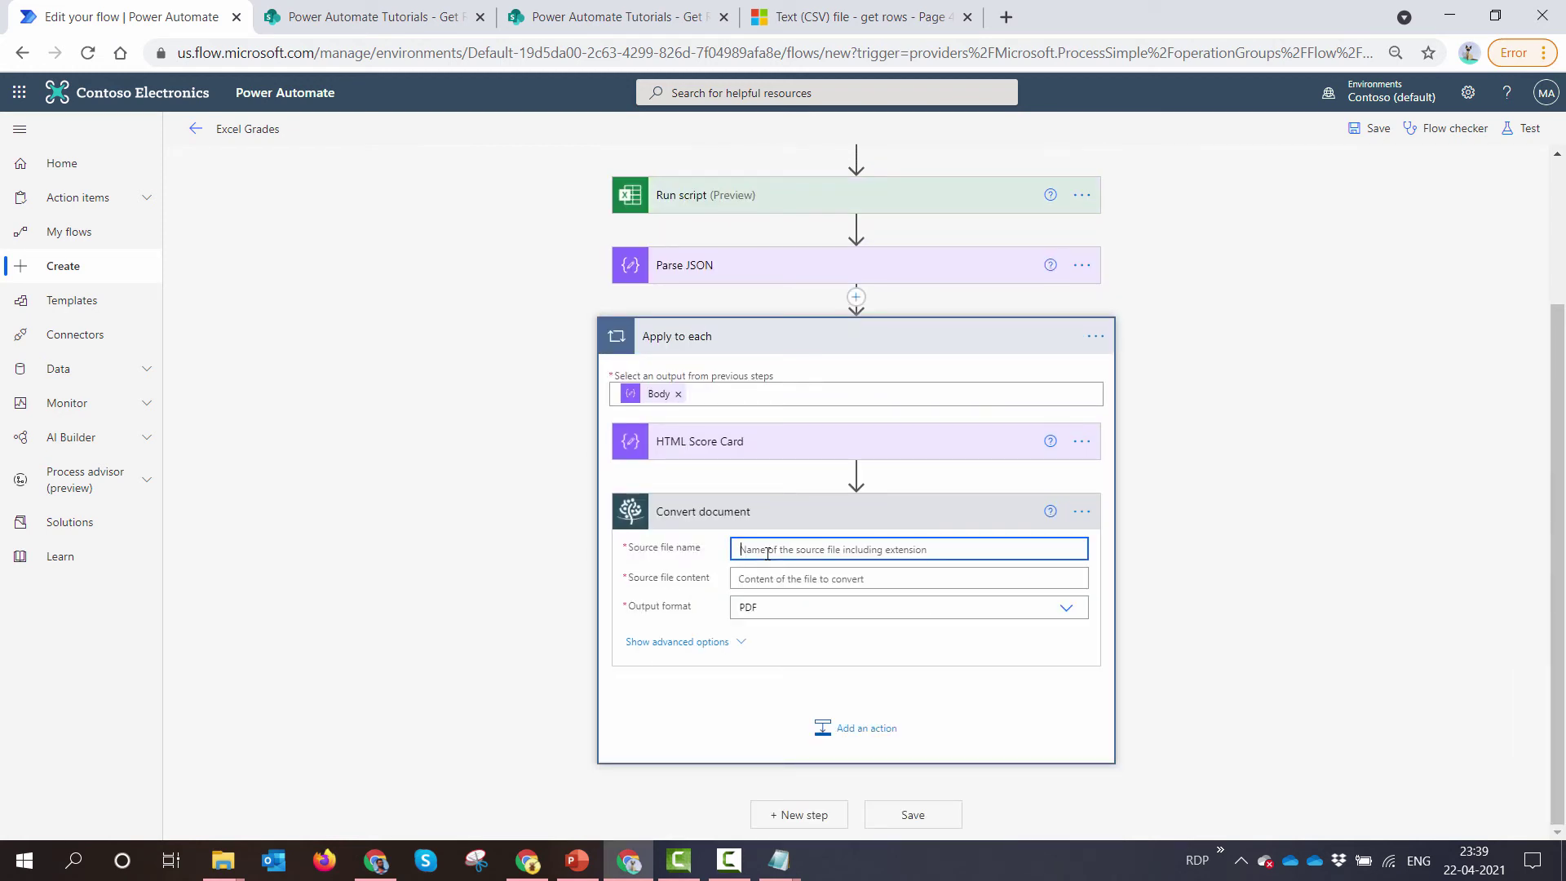
scroll(1379, 418, down, 2)
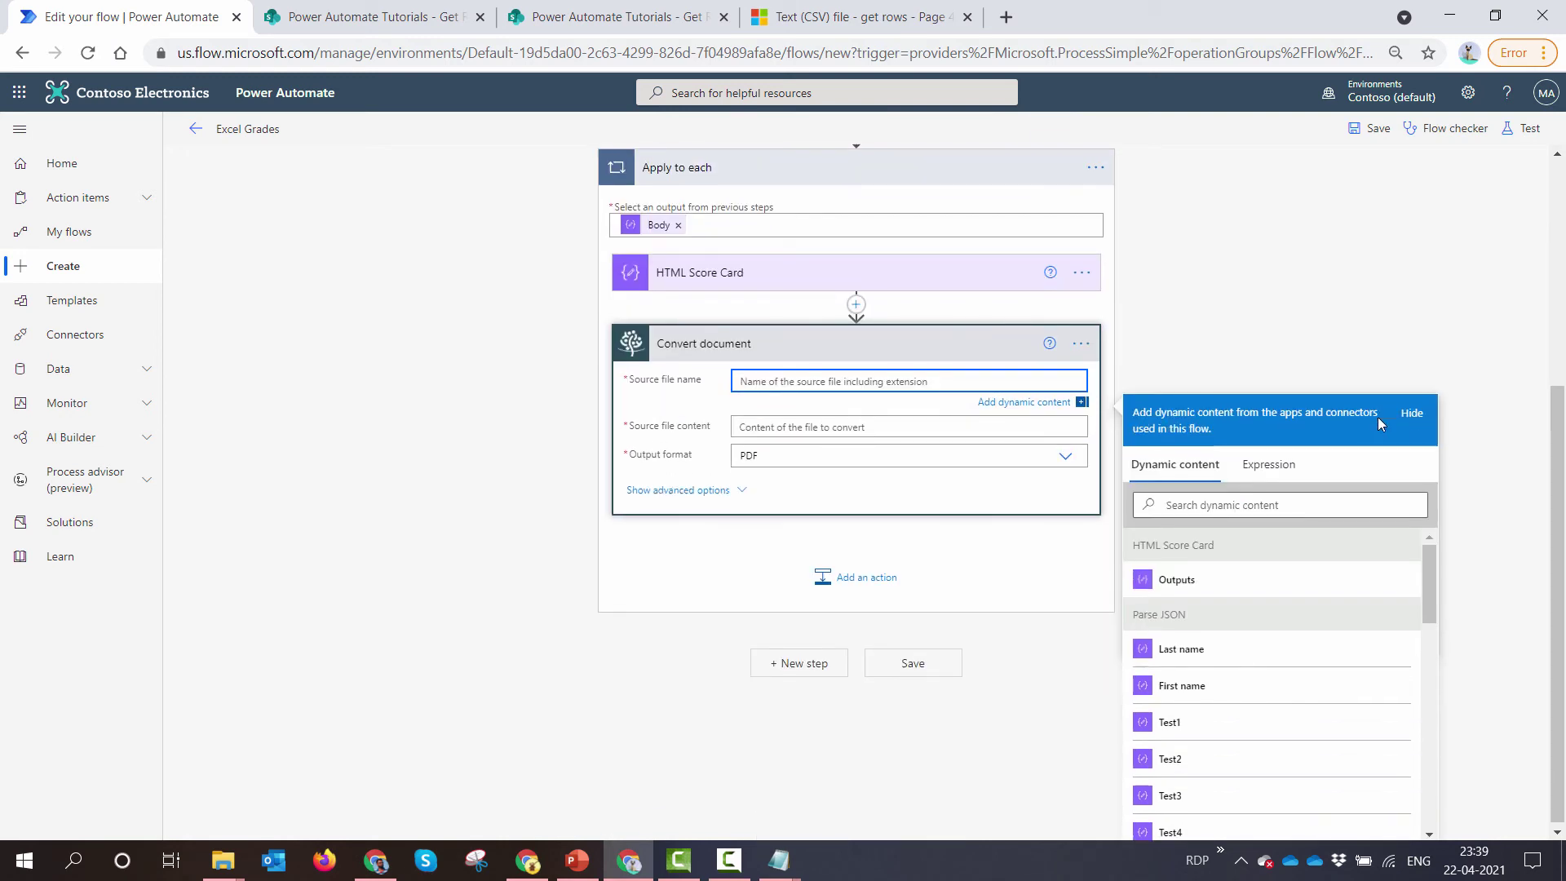
click(1183, 646)
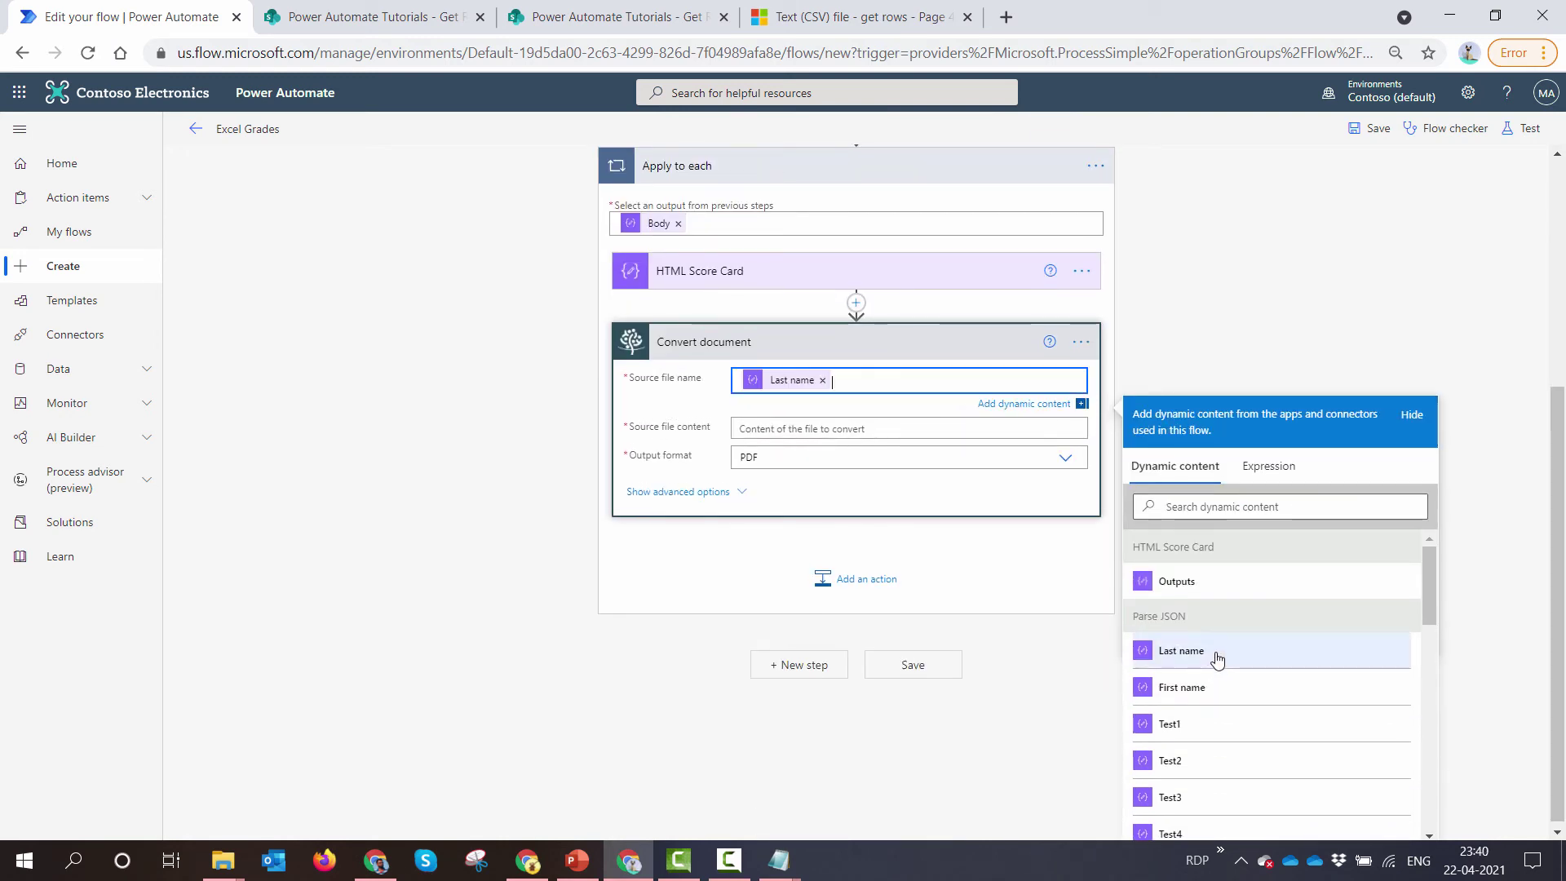
text(.)
click(1183, 650)
text(.ht)
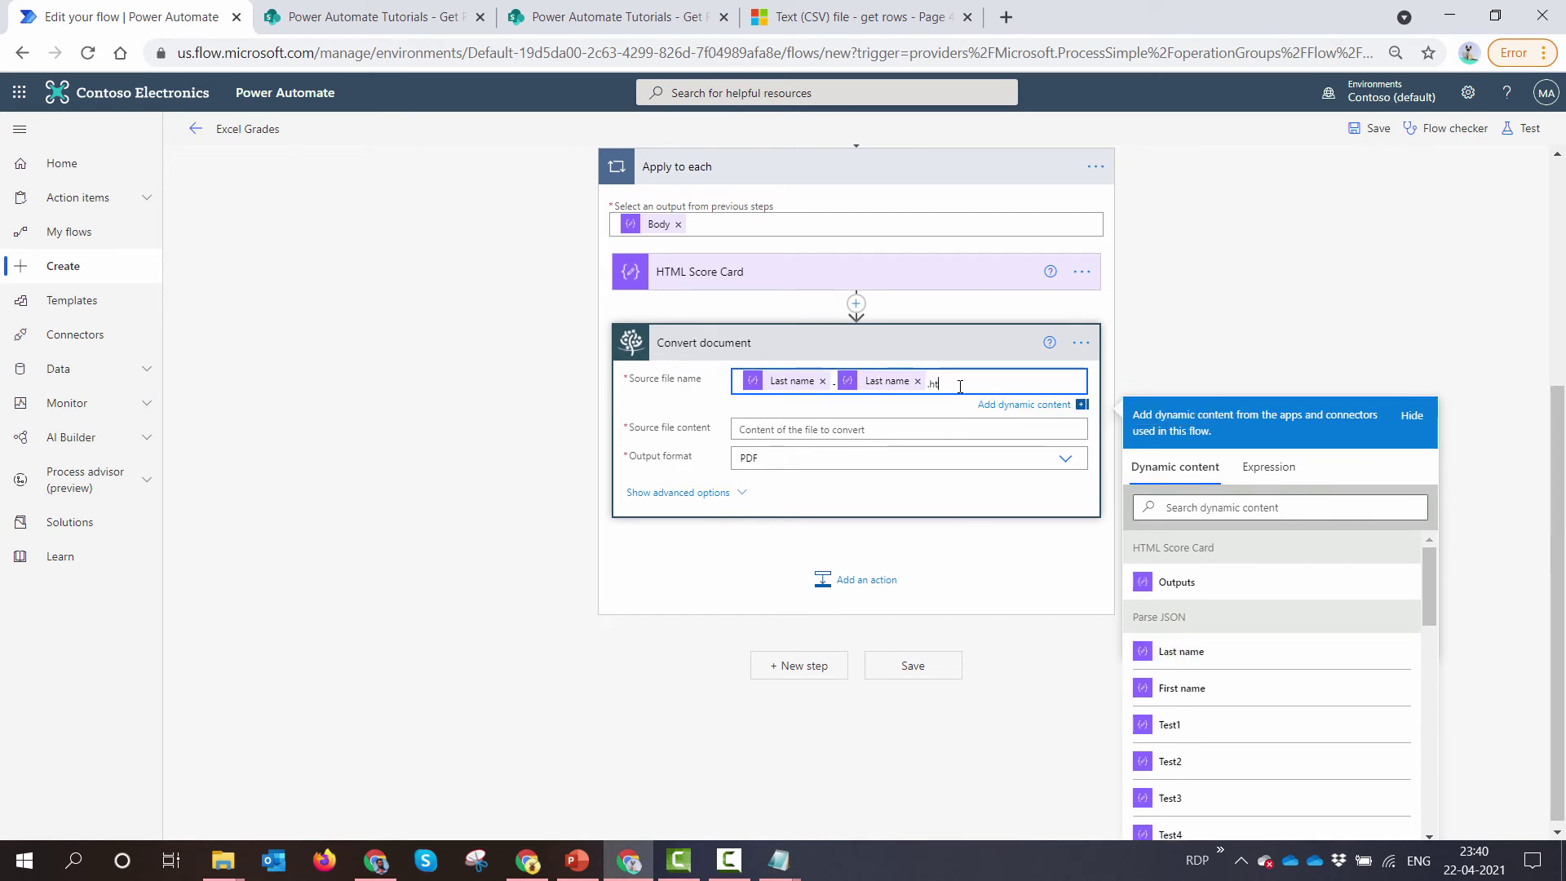
text(ml)
click(824, 430)
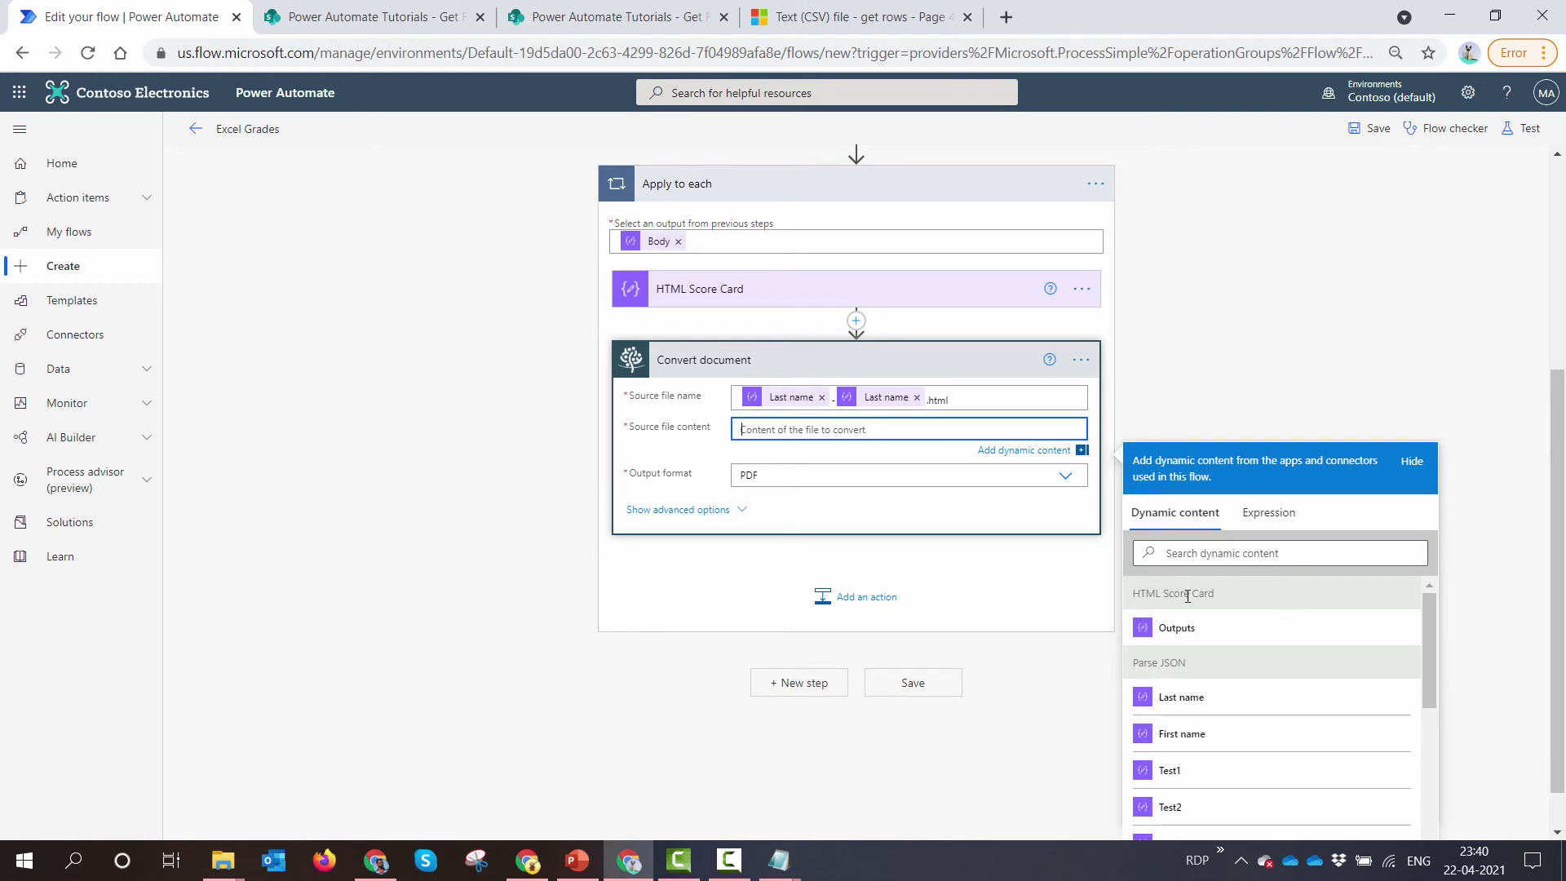
click(1200, 628)
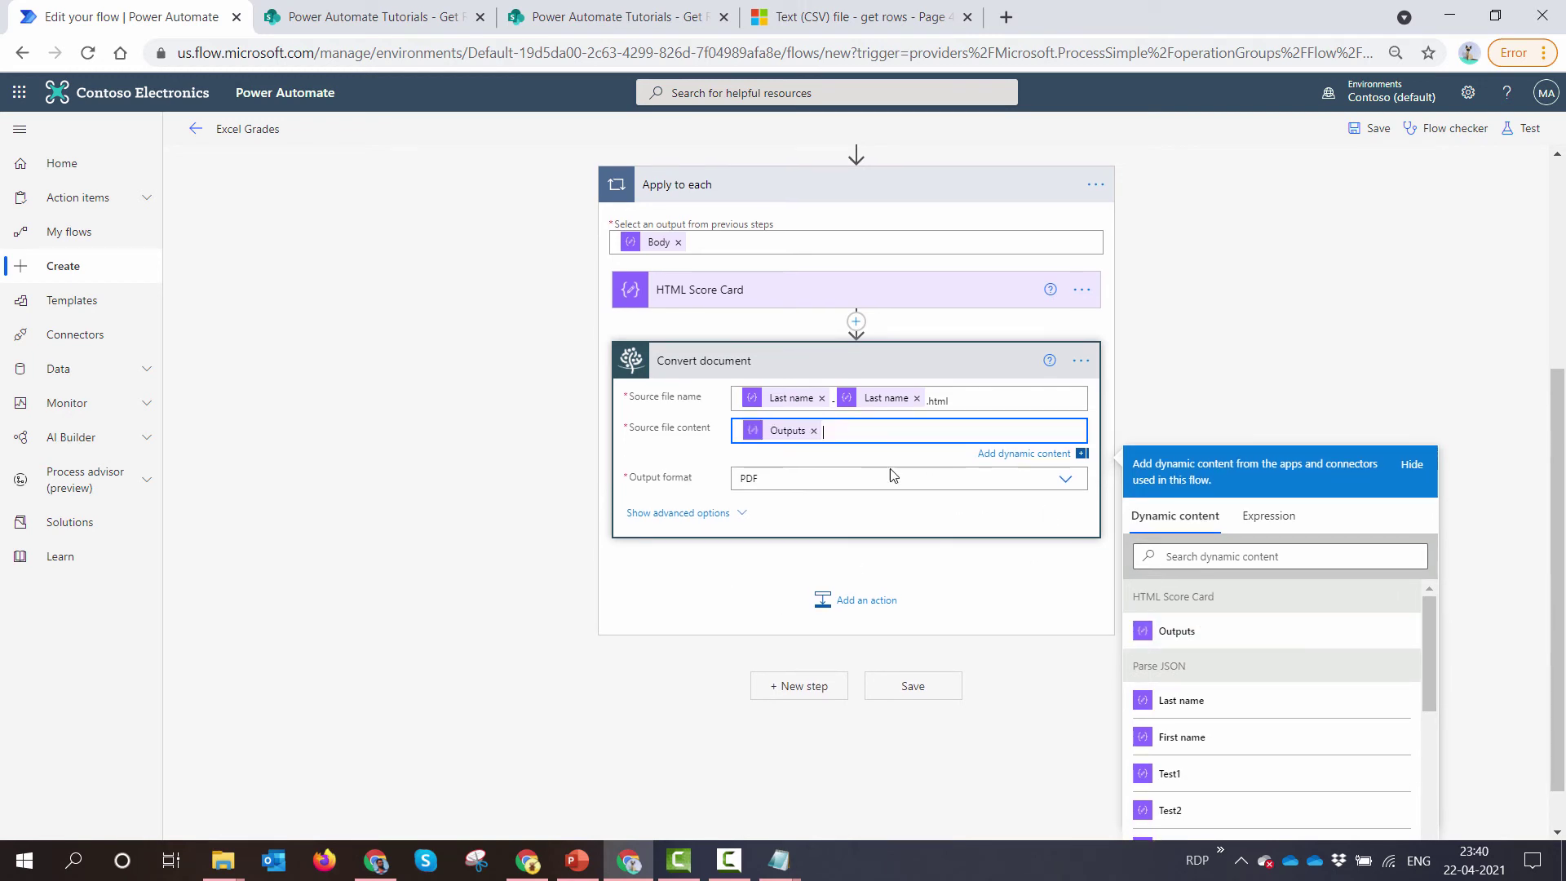
click(883, 610)
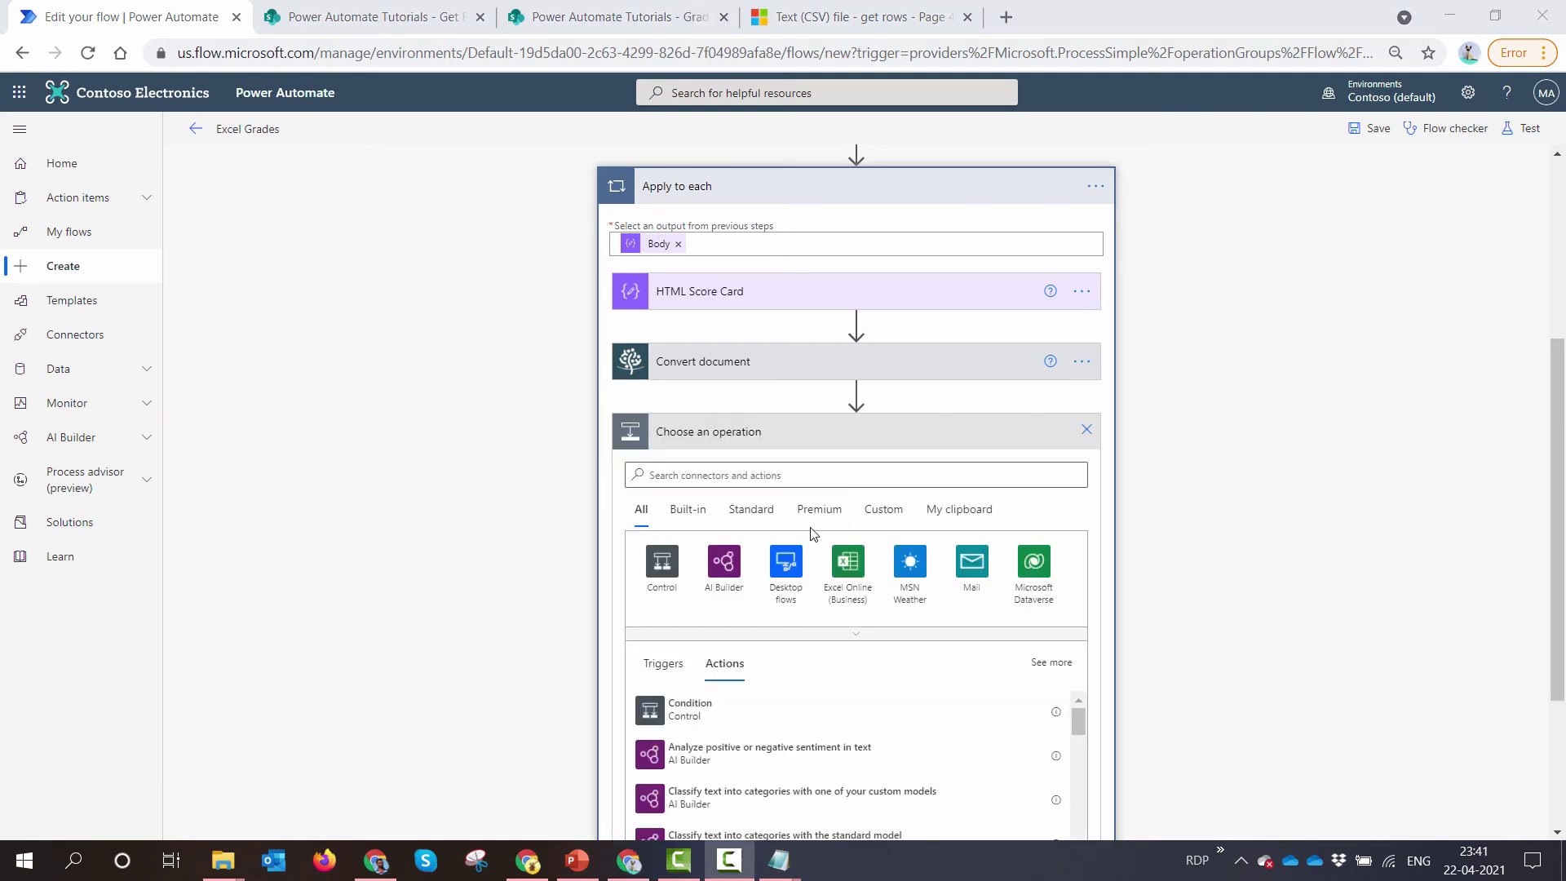
text(Crat)
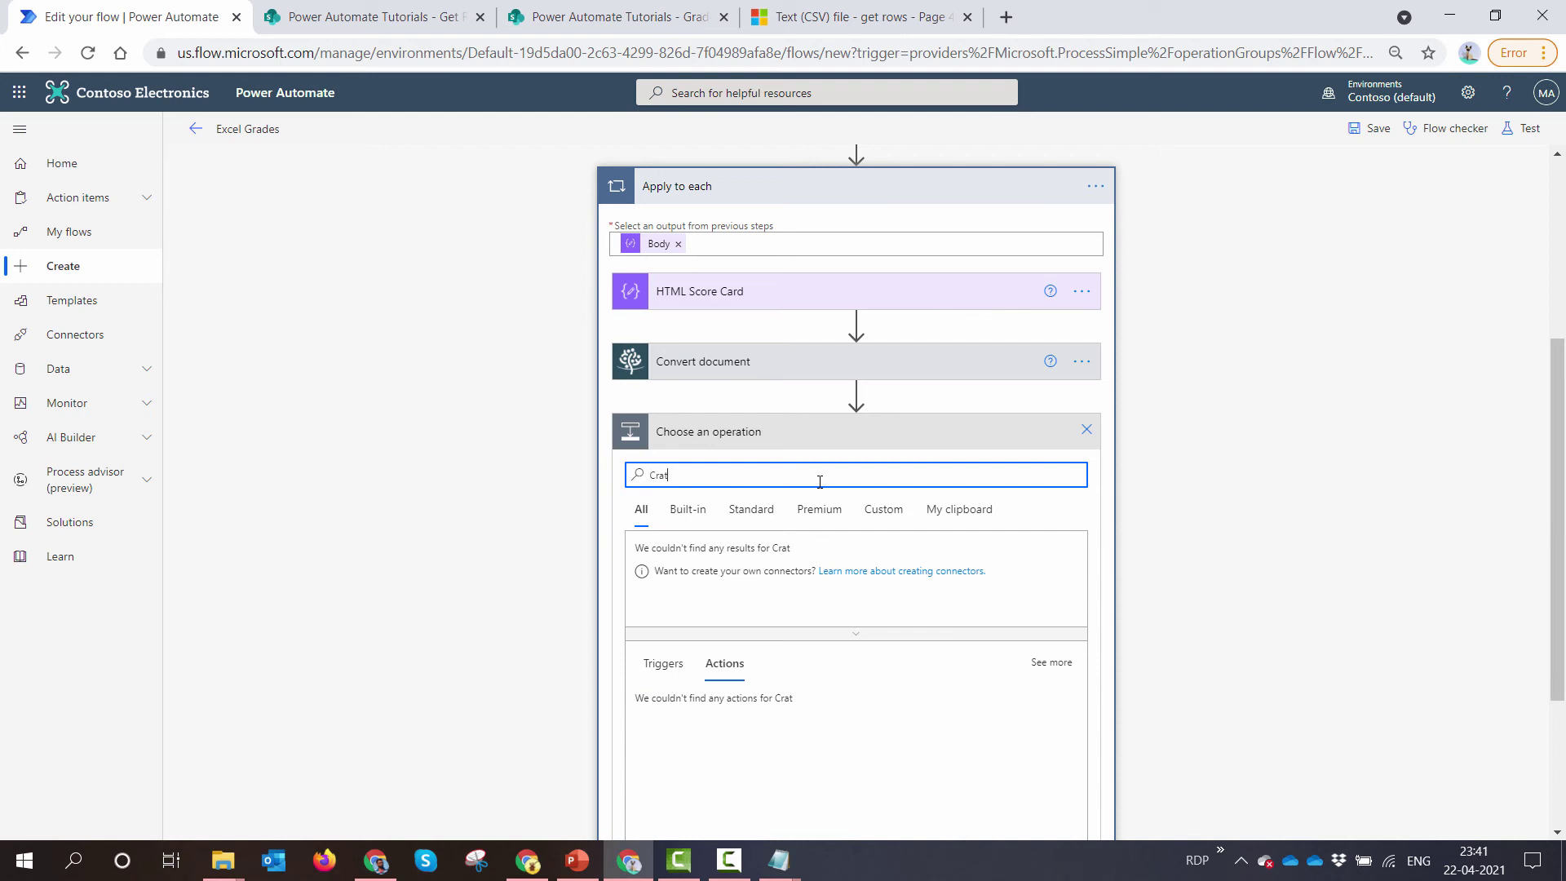
text(eate)
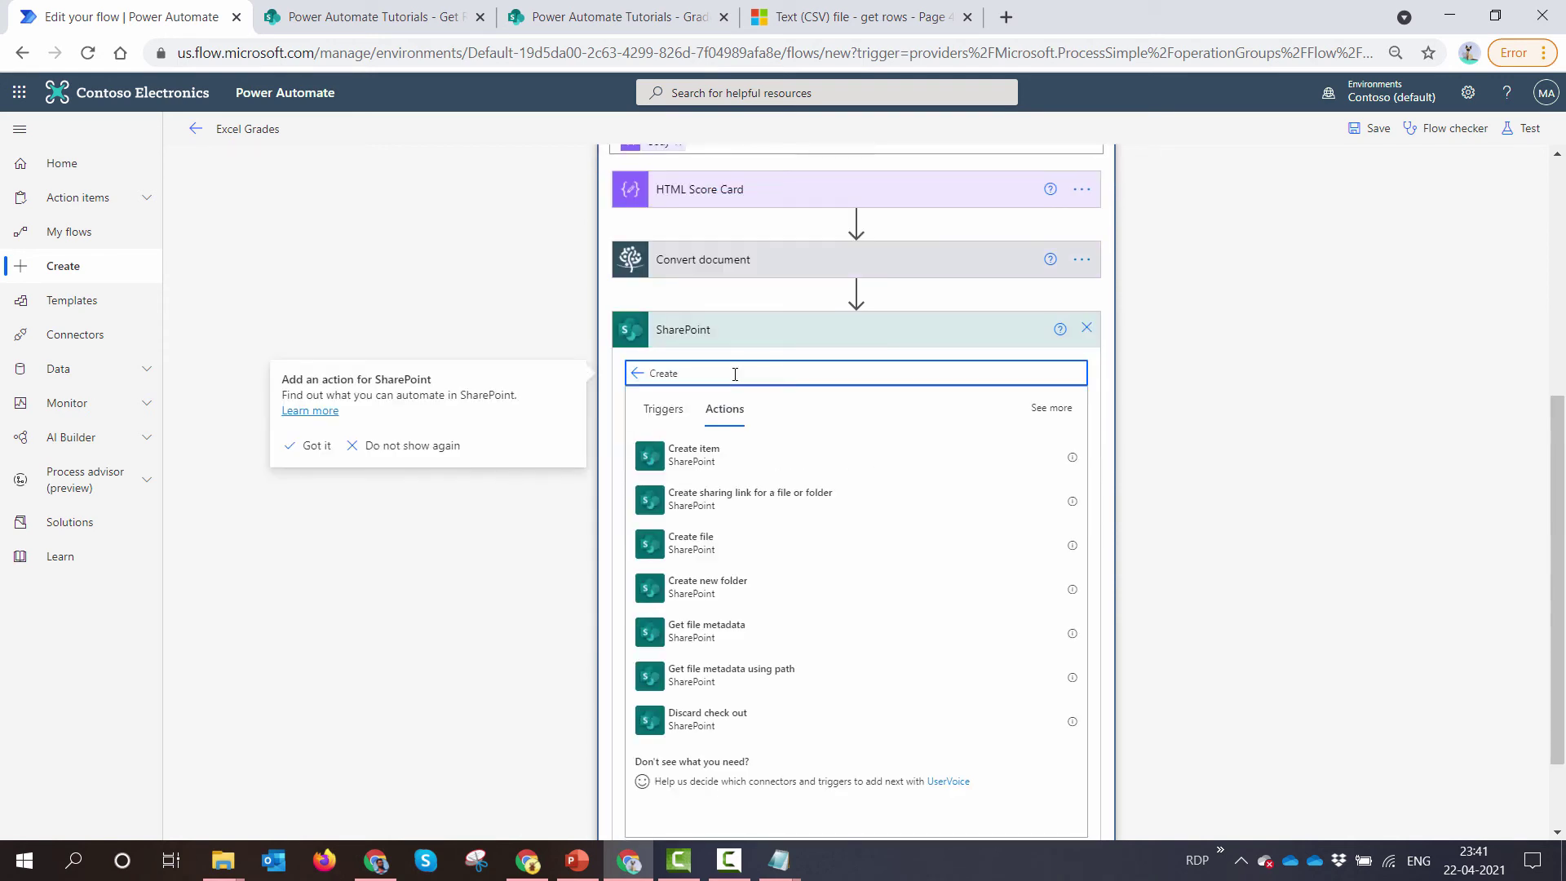
Add a SharePoint Create file step on the Power Automate Tutorials site, folder /Grade PDF.
click(711, 545)
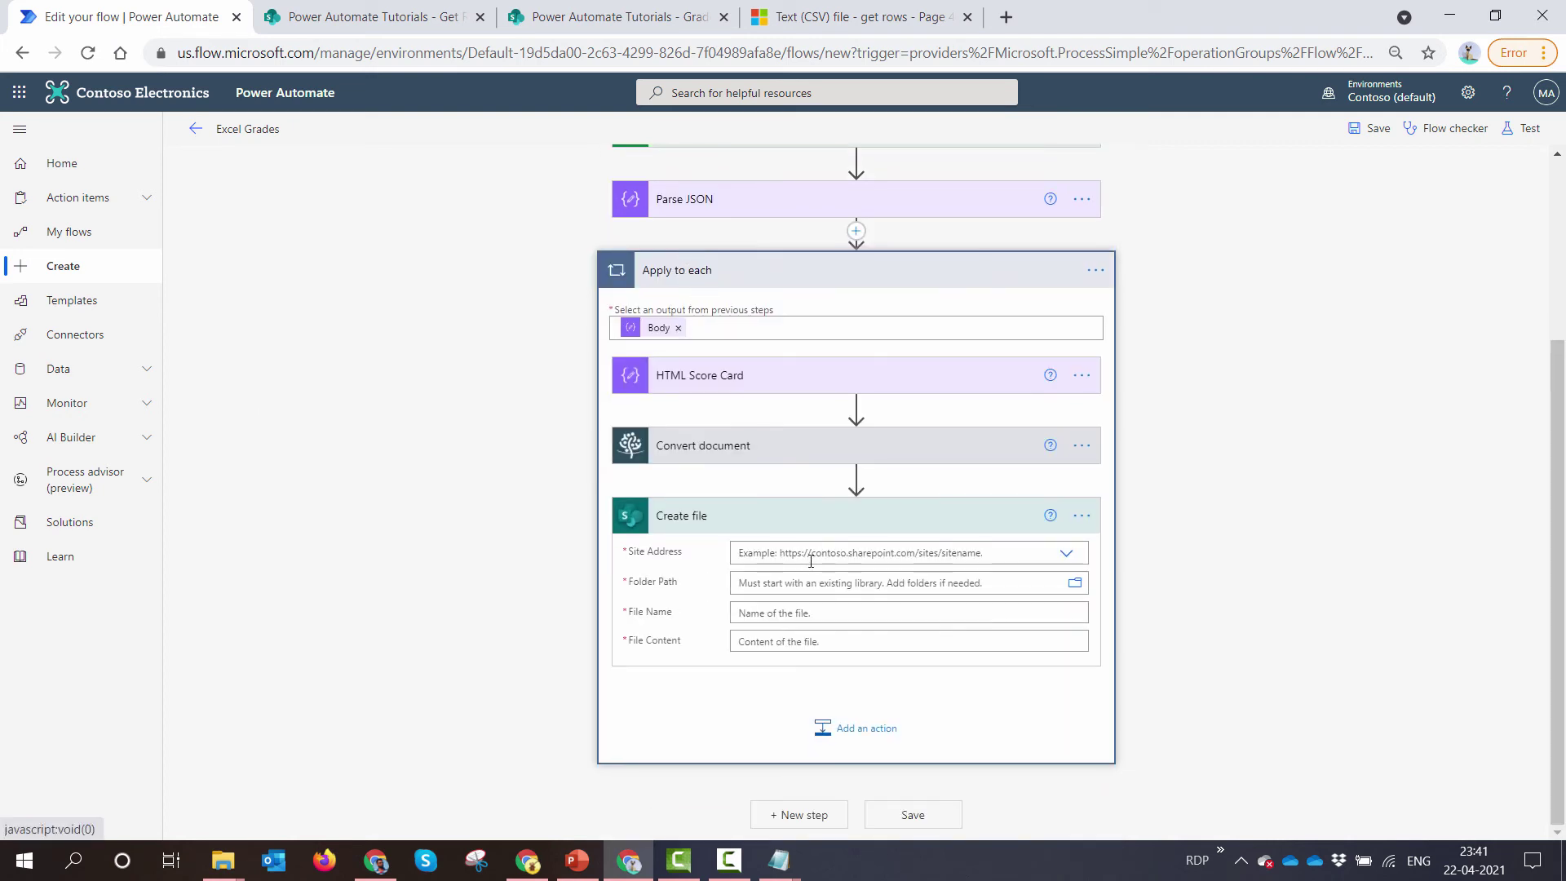
click(811, 560)
text(Powe)
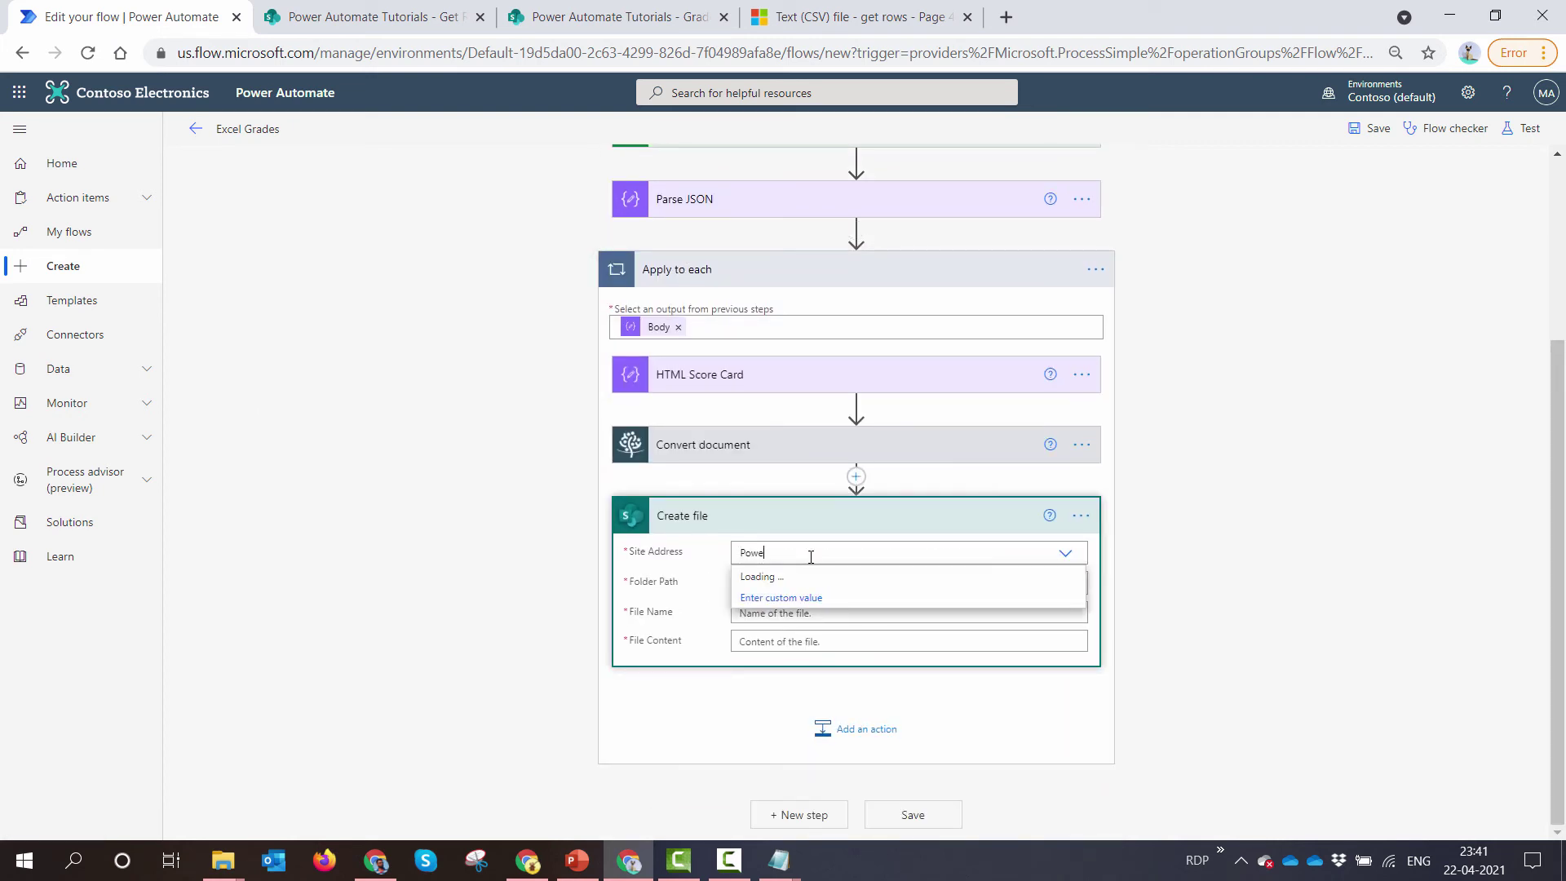
text(r)
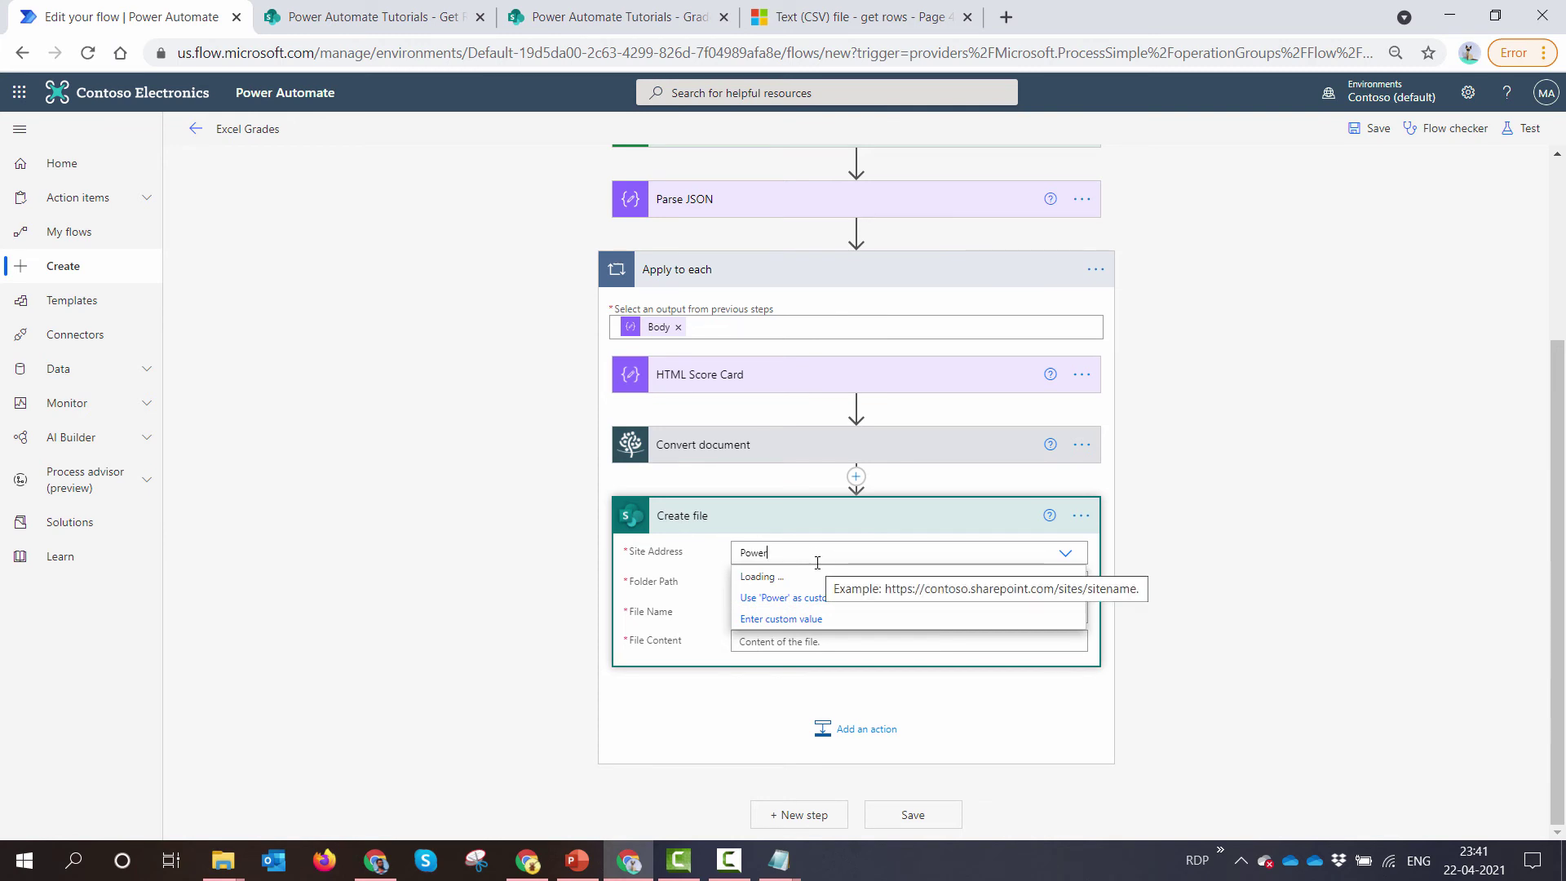
click(821, 577)
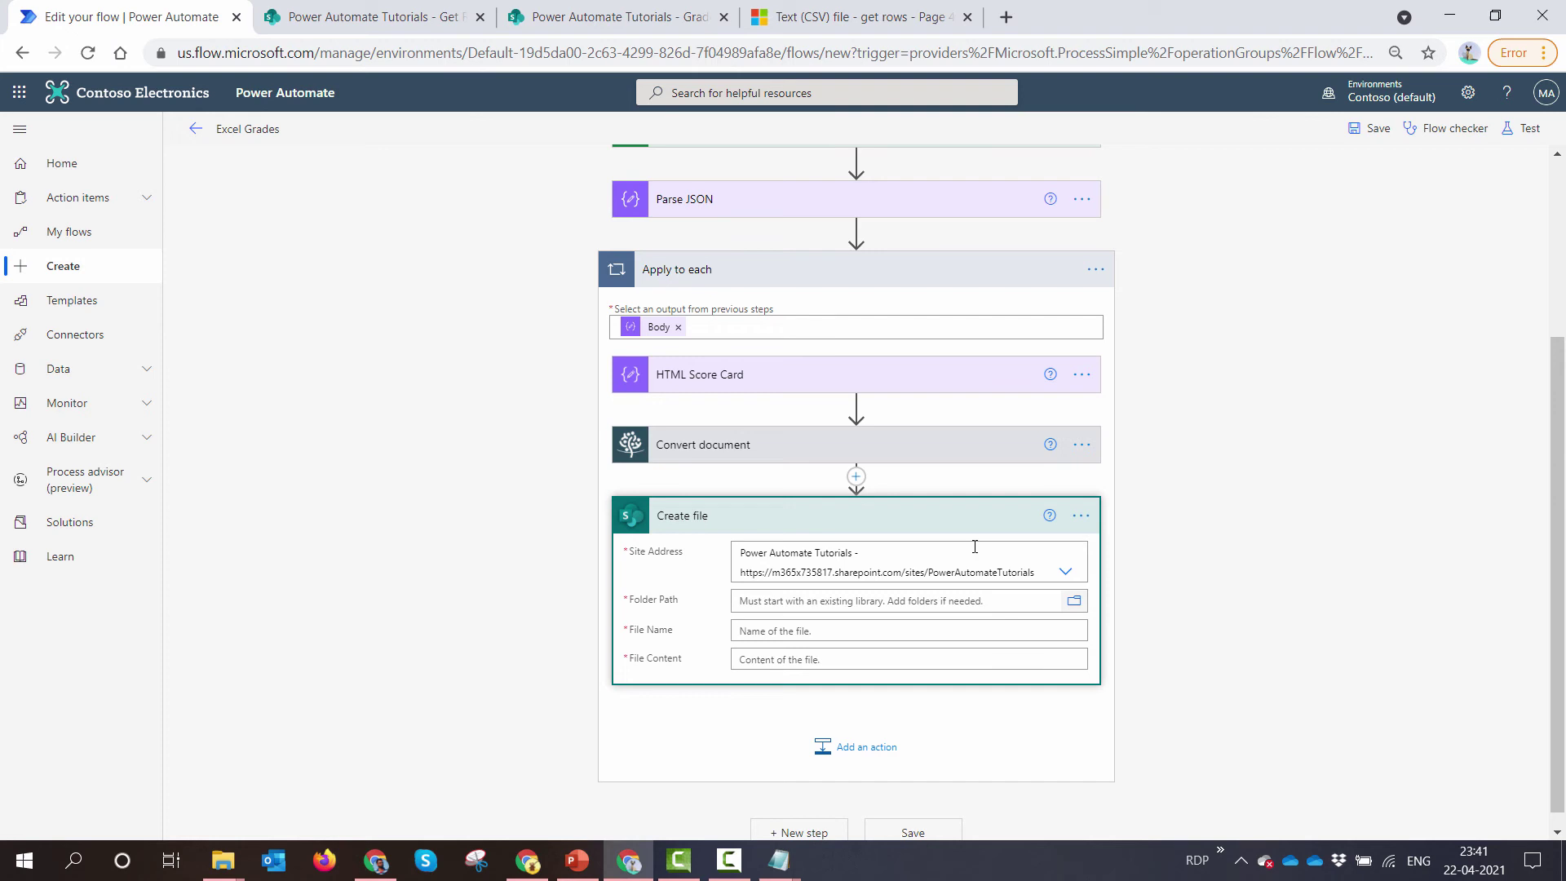
click(858, 512)
click(844, 632)
Set the file name to Base file name plus '.pdf' and content to Processed file content.
scroll(1039, 654, down, 3)
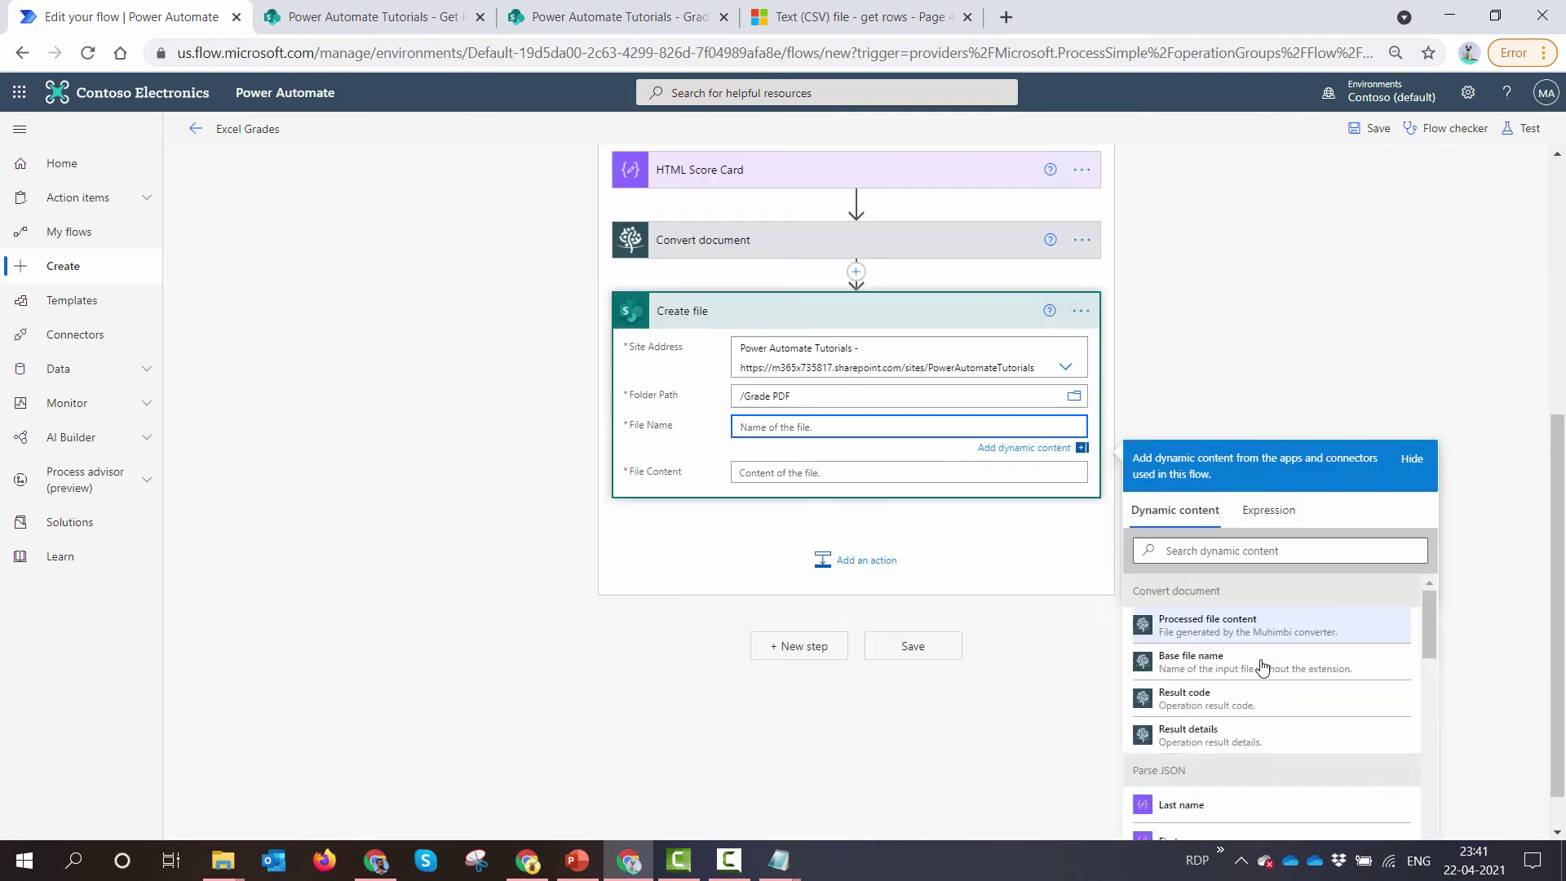
click(1248, 618)
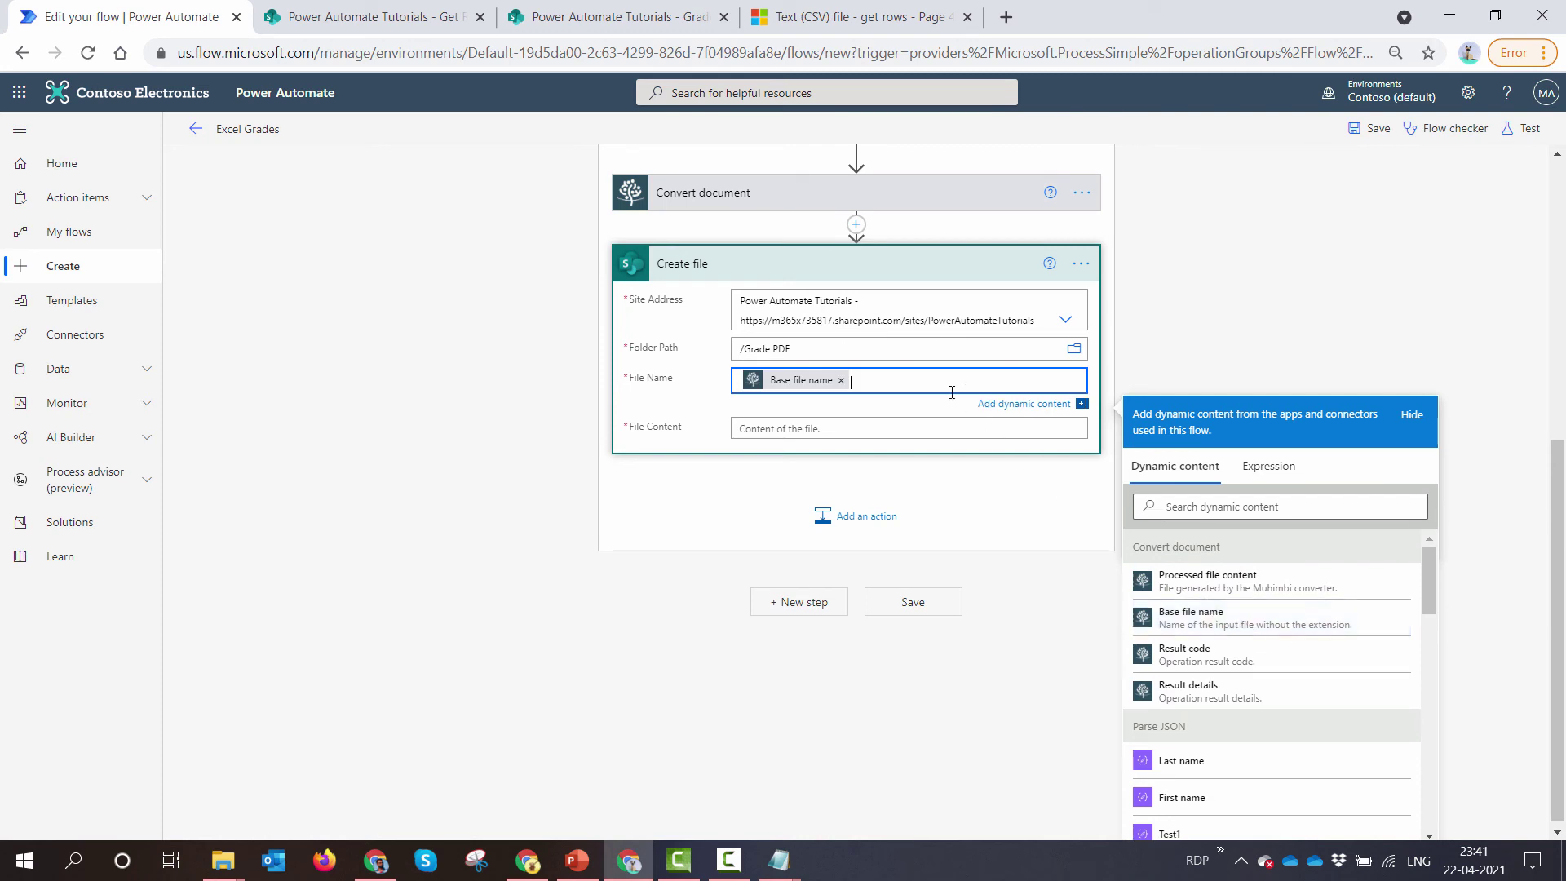
text(.pdf)
click(905, 428)
click(1338, 625)
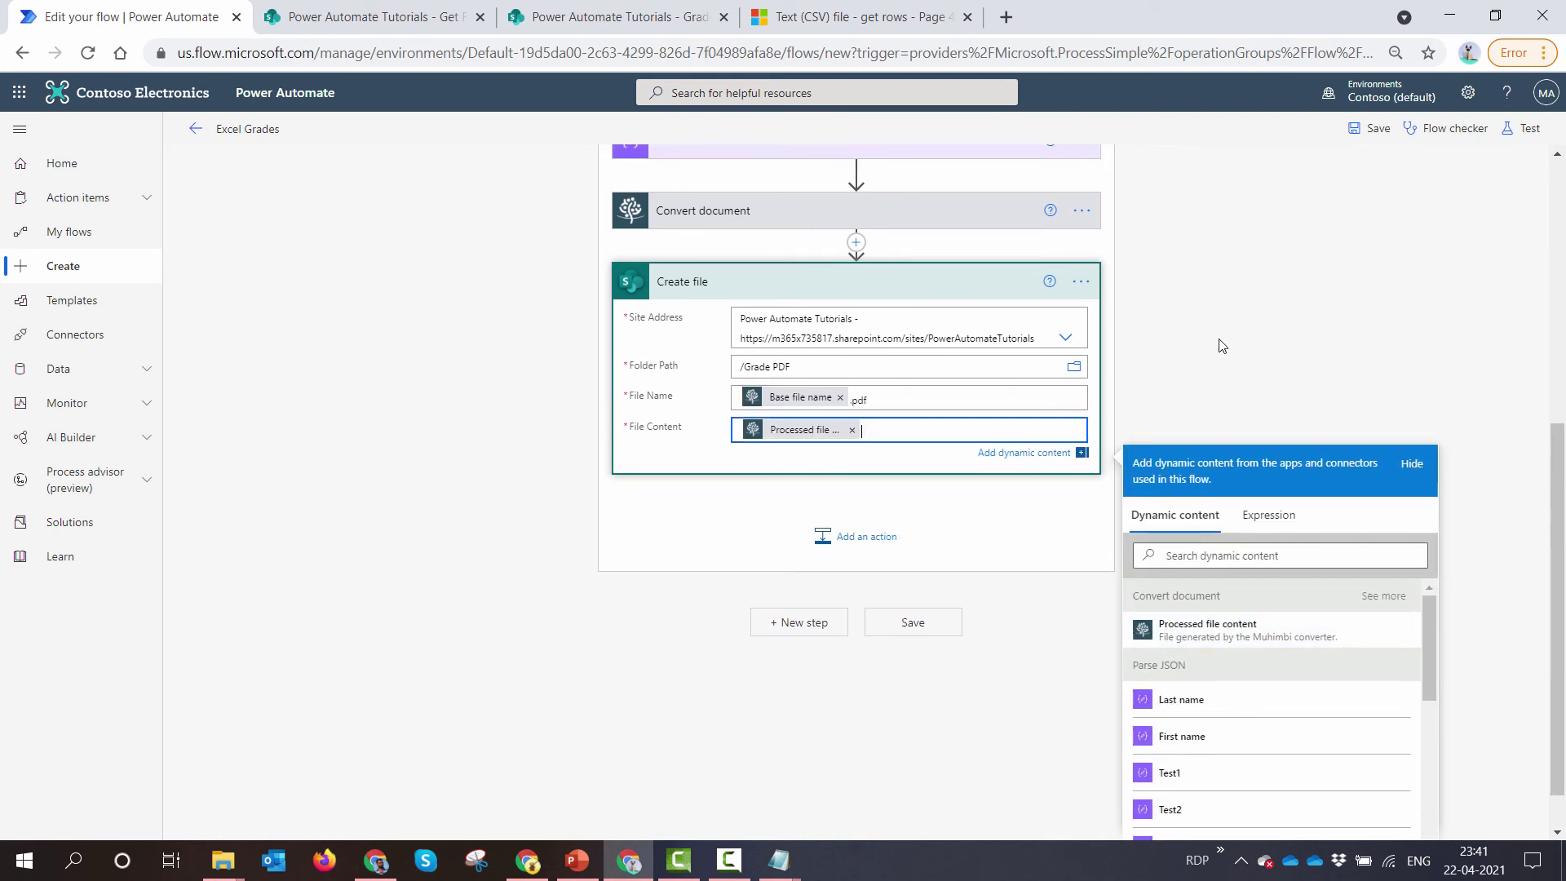
click(1231, 315)
scroll(1233, 318, up, 6)
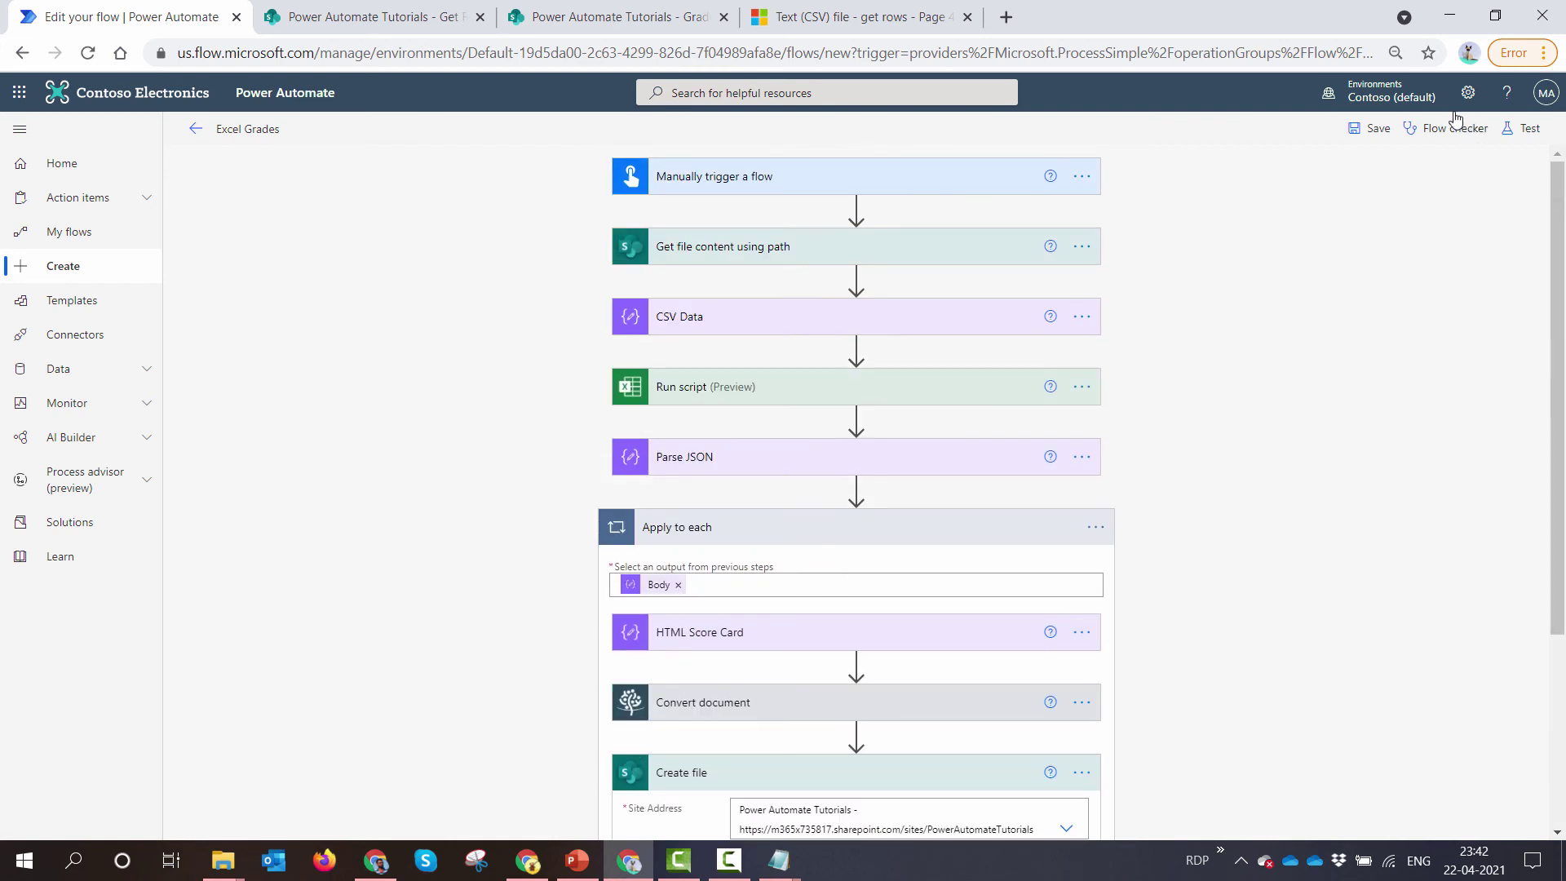
Save the flow and refresh the Grade PDF library page.
click(1372, 137)
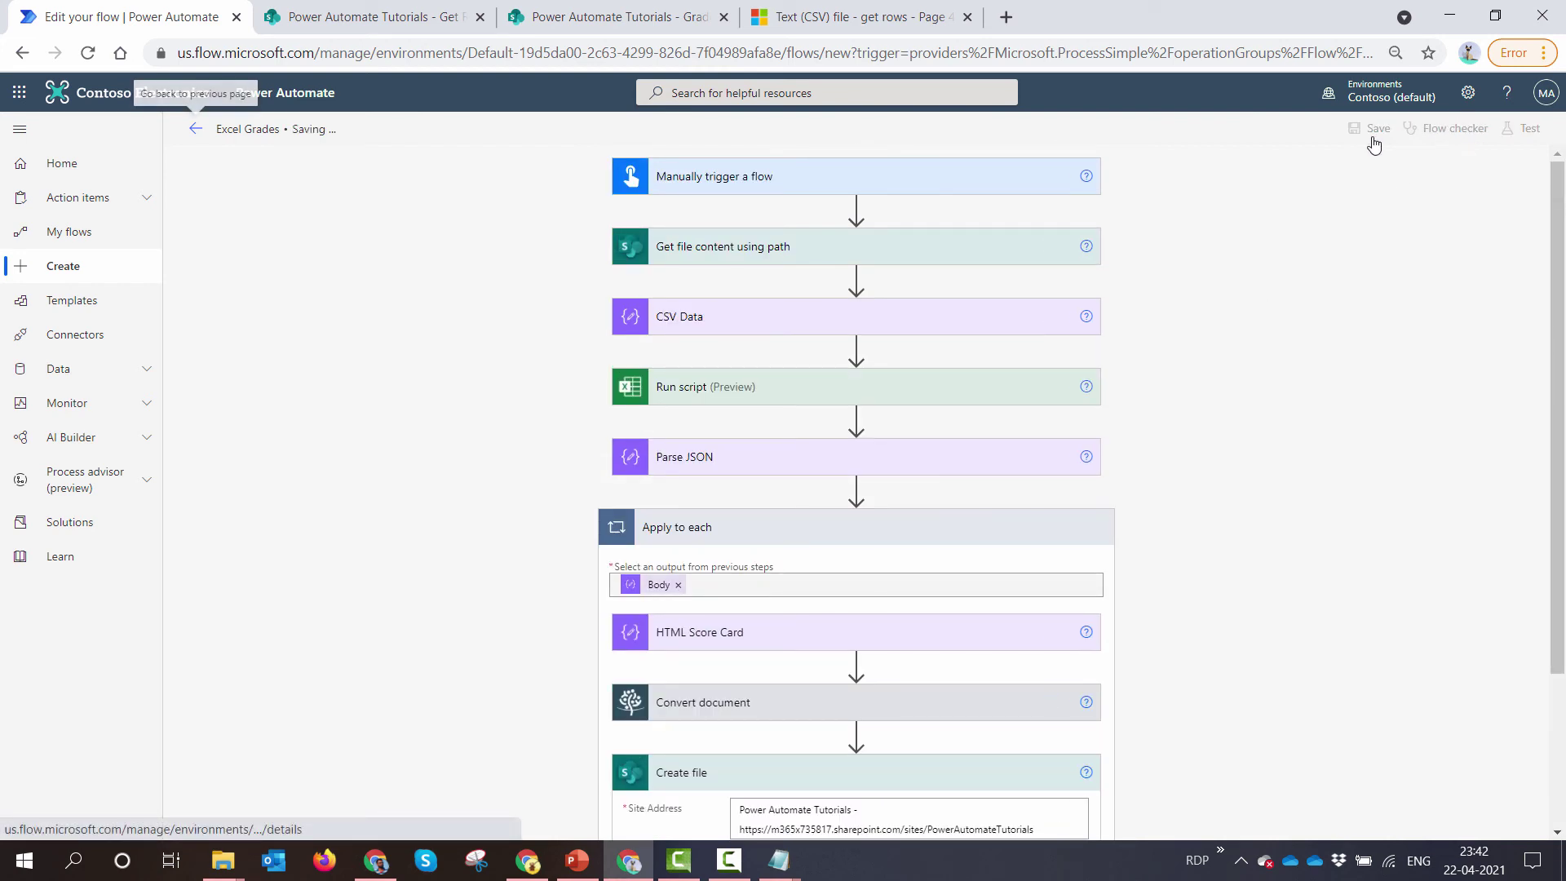
click(617, 18)
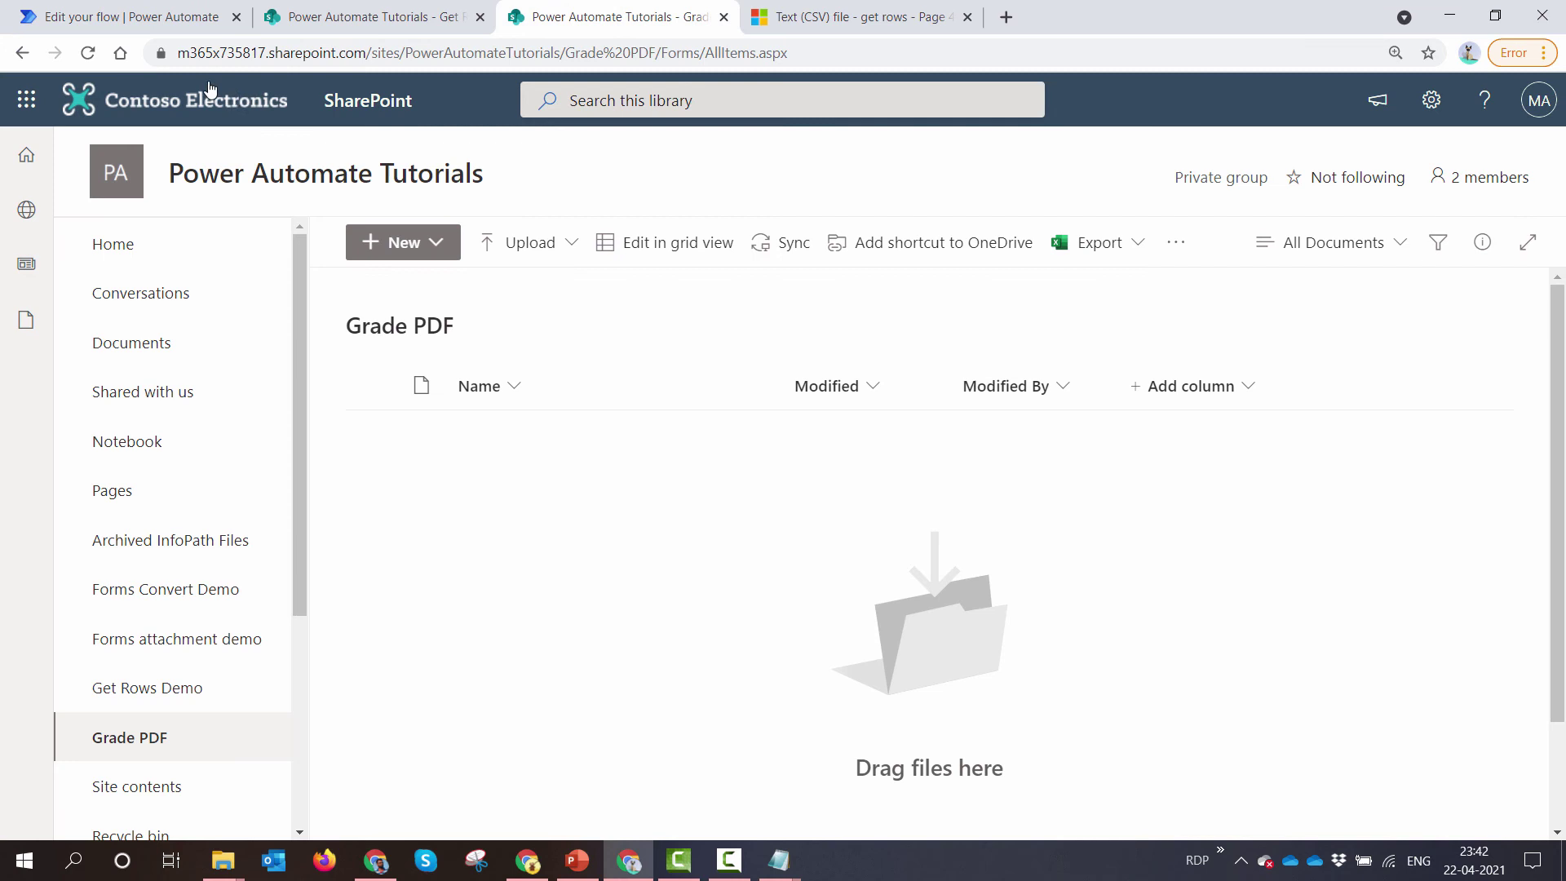
click(88, 52)
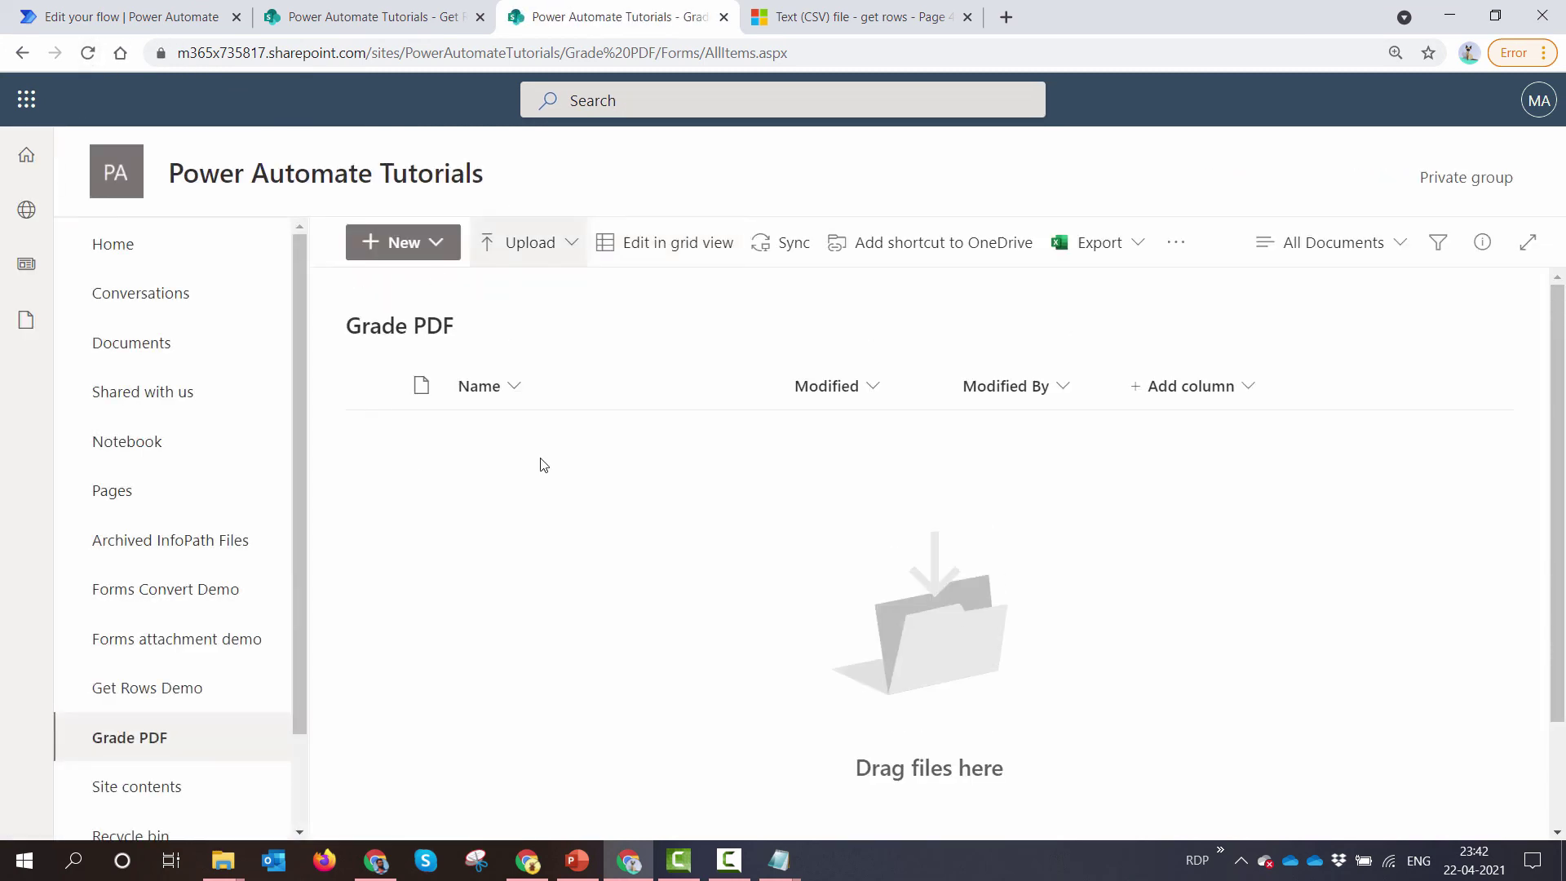
Start a manual test run of the Excel Grades flow and expand the Apply to each loop.
click(147, 17)
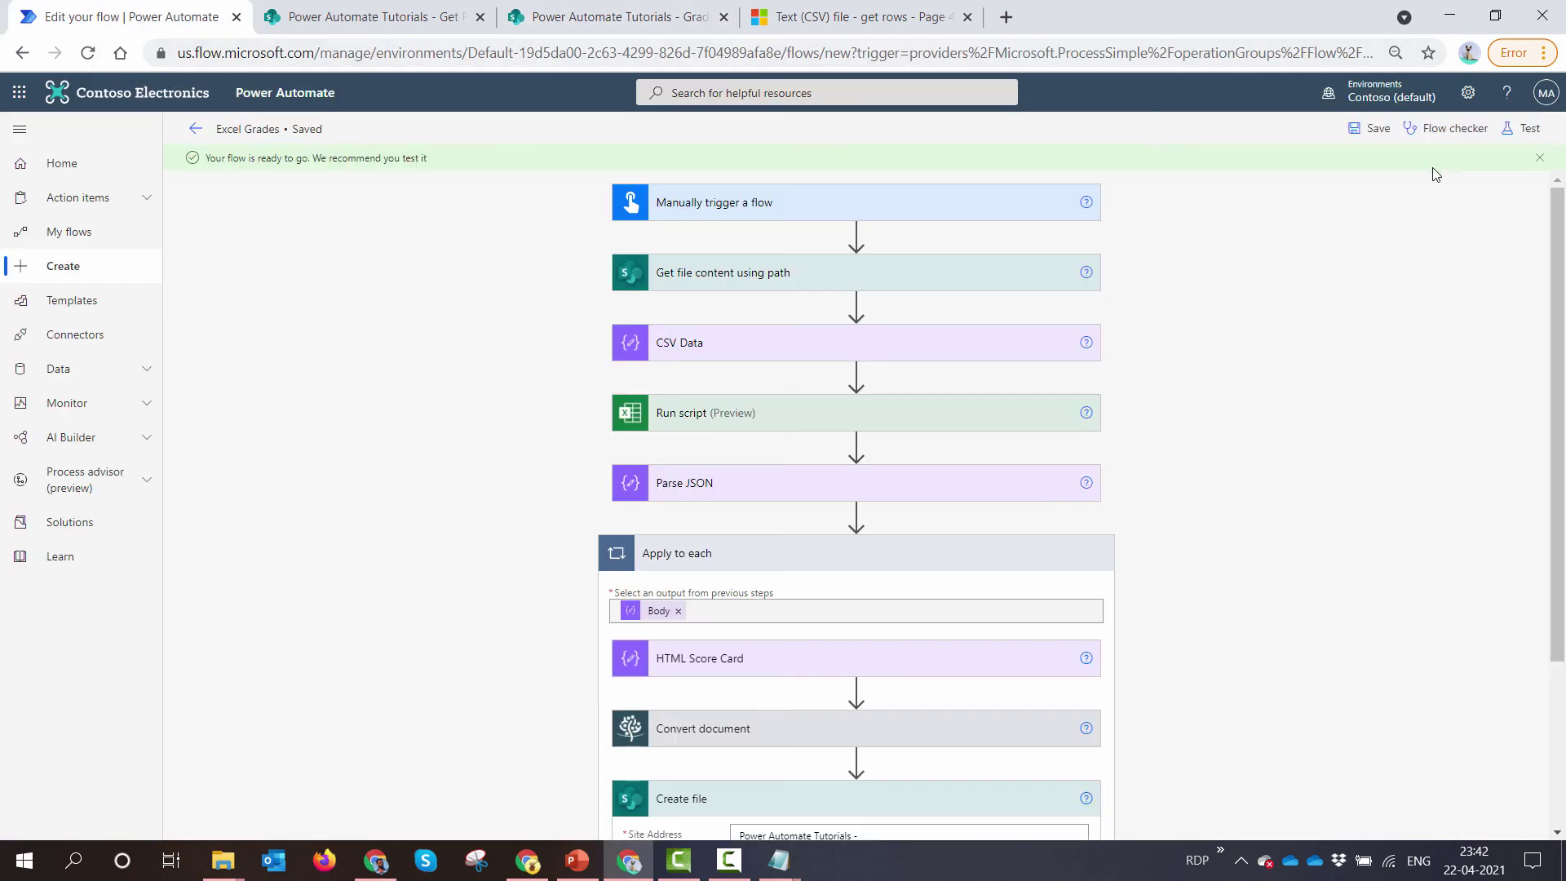
click(1522, 128)
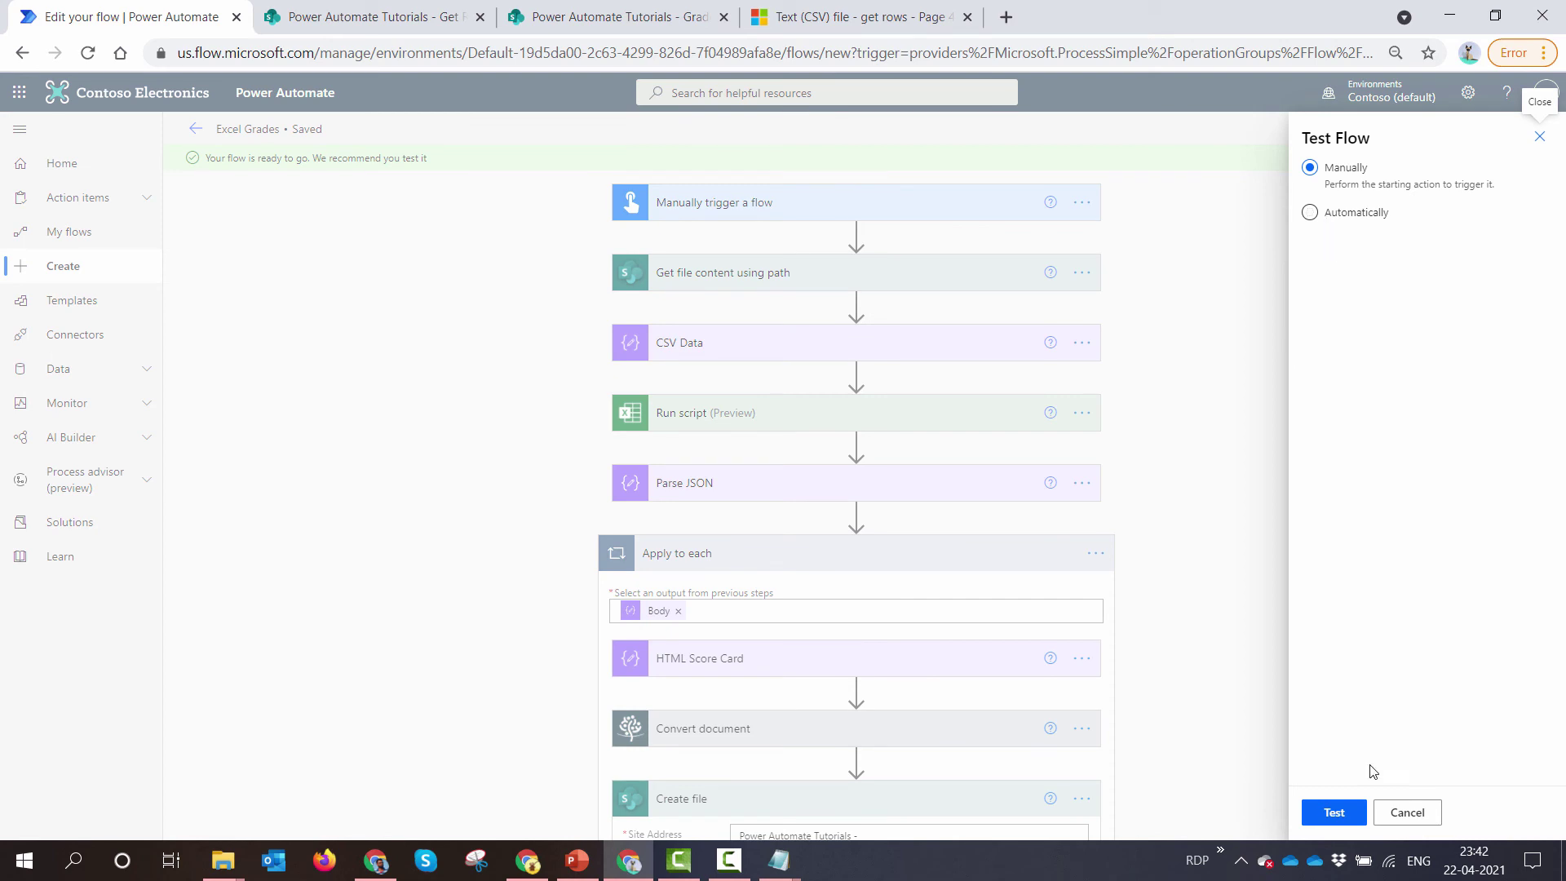
click(1334, 811)
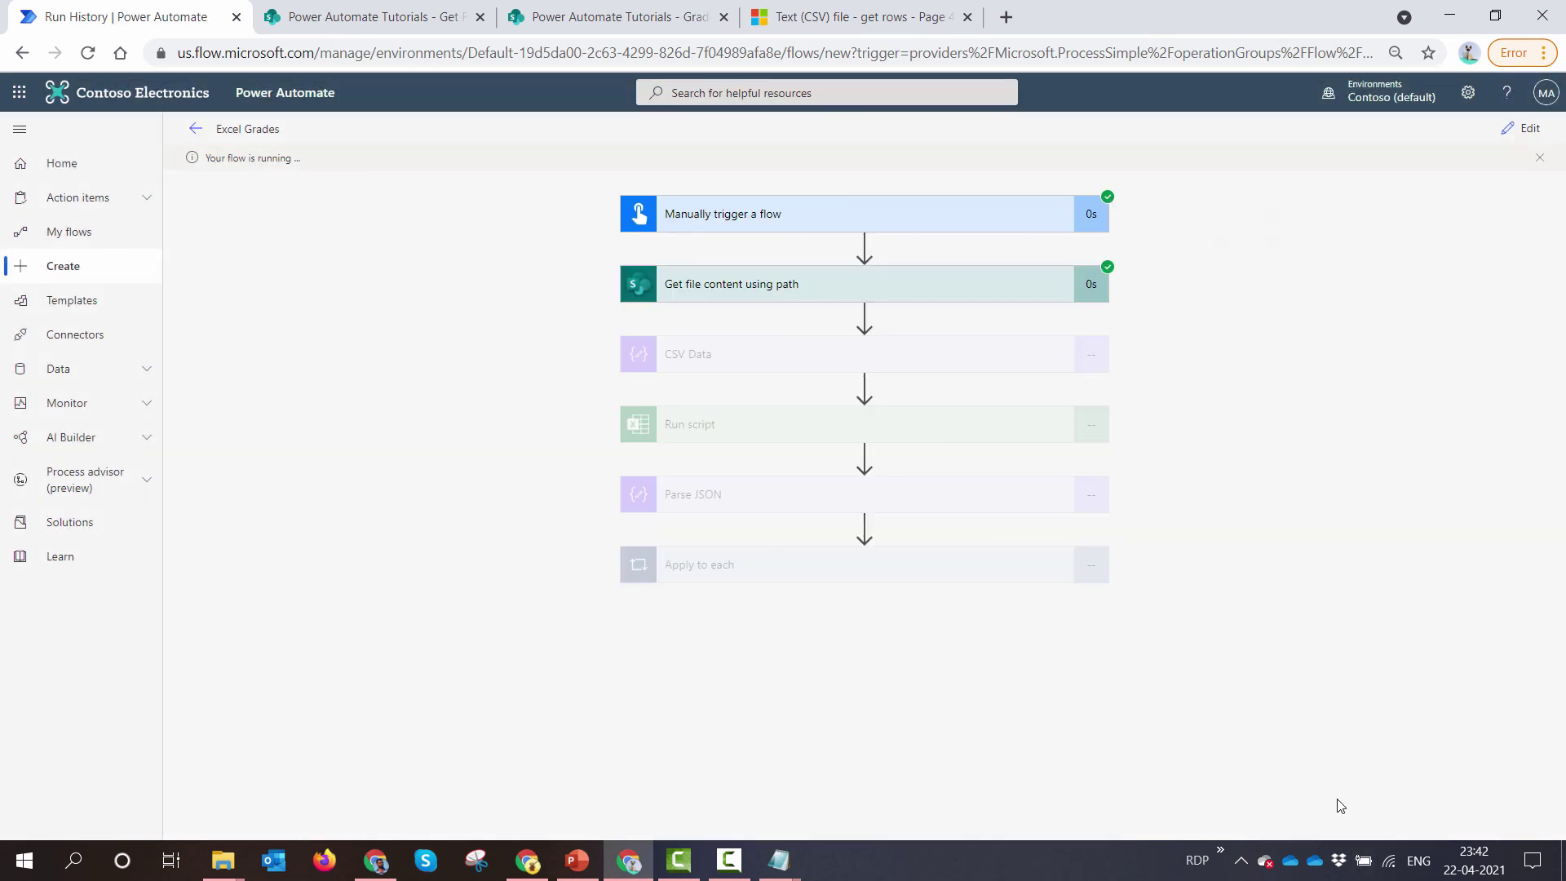
click(977, 582)
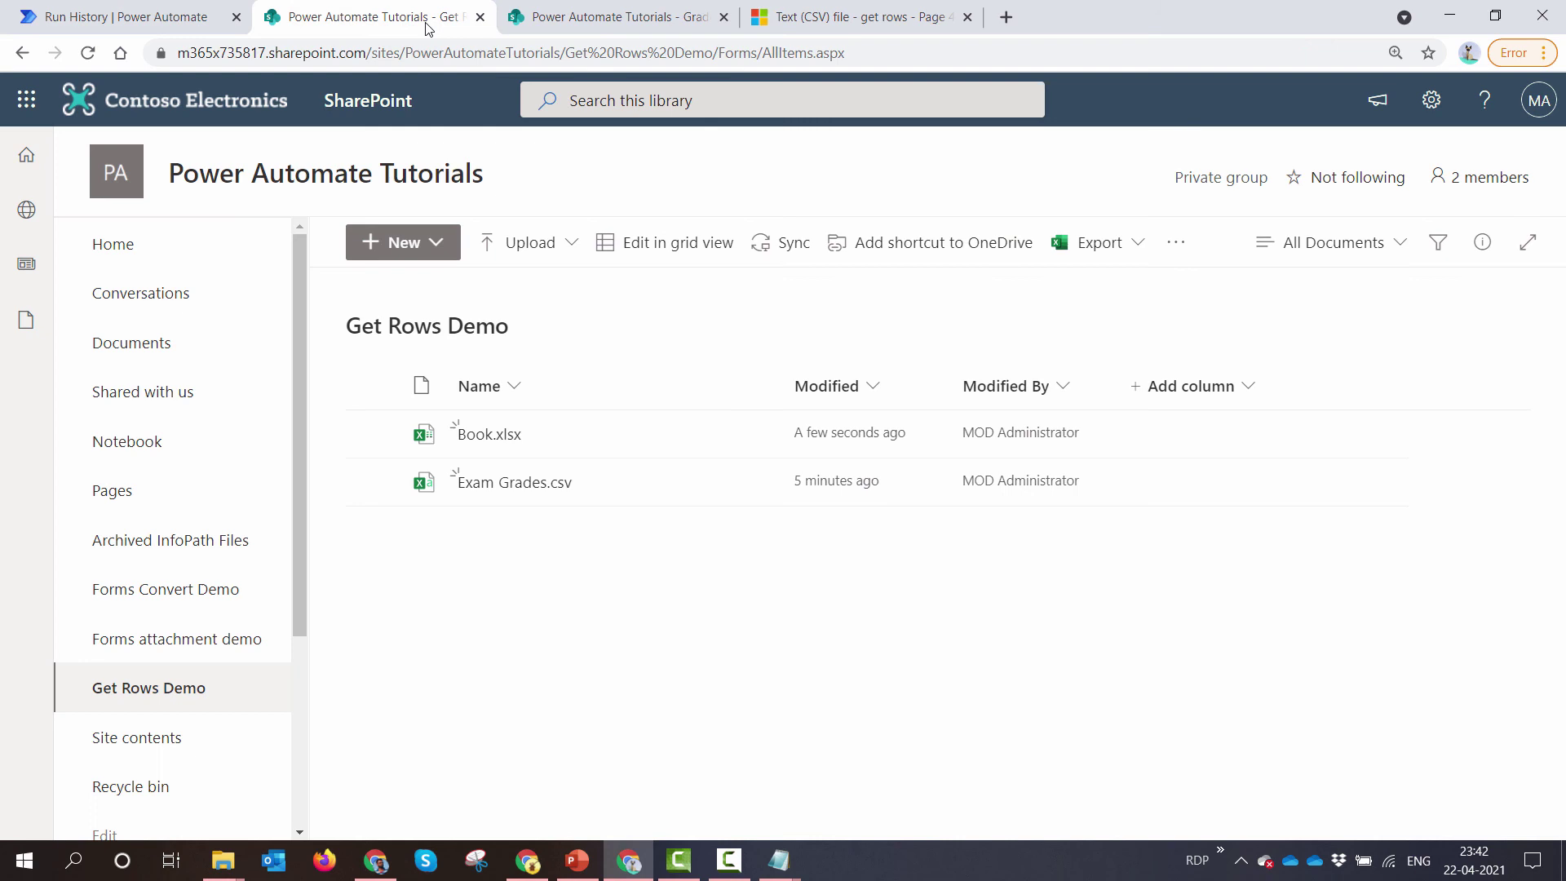
Inspect the last names in cells A2:A10 of Exam Grades.csv, then check the run history.
click(515, 483)
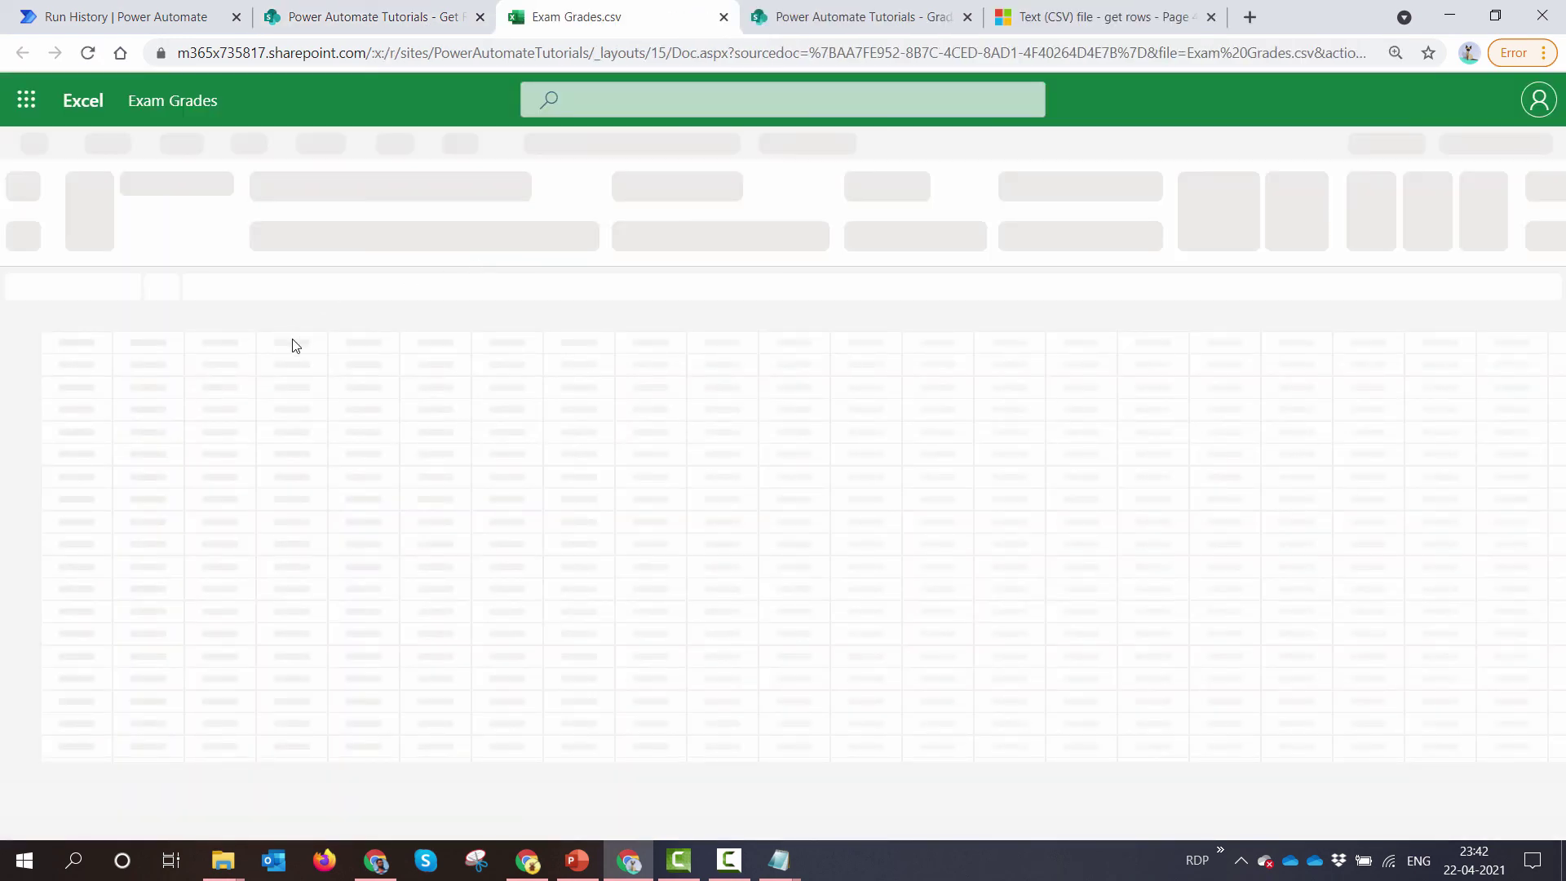
click(63, 369)
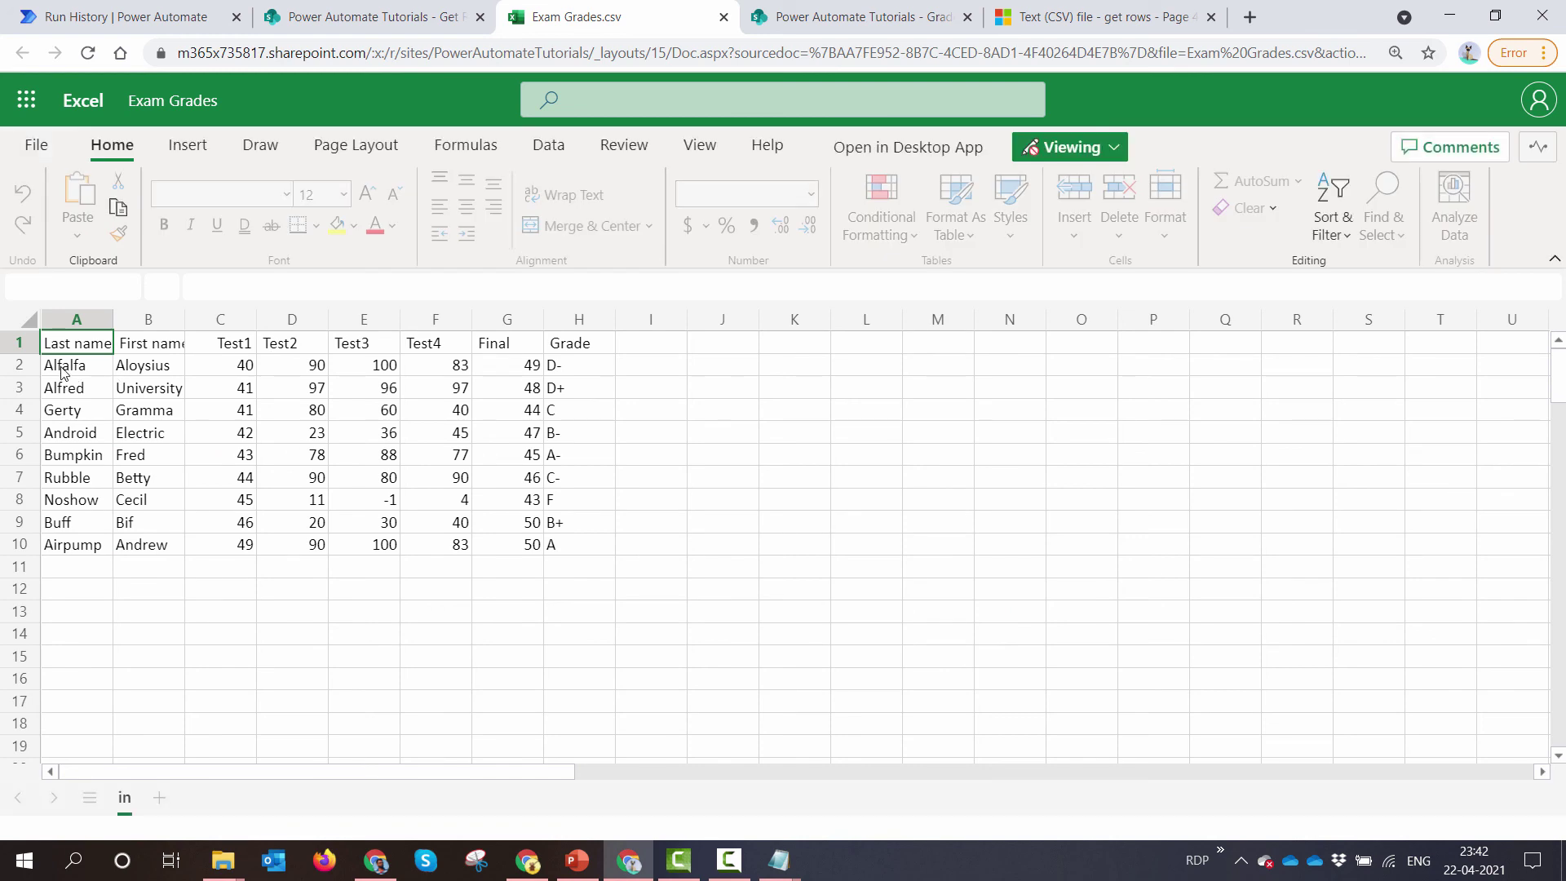
drag(63, 369, 75, 544)
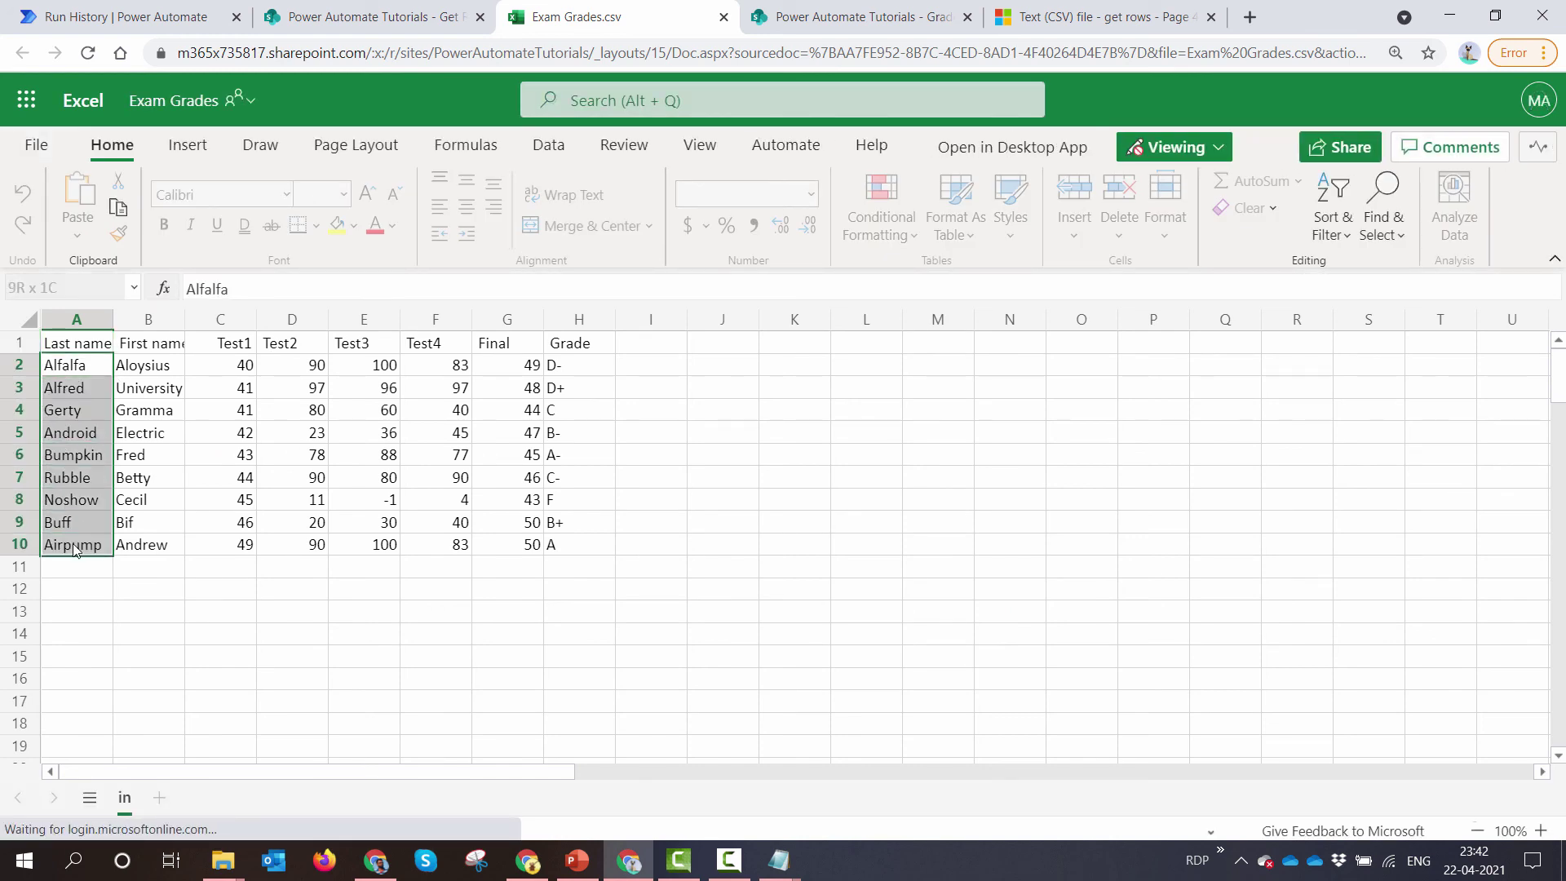
click(123, 17)
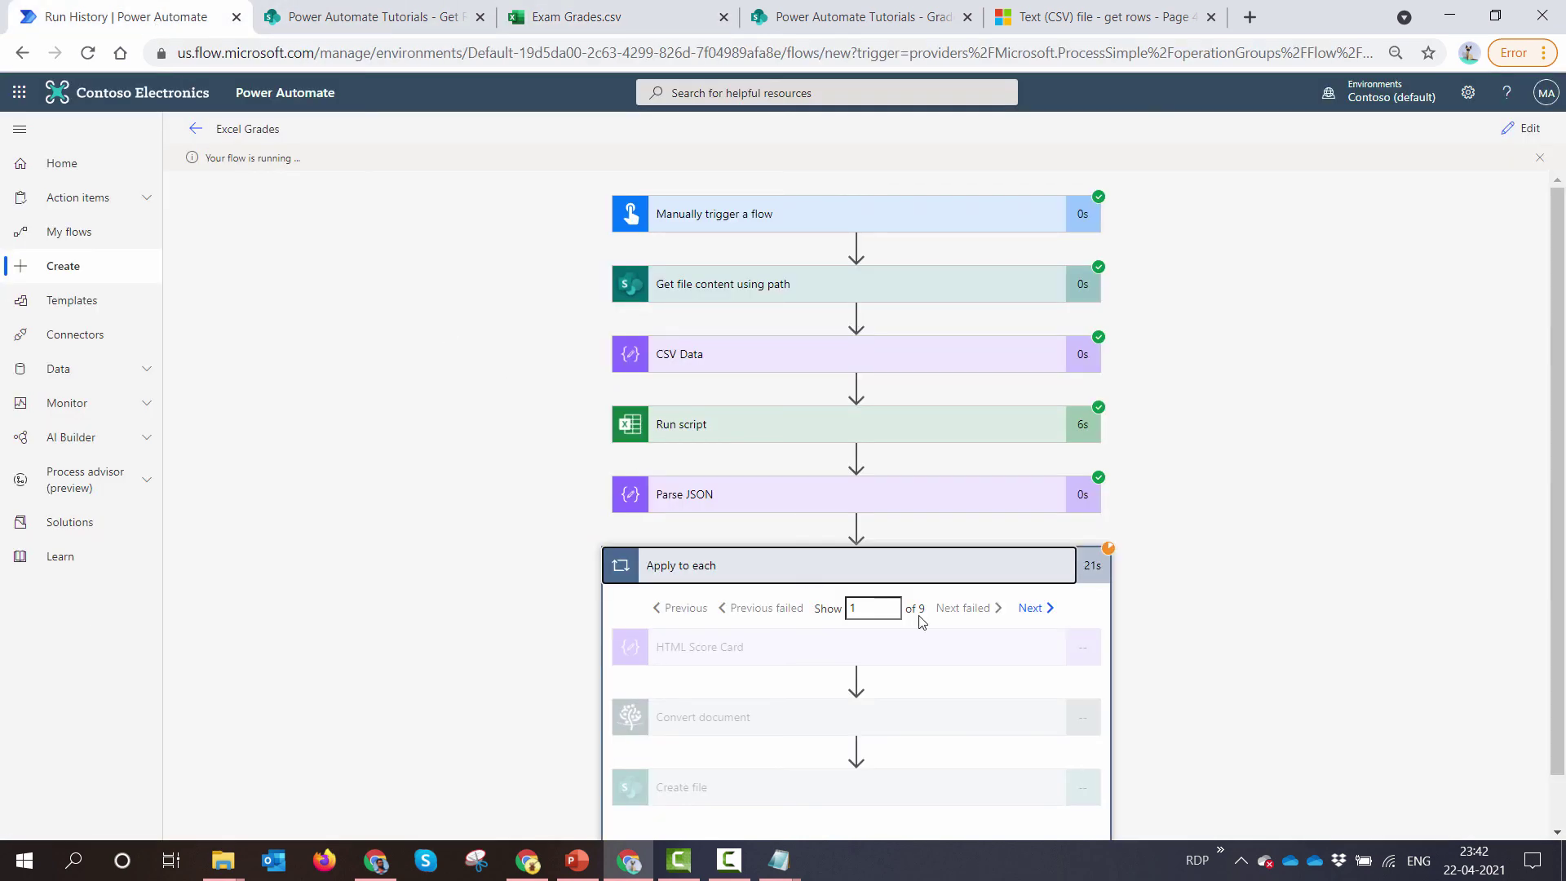
scroll(848, 673, down, 1)
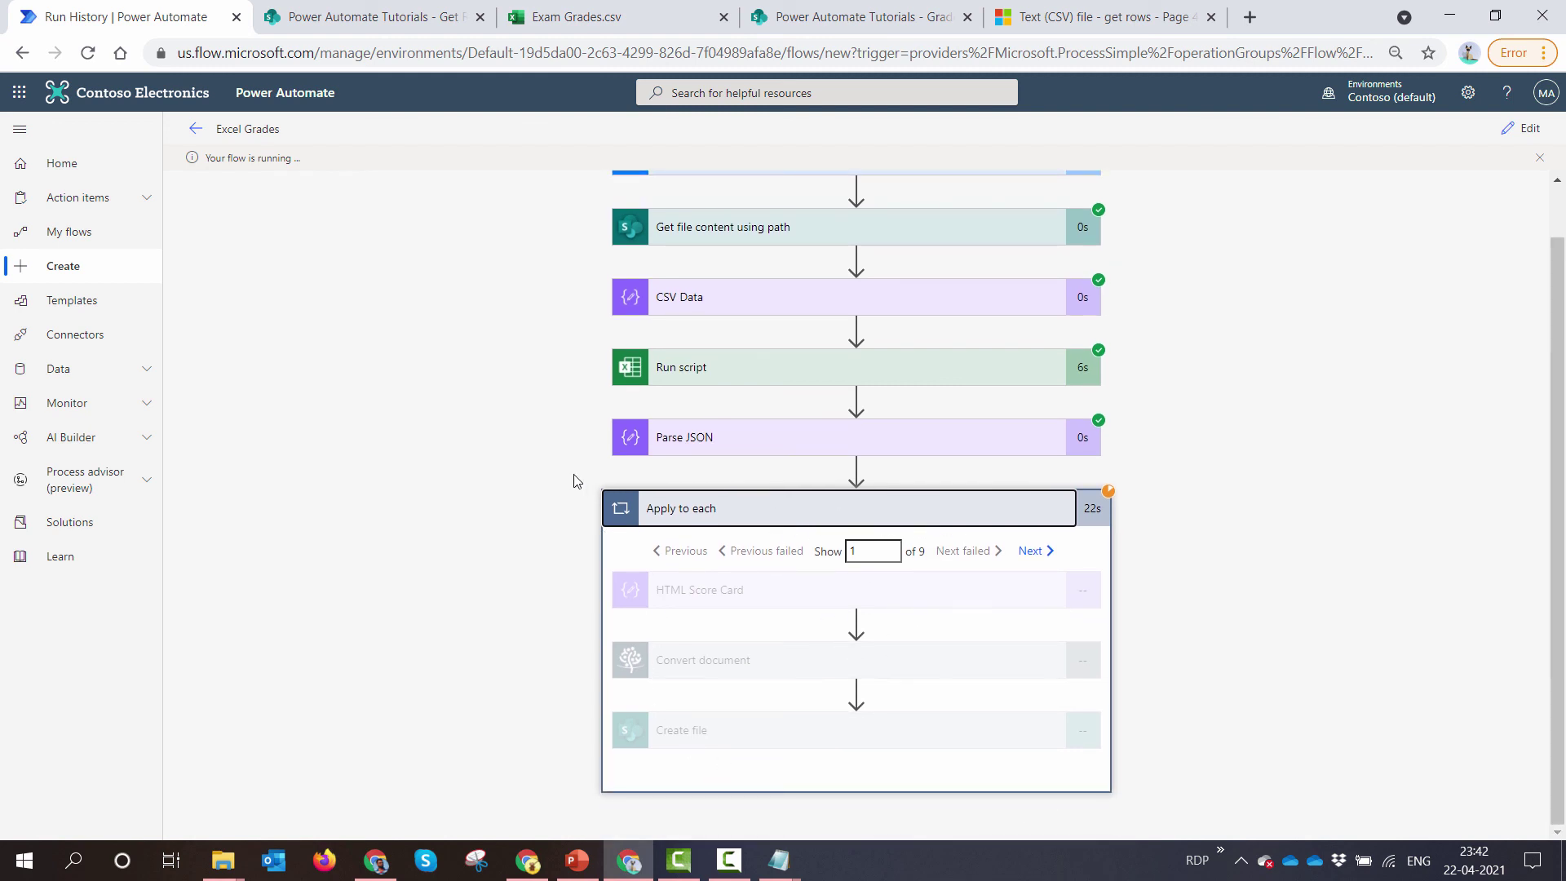
Compare the new Grade PDF file names with the spreadsheet names and confirm the run succeeded.
click(897, 13)
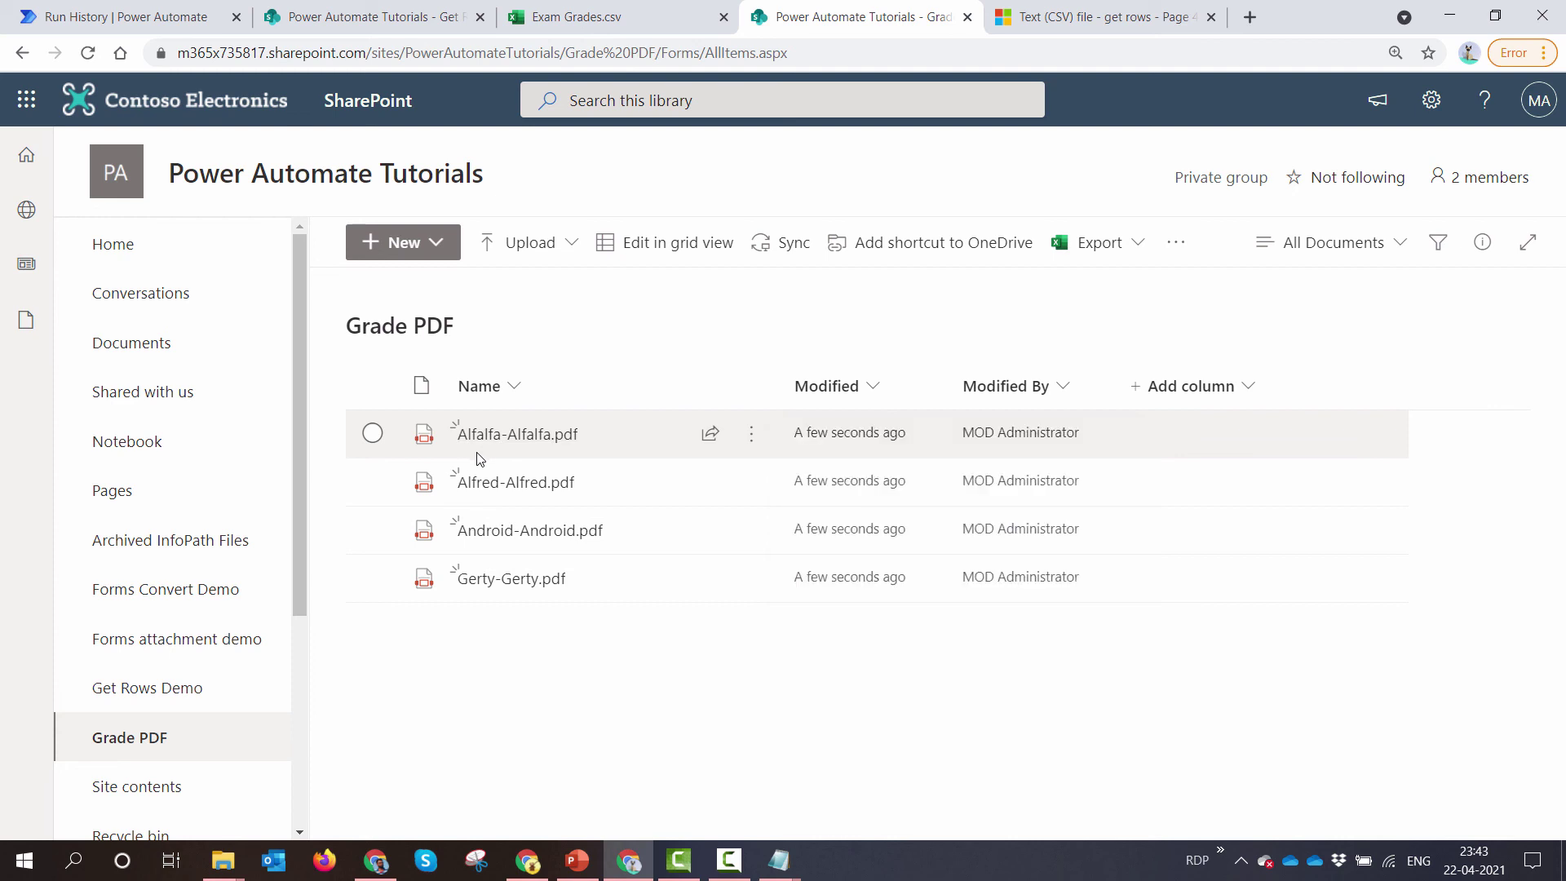
mouse_move(517, 442)
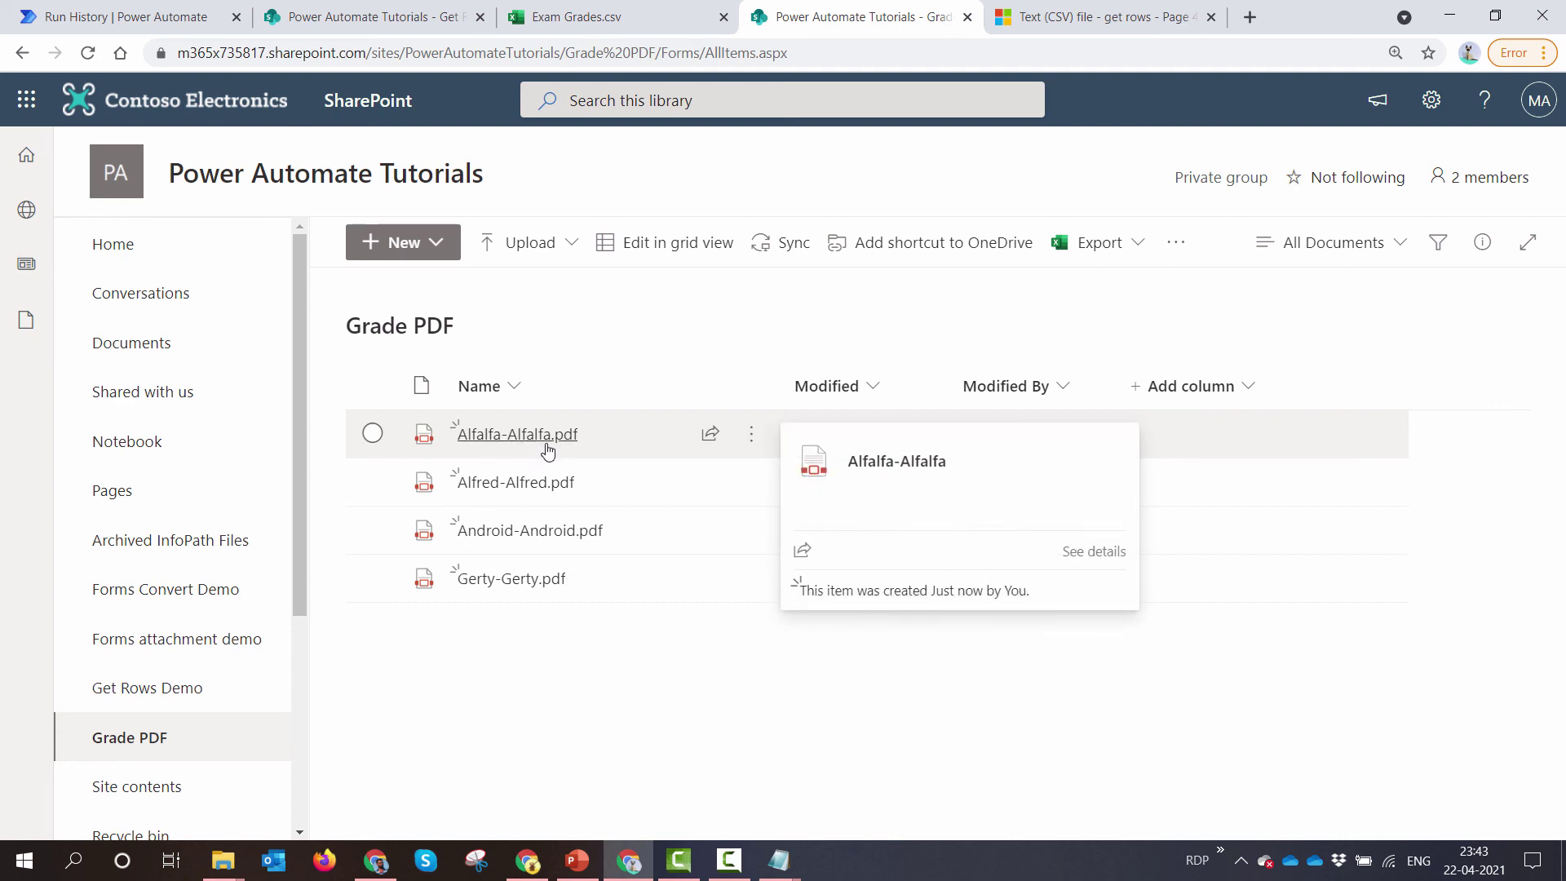
click(616, 23)
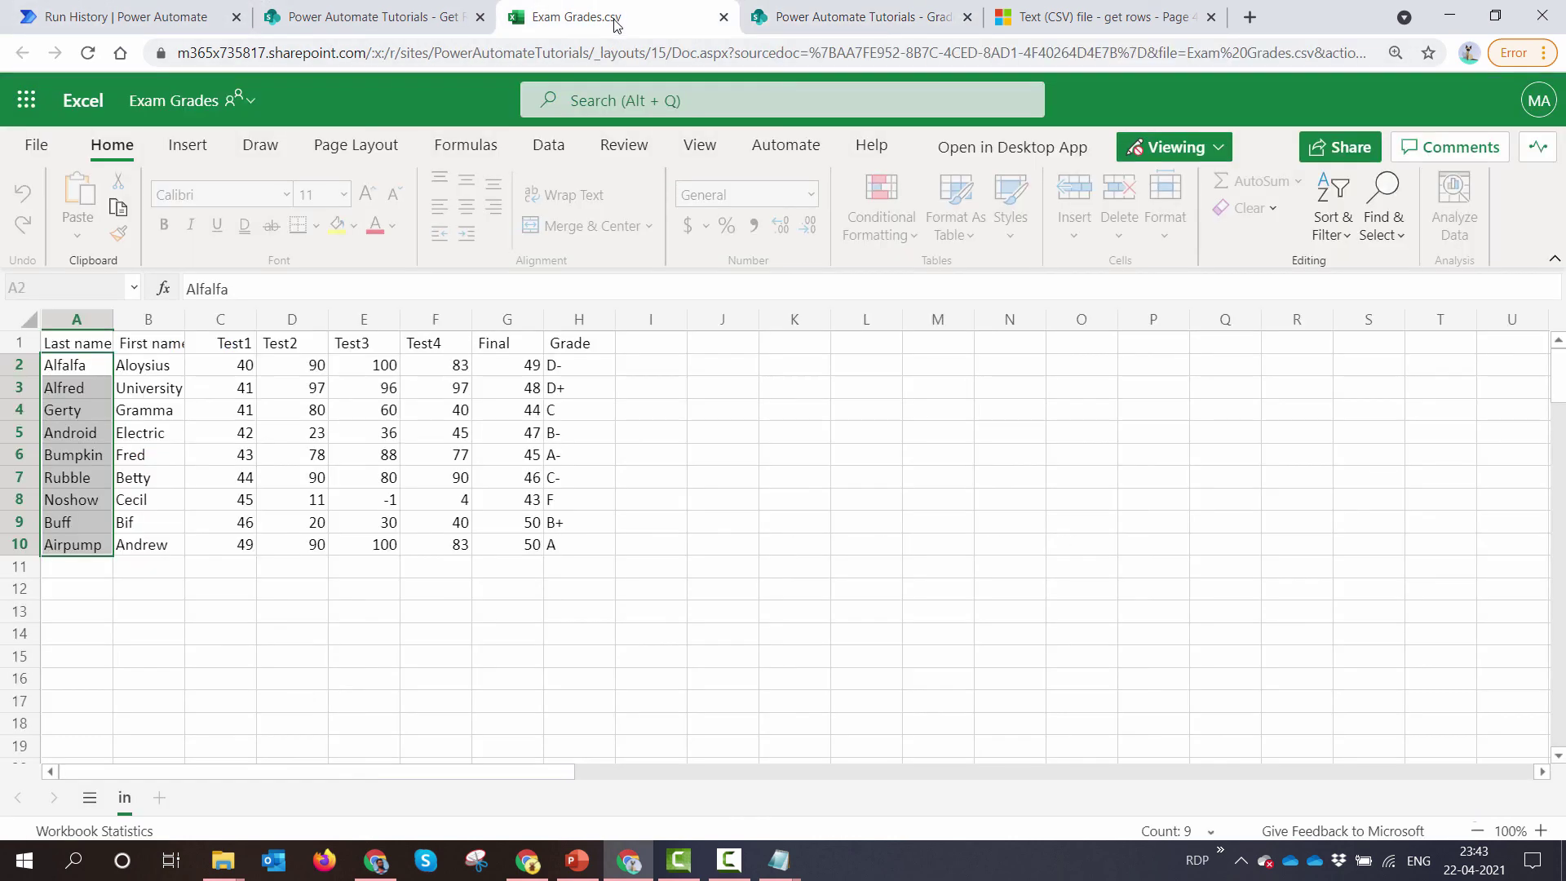
click(166, 367)
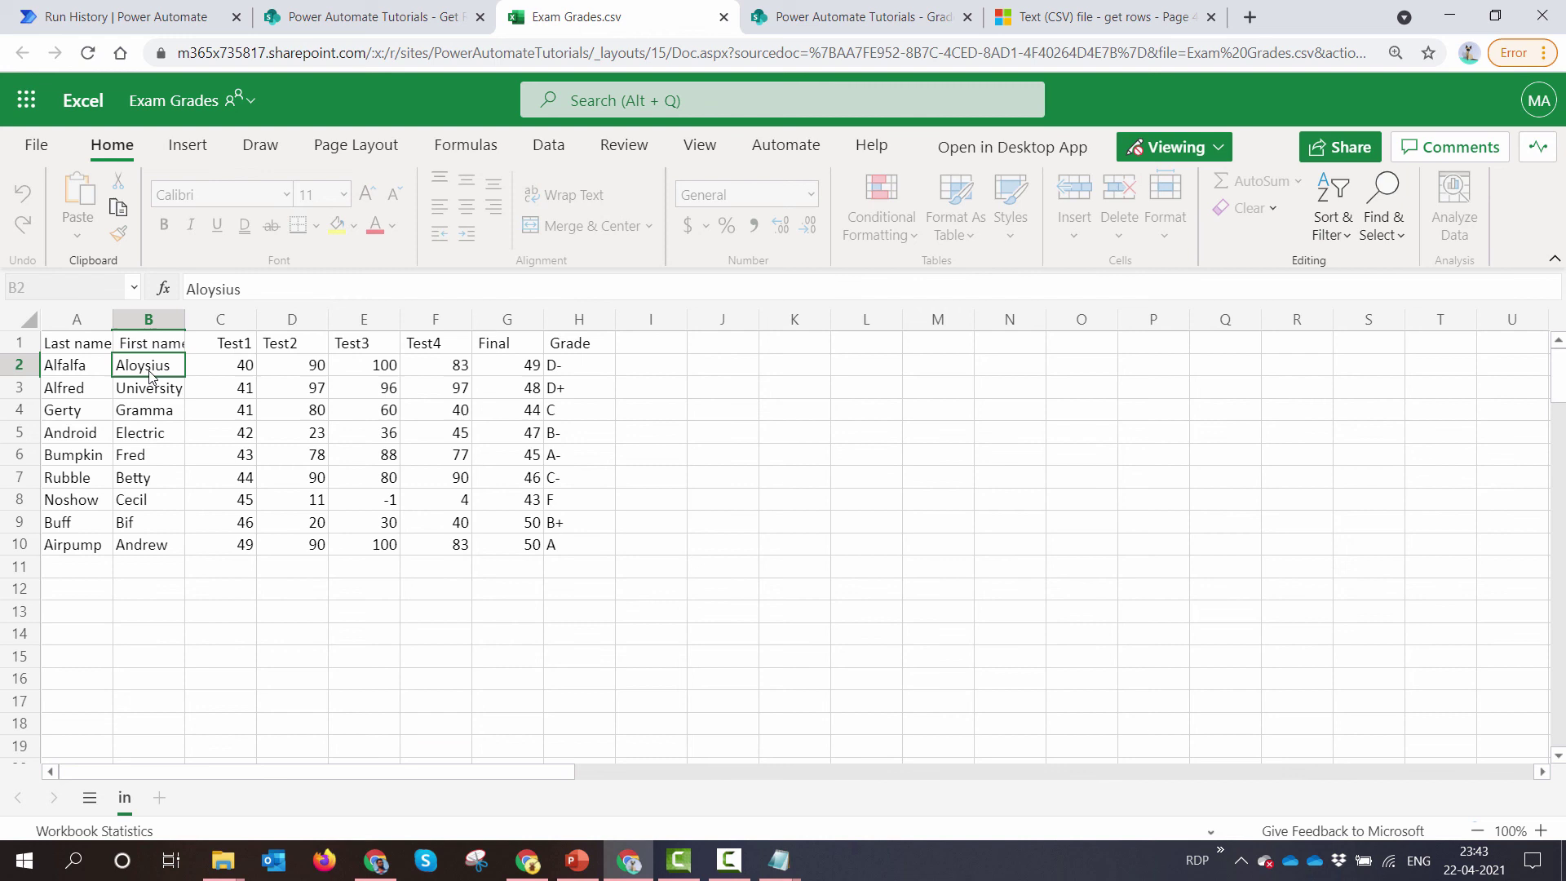
click(424, 24)
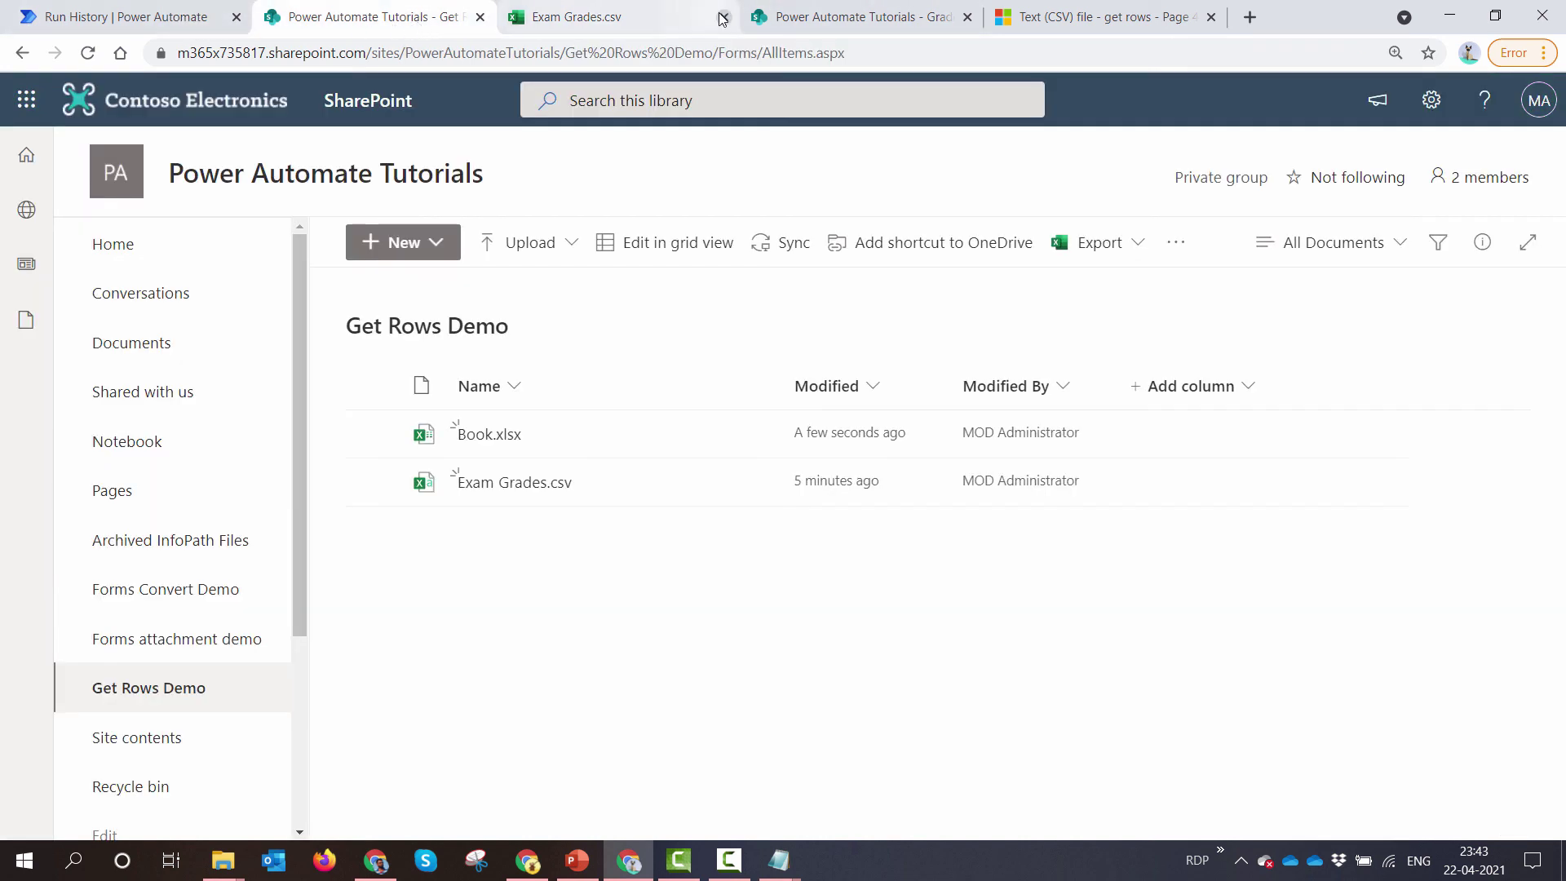
key(ctrl+1)
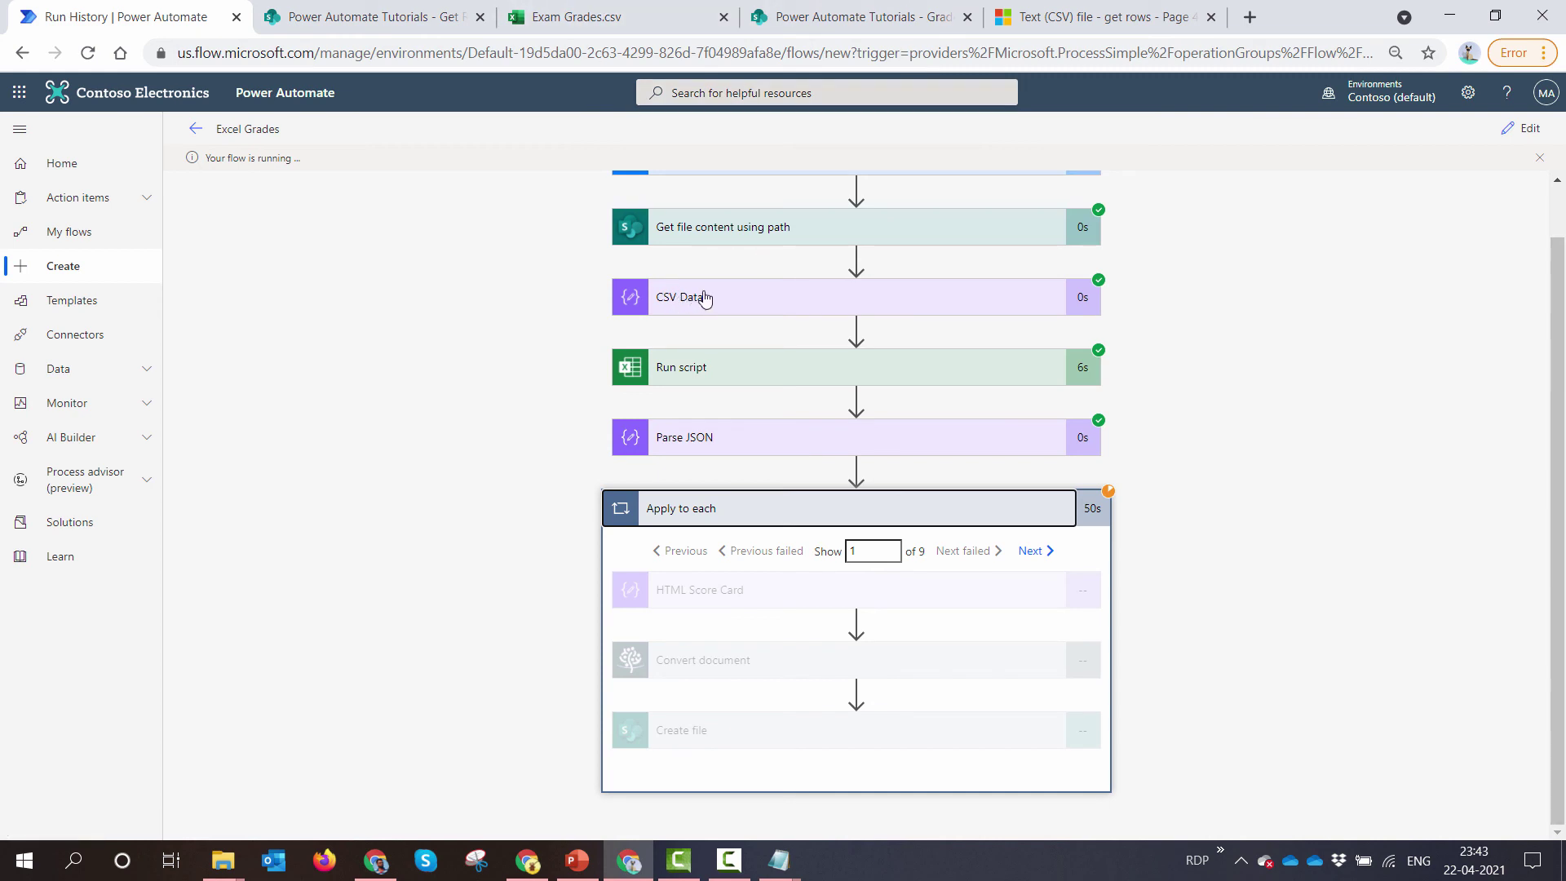
key(ctrl+4)
click(107, 15)
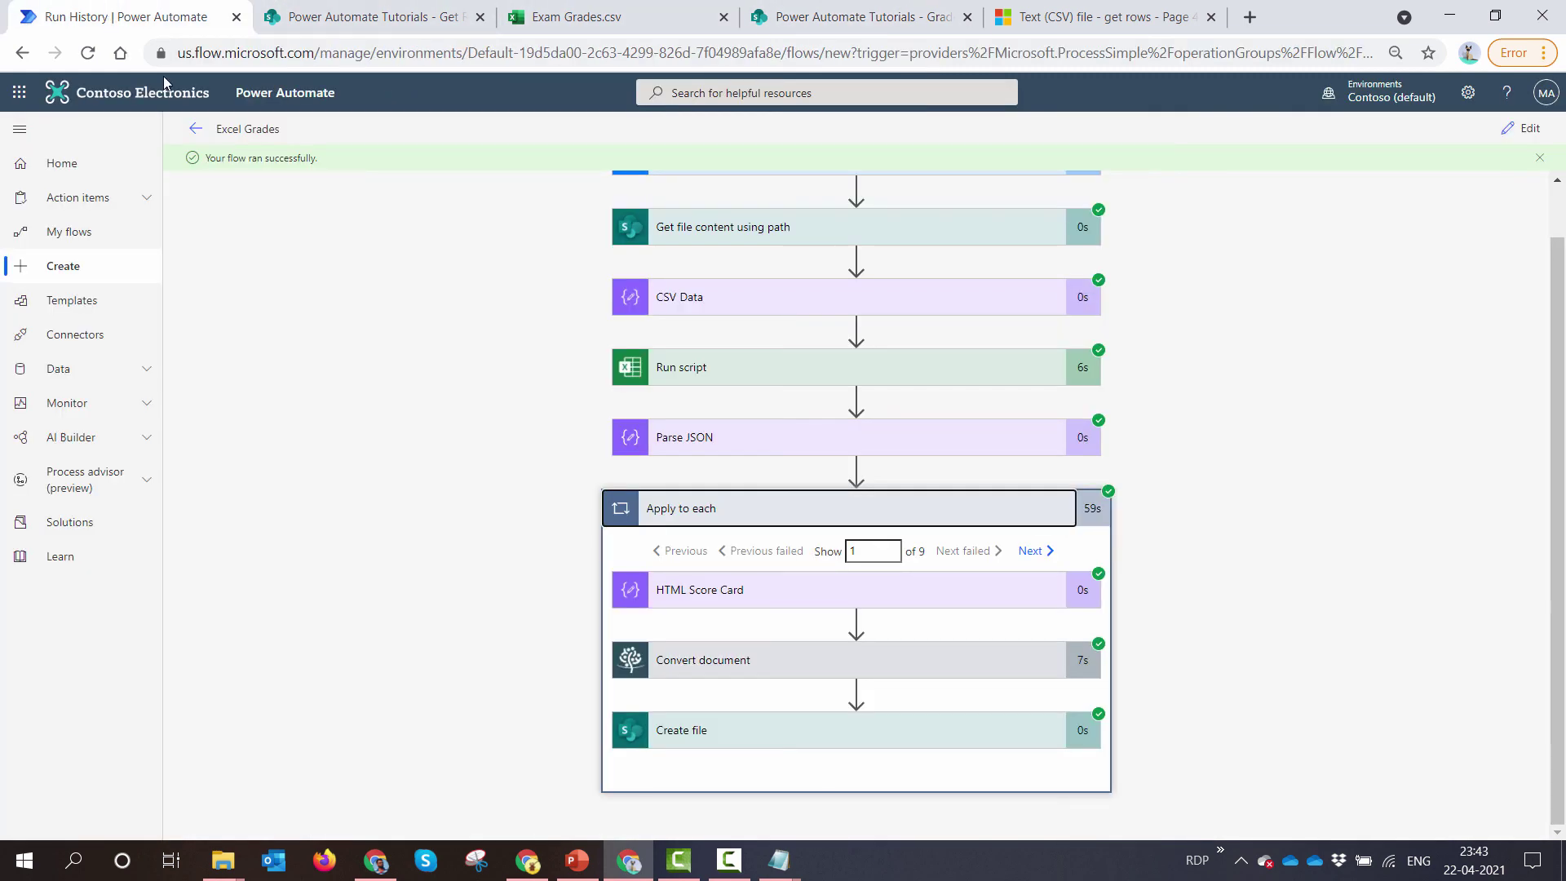
Replace the duplicate Last name token in Convert document's file name with First name, then save and retest.
click(1525, 131)
scroll(857, 538, down, 3)
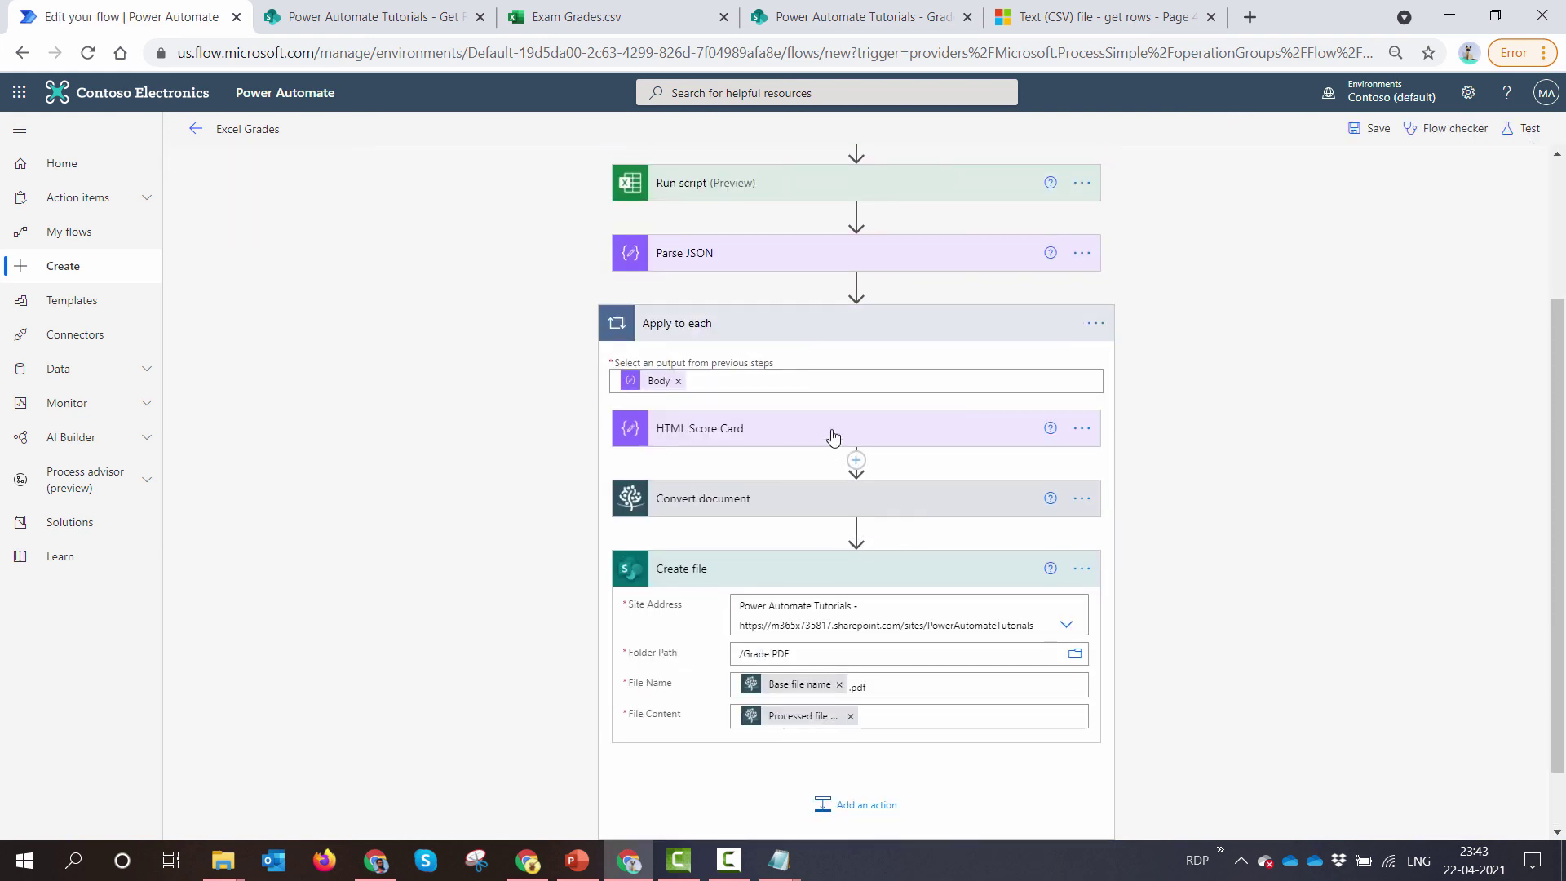
click(816, 509)
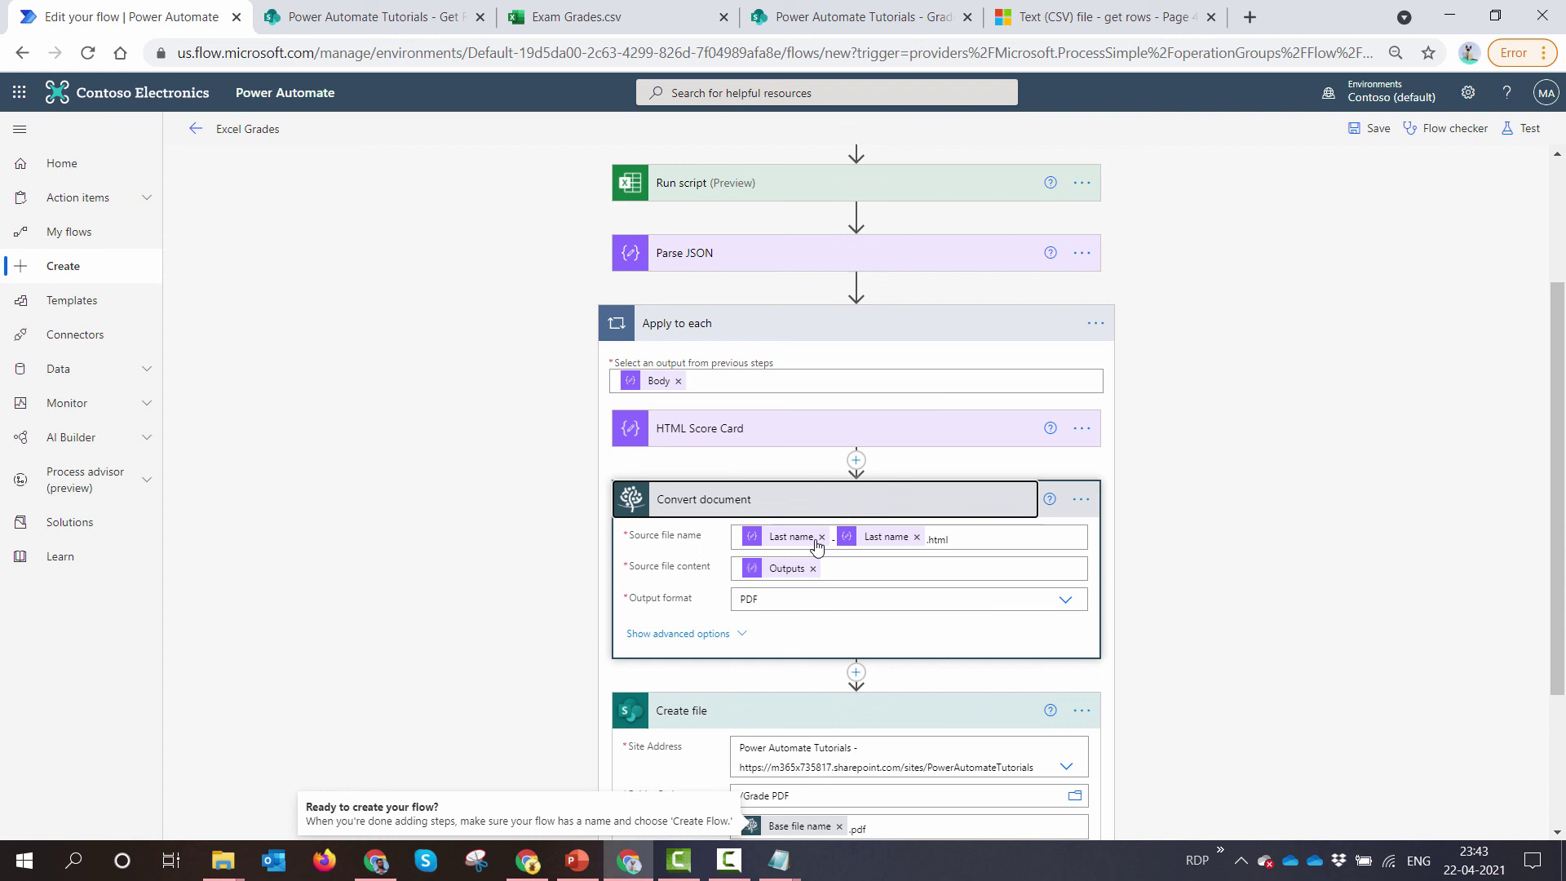
click(821, 537)
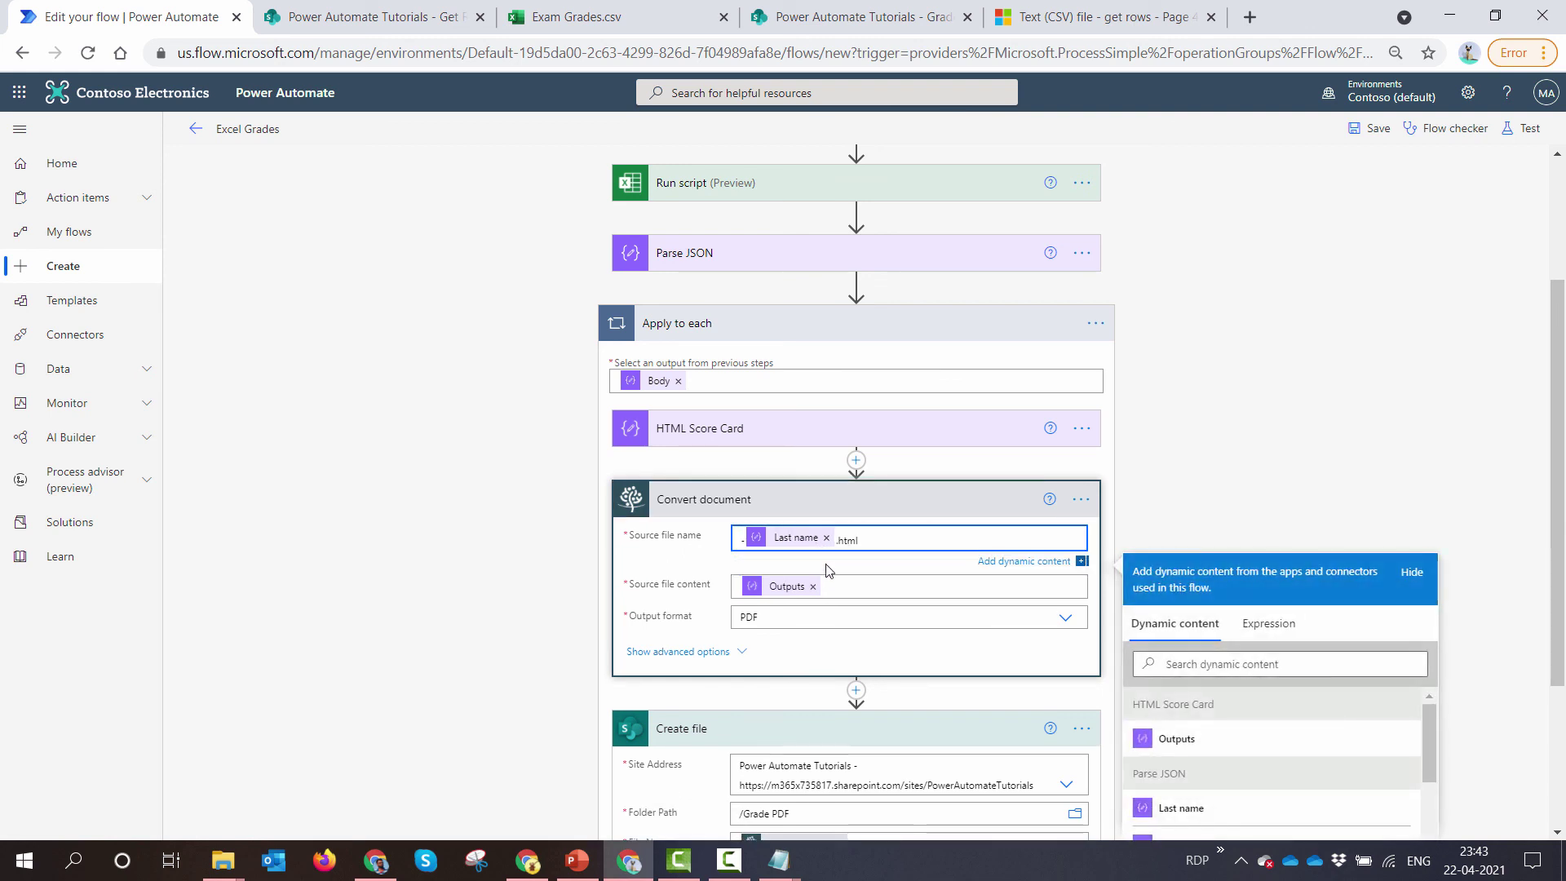
scroll(1252, 726, down, 3)
scroll(1243, 734, up, 1)
click(1231, 742)
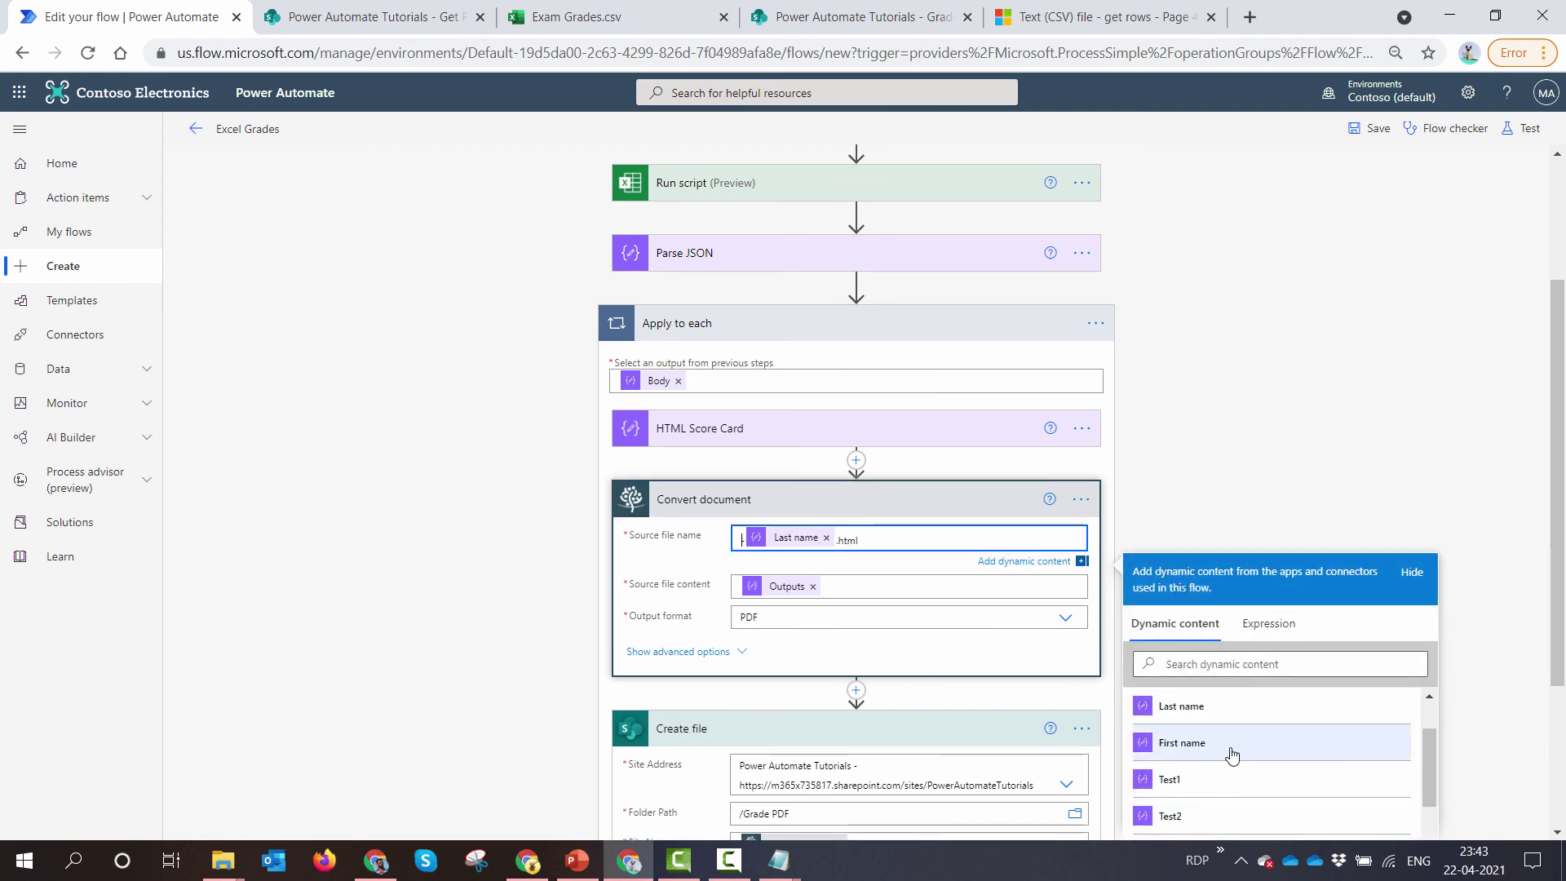
click(1522, 128)
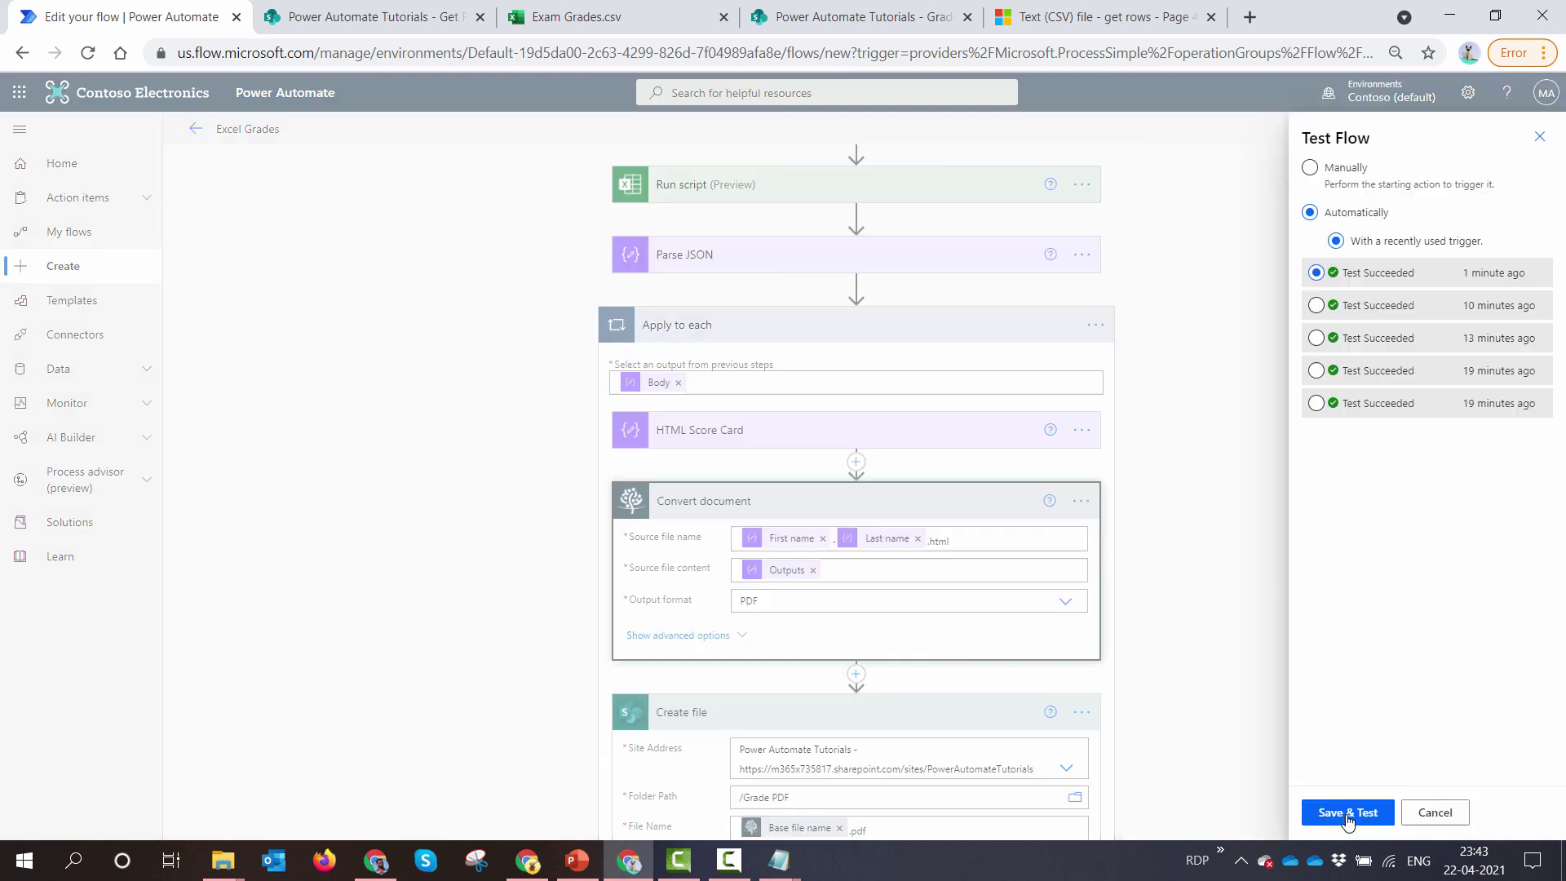
click(1347, 813)
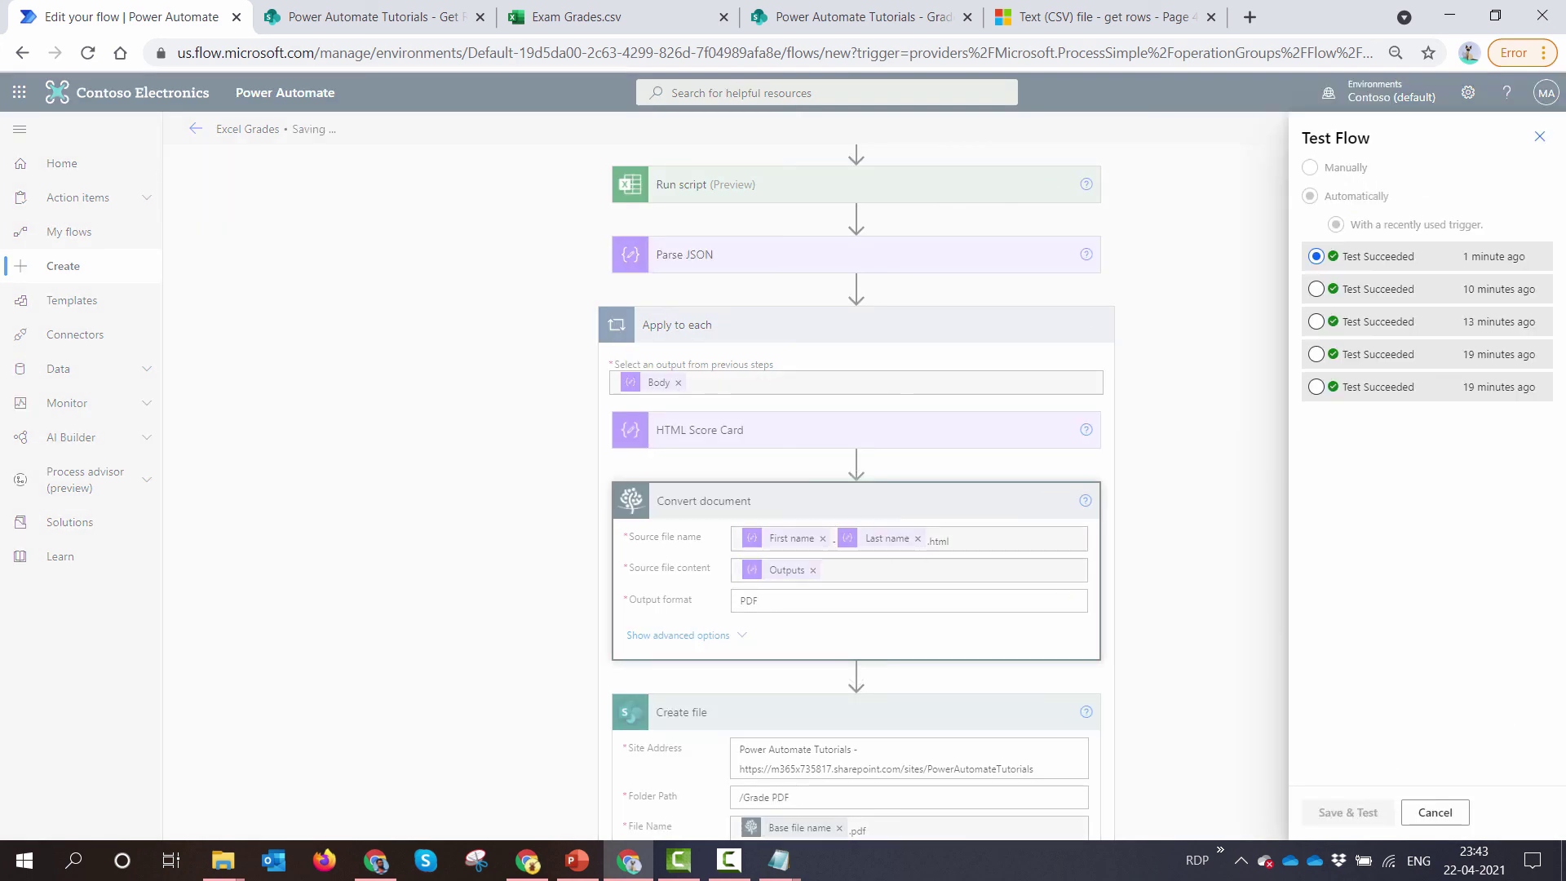
Check the rerun's progress and open the first new Score Card PDF in Grade PDF.
click(844, 12)
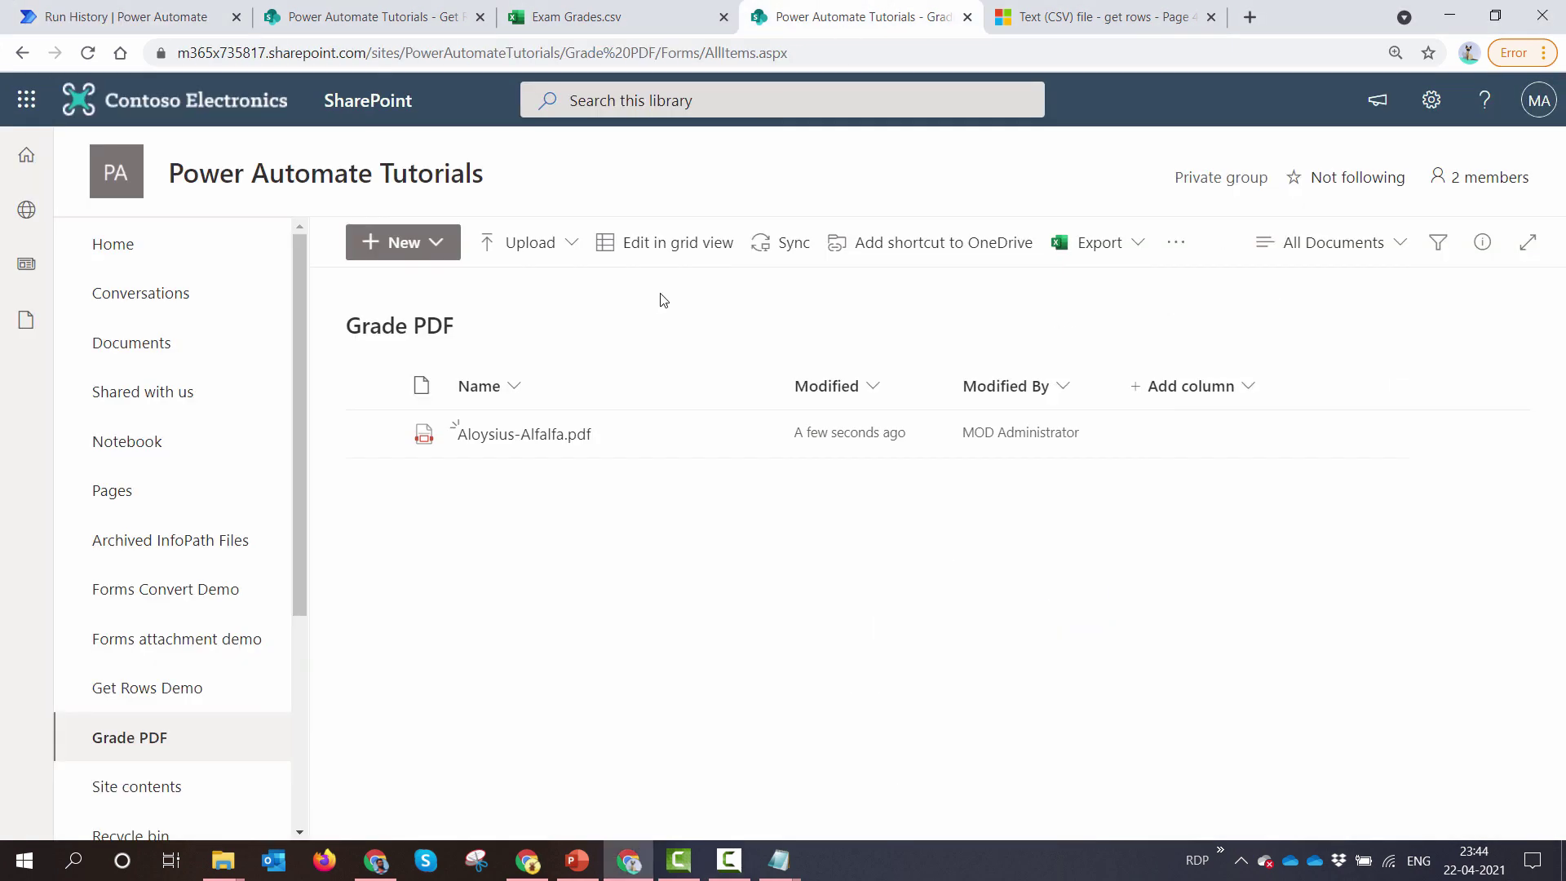
click(108, 17)
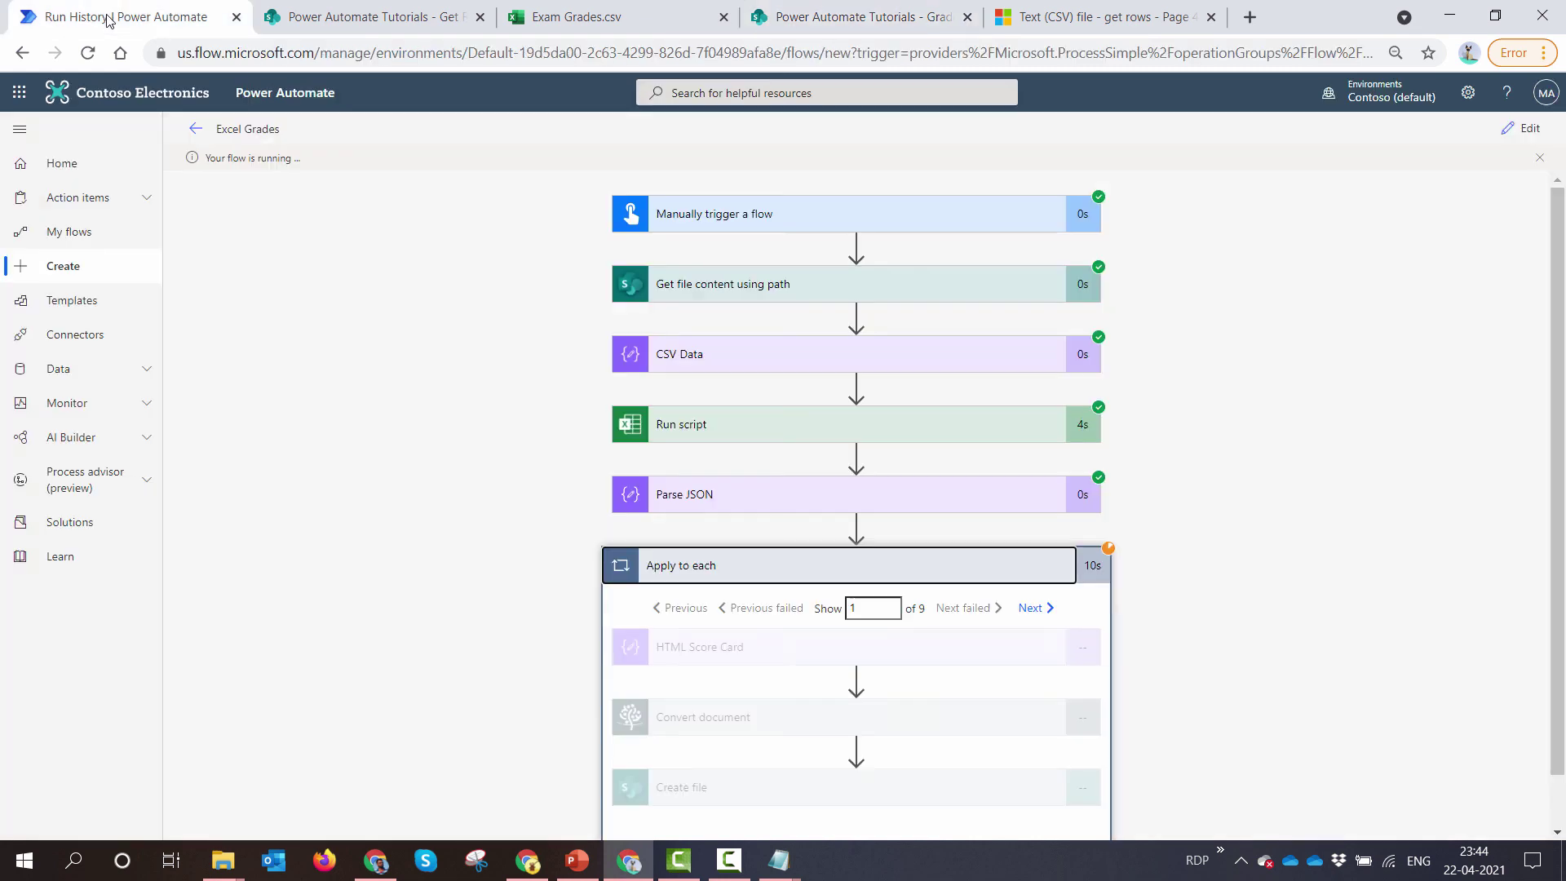
scroll(607, 408, down, 1)
click(884, 14)
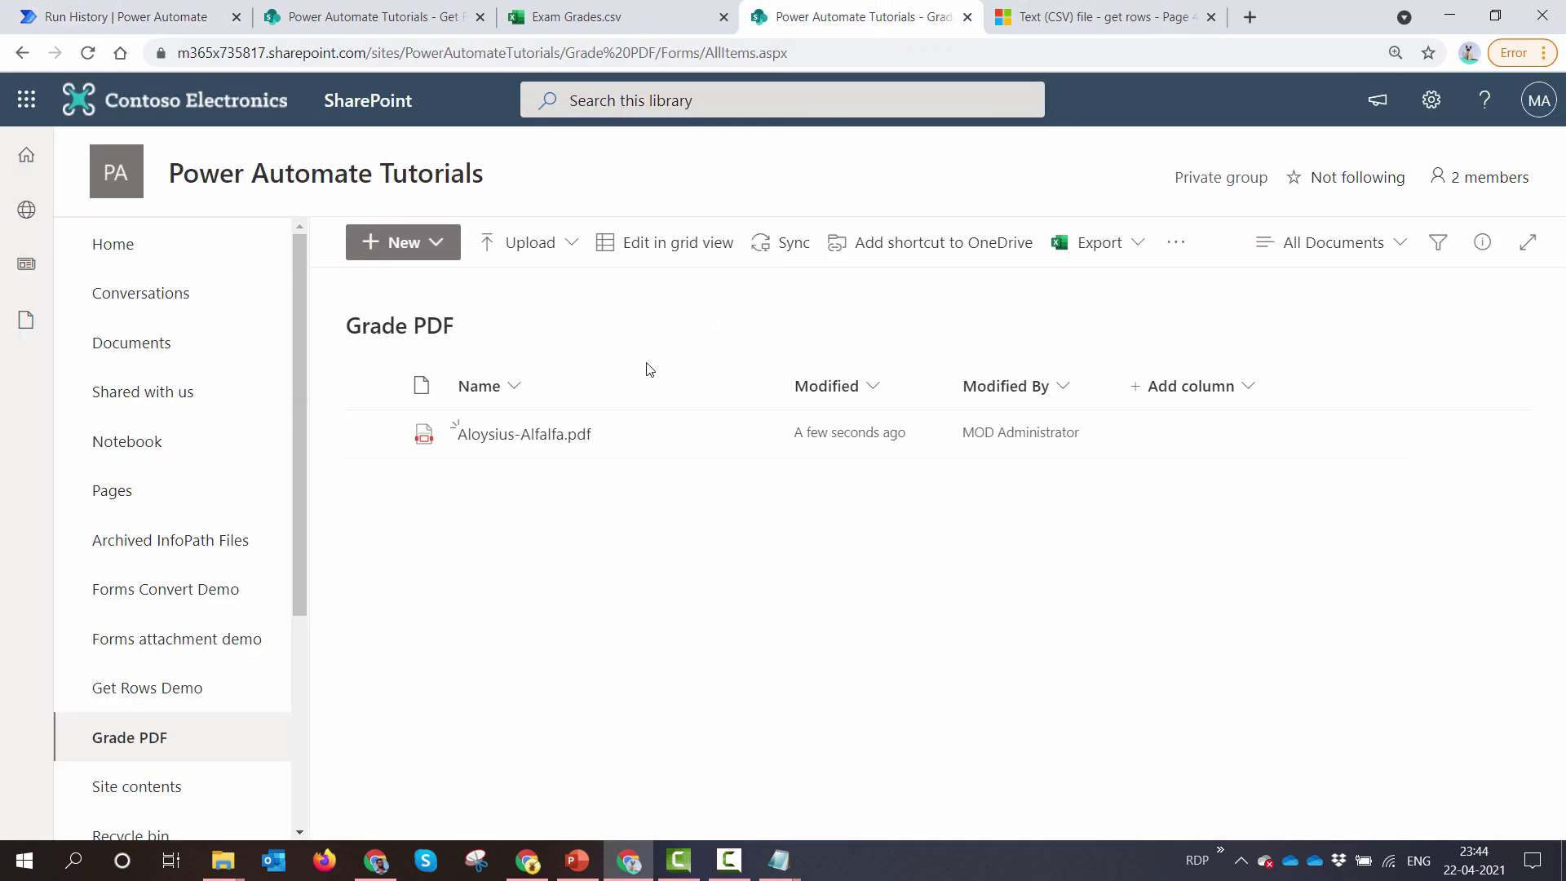
click(542, 433)
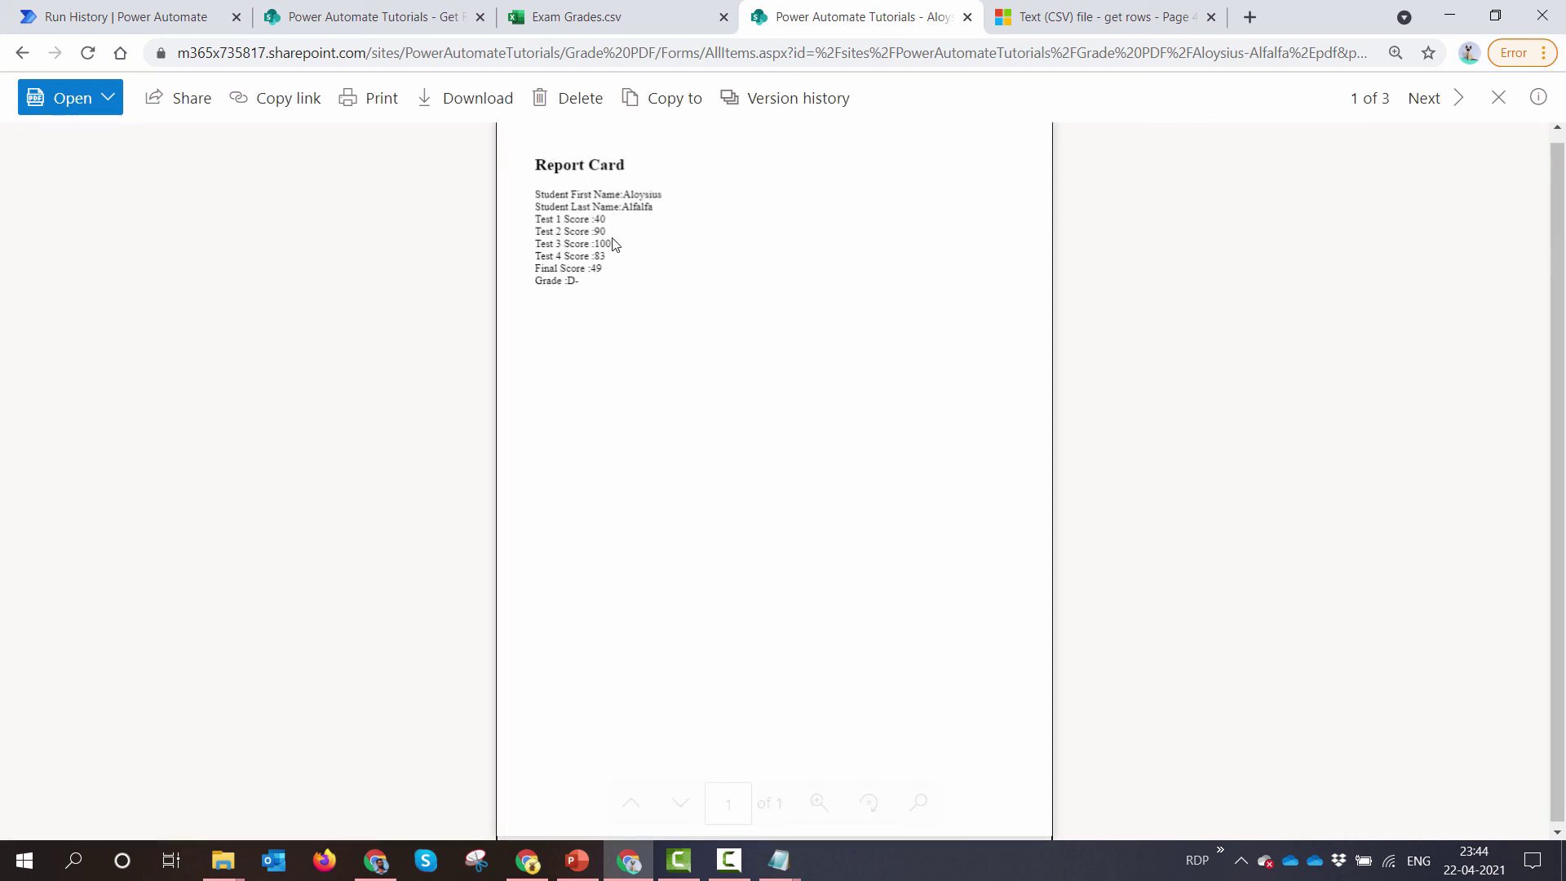
Compare the Report Card's name, grade, Test4 and final scores with row 2 of Exam Grades.csv.
click(572, 18)
click(69, 369)
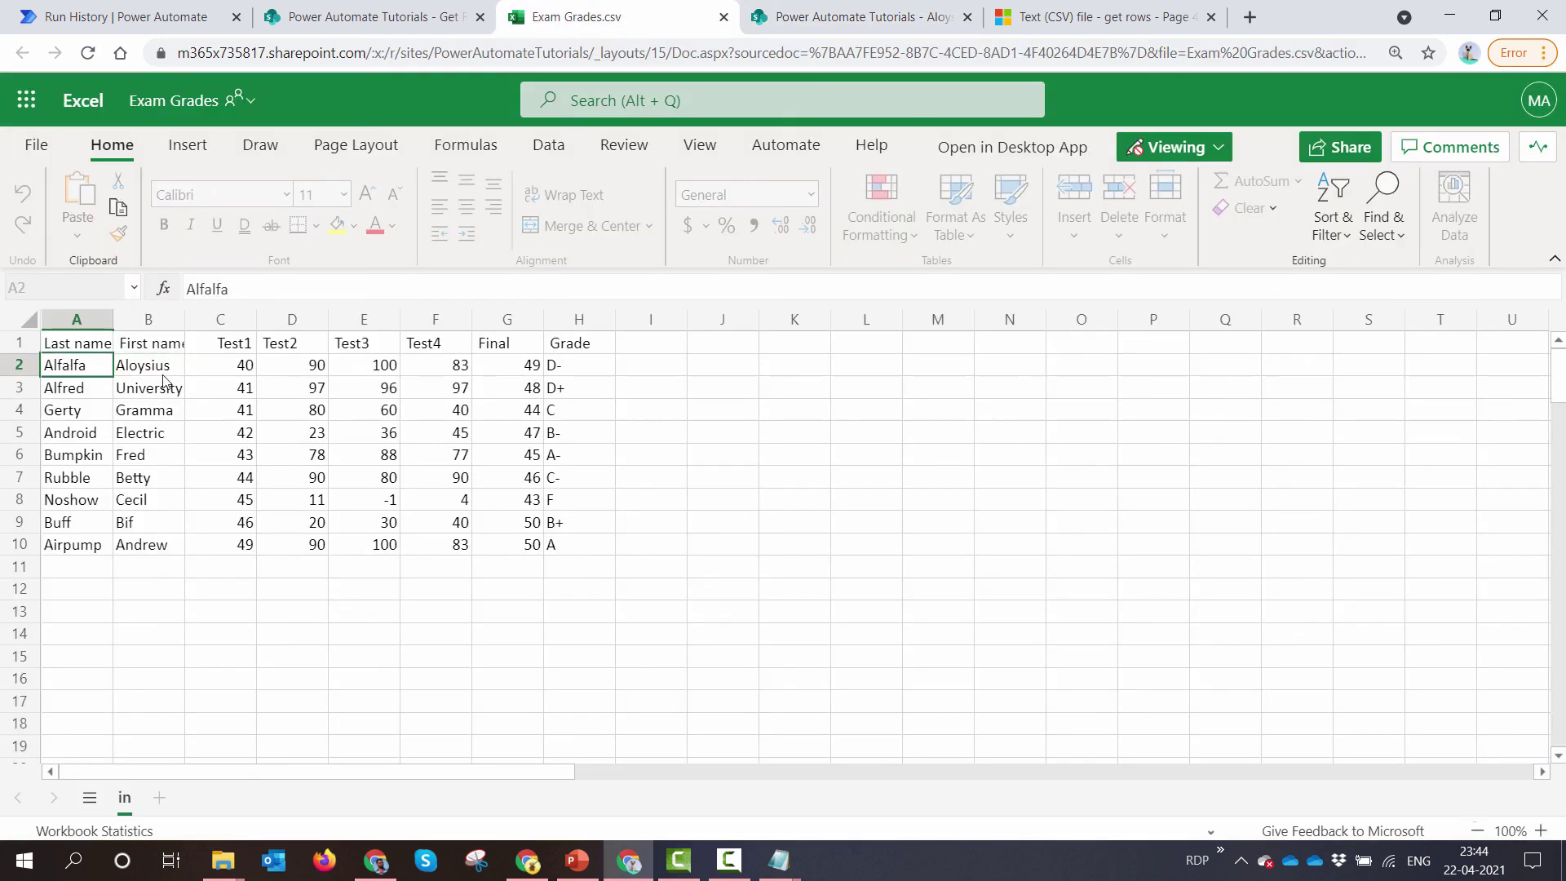
click(569, 377)
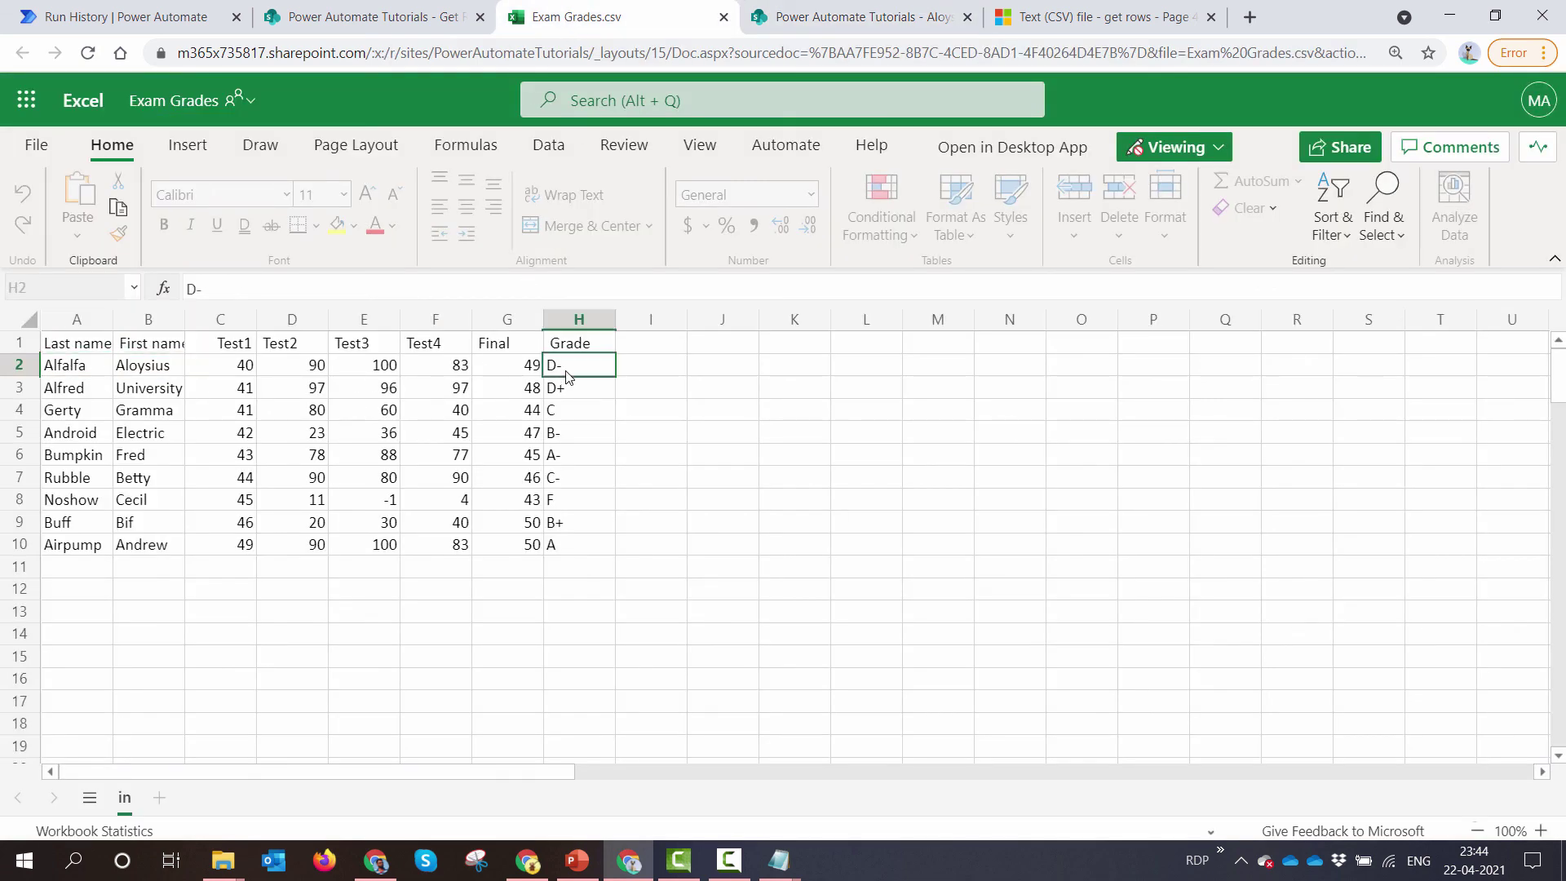
click(442, 372)
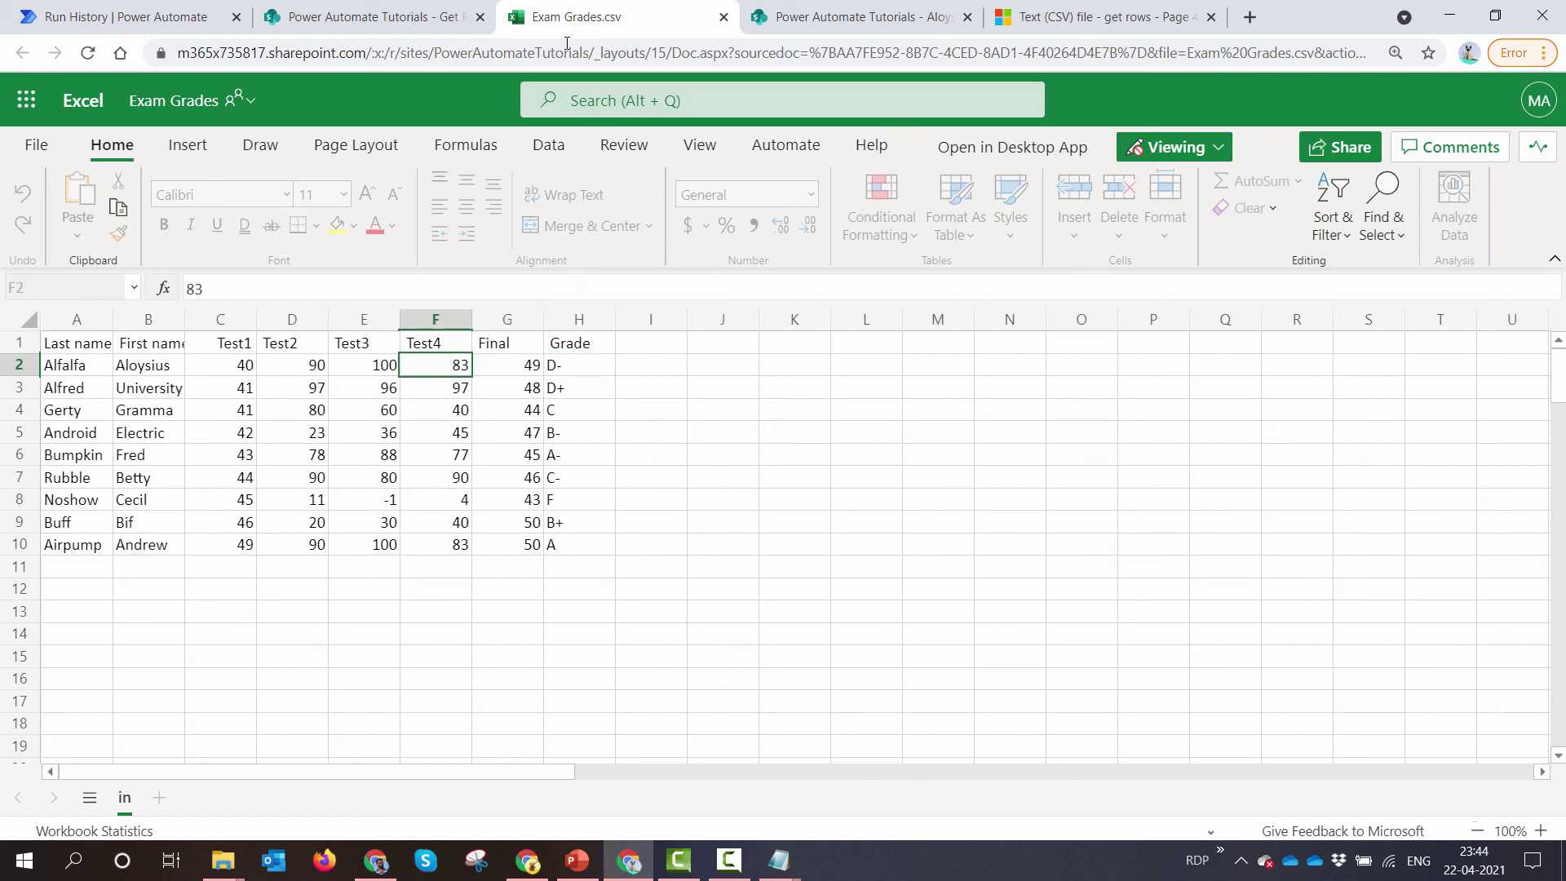
click(371, 17)
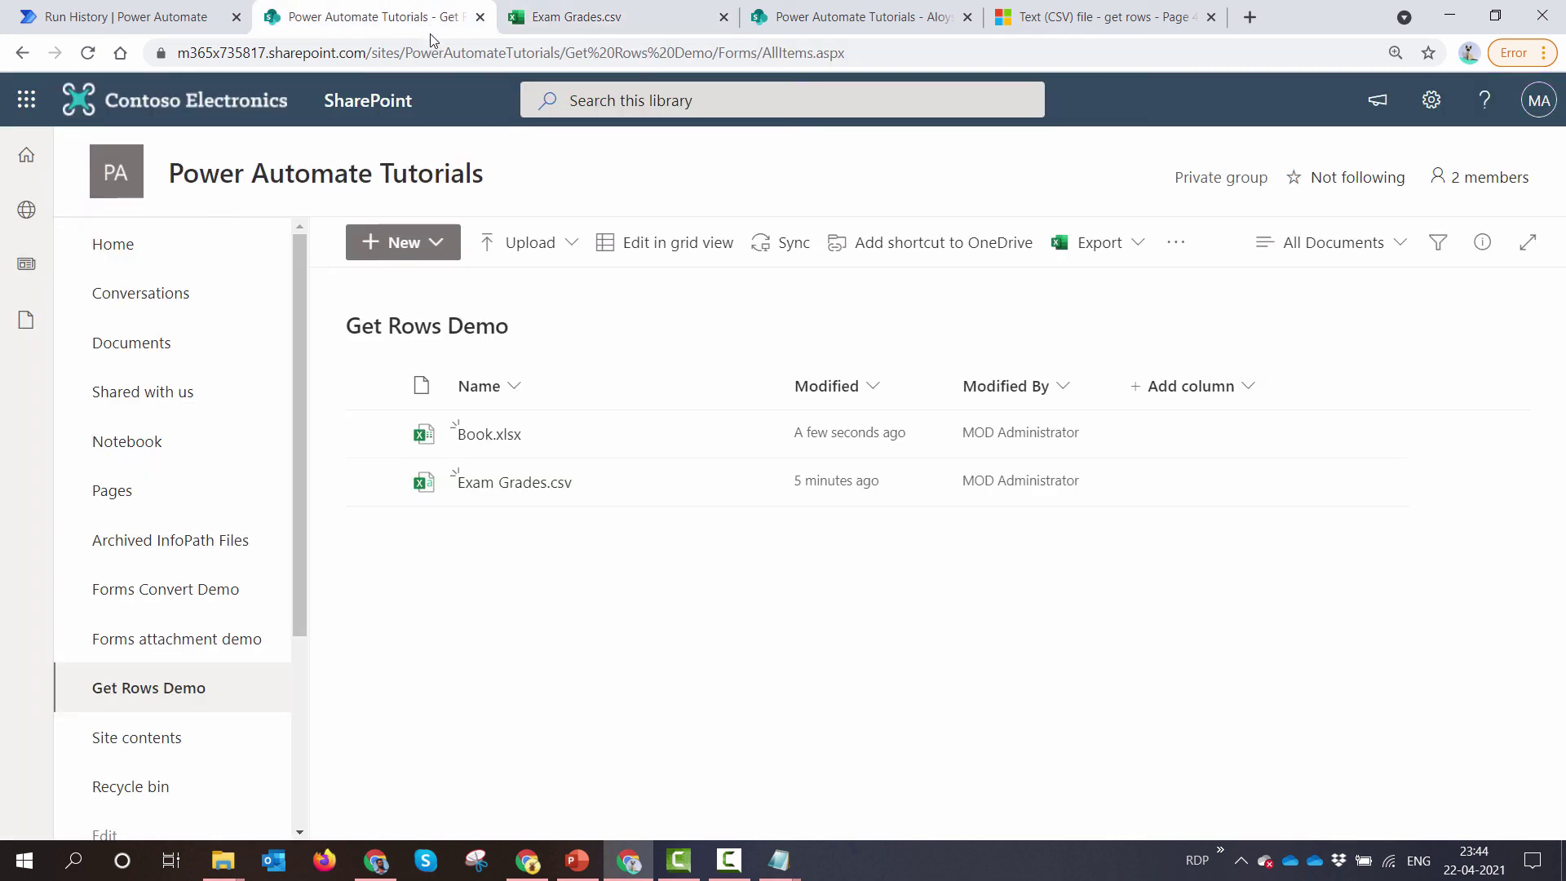
click(852, 17)
drag(604, 275, 654, 362)
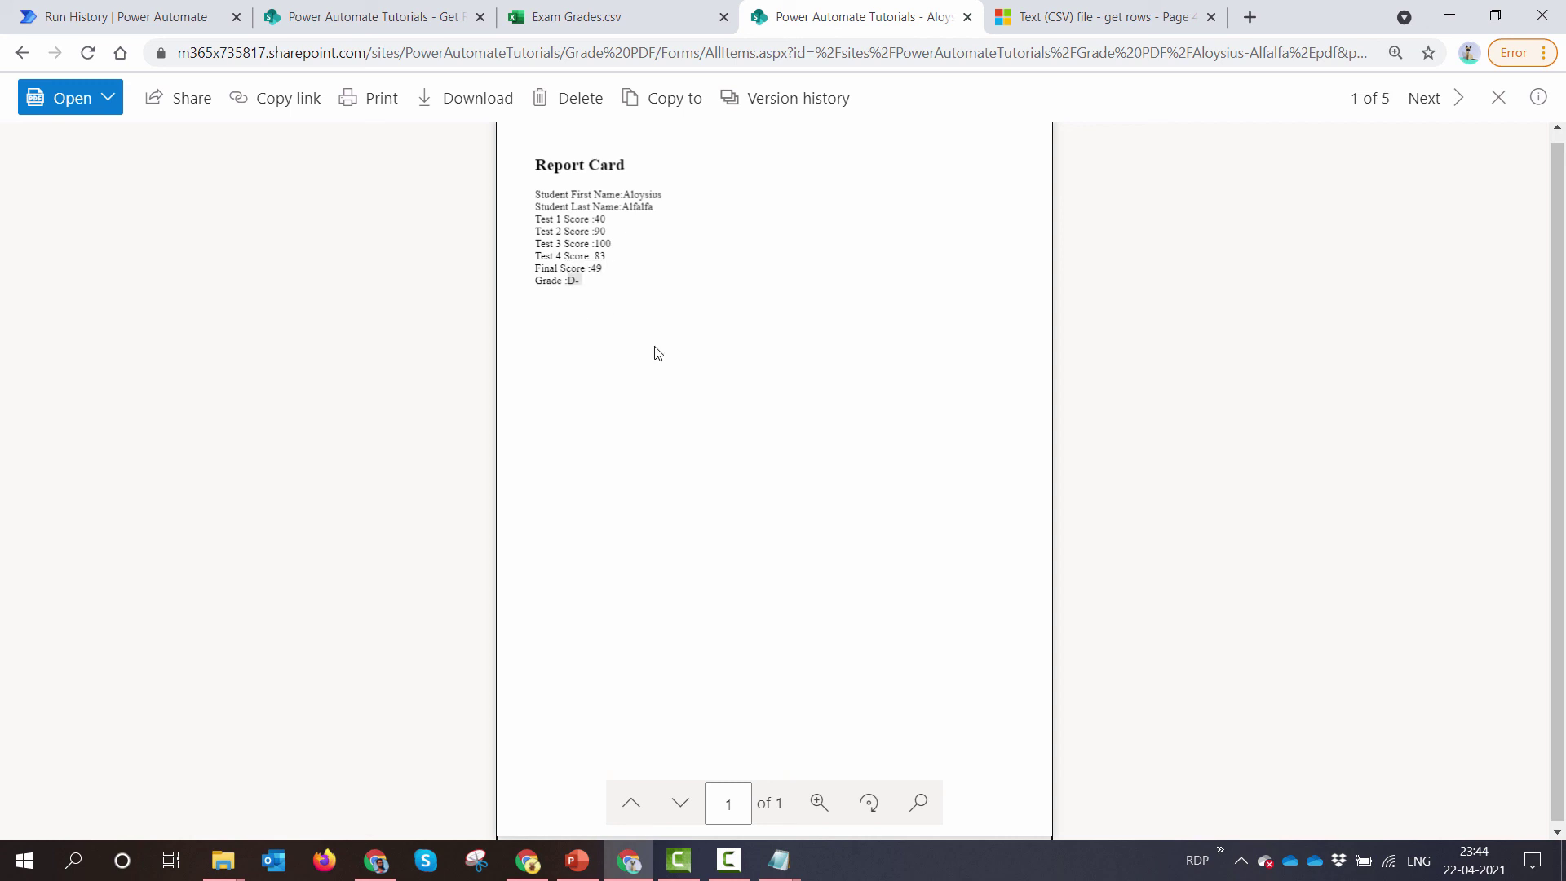
click(1498, 97)
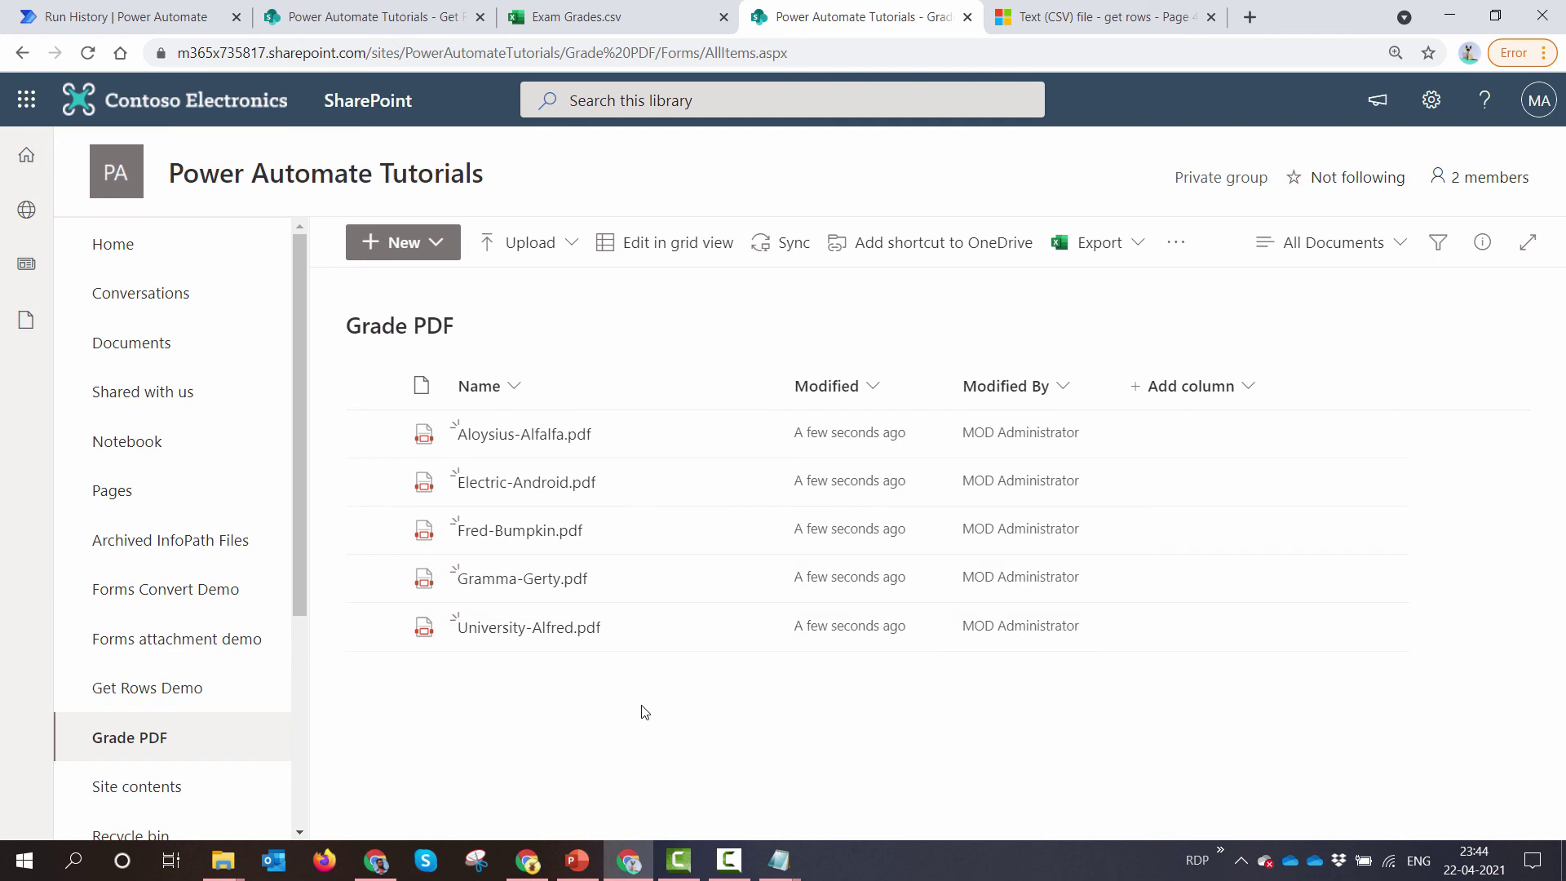